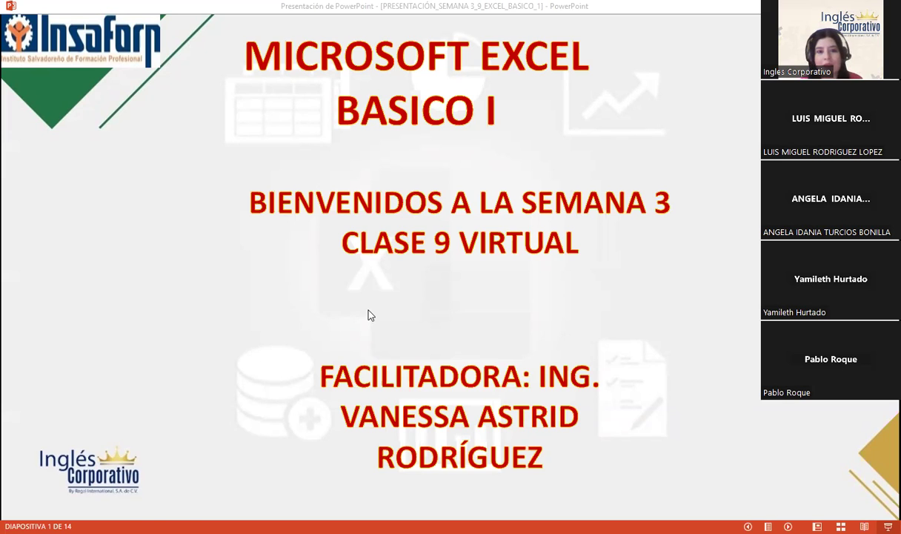
Switch from the PowerPoint slideshow to the Excel básico course page in Firefox
key("alt+Tab")
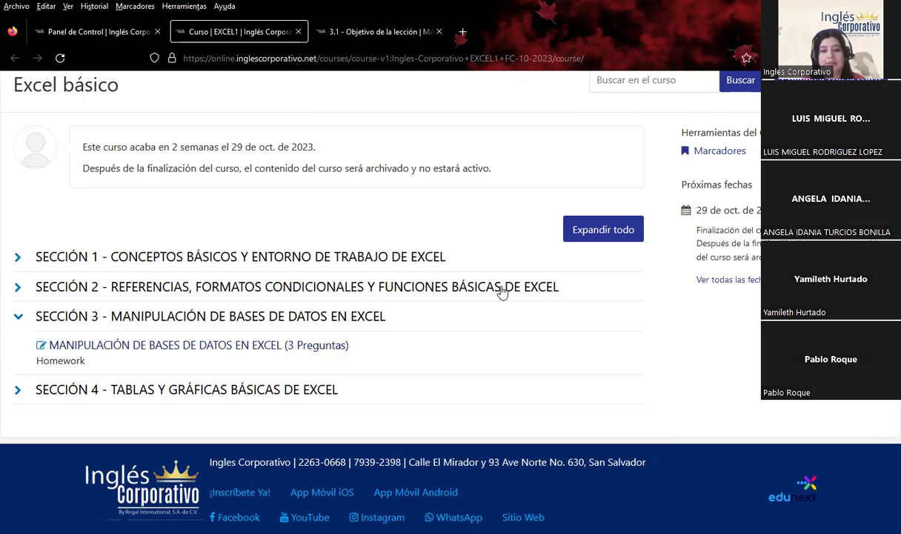
Open the '3.1 - Objetivo de la lección' page and scroll through its USO DE FILTROS content
left_click(374, 30)
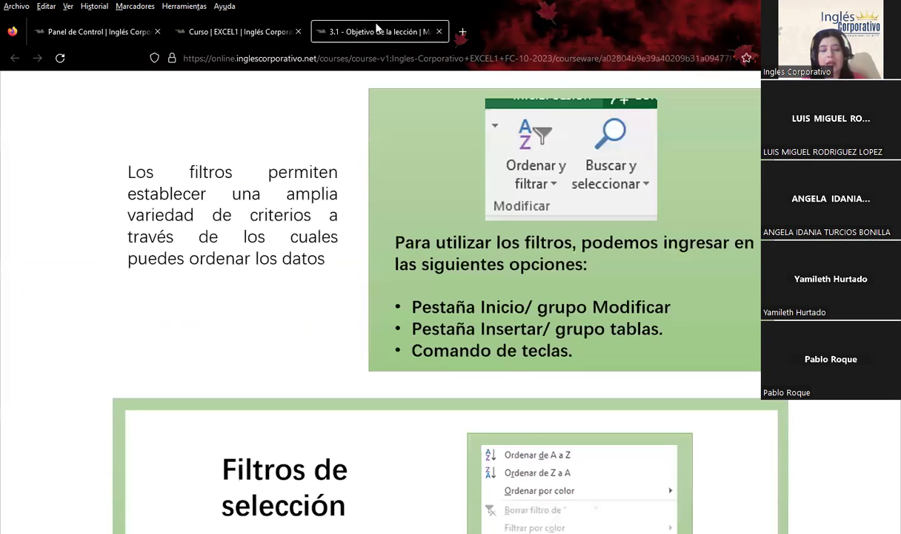
scroll(348, 267, "up", 5)
scroll(356, 330, "down", 3)
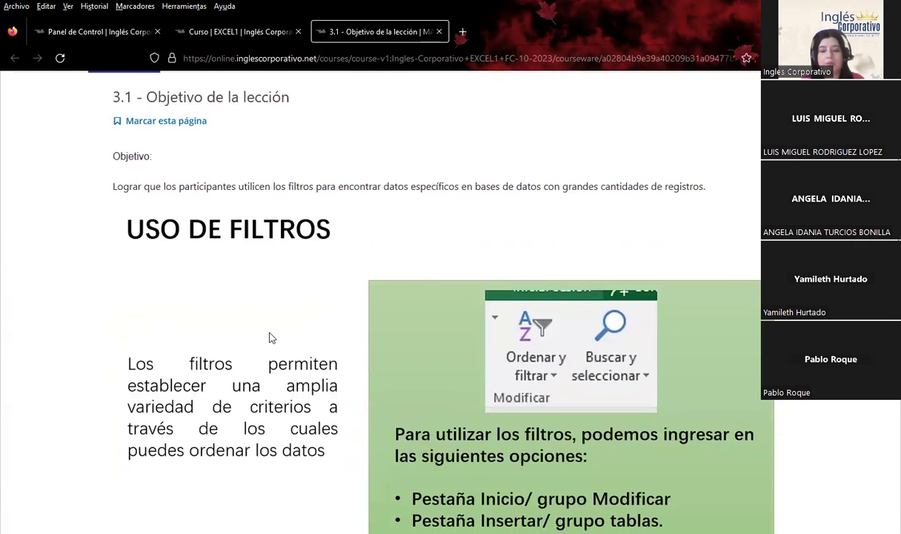
scroll(270, 338, "down", 3)
scroll(270, 336, "down", 3)
scroll(271, 332, "down", 4)
scroll(269, 330, "down", 2)
scroll(270, 330, "up", 6)
scroll(274, 330, "up", 6)
scroll(275, 329, "up", 3)
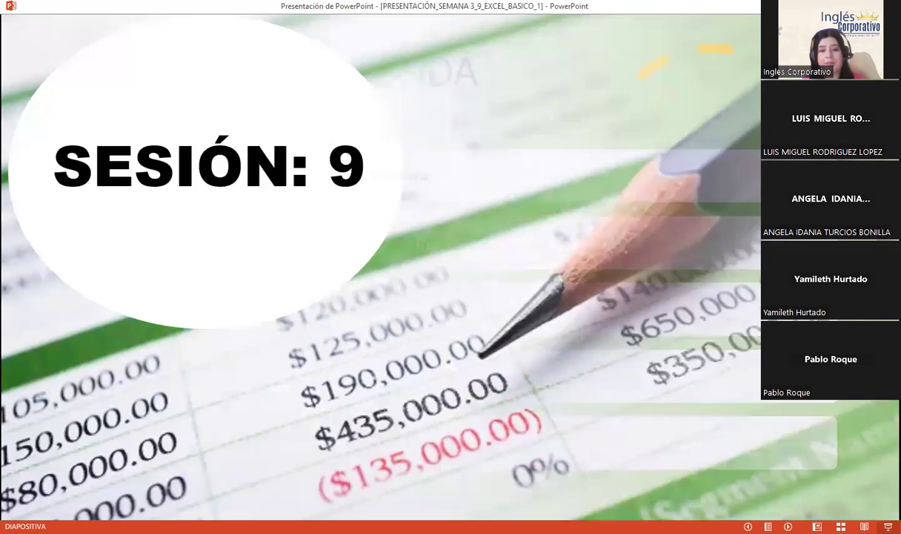
Advance the slideshow past AGENDA to slide 4, the general objective on filters
key("Right")
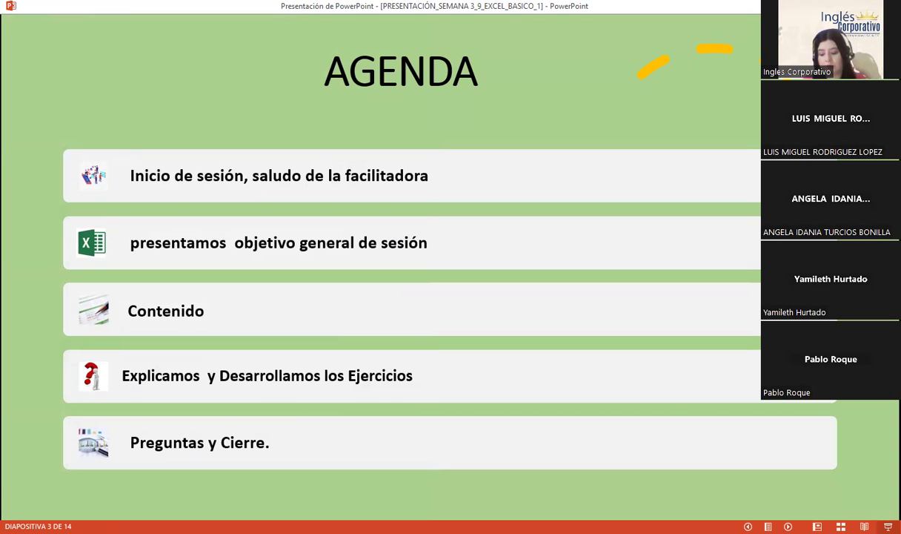
key("Right")
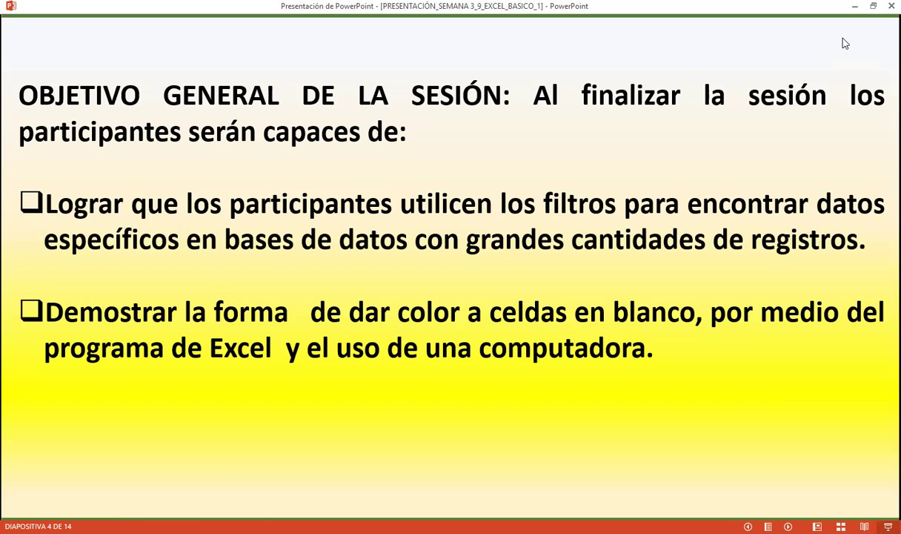
Advance the slideshow to slide 5, 'USO DE FILTROS'
key("Right")
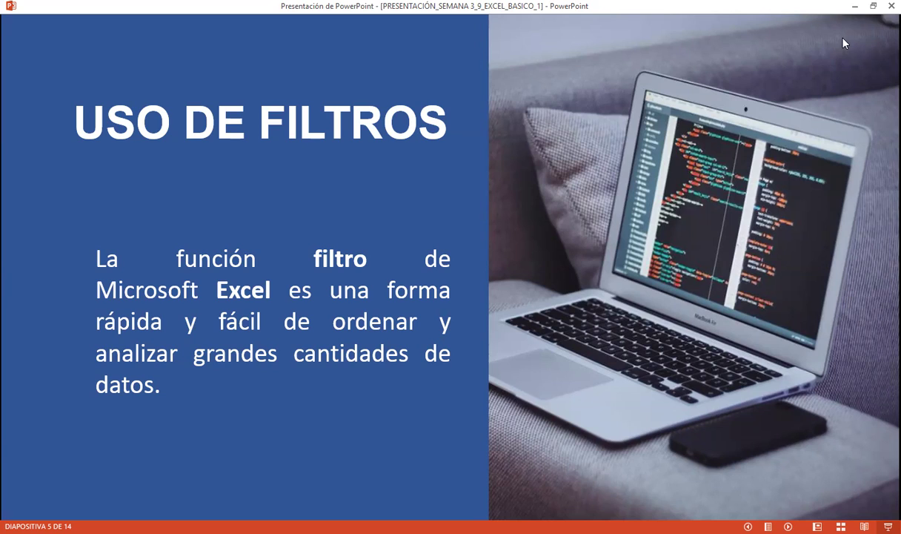
Move to slide 6, 'Auto Filtros', with its filter checklist illustration
key("Right")
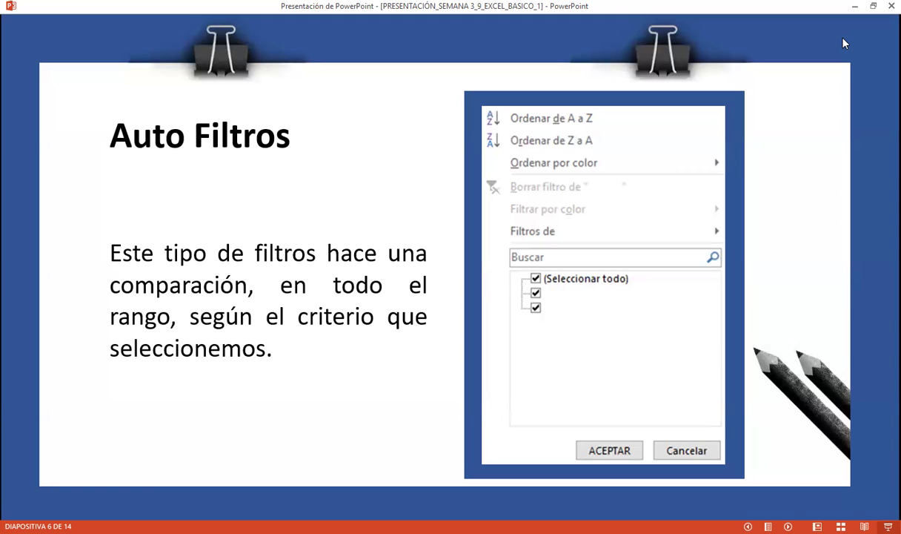
Advance to slide 7, listing the Inicio and Insertar/datos/filtros locations for filters
key("Right")
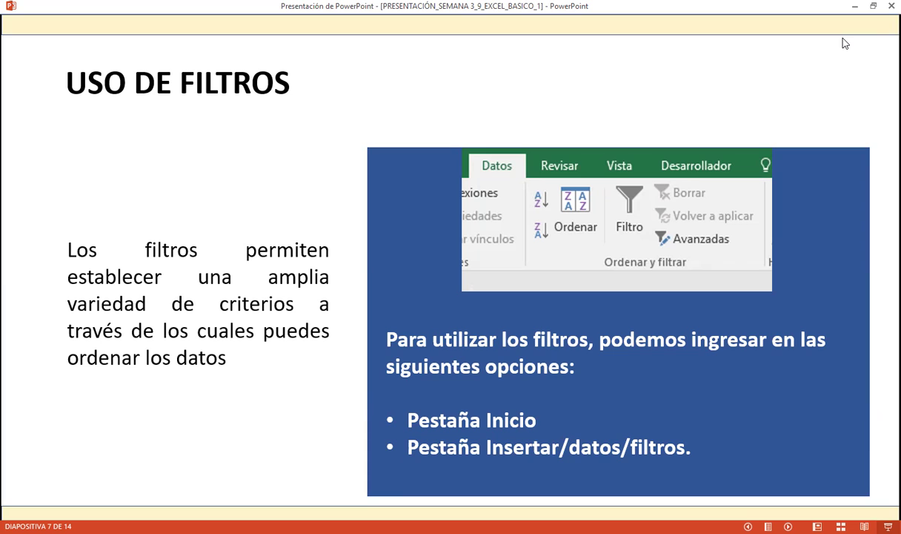
Move on to slide 8, '¿Qué son filtros avanzados?', defining the advanced filter
key("Right")
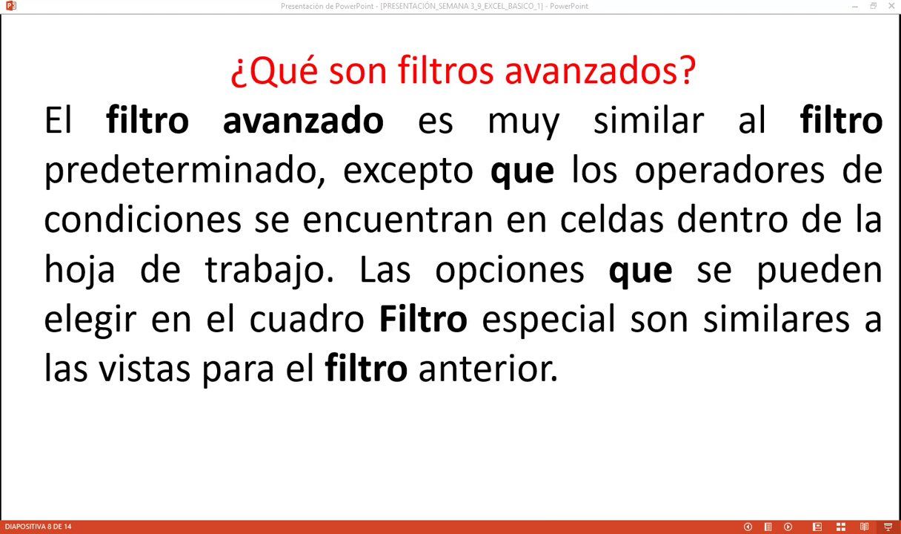
Switch from the slideshow to the LIBRO DE EXCEL SESION 9 workbook's FILTRO sheet
key("alt+Tab")
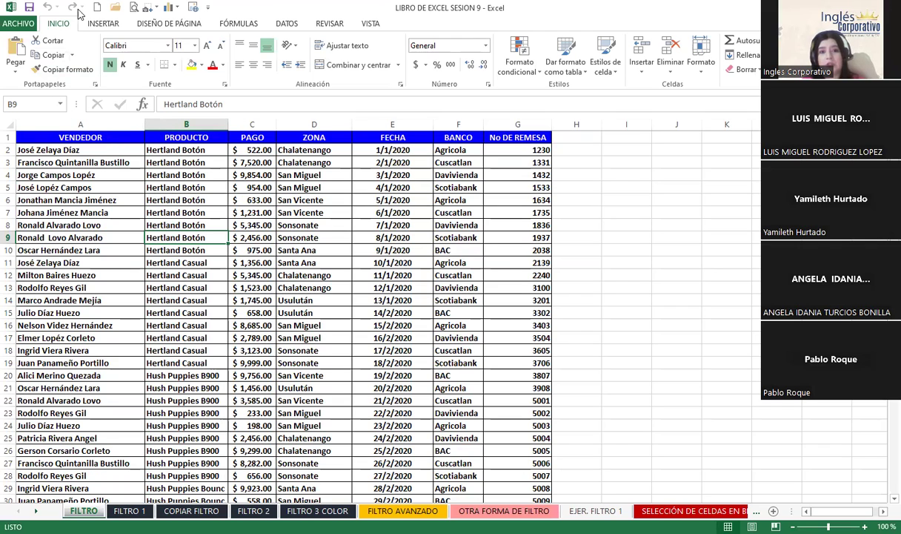
Show the DATOS ribbon and highlight the sales table A1:E13, then deselect it at H6
left_click(284, 25)
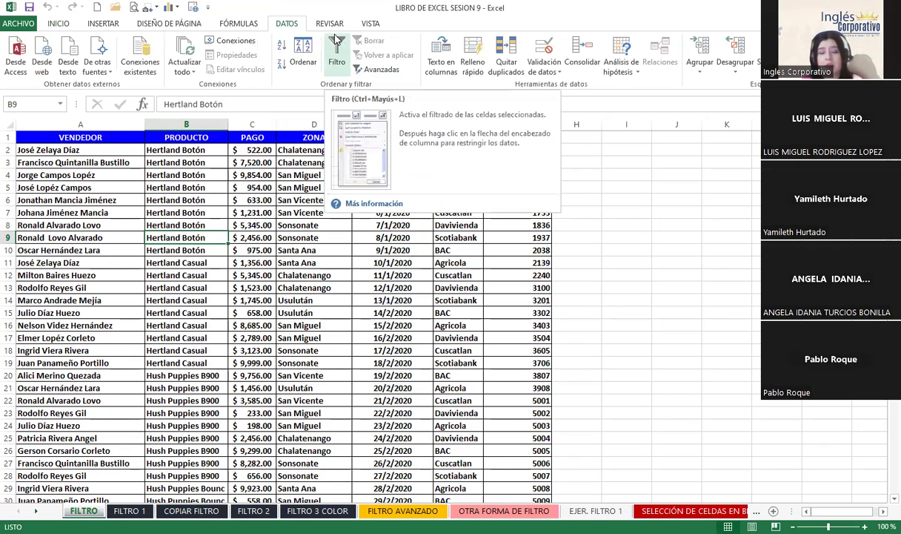
left_click(630, 166)
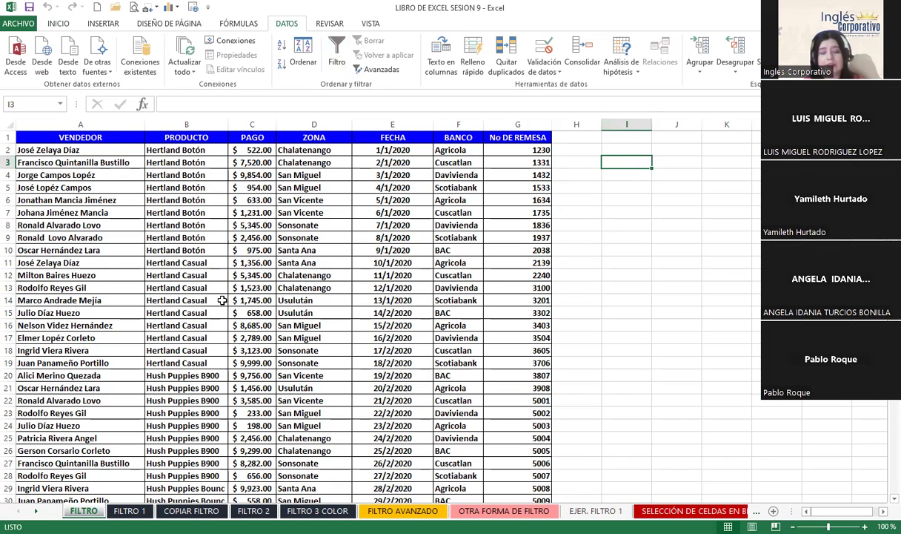
left_click(194, 272)
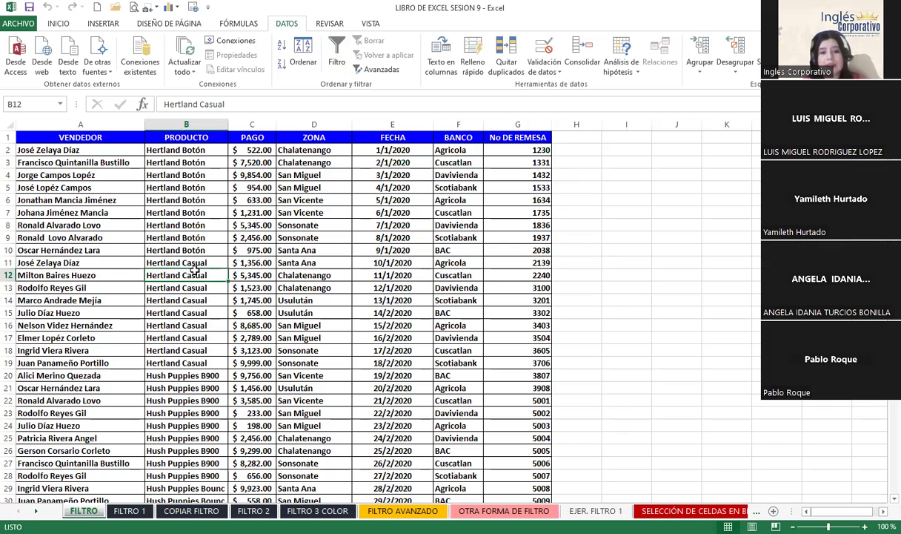
left_click(195, 135)
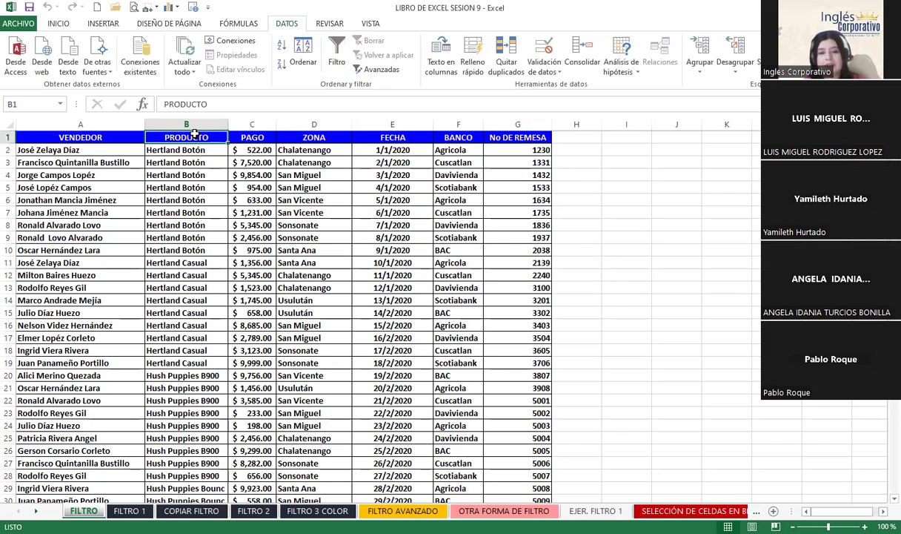
left_click_drag(67, 137, 360, 288)
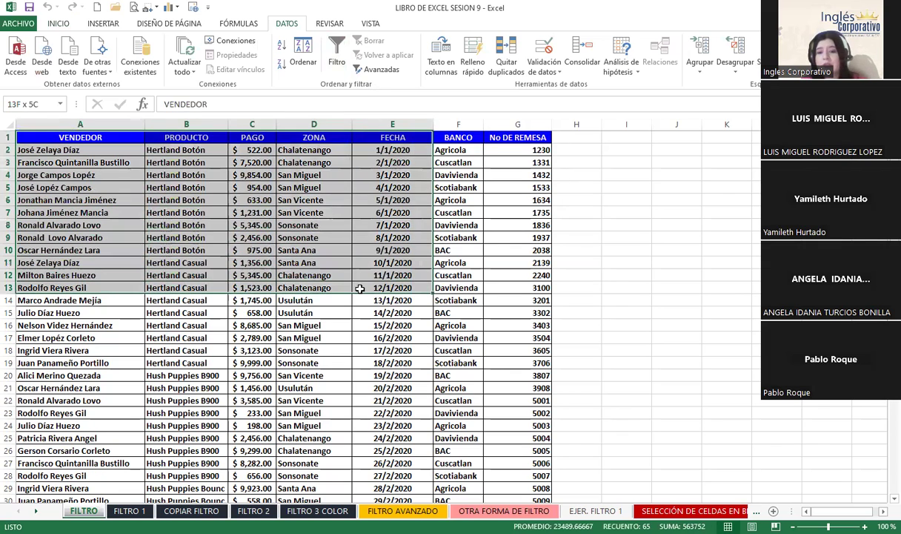
left_click(311, 195)
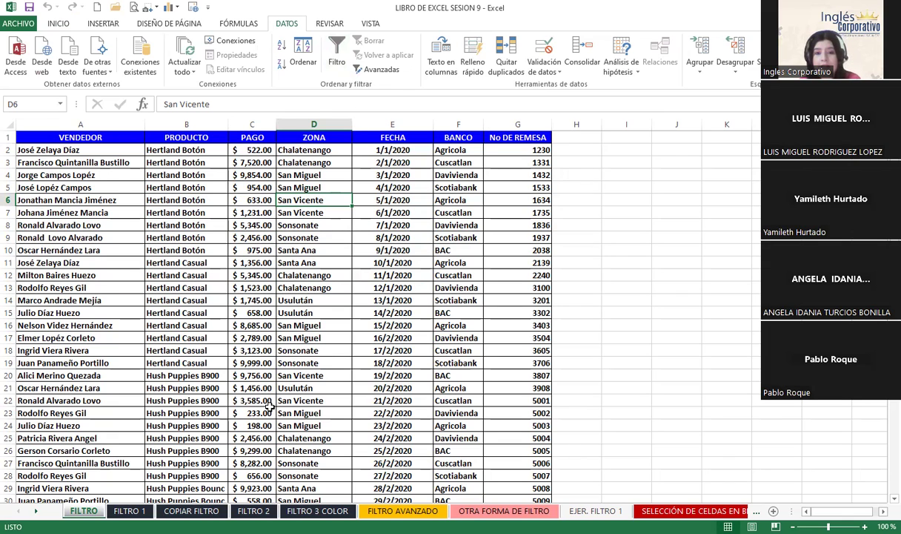
left_click(583, 195)
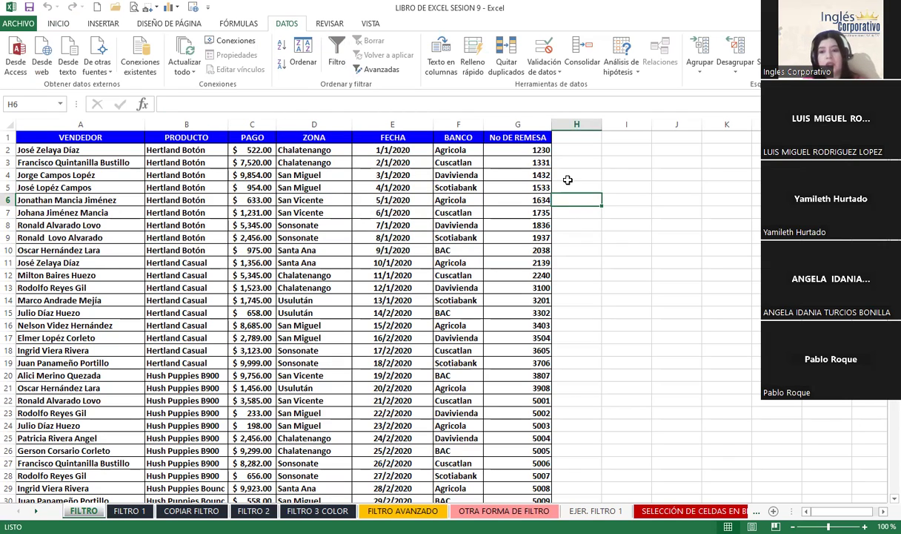
Apply Filtro to the sales table from a cell beside it, after dismissing a range error
left_click(628, 175)
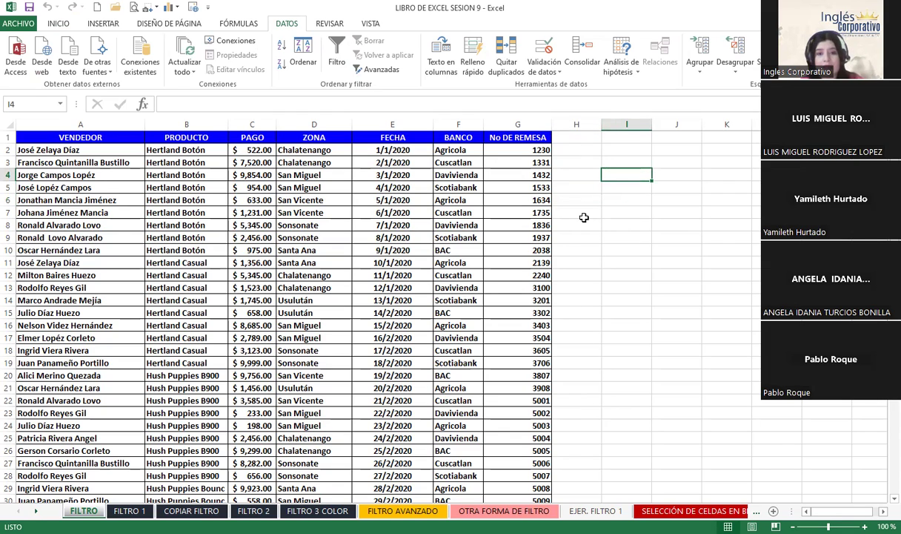
left_click(335, 49)
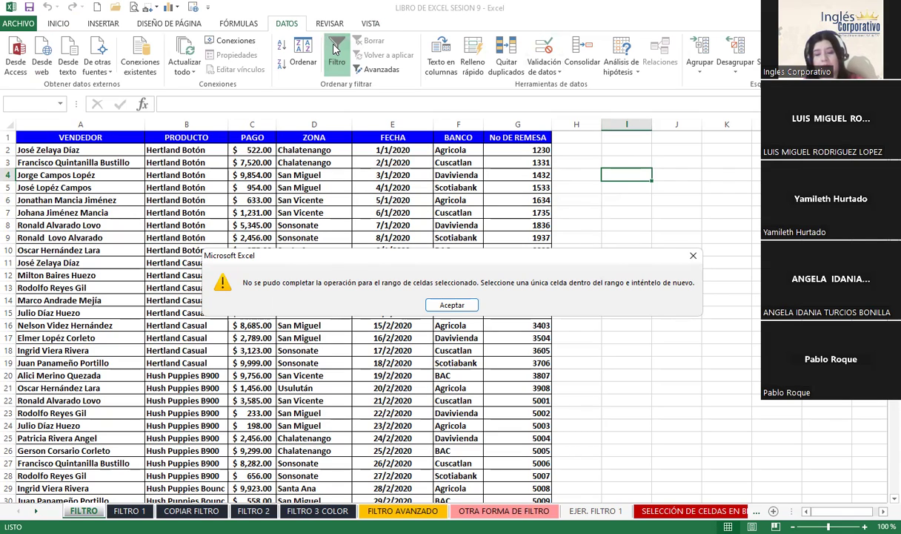
left_click(693, 255)
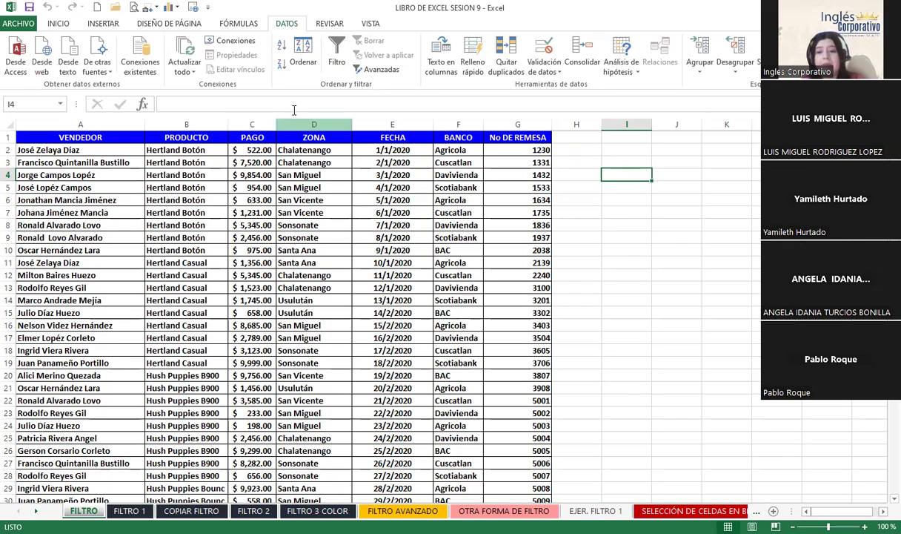
left_click(574, 163)
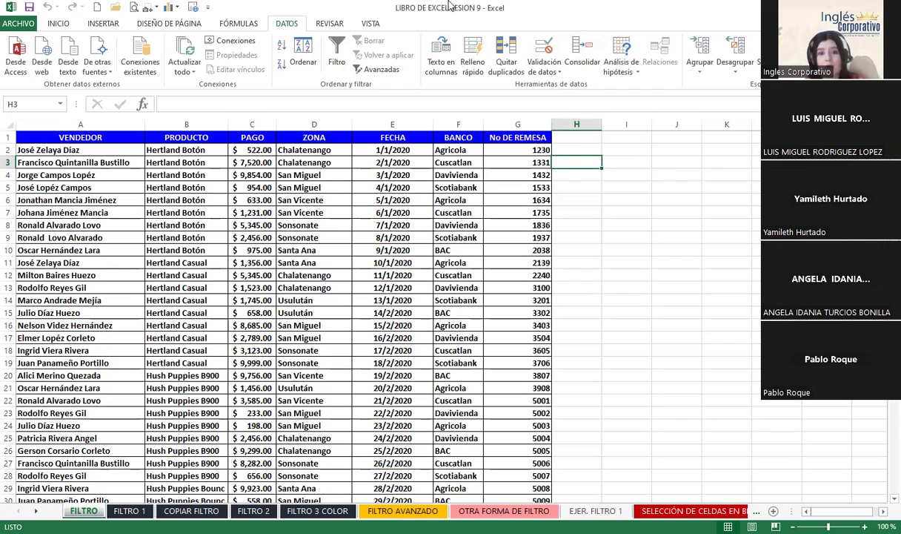
left_click(337, 45)
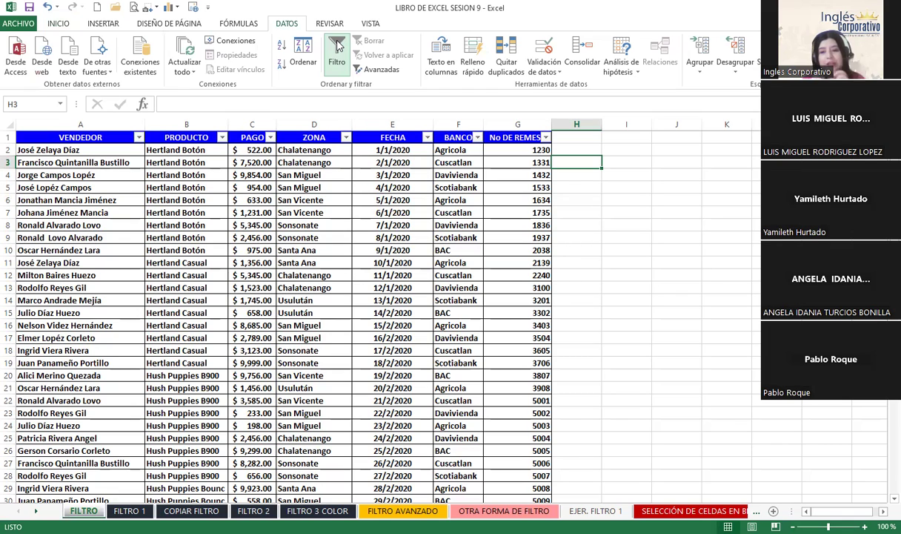
left_click(337, 44)
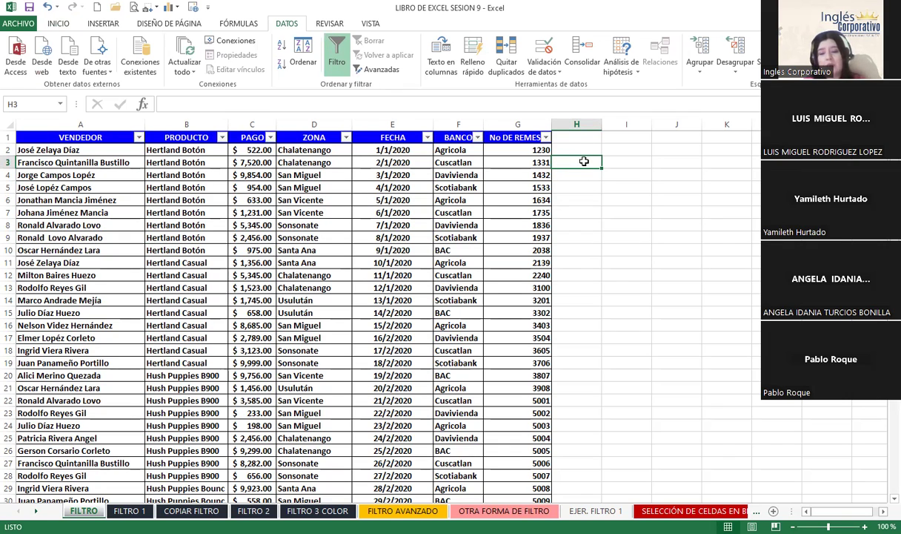
Switch the header filter dropdowns off and on repeatedly from cells in the BANCO and ZONA columns
left_click(453, 147)
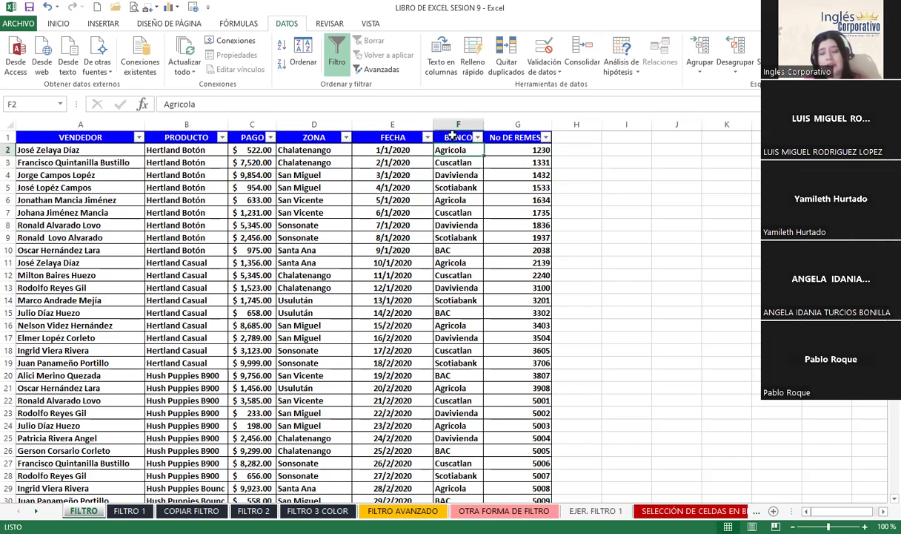
left_click(564, 163)
left_click(340, 49)
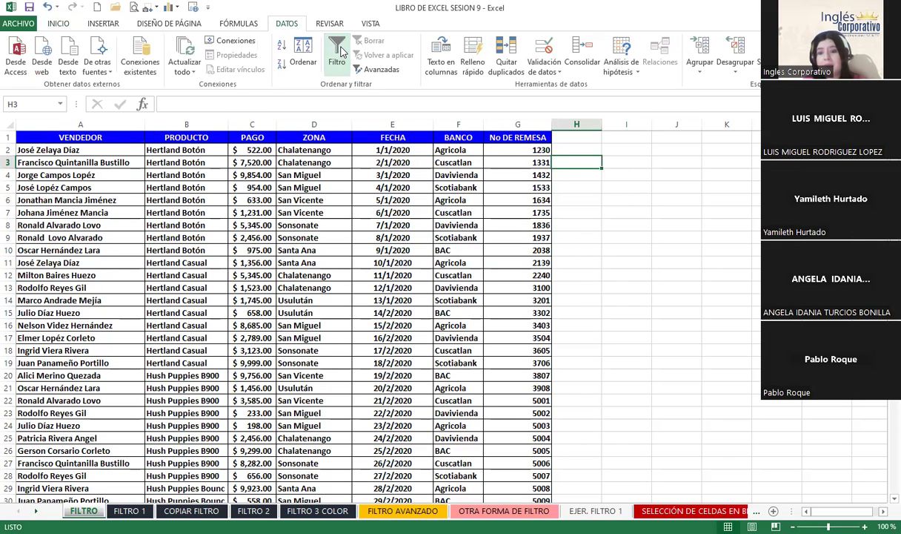
left_click(342, 50)
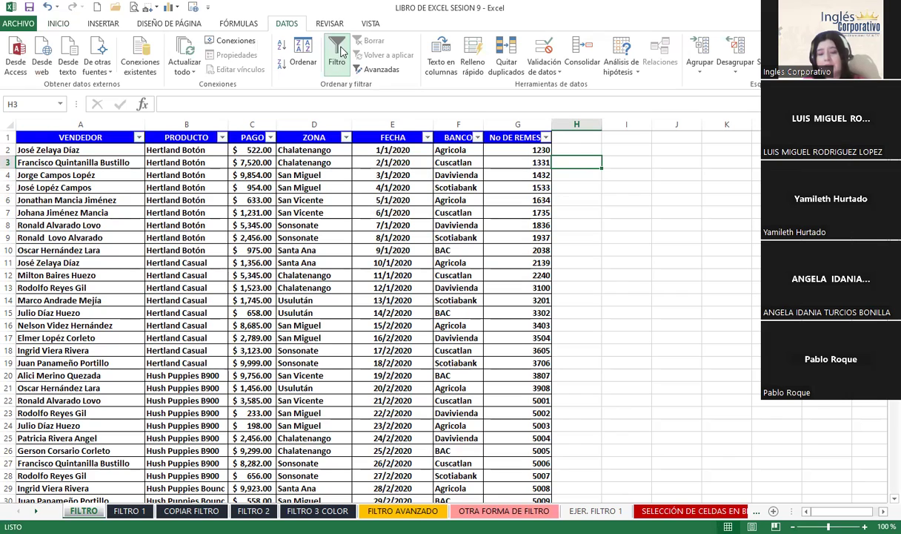
left_click(304, 301)
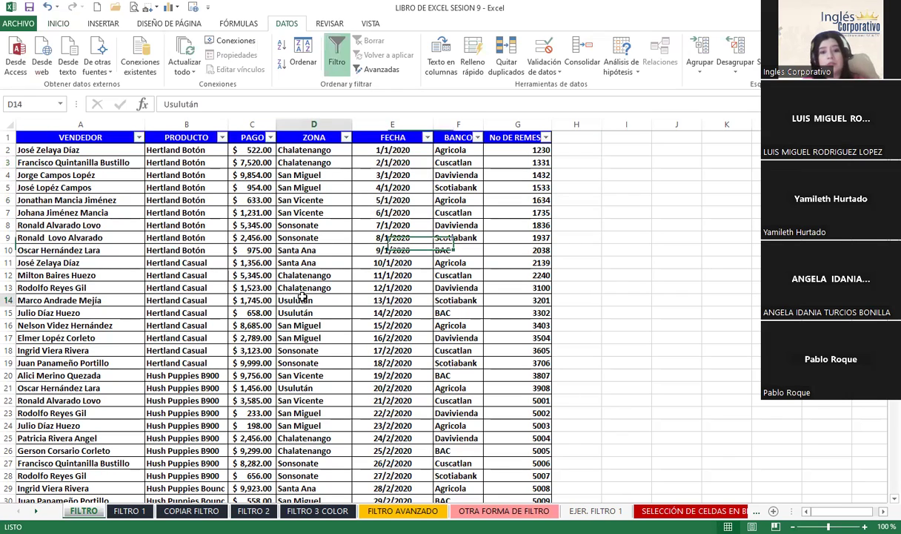
left_click(343, 58)
left_click(303, 274)
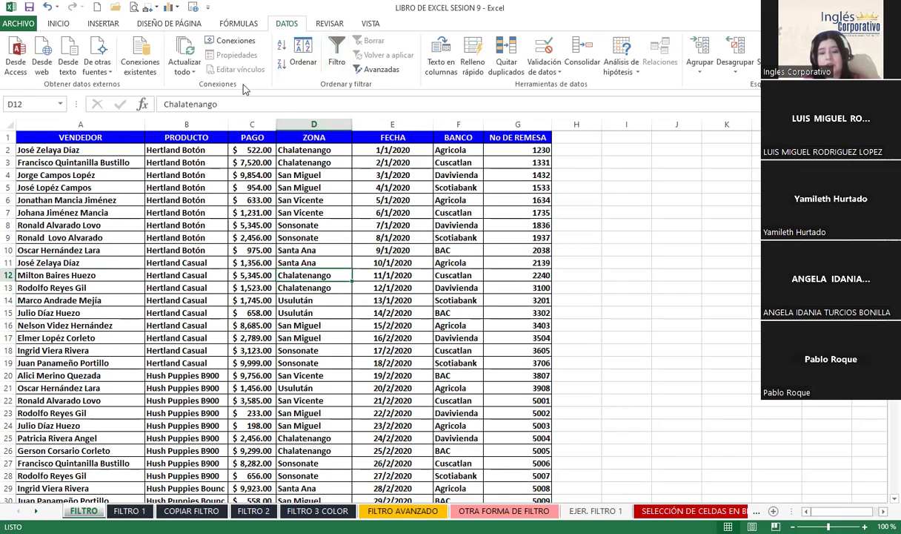
left_click(343, 46)
left_click(300, 287)
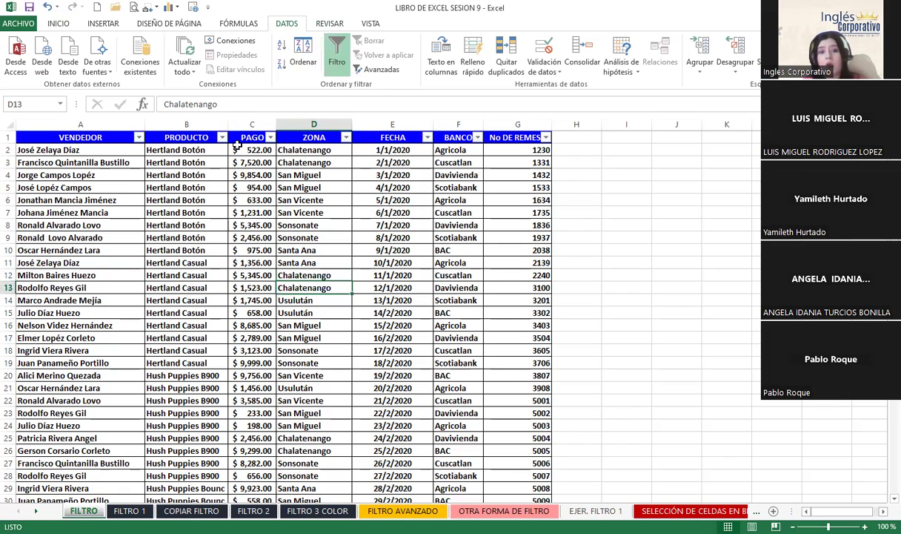
Toggle filtering again from the PRODUCTO header and other table cells, leaving it off
left_click(186, 137)
left_click(337, 55)
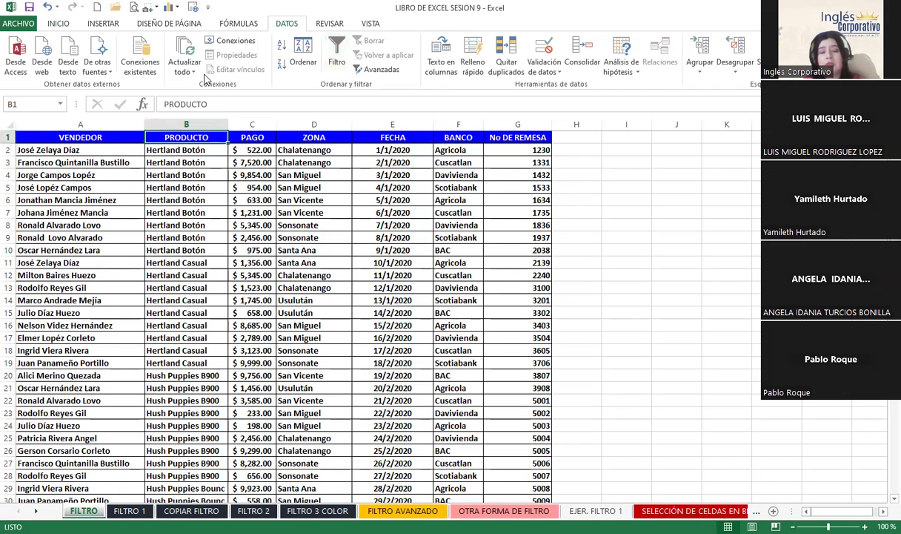
left_click(336, 56)
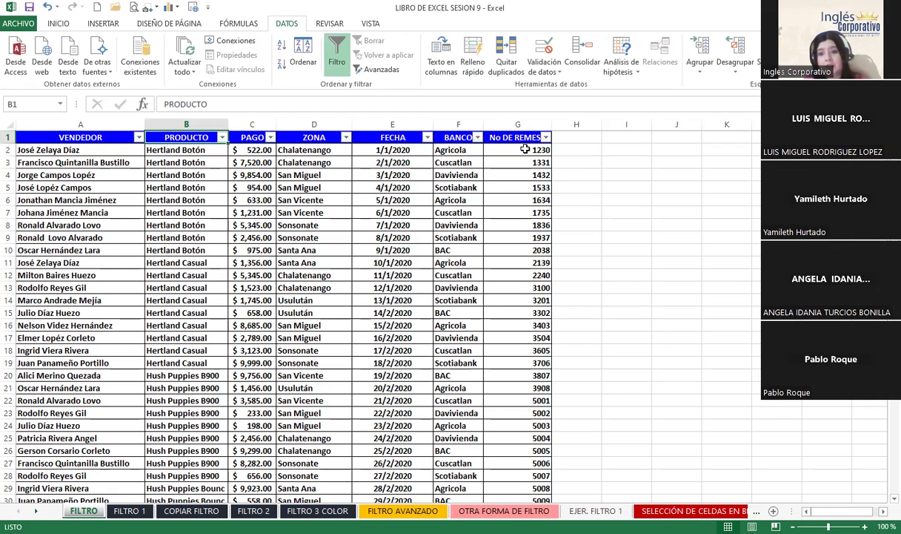
left_click(561, 171)
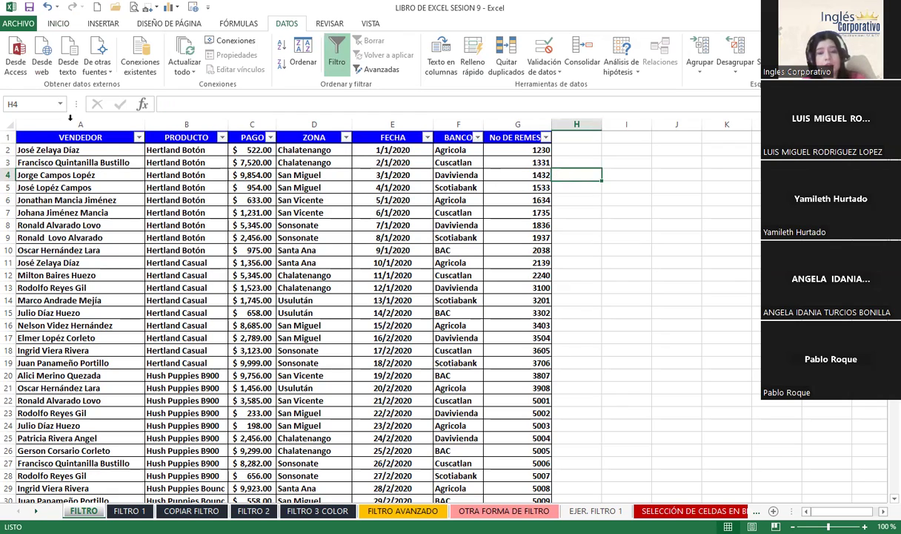
left_click(209, 225)
left_click(336, 58)
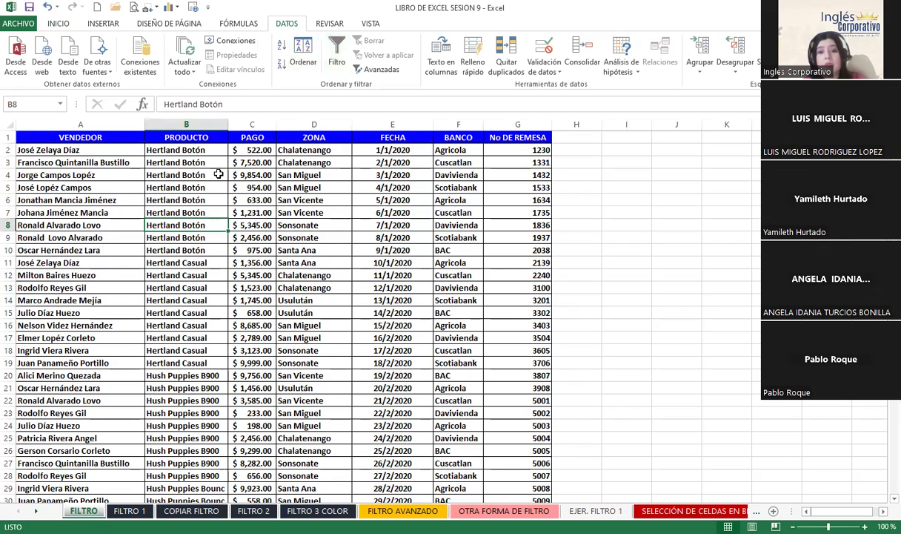
left_click(577, 172)
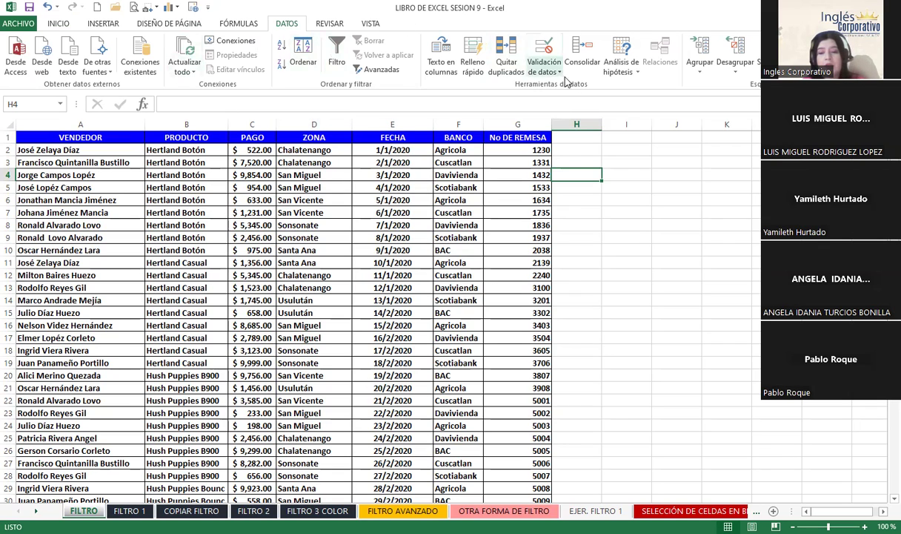
Re-add and then remove the sales table's filter dropdowns, returning to the Inicio ribbon
left_click(334, 47)
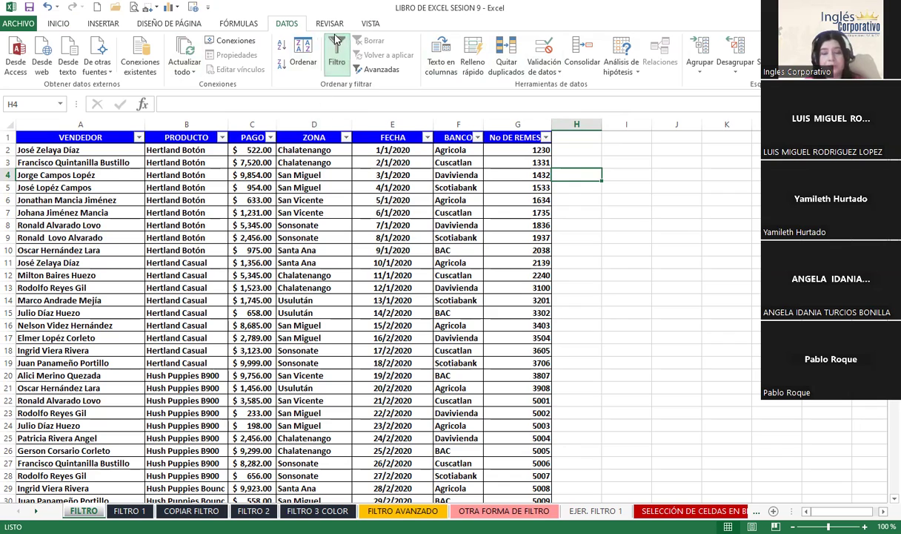
left_click(335, 41)
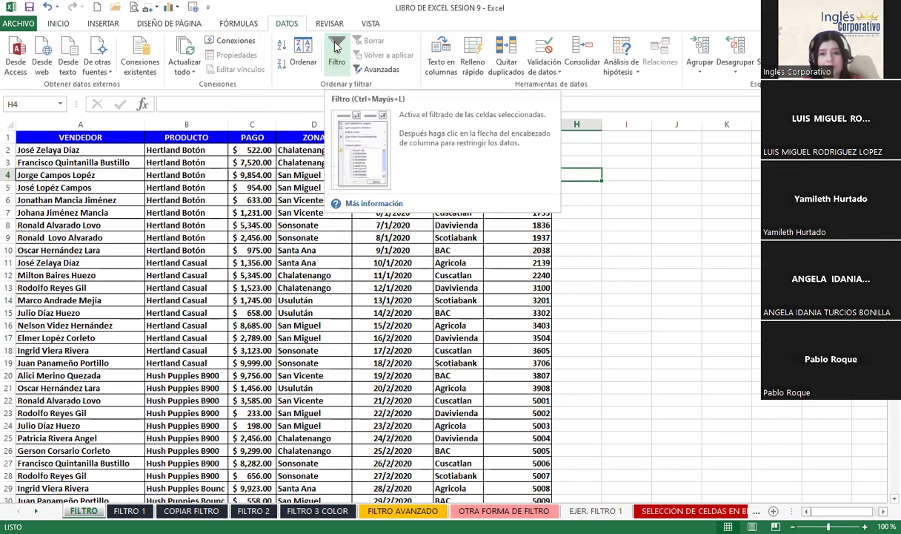
left_click(55, 27)
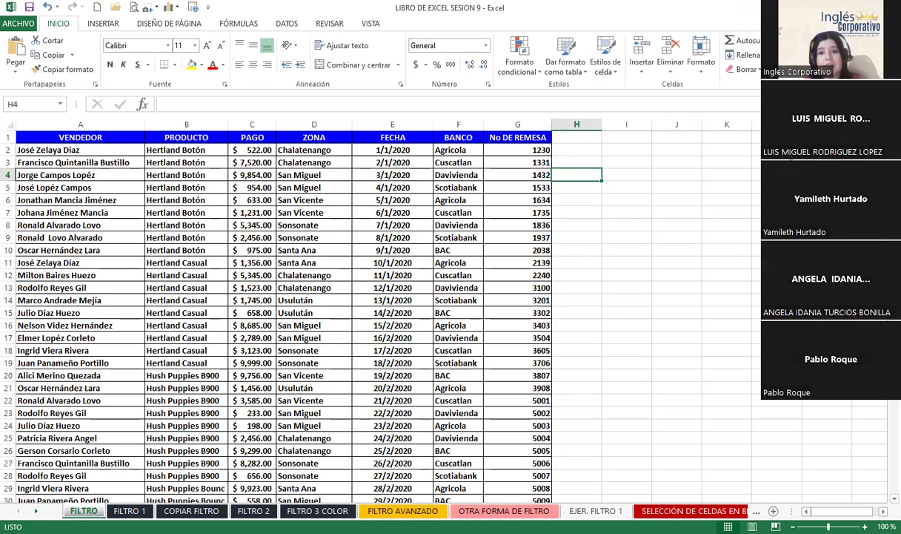
key("ctrl+shift+l")
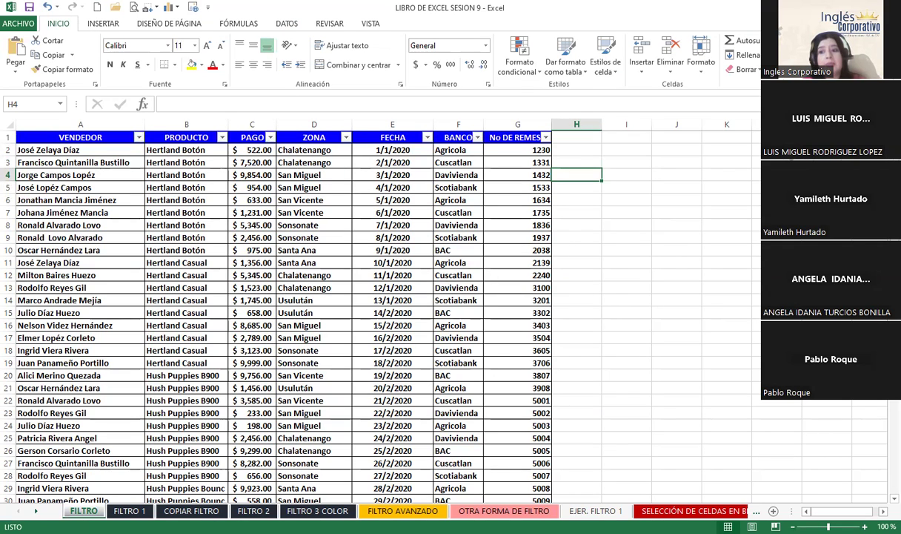
left_click(364, 184)
key("ctrl+shift+l")
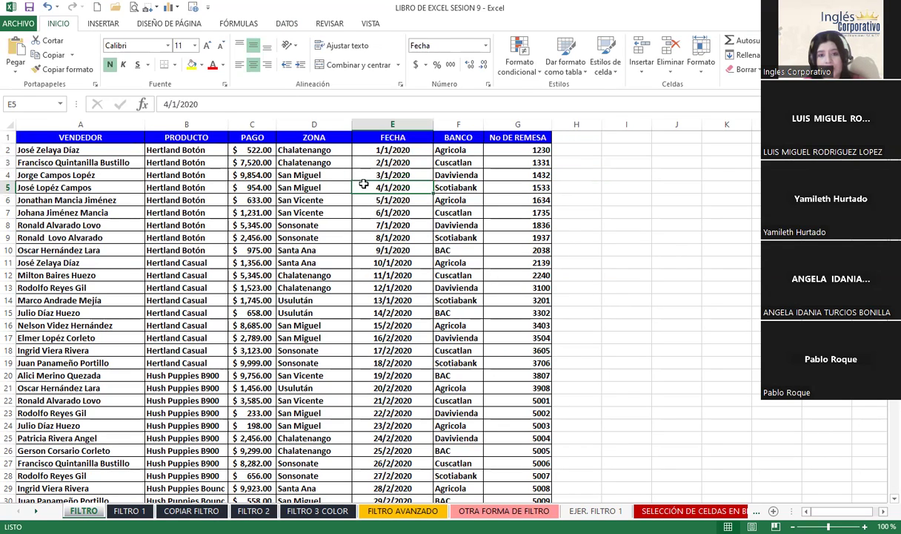
left_click(289, 23)
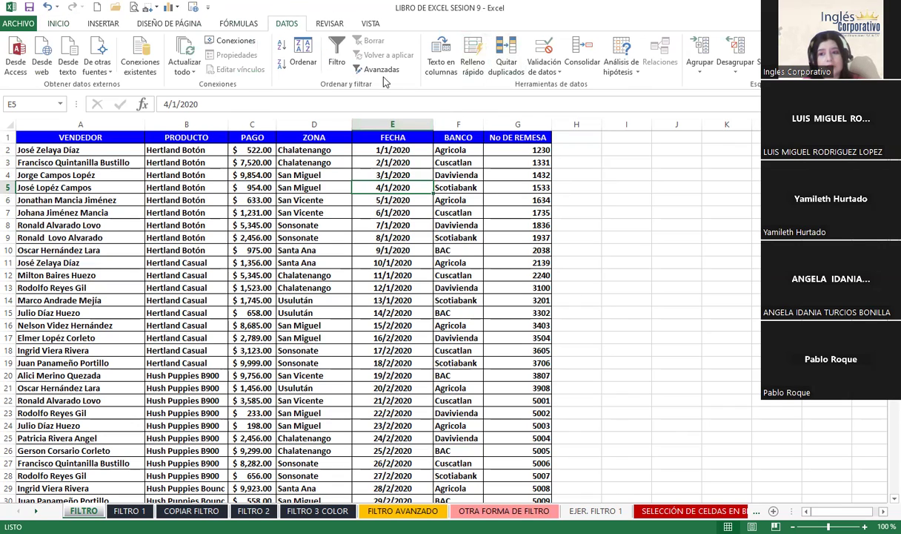
left_click(63, 24)
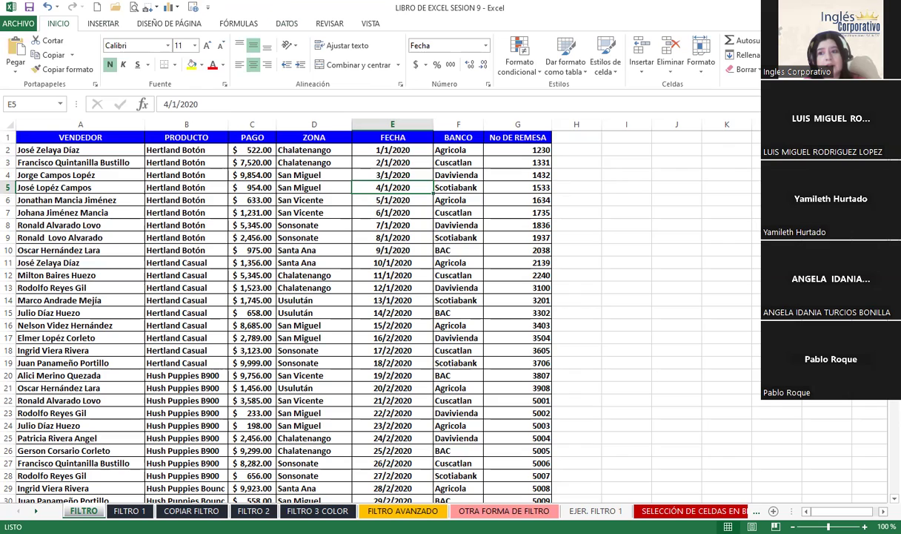
left_click(782, 59)
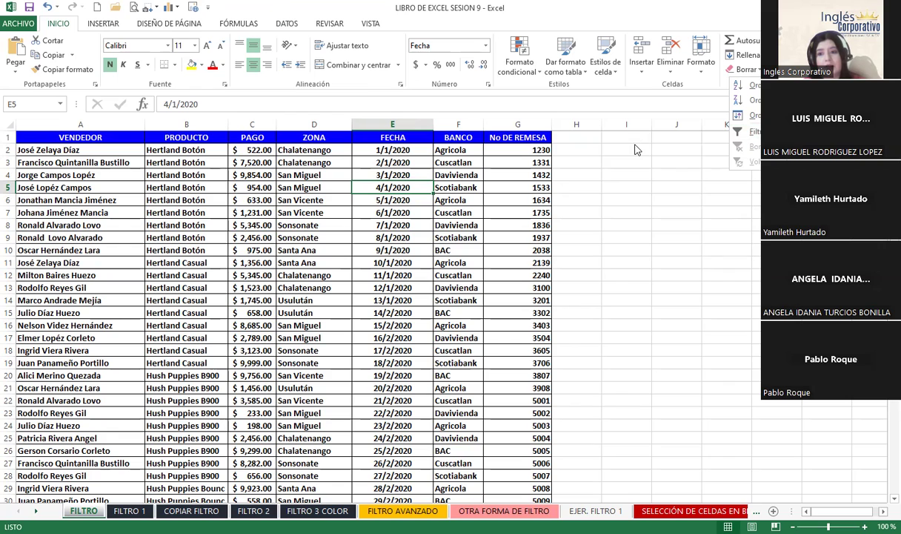
left_click(633, 151)
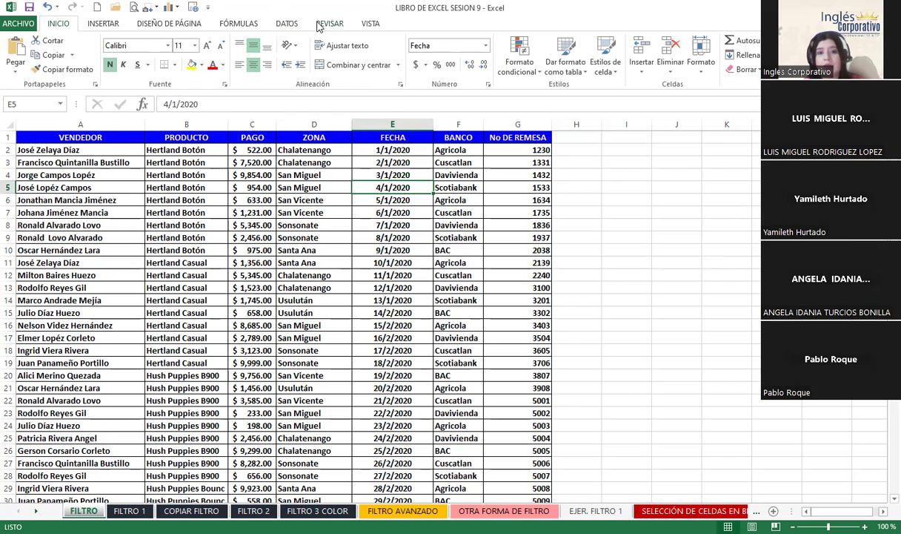
left_click(289, 24)
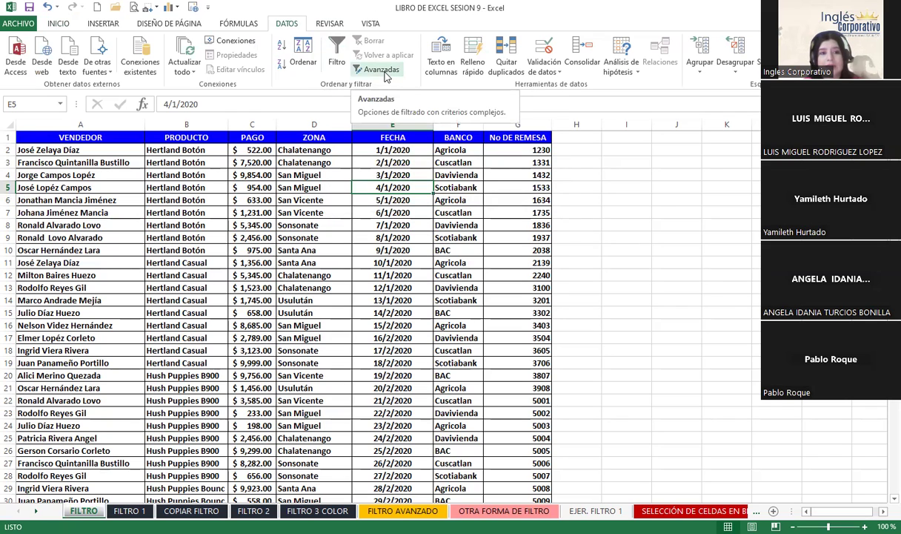
left_click(63, 25)
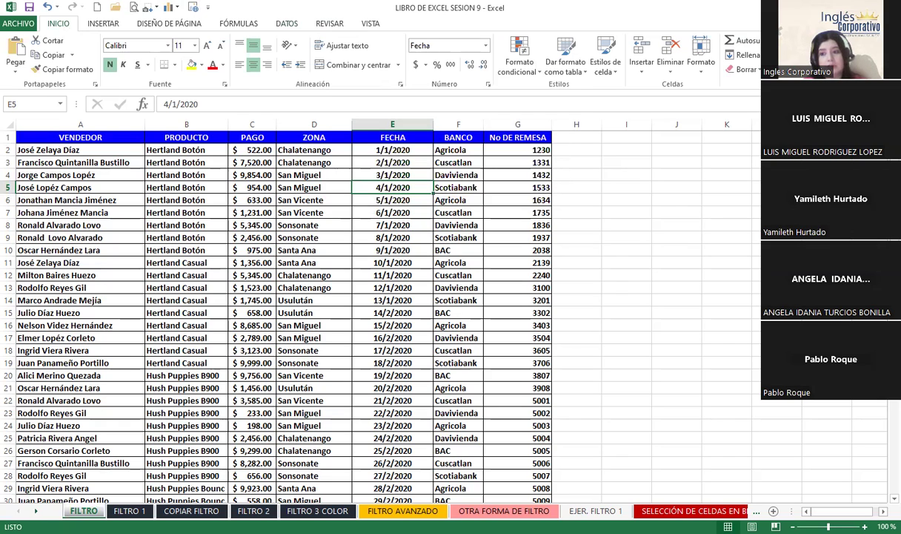
Add filter arrows to the header row from the sort and filter menu
left_click(789, 56)
key("Escape")
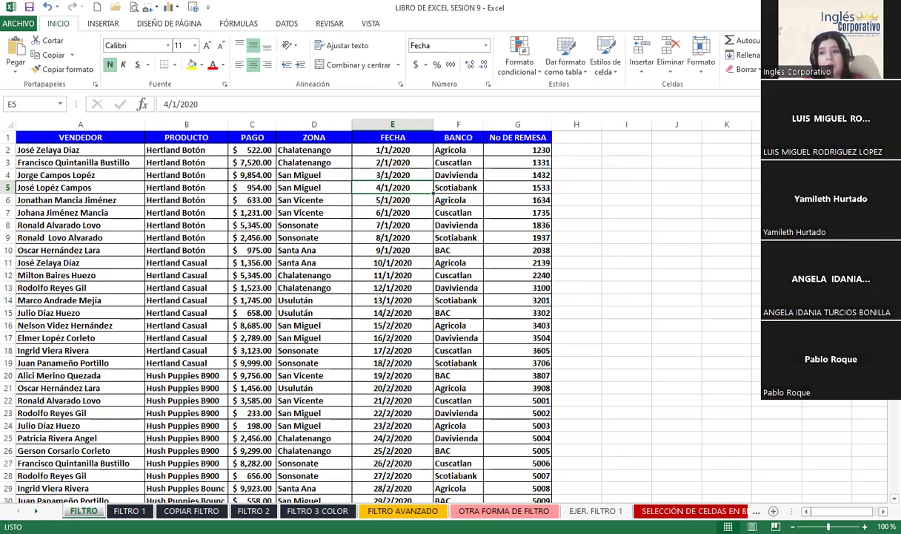
left_click(789, 56)
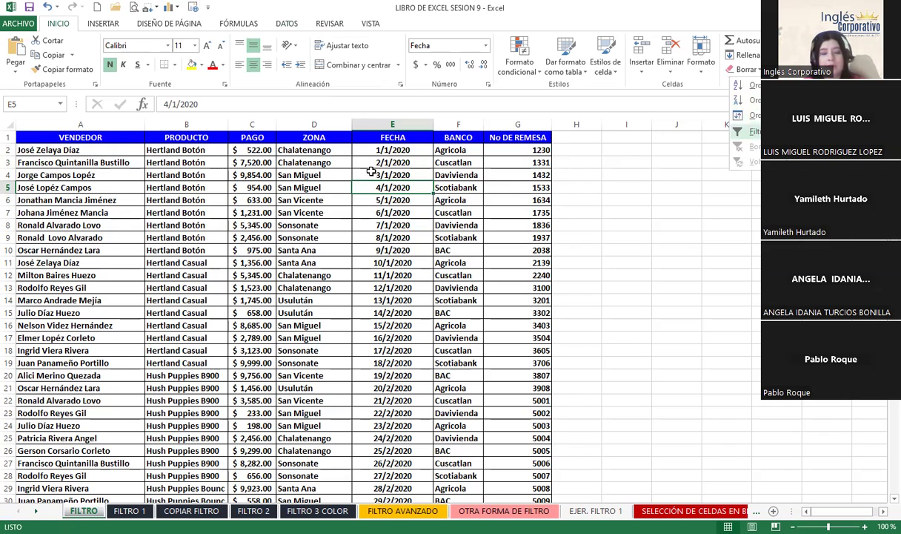
key("Return")
left_click(304, 462)
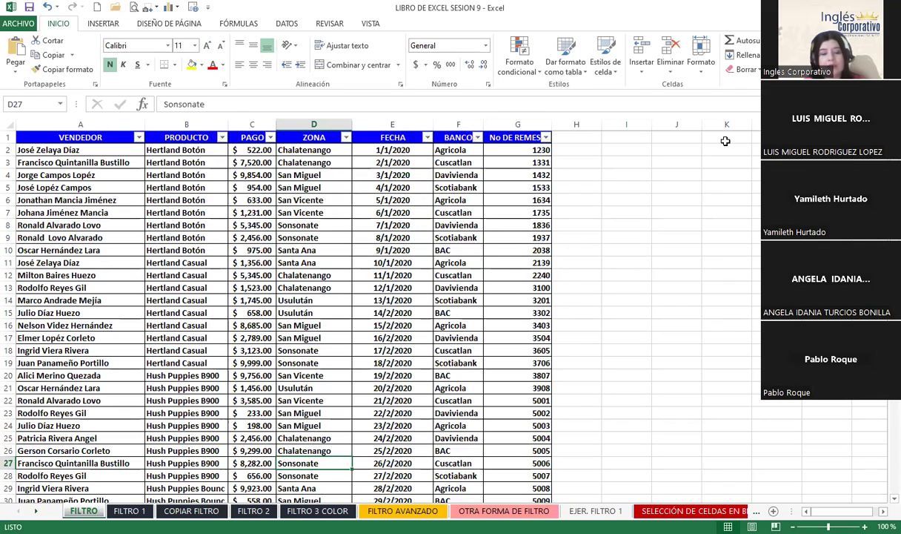
Toggle AutoFilter repeatedly with Ctrl+Shift+L, ending with arrows on every header VENDEDOR to No DE REMESA
key("ctrl+shift+l")
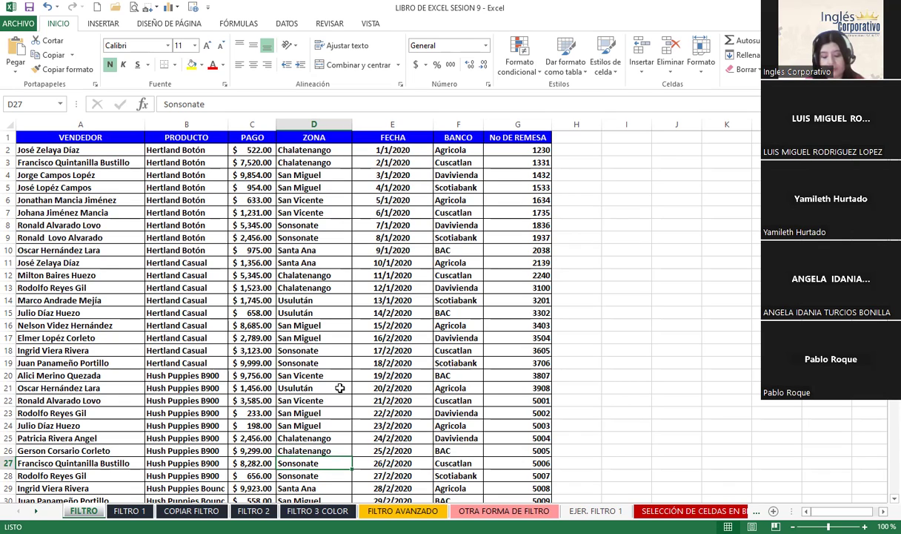
key("ctrl+shift+l")
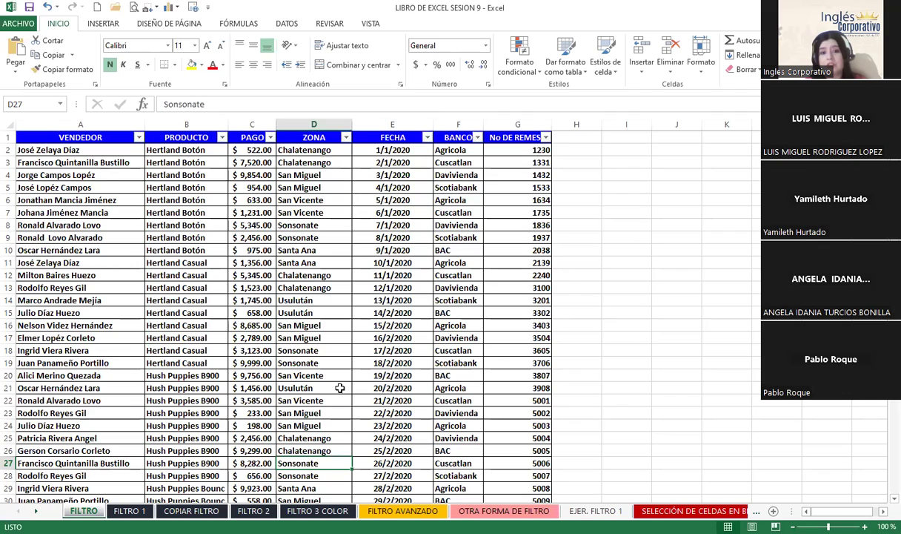
key("ctrl+shift+l")
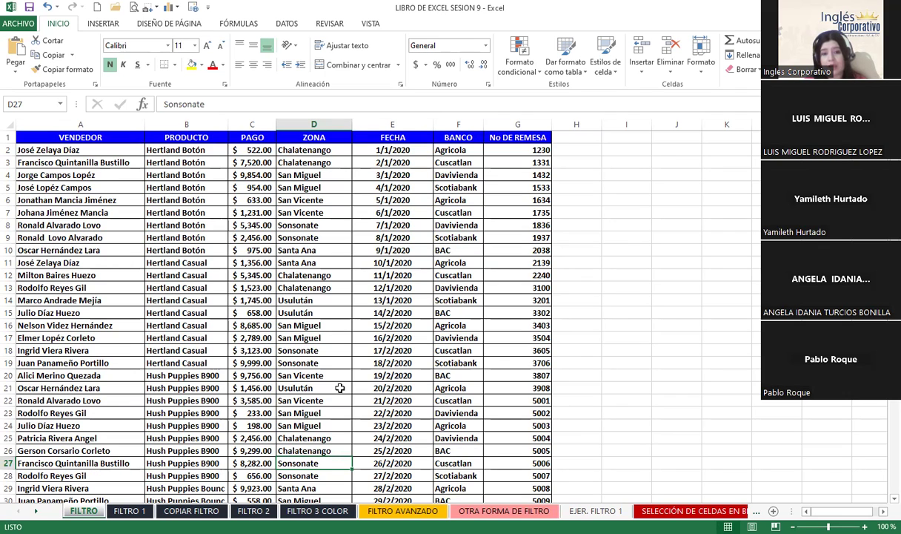
key("ctrl+shift+l")
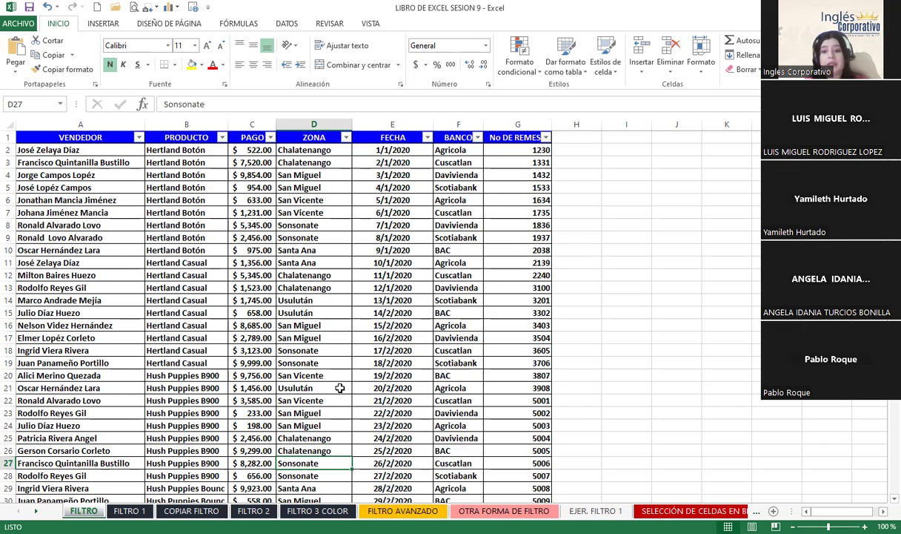
key("ctrl+shift+l")
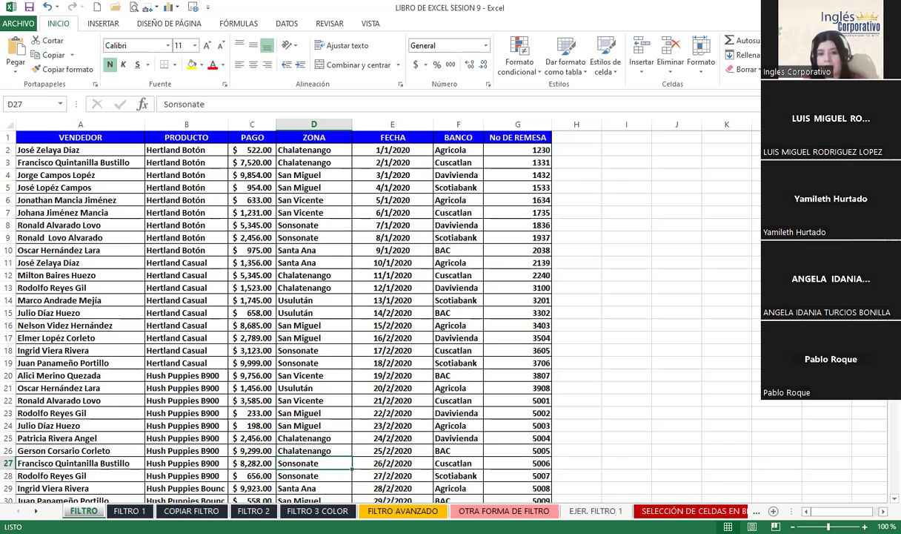
key("ctrl+shift+l")
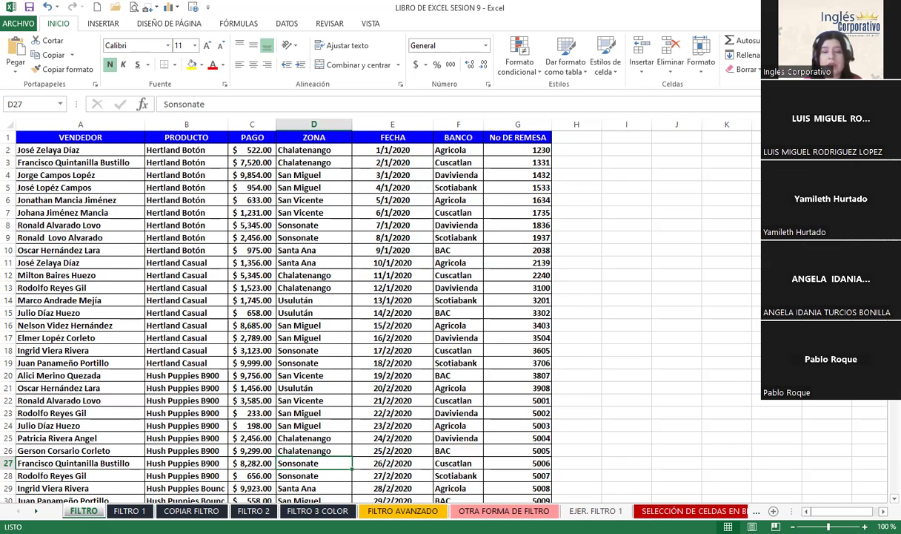
key("ctrl+shift+l")
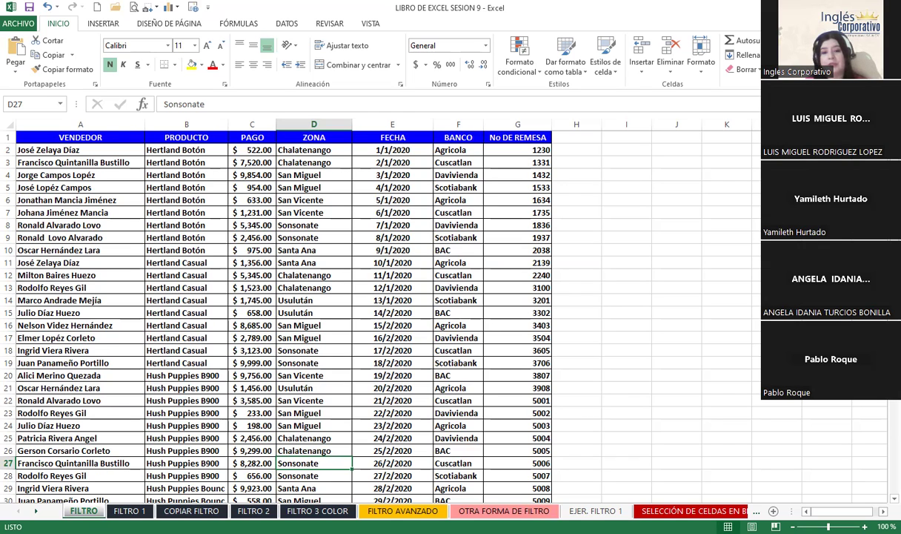
key("ctrl+shift+l")
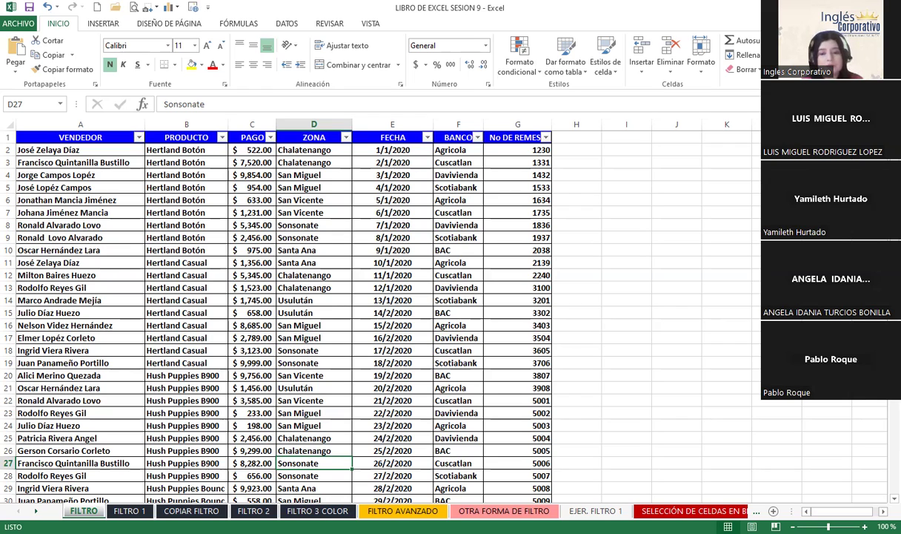
In the BANCO filter list, leave only Agricola and Davivienda ticked
left_click(476, 137)
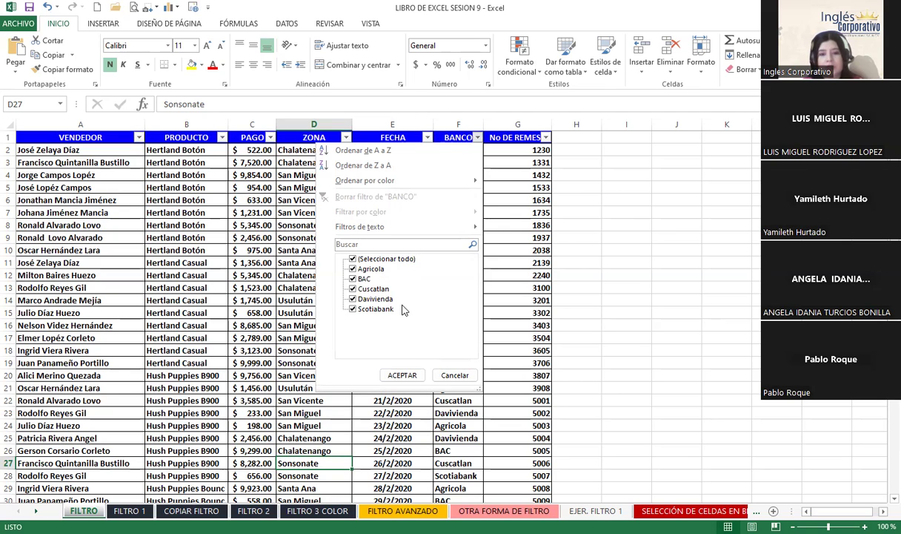
left_click(353, 259)
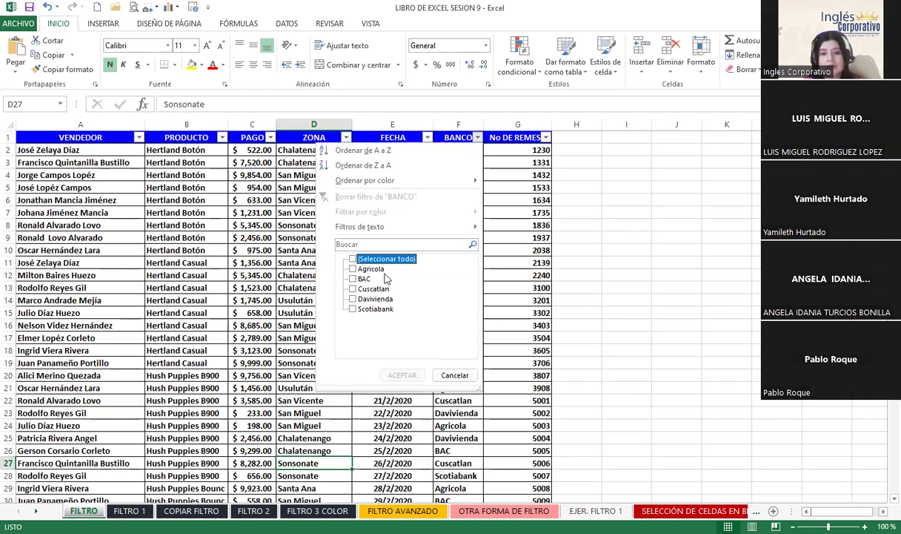
left_click(373, 261)
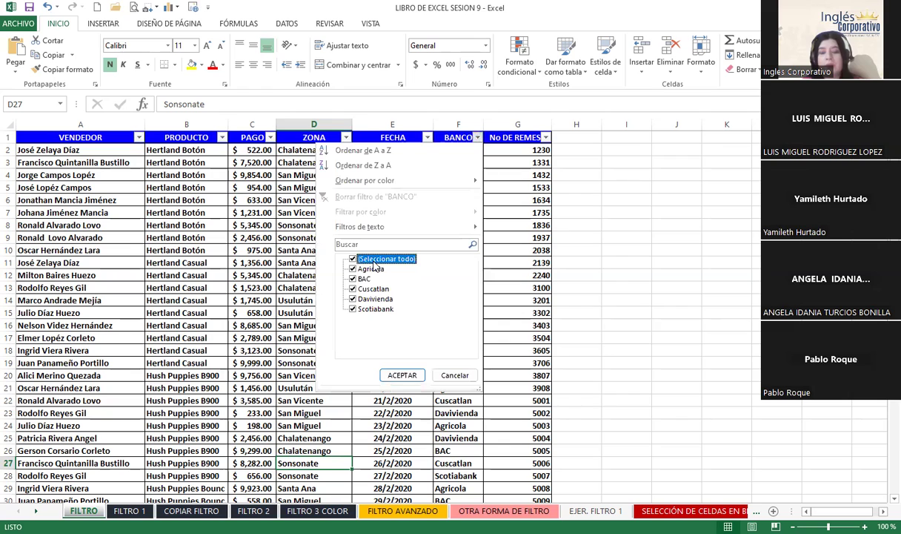
left_click(352, 268)
left_click(353, 279)
left_click(353, 288)
left_click(353, 299)
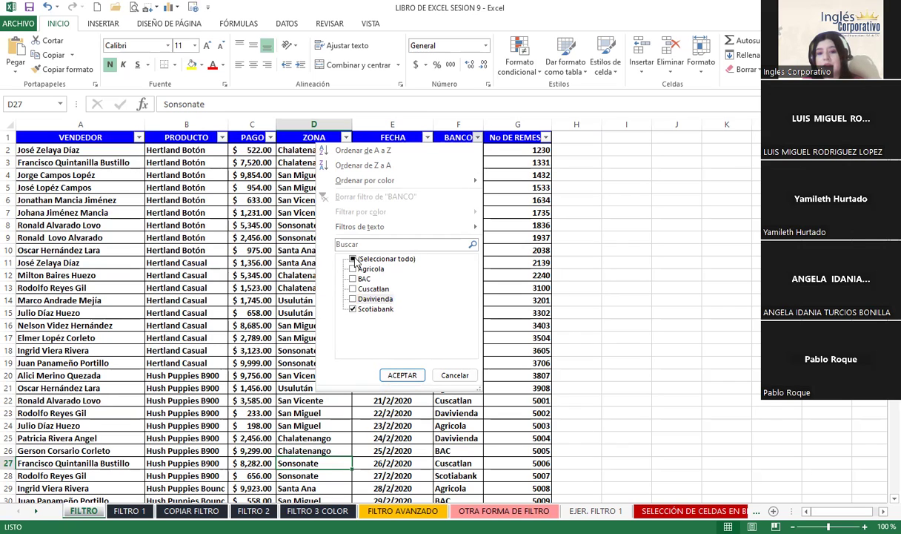
left_click(354, 259)
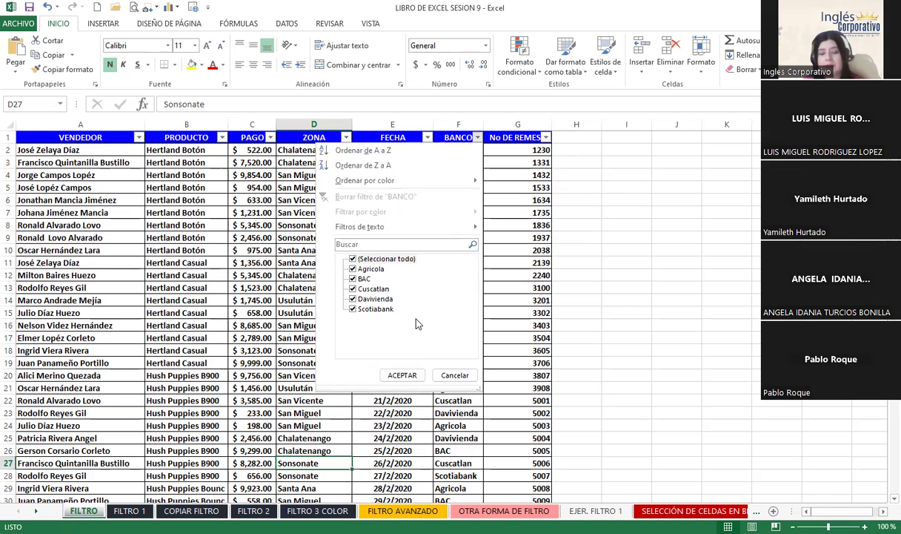
left_click(352, 259)
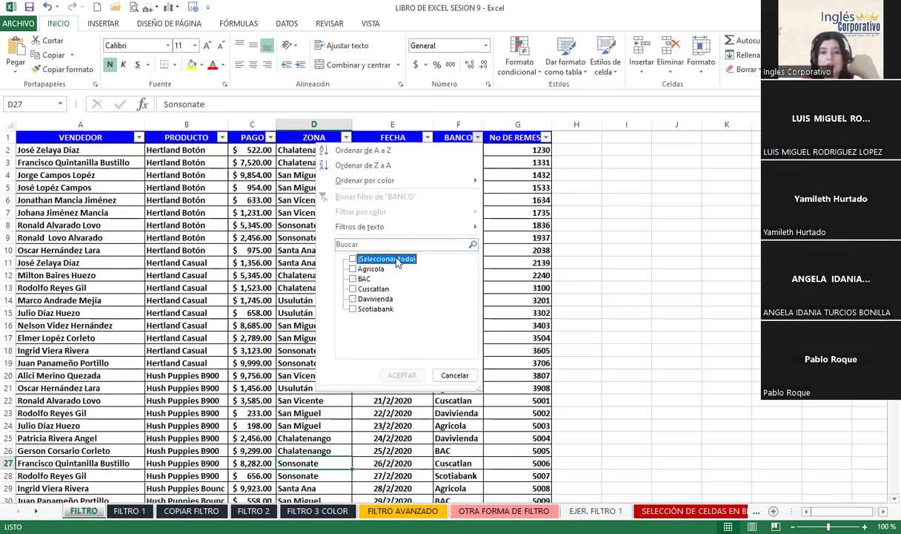
left_click(354, 269)
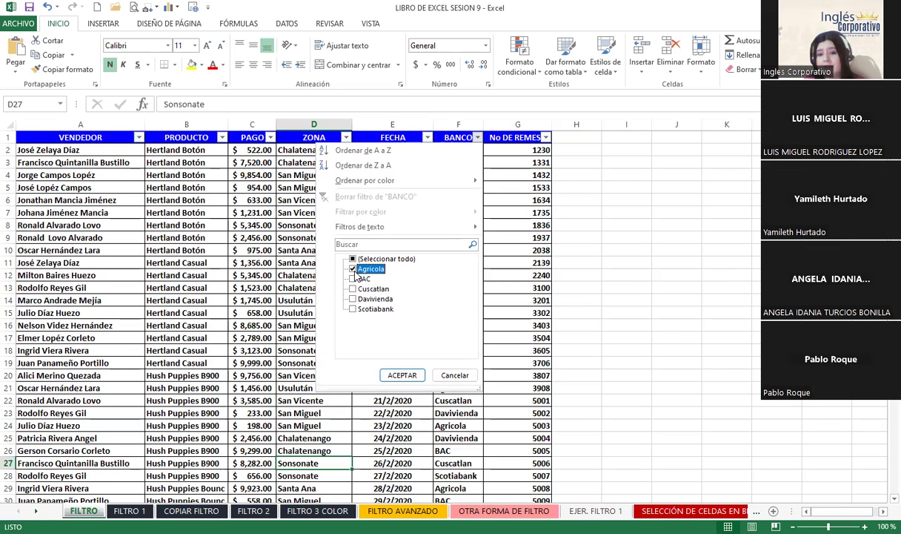
left_click(353, 299)
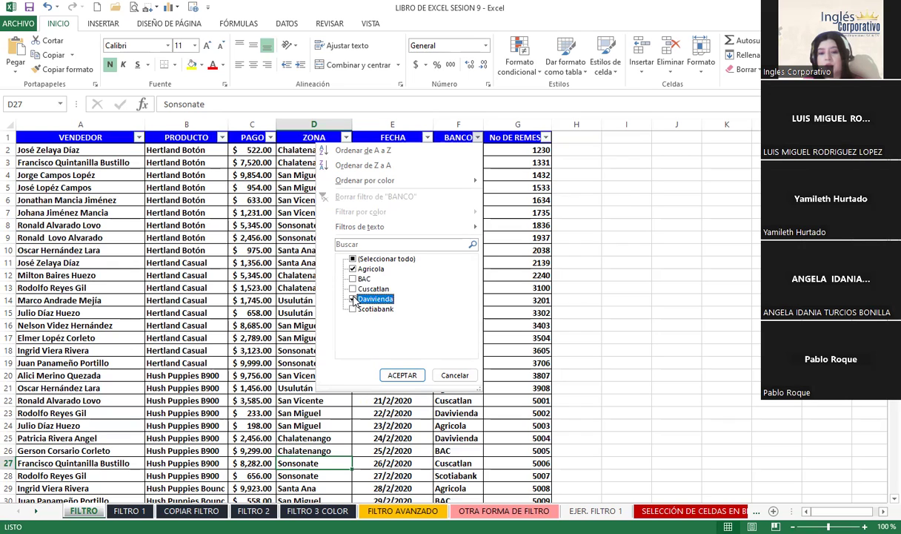
Apply the Agricola and Davivienda BANCO filter, then show the Datos ribbon commands
left_click(402, 375)
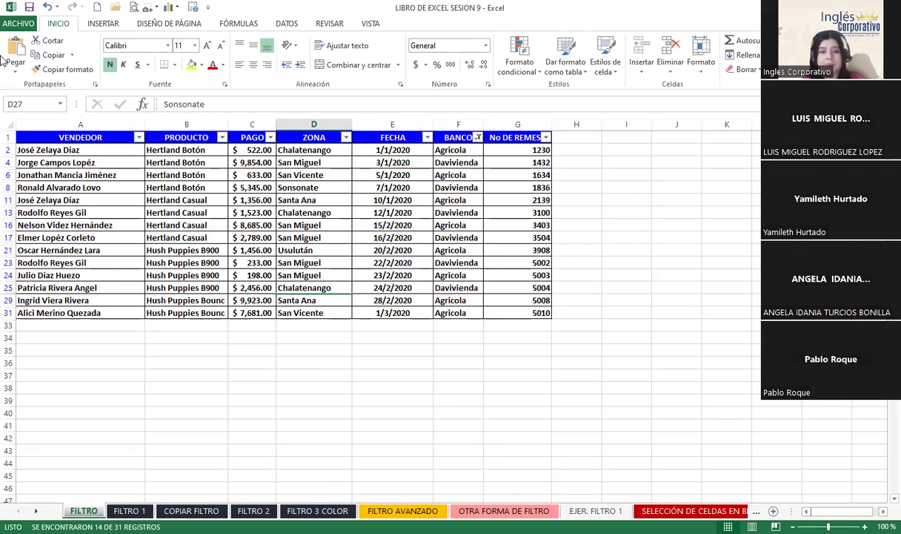
scroll(378, 291, "up", 3)
scroll(441, 300, "down", 3)
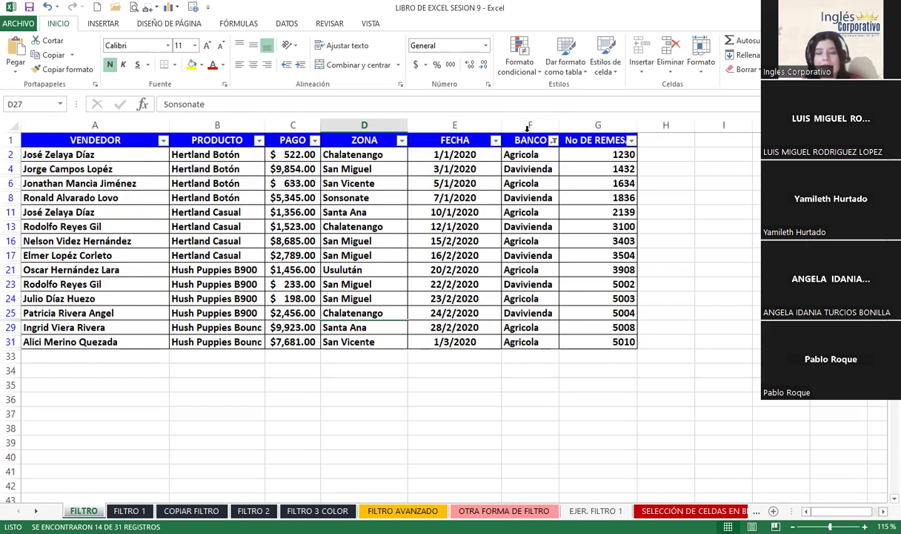
mouse_move(554, 146)
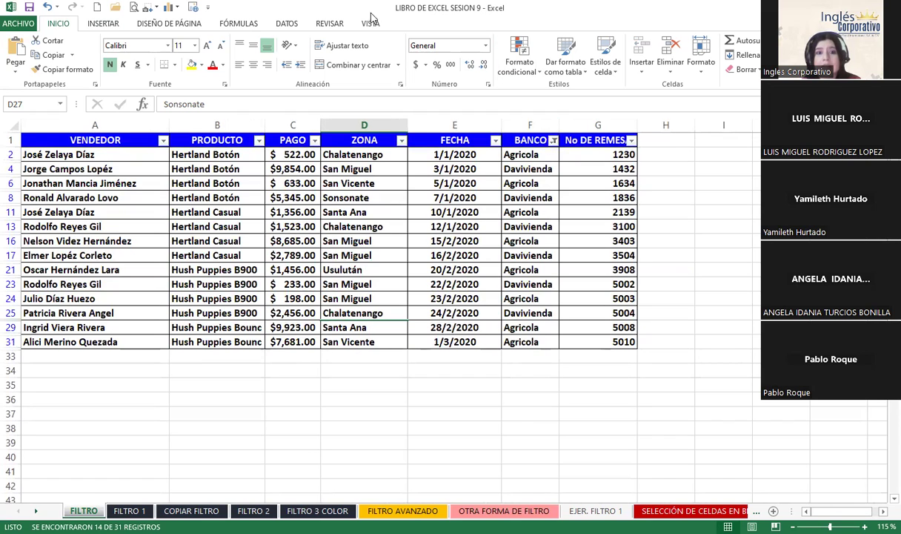
left_click(287, 25)
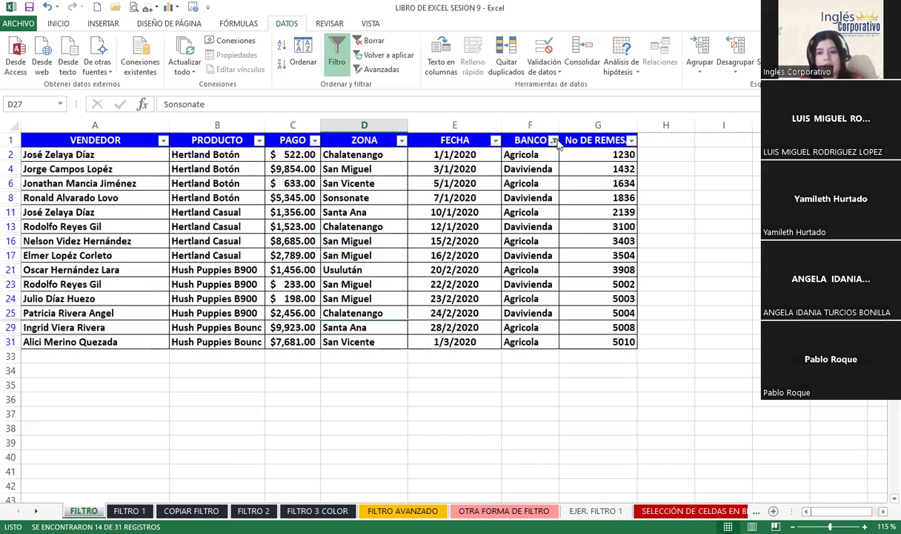
left_click(554, 141)
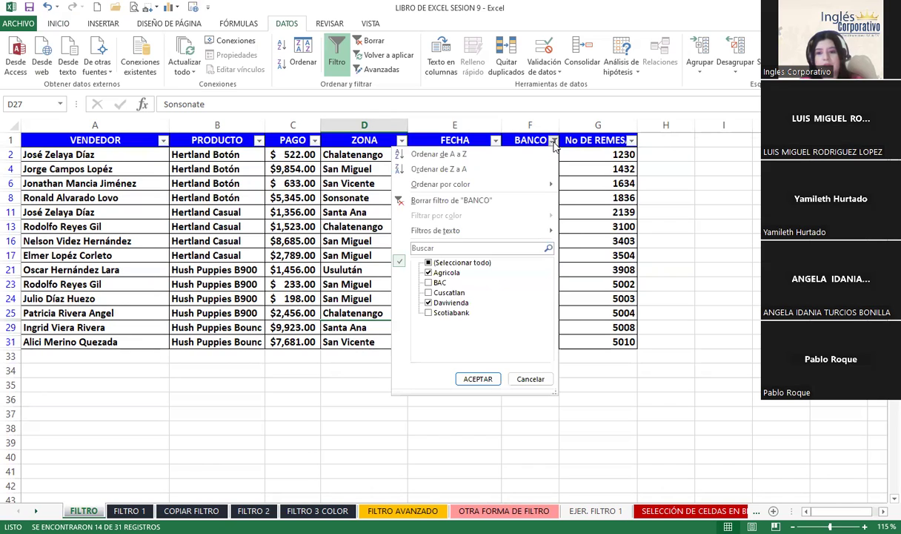
left_click(428, 263)
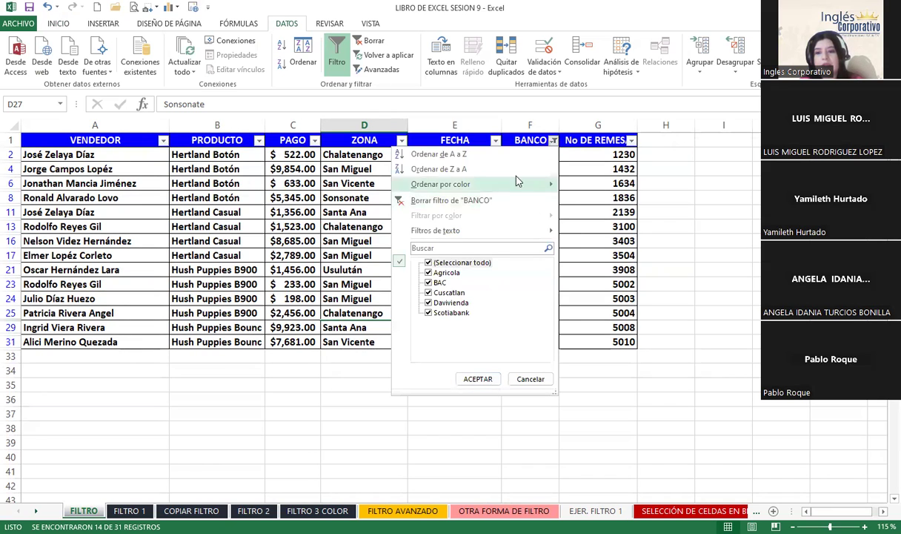
left_click(338, 45)
left_click(337, 44)
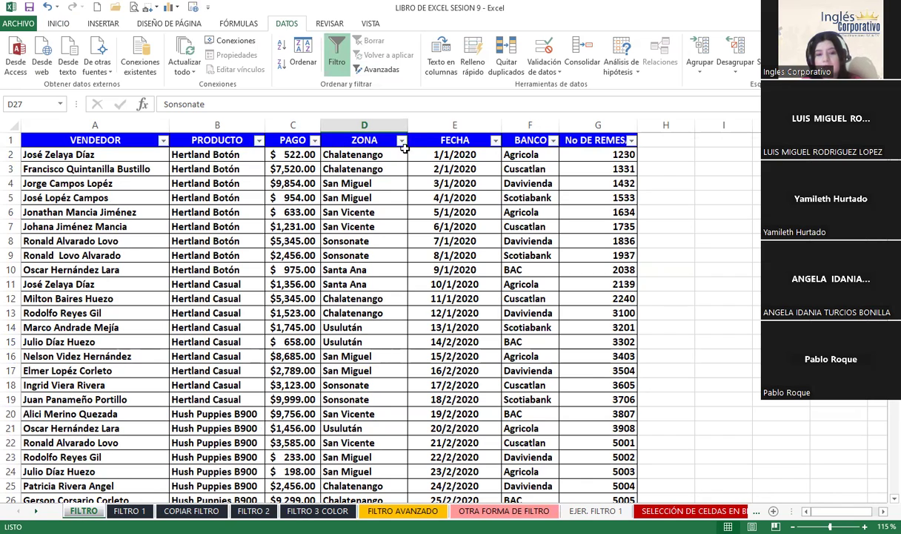
left_click(337, 50)
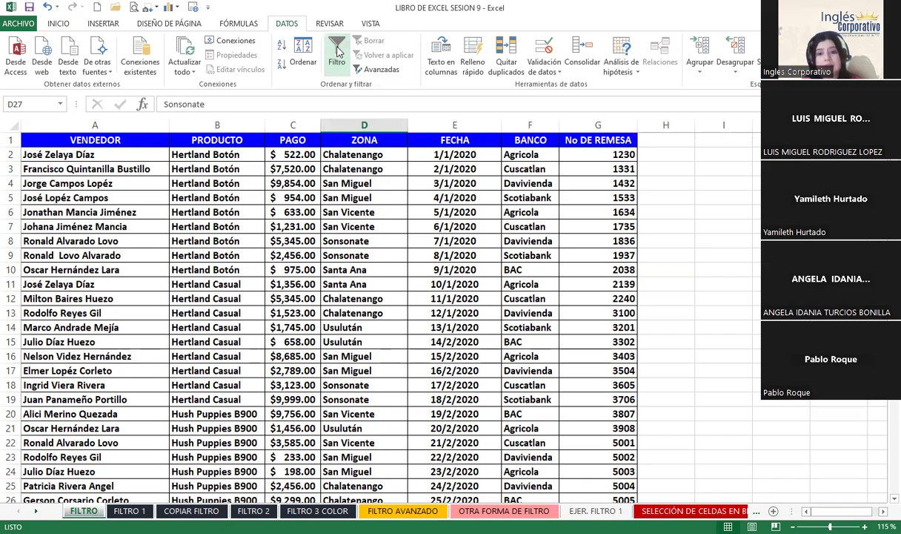
left_click(337, 50)
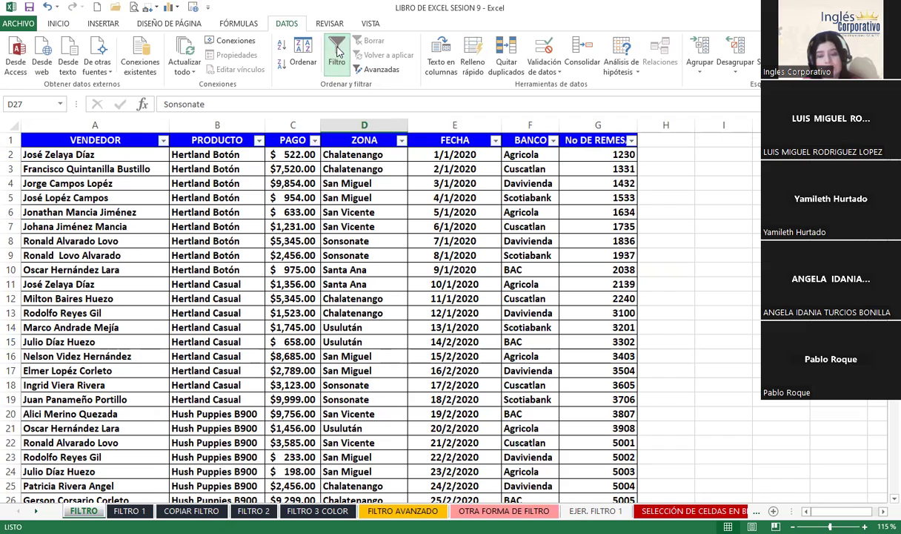
Tick only Agricola and Davivienda in the BANCO filter, then cancel without applying
left_click(552, 140)
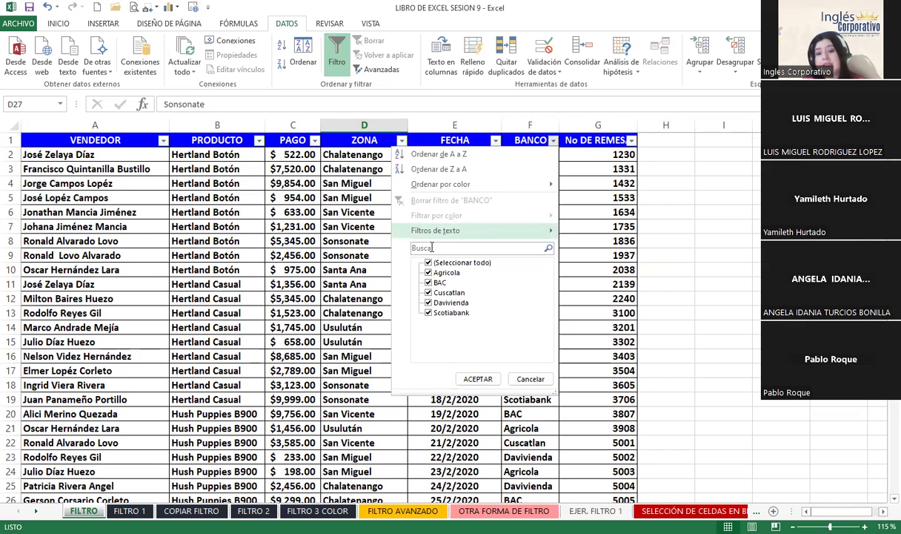
left_click(428, 262)
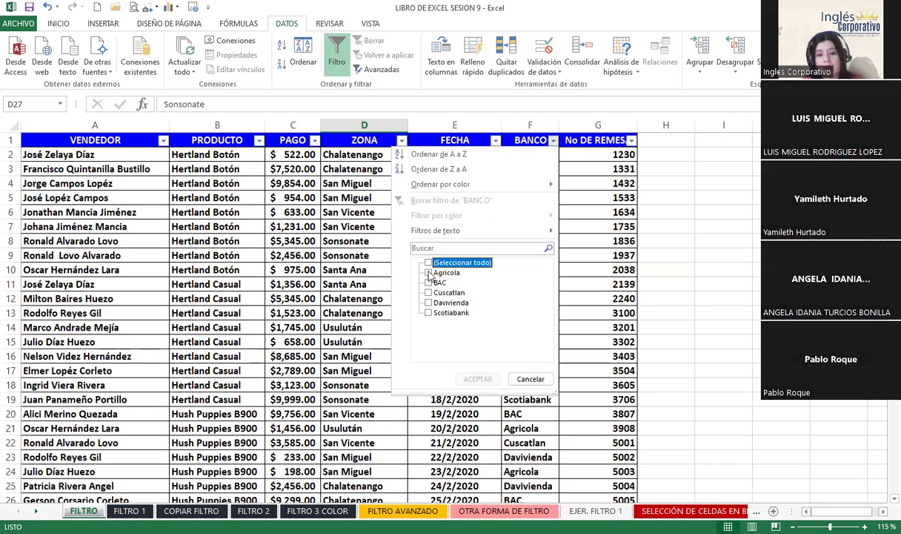
left_click(428, 272)
left_click(428, 302)
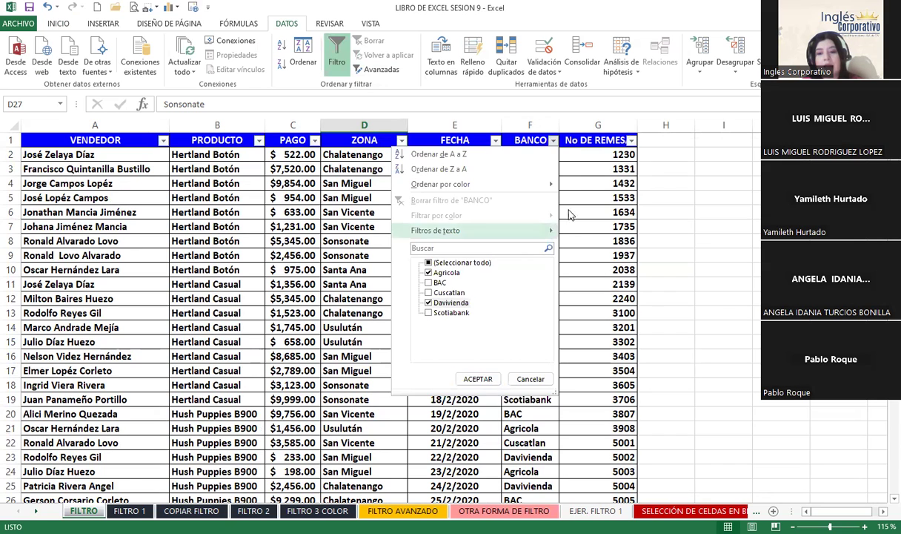
key("Escape")
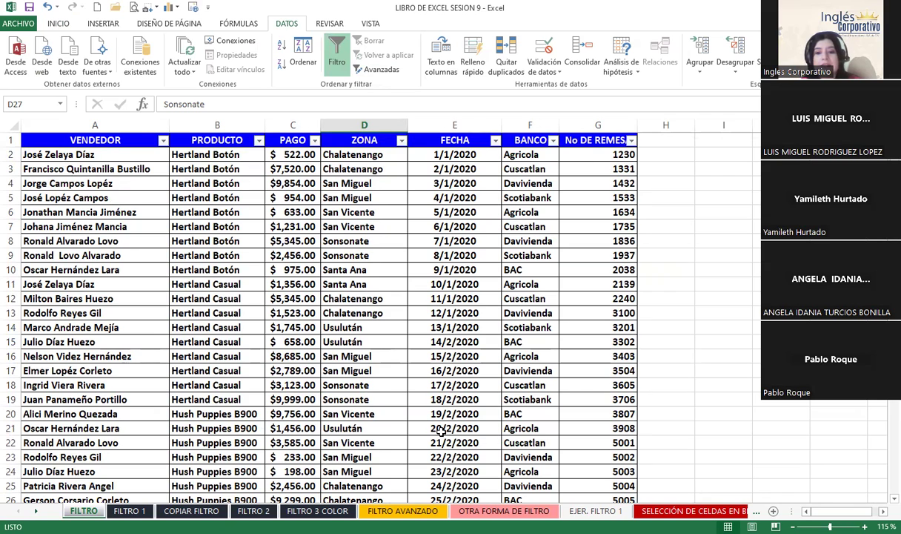
Reapply the BANCO filter to just Agricola and Davivienda, showing 14 of 31 records
left_click(565, 141)
left_click(553, 141)
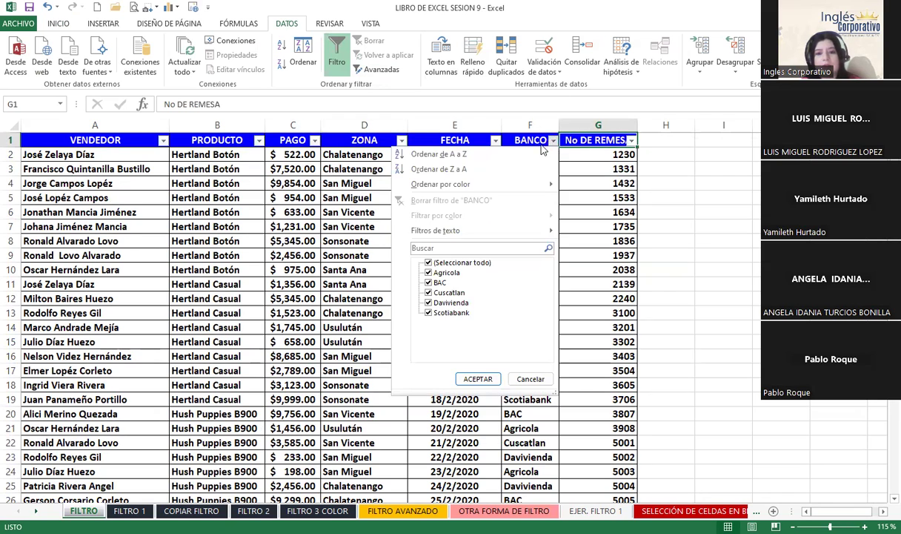
left_click(428, 263)
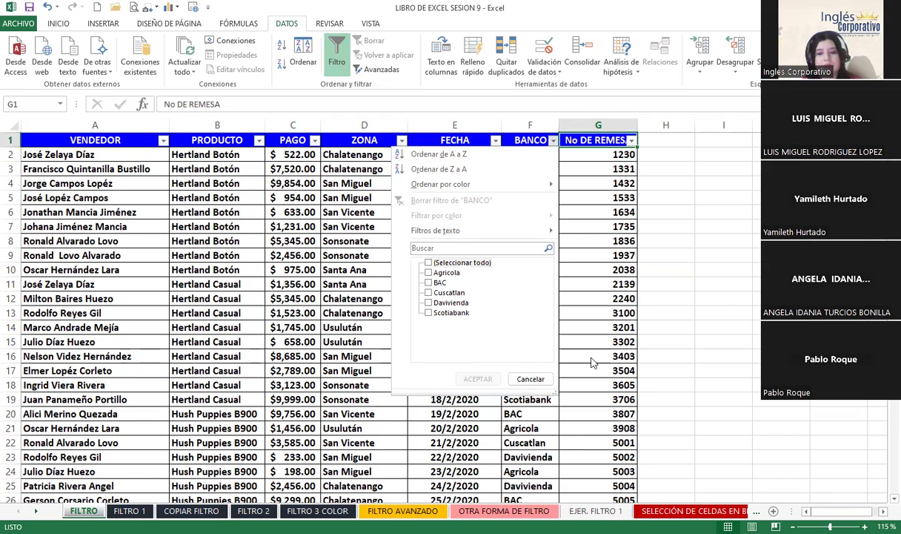
left_click(429, 273)
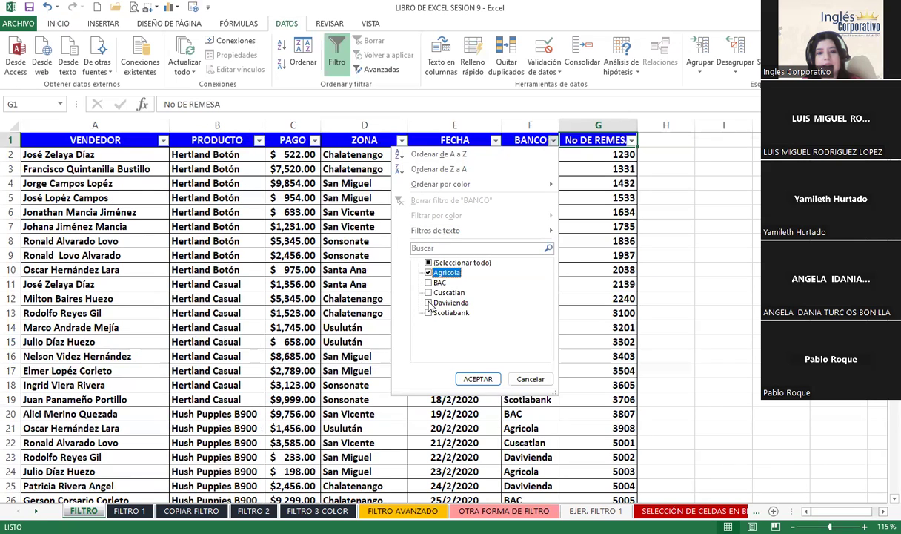
left_click(428, 303)
key("Return")
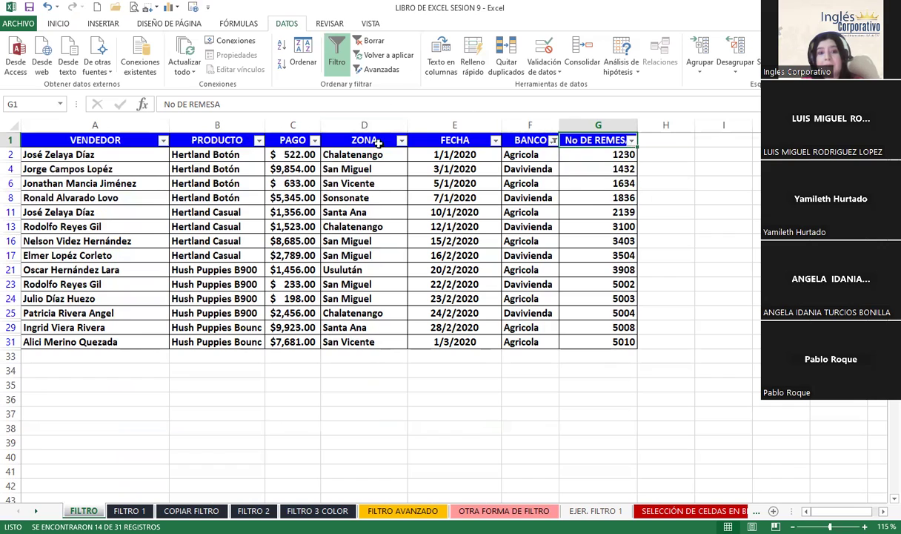
Restrict ZONA to Santa Ana, Sonsonate and San Miguel on top of the BANCO filter
left_click(400, 143)
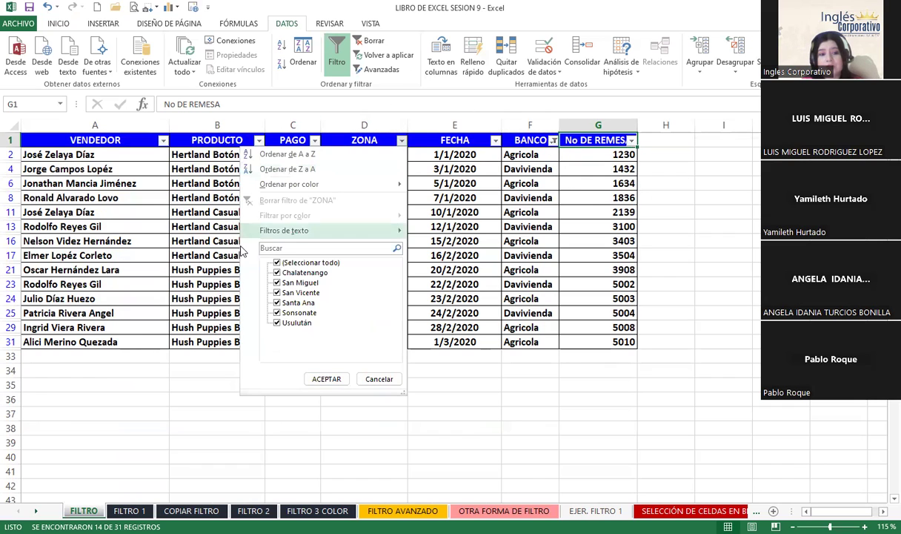
left_click(276, 263)
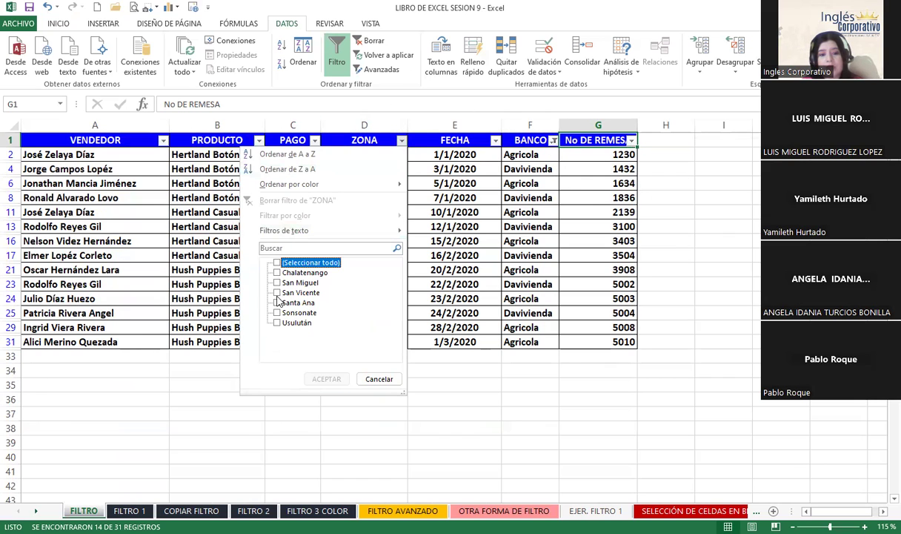
left_click(276, 303)
left_click(276, 313)
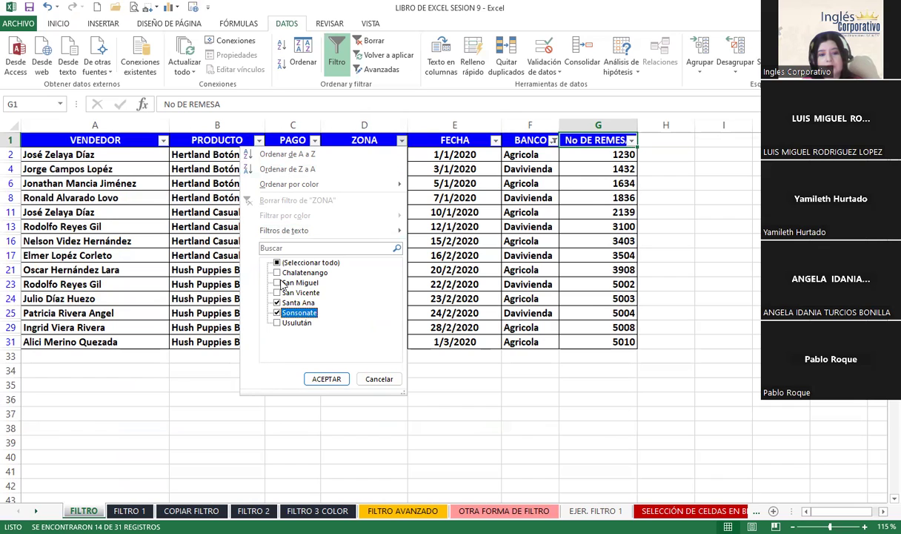
left_click(276, 283)
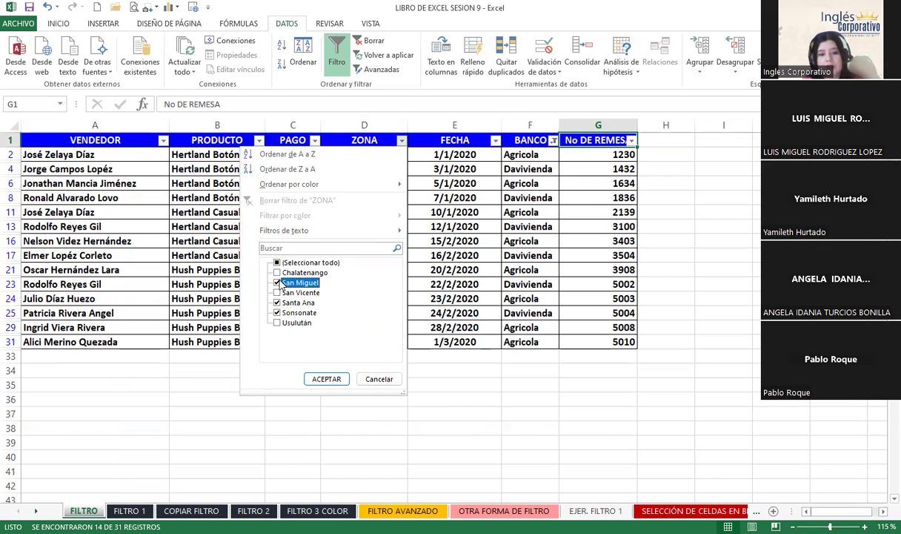
left_click(326, 379)
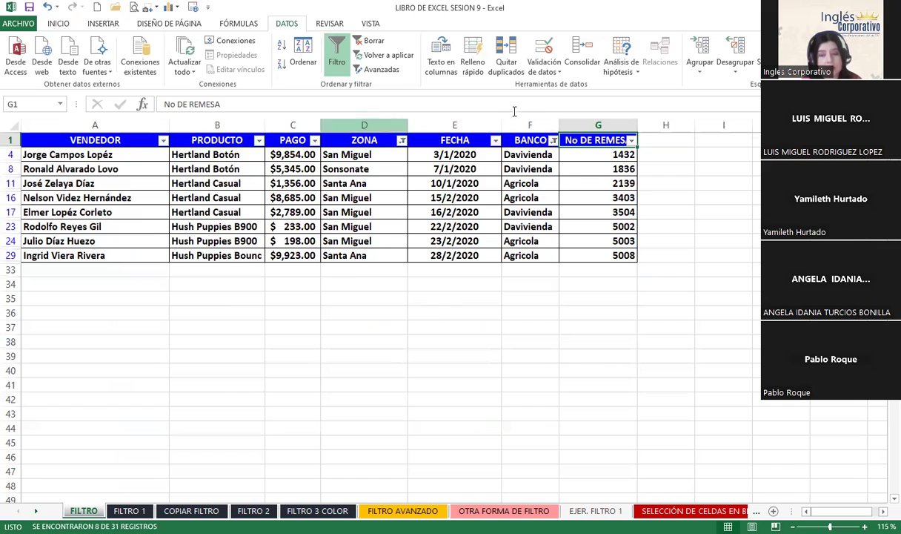
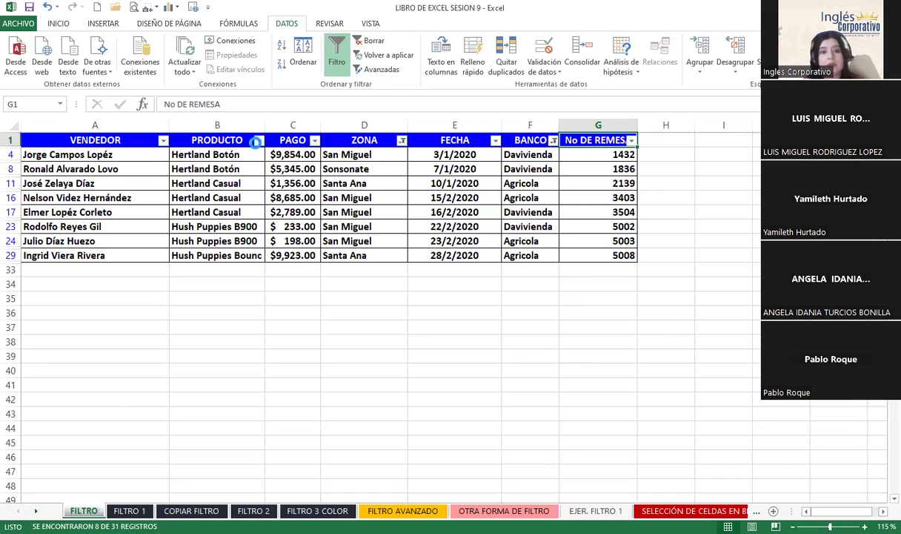
Hide Hertland Casual with the PRODUCTO filter, then move to the FILTRO 1 sheet
left_click(259, 141)
left_click(134, 282)
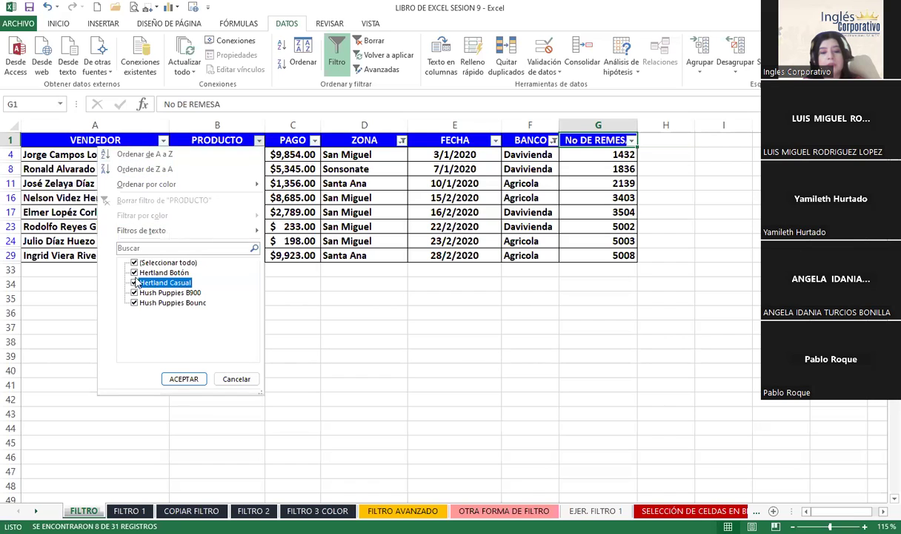
left_click(187, 382)
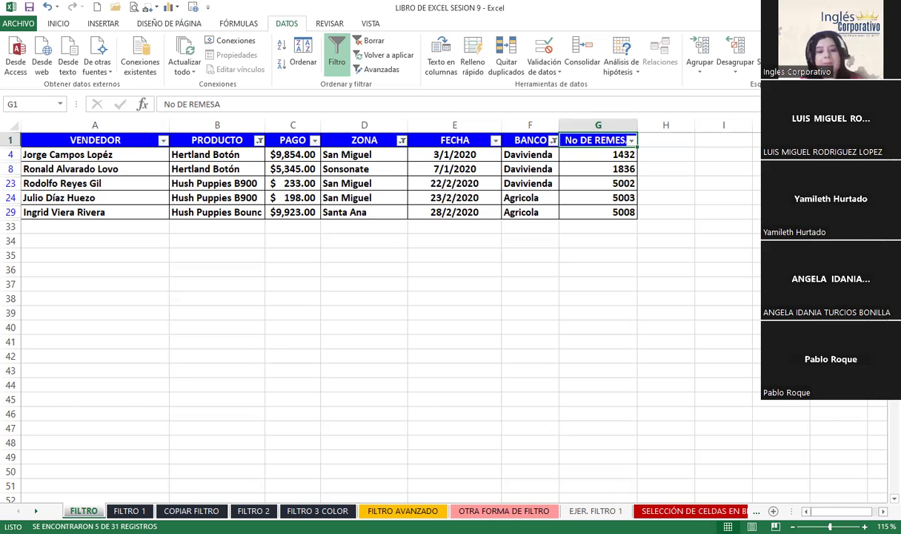
left_click(130, 510)
left_click(296, 300)
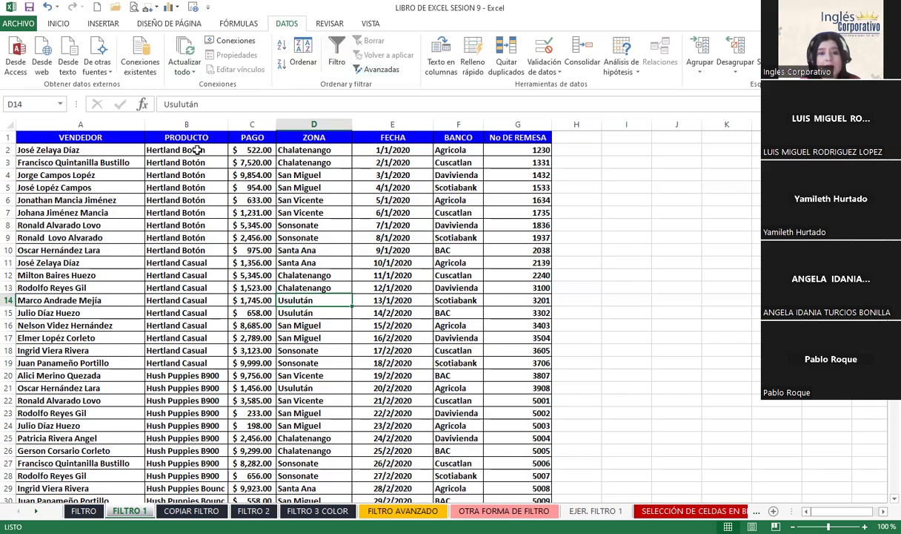
Turn on AutoFilter and exclude Santa Ana and Sonsonate from the ZONA column
left_click(304, 133)
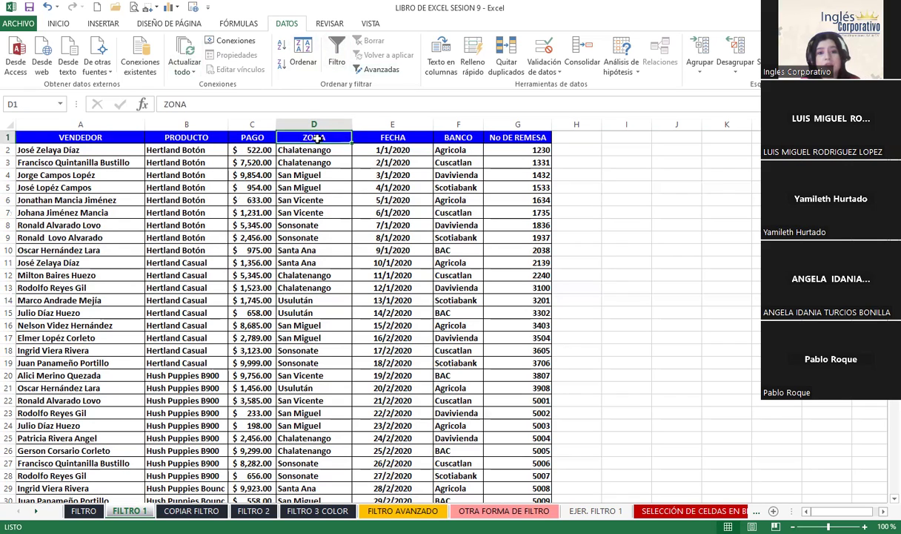
left_click(334, 56)
left_click(346, 137)
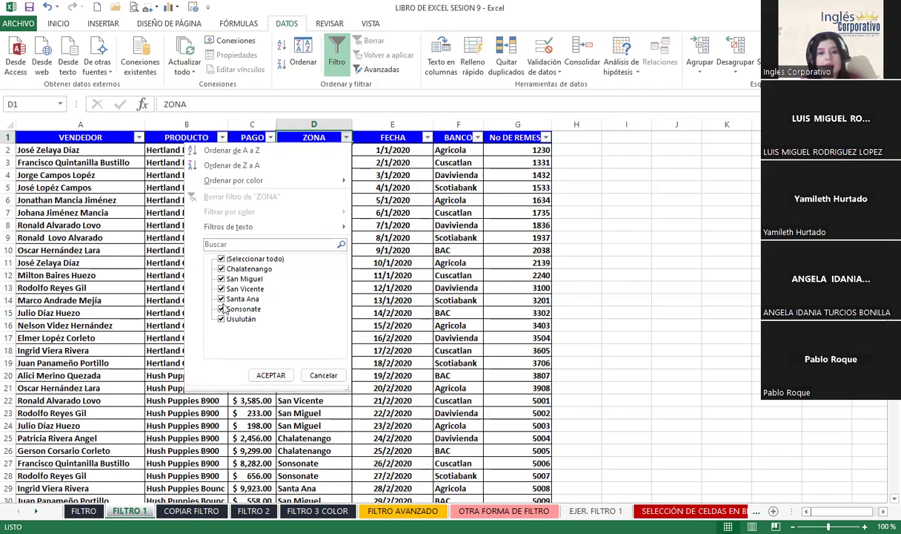
left_click(221, 259)
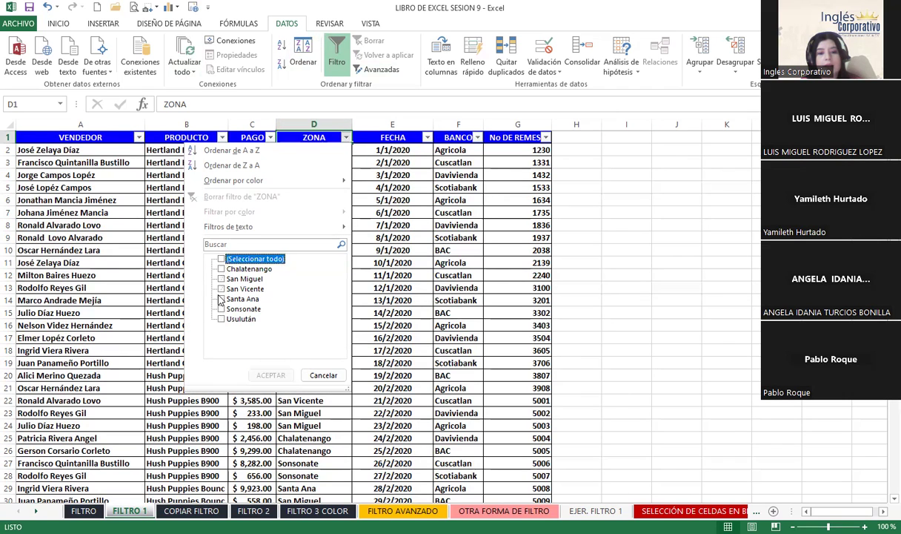
left_click(221, 258)
left_click(221, 299)
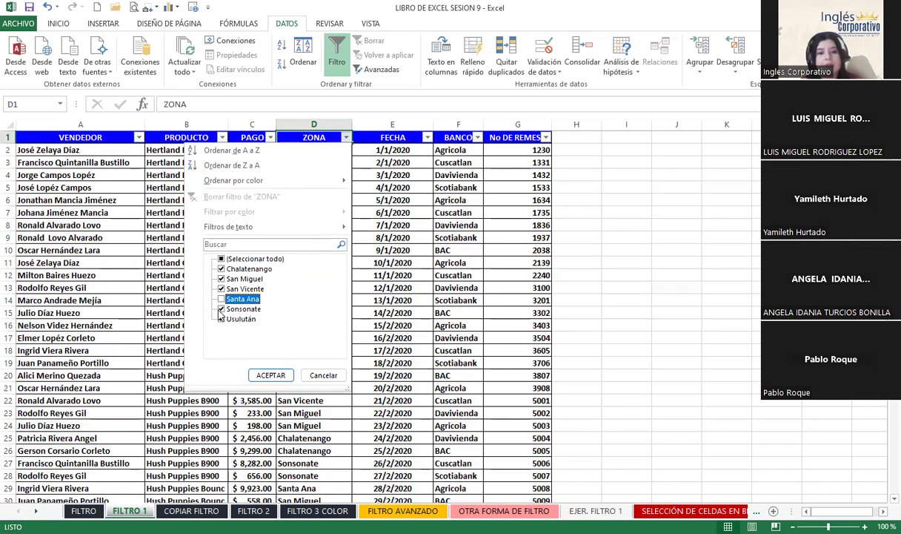
left_click(221, 308)
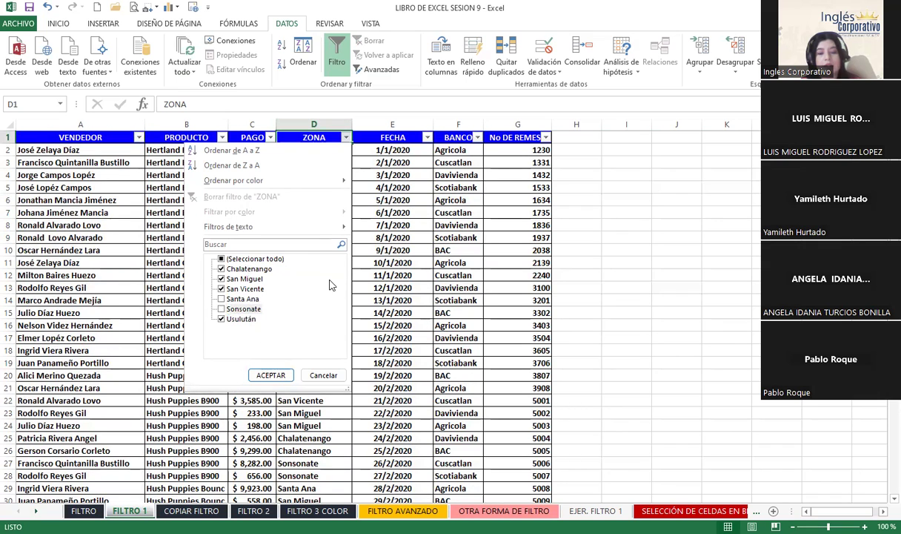
left_click(270, 375)
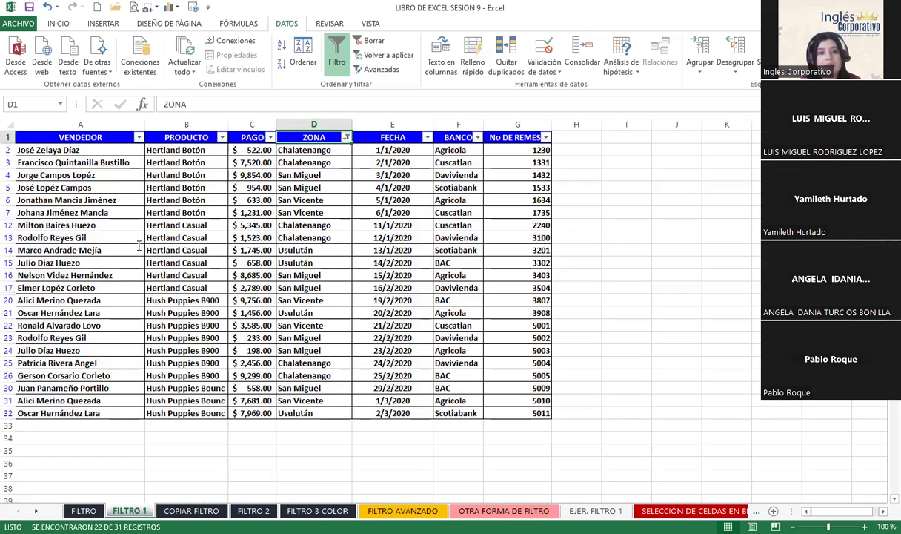
Exclude the non-B900 Hush Puppies product and the Agricola and Davivienda banks
left_click(221, 137)
left_click(97, 299)
left_click(147, 375)
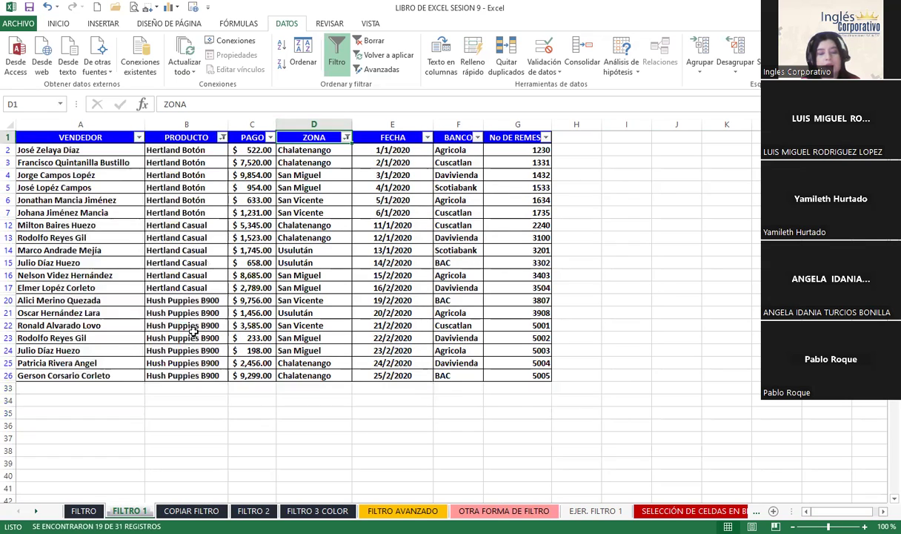
left_click(477, 137)
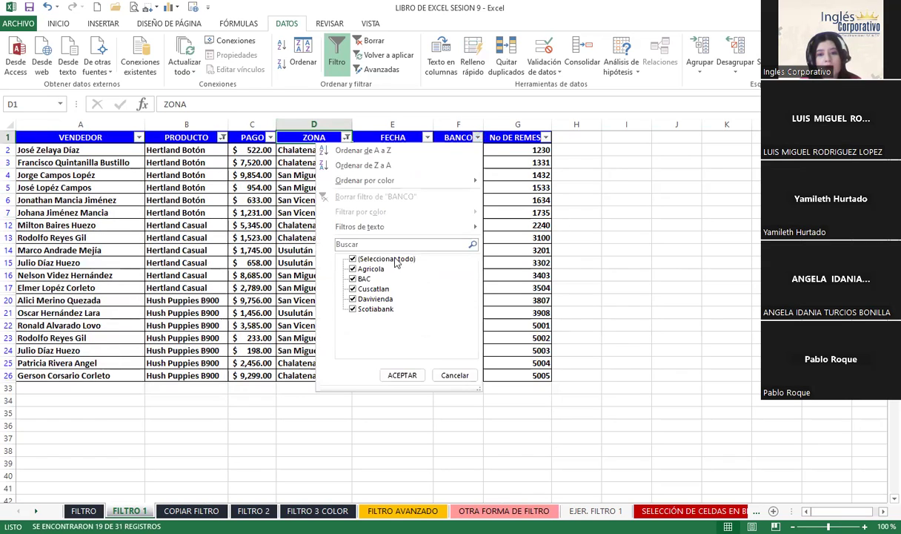
left_click(352, 269)
left_click(353, 299)
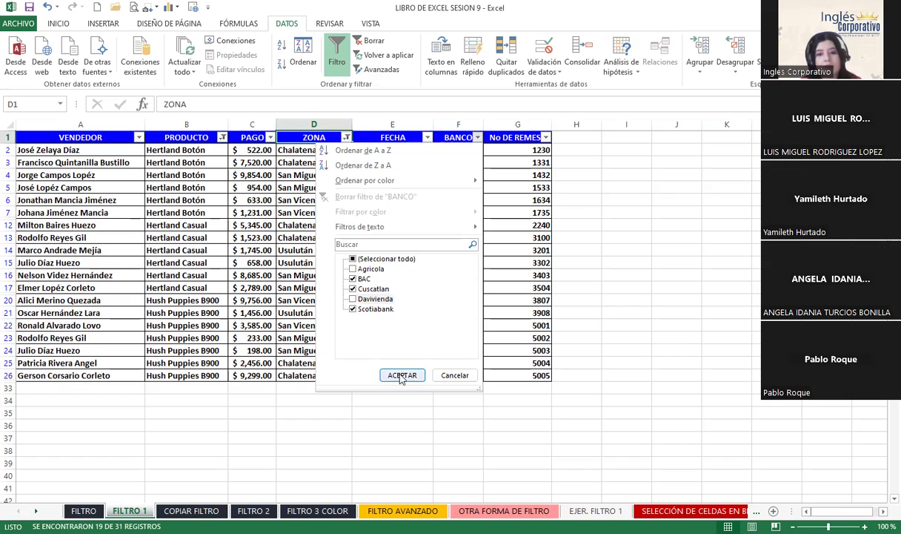
left_click(402, 375)
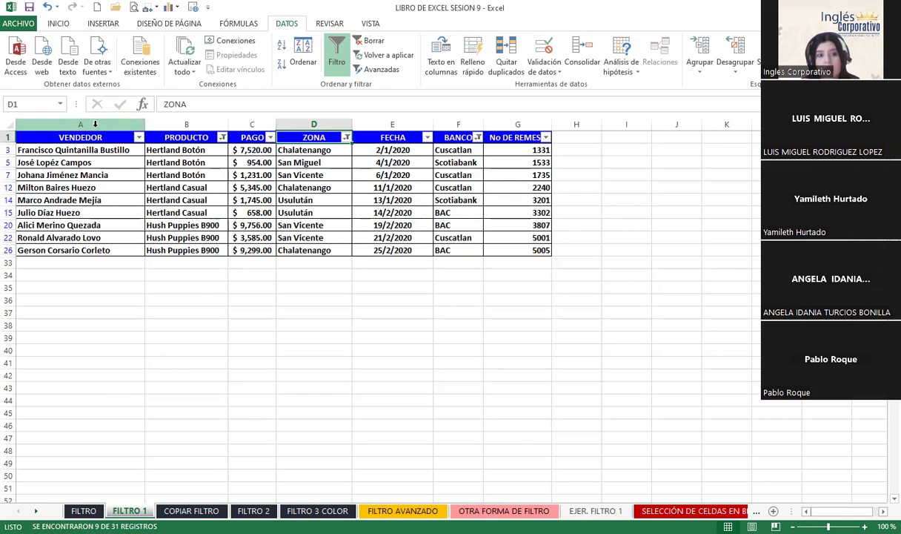
Copy the filtered FILTRO 1 table with headers, after discarding a test copy of empty cells
mouse_move(33, 138)
left_mouse_down()
mouse_move(281, 163)
mouse_move(519, 249)
left_mouse_up()
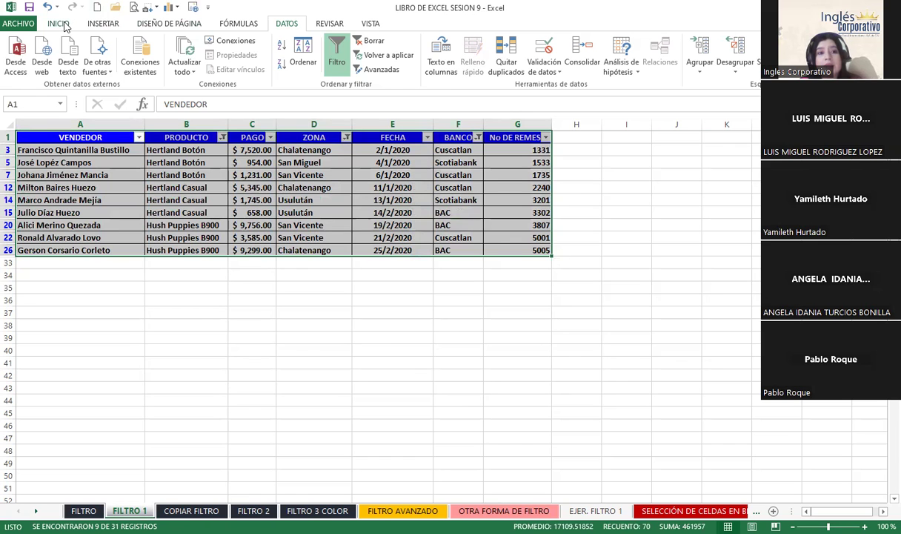
left_click(60, 24)
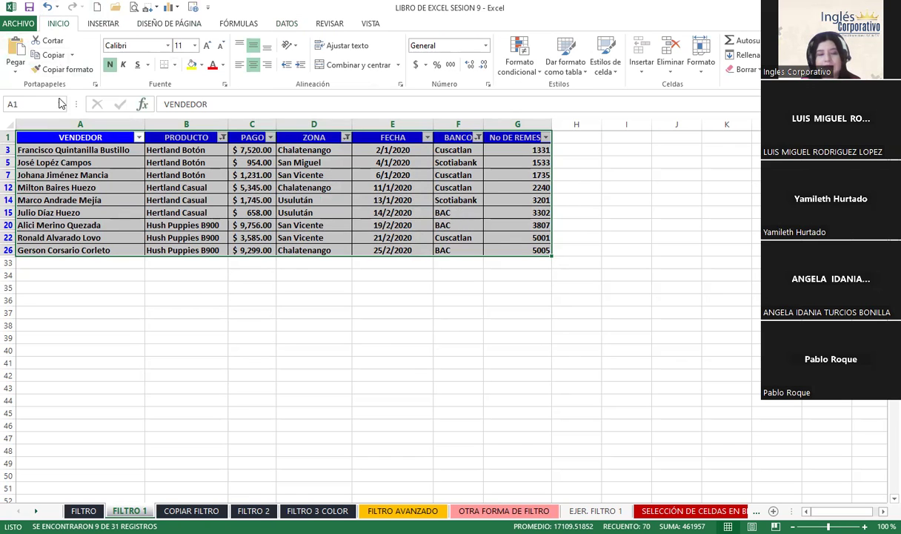
left_click(53, 55)
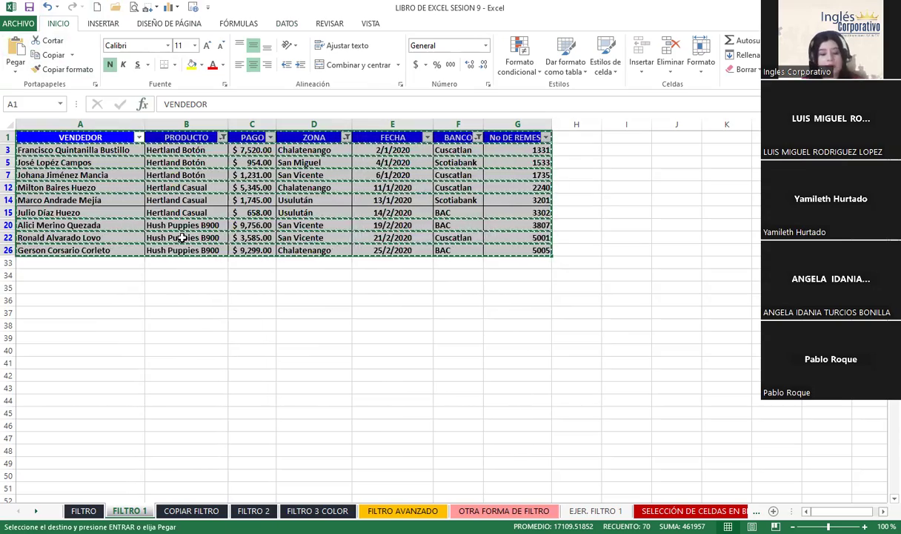
key("Escape")
left_click(97, 307)
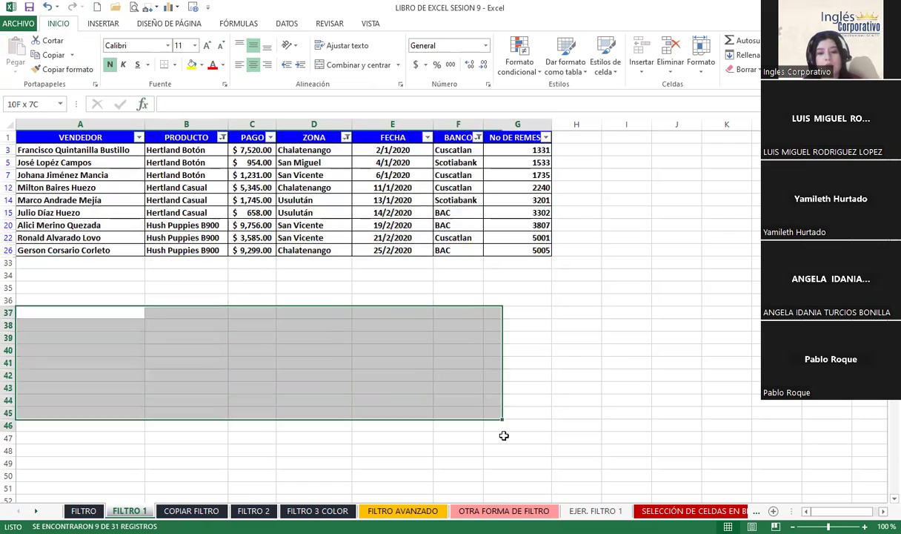
left_click_drag(190, 327, 519, 448)
left_click(50, 56)
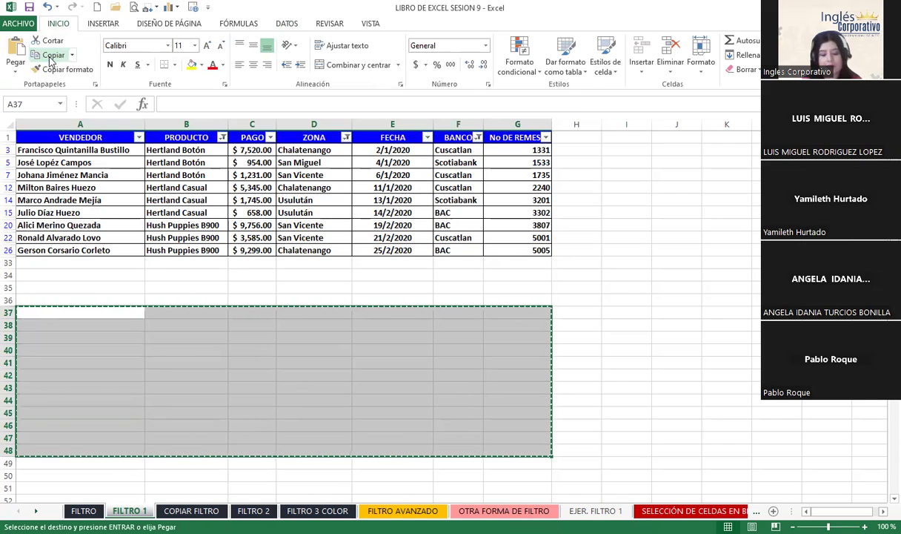
key("Escape")
left_click(74, 200)
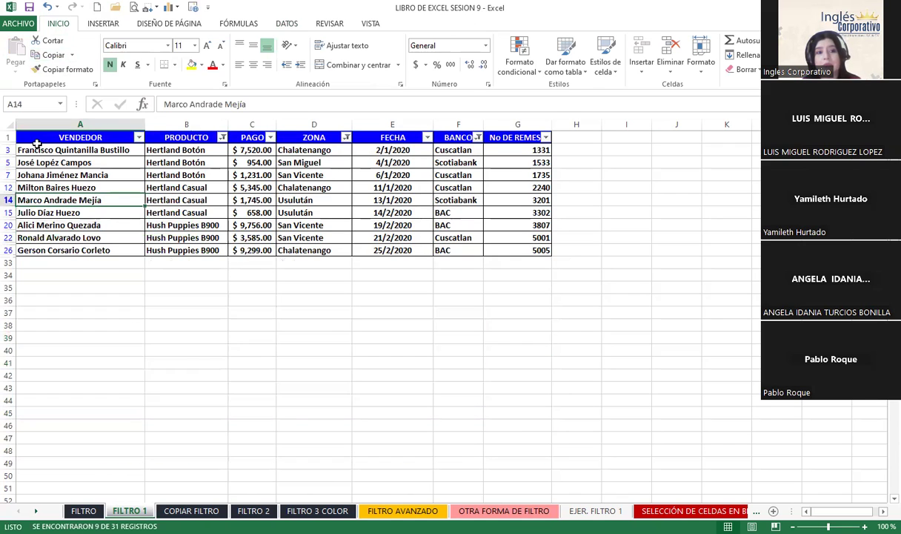
mouse_move(38, 137)
left_mouse_down()
mouse_move(492, 188)
mouse_move(443, 243)
left_mouse_up()
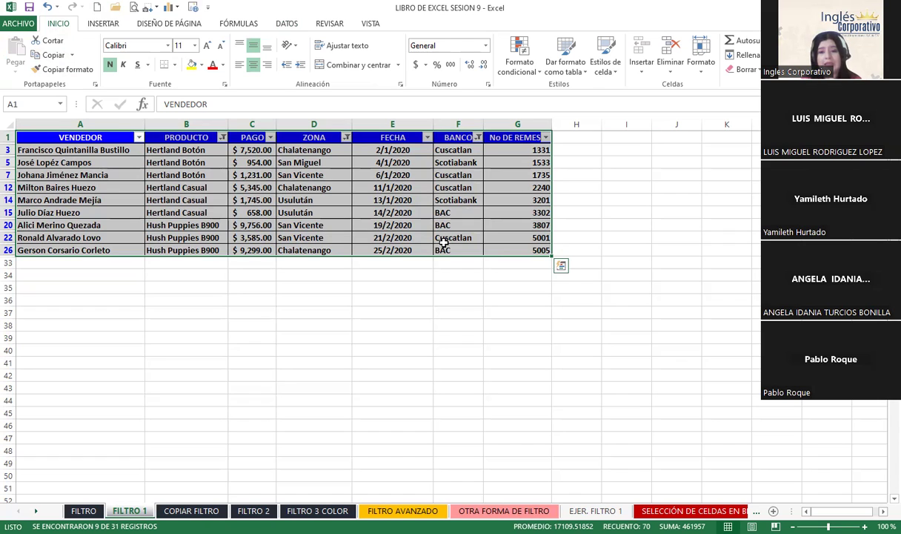
left_click(52, 55)
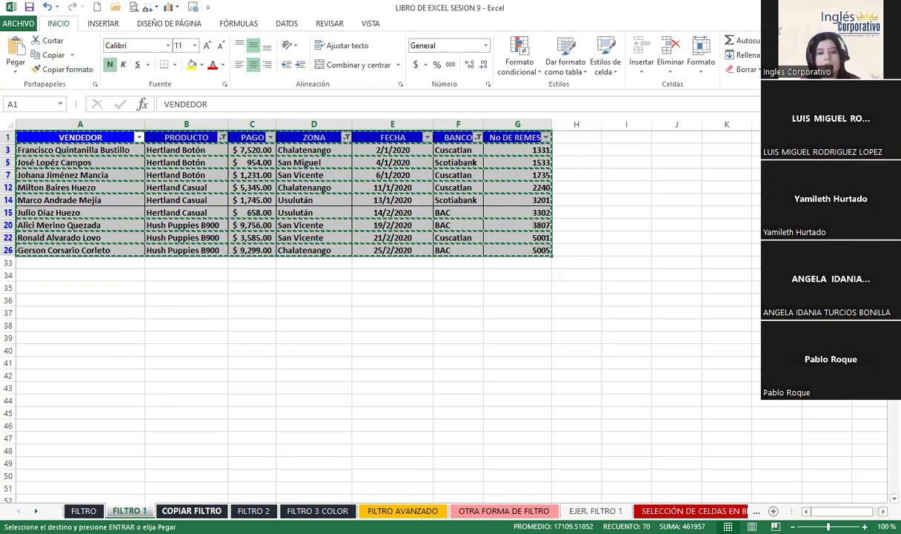
Paste the filtered records at cell A1 on the COPIAR FILTRO sheet
left_click(191, 511)
left_click(253, 510)
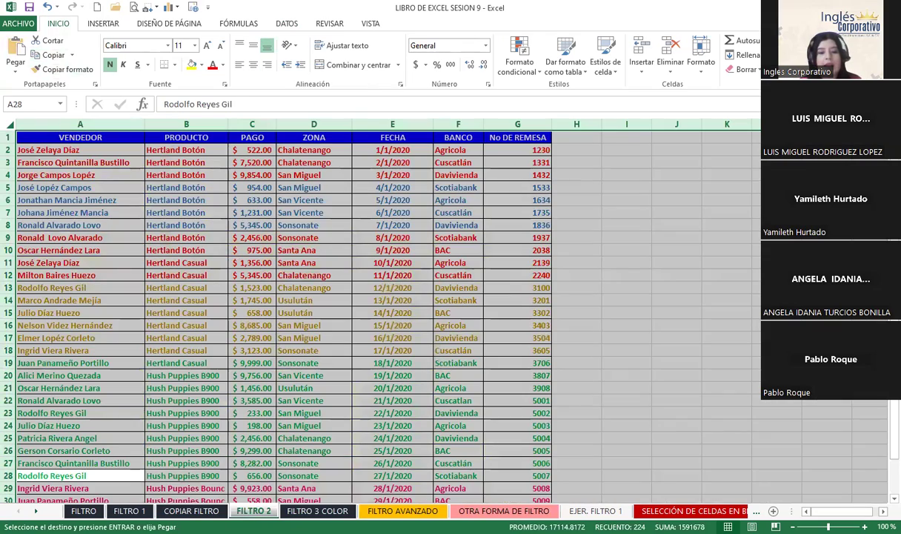
left_click(192, 510)
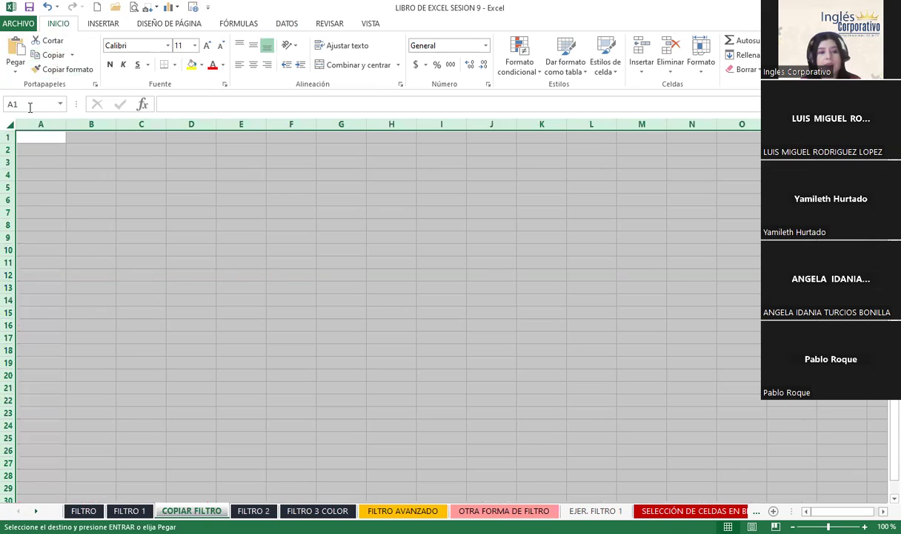
left_click(15, 52)
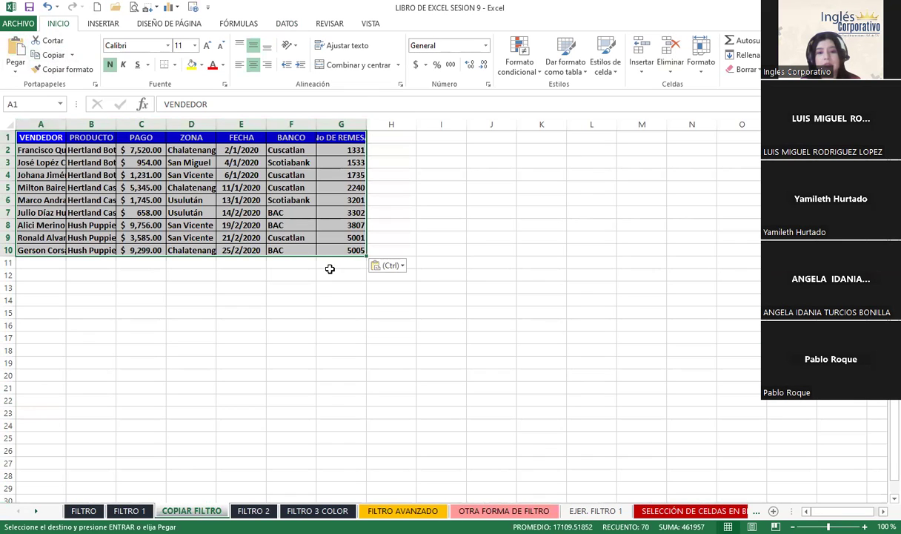
Autofit columns D, B and A to their contents
double_click(216, 123)
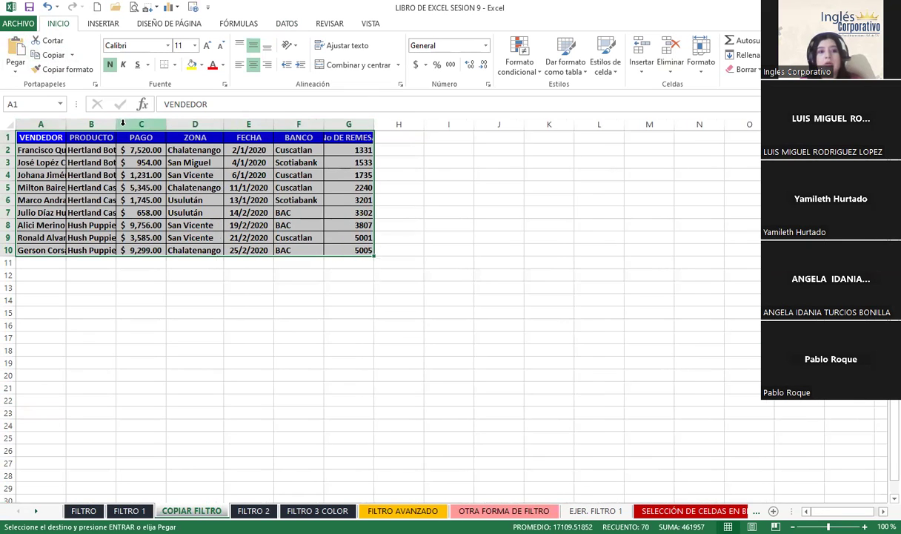
double_click(116, 124)
double_click(66, 124)
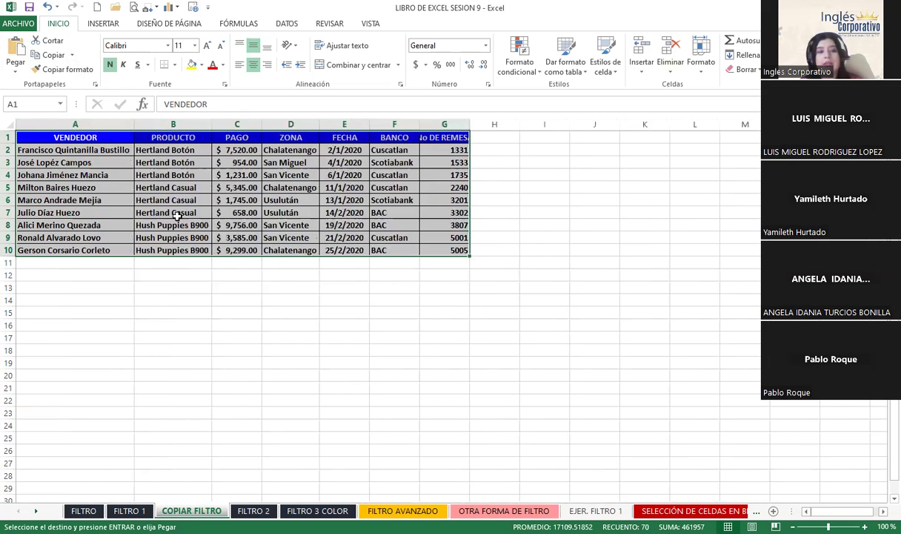
left_click(213, 280)
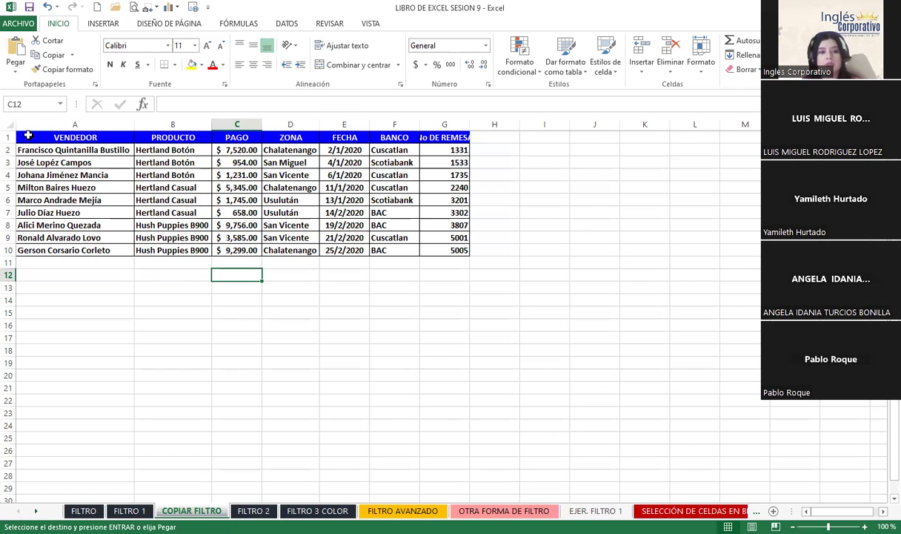
Copy the pasted table on COPIAR FILTRO, then copy the filtered FILTRO 1 table again
left_click_drag(67, 137, 437, 252)
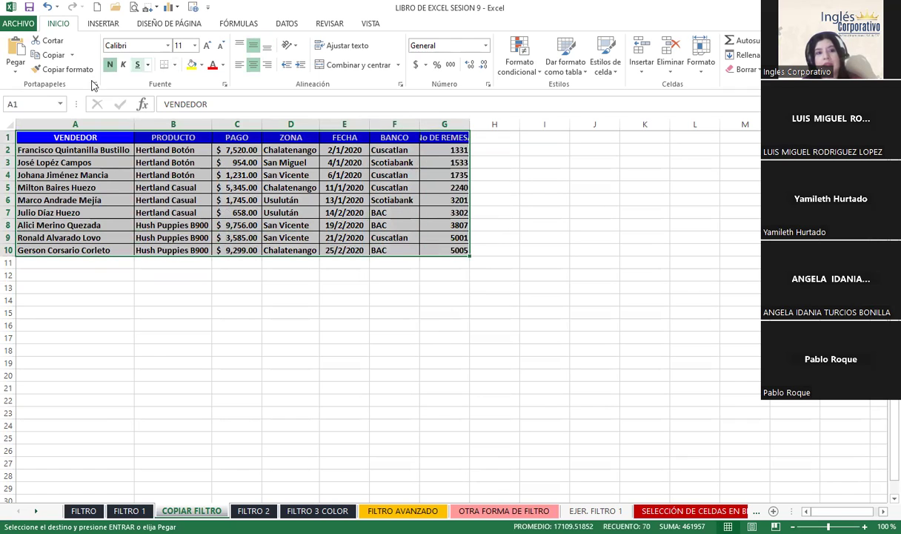
left_click(49, 55)
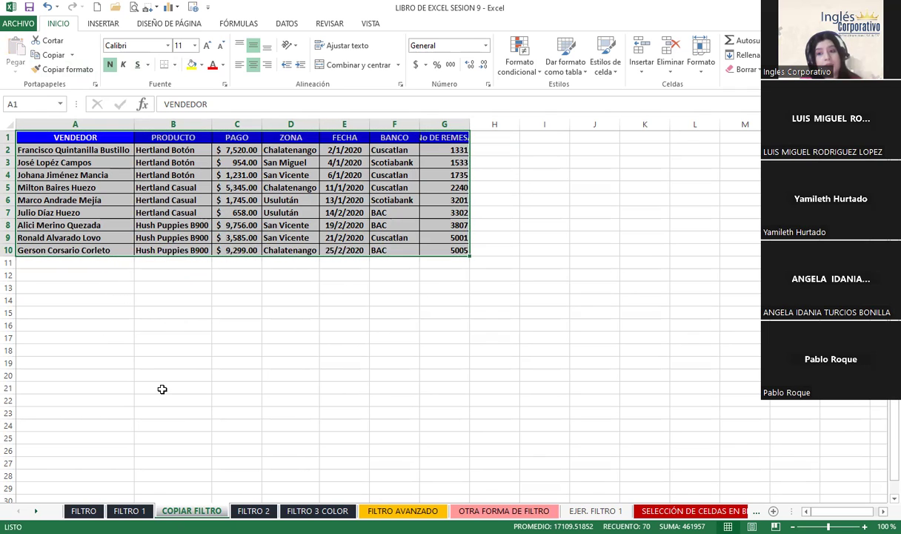
left_click(291, 195)
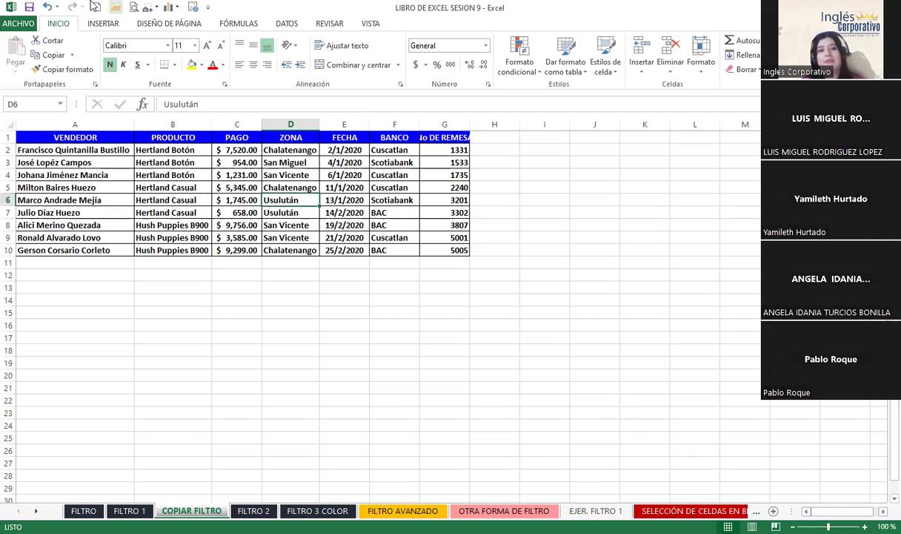
mouse_move(20, 137)
left_mouse_down()
mouse_move(341, 211)
mouse_move(404, 249)
left_mouse_up()
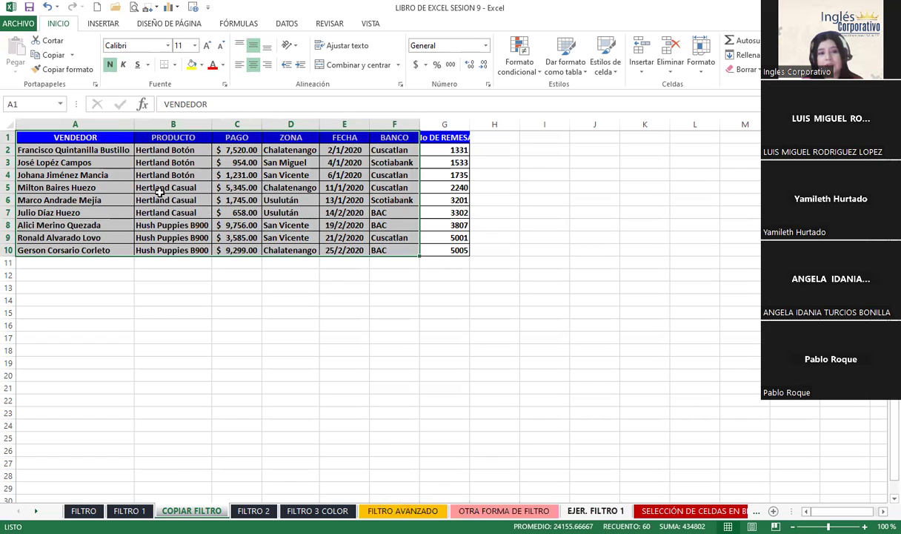
left_click(141, 510)
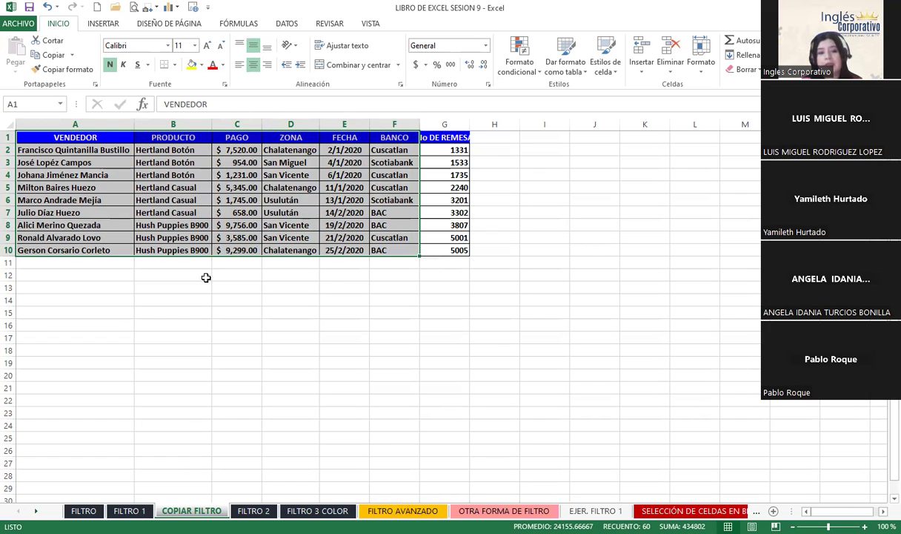
left_click(59, 59)
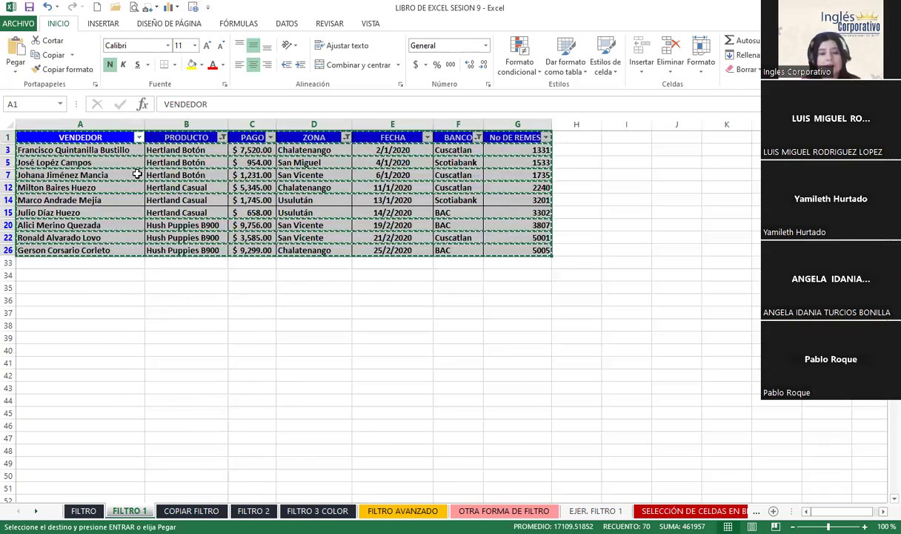
Cancel the copy, look at the Formato hide/unhide options, then return to COPIAR FILTRO
key("Escape")
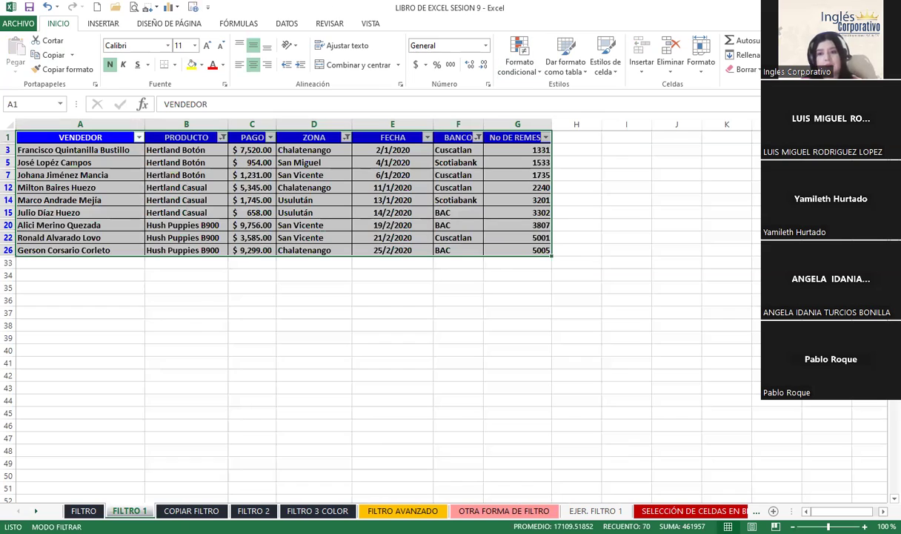
left_click(701, 74)
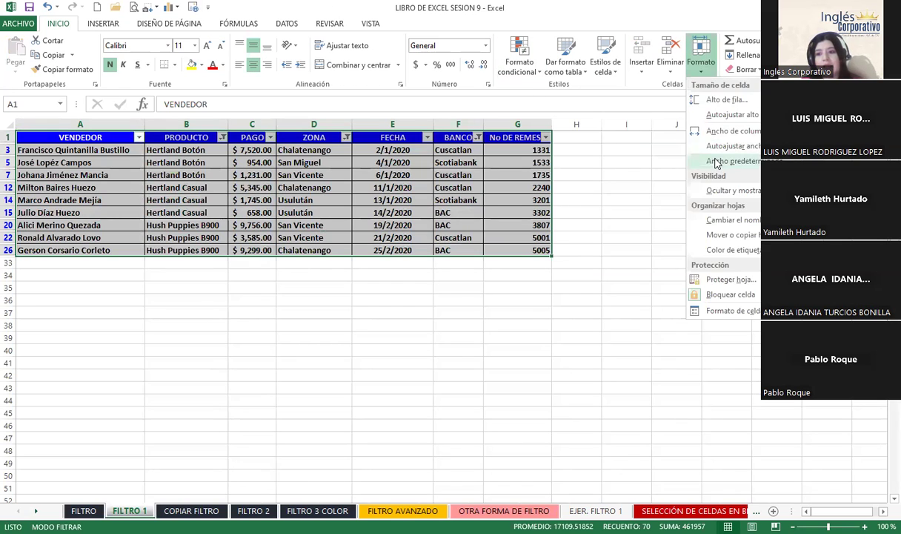
mouse_move(713, 194)
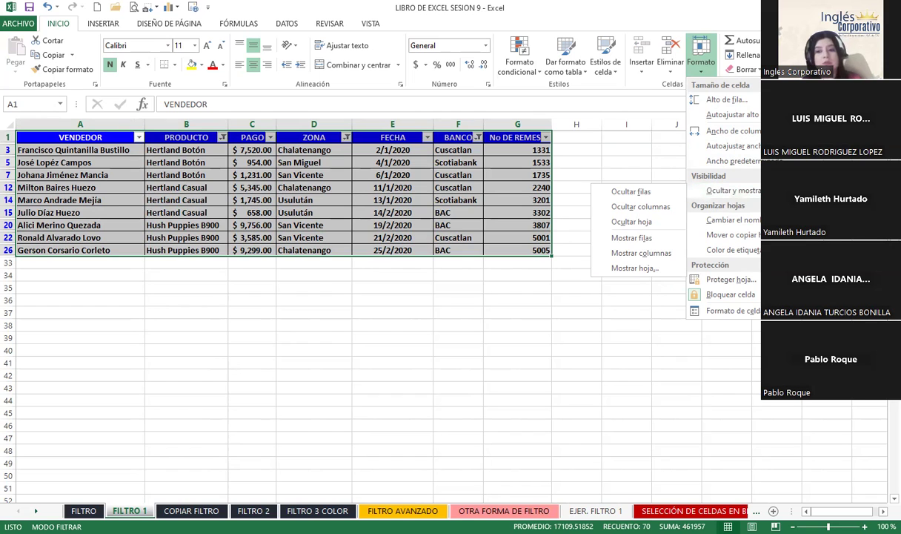
left_click(305, 287)
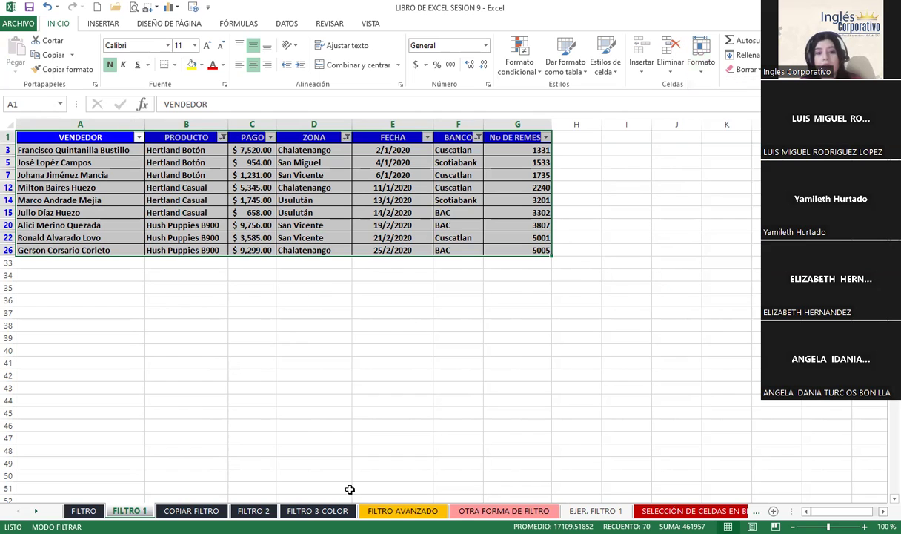
left_click(191, 510)
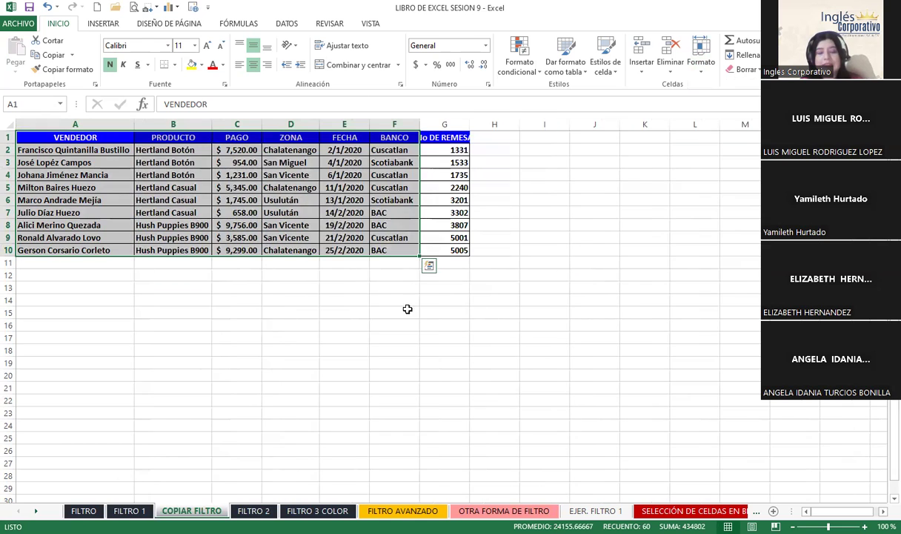
left_click(385, 297)
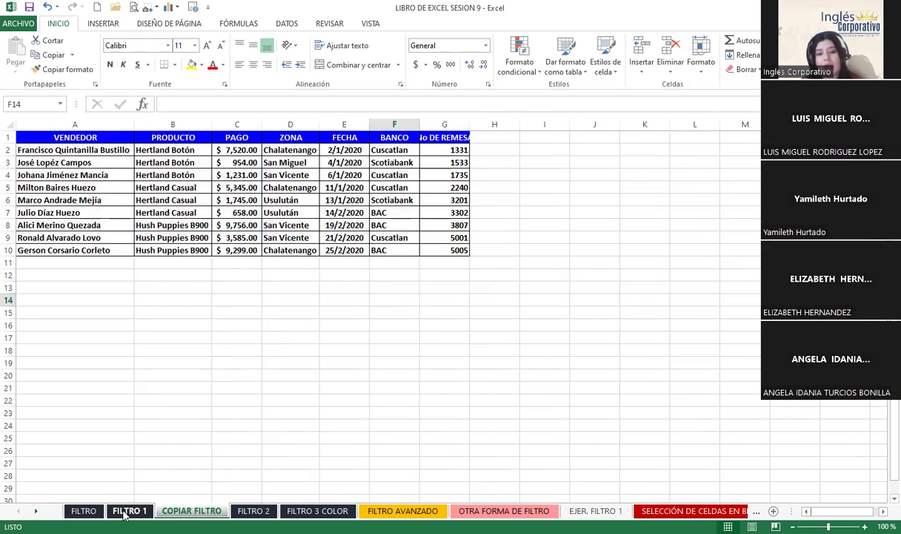
Return to the FILTRO 1 sheet with the DATOS ribbon tab showing
left_click(129, 510)
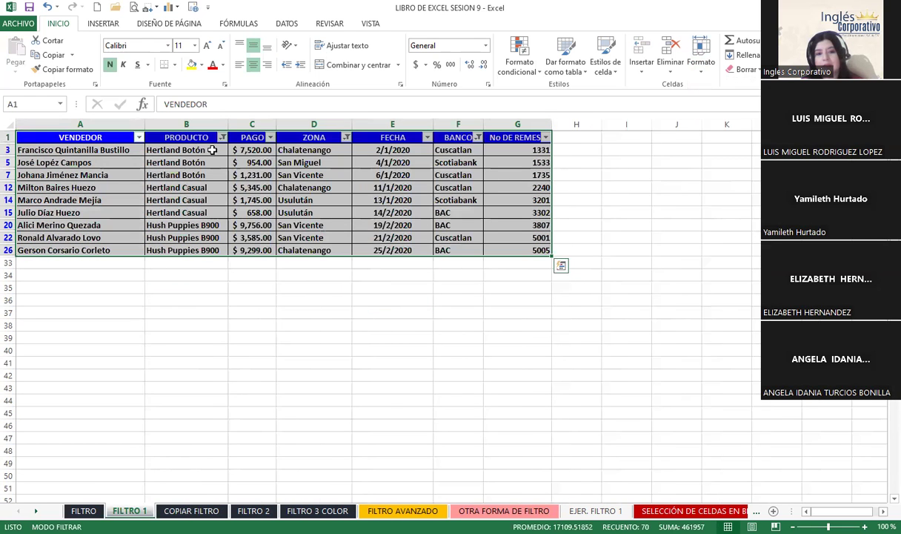
left_click(287, 24)
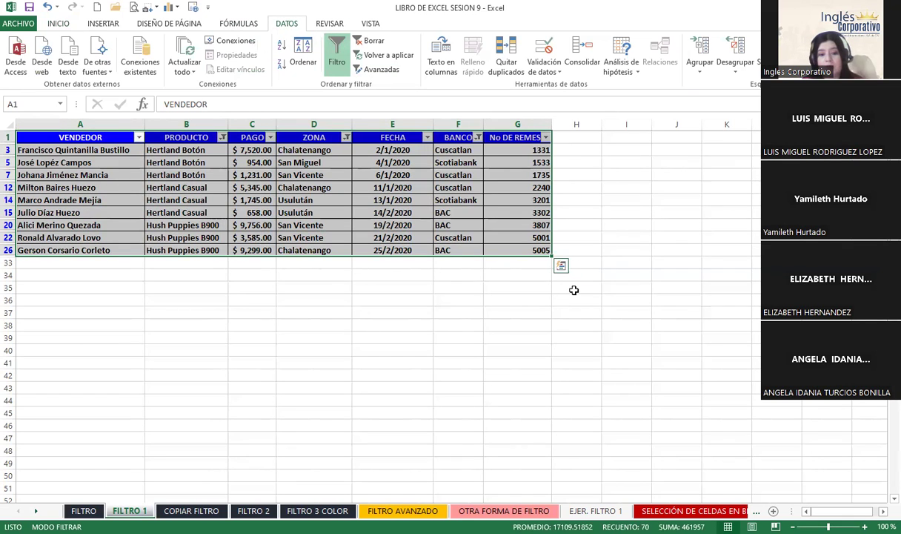
Autofit column G on COPIAR FILTRO to show No DE REMESA, then go back to FILTRO 1
left_click(195, 511)
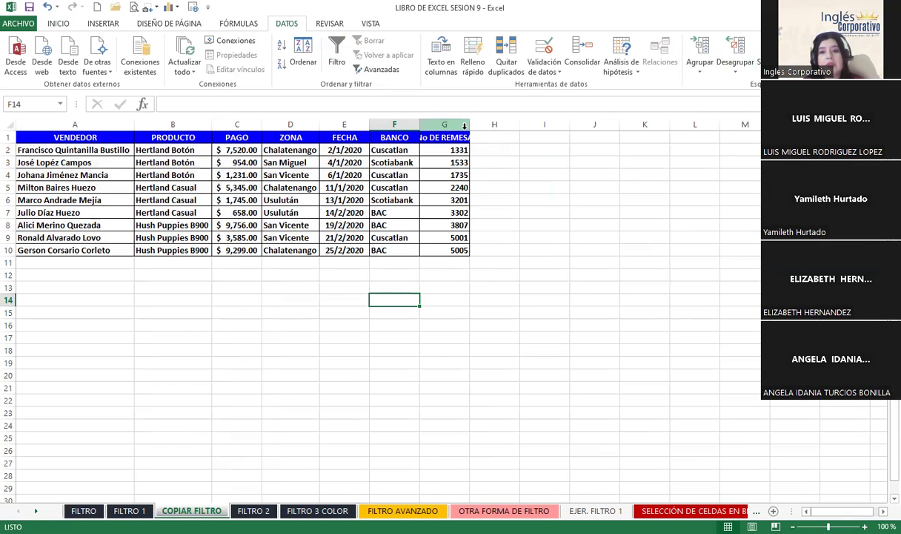
double_click(466, 124)
left_click(129, 511)
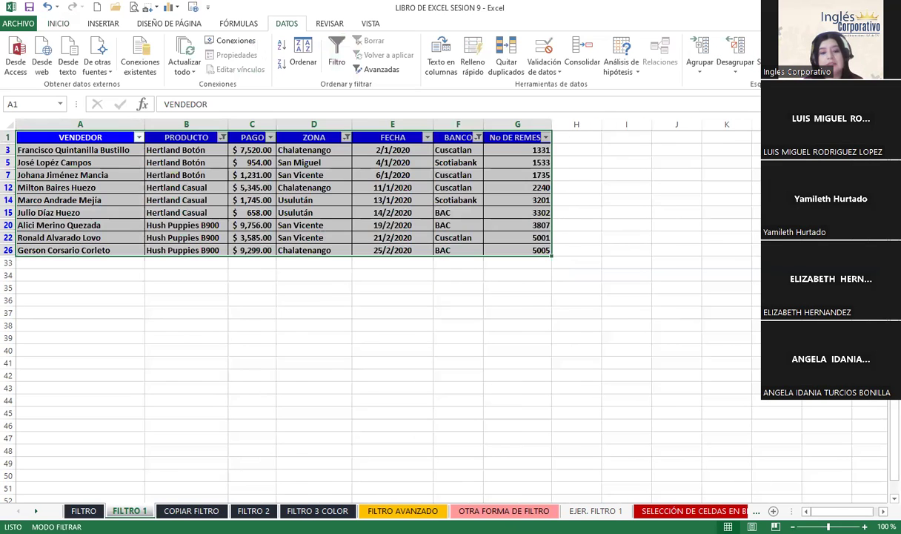
left_click(246, 354)
left_click(525, 378)
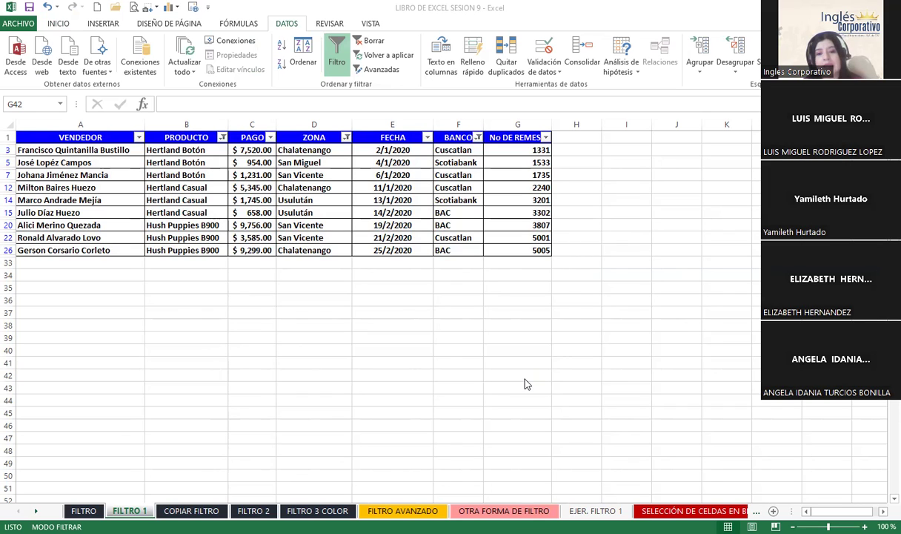
left_click(239, 380)
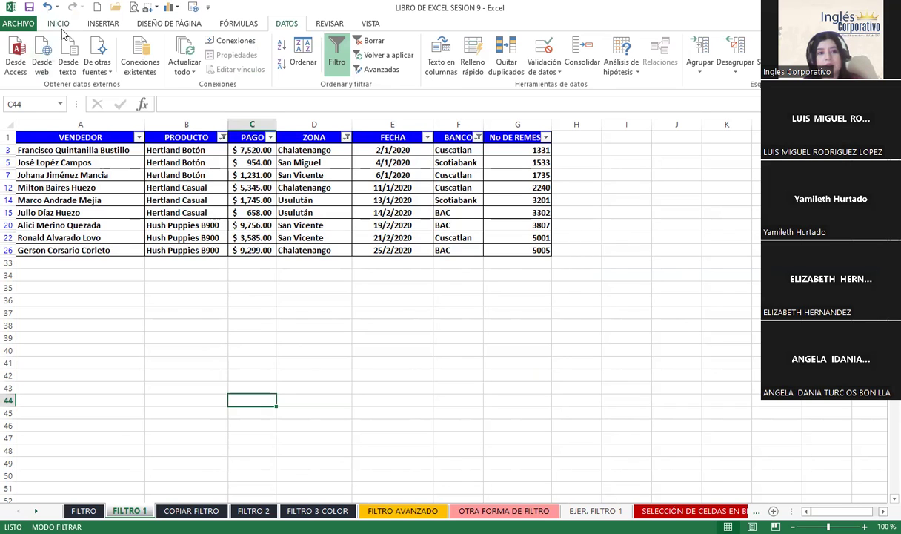
Paste the copied table as a picture and drag it below the original data
left_click(58, 23)
left_click_drag(239, 392, 118, 406)
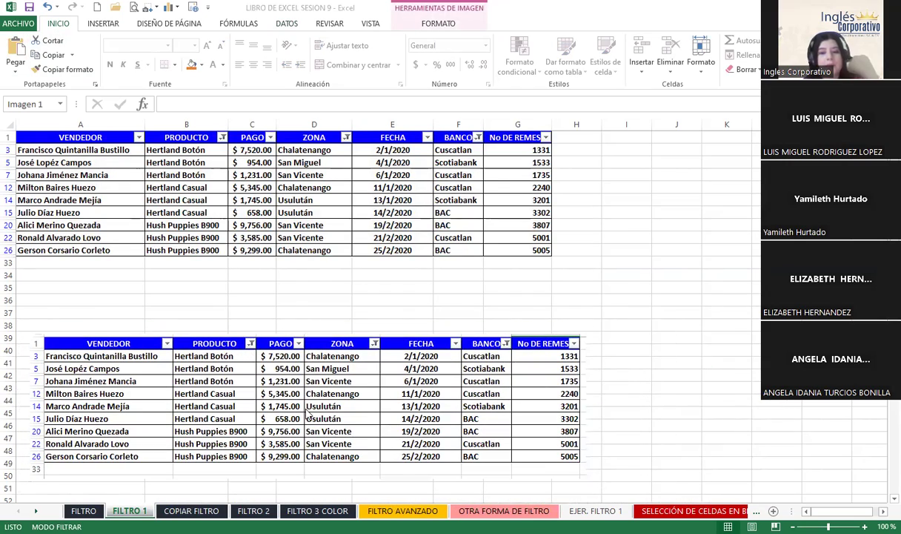
mouse_move(306, 415)
left_mouse_down()
mouse_move(250, 409)
mouse_move(240, 420)
left_mouse_up()
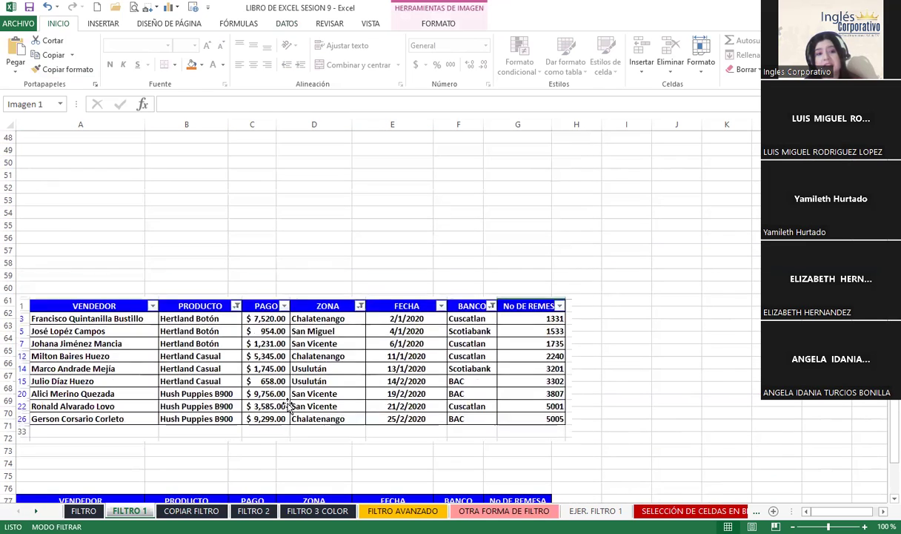
scroll(315, 389, "up", 15)
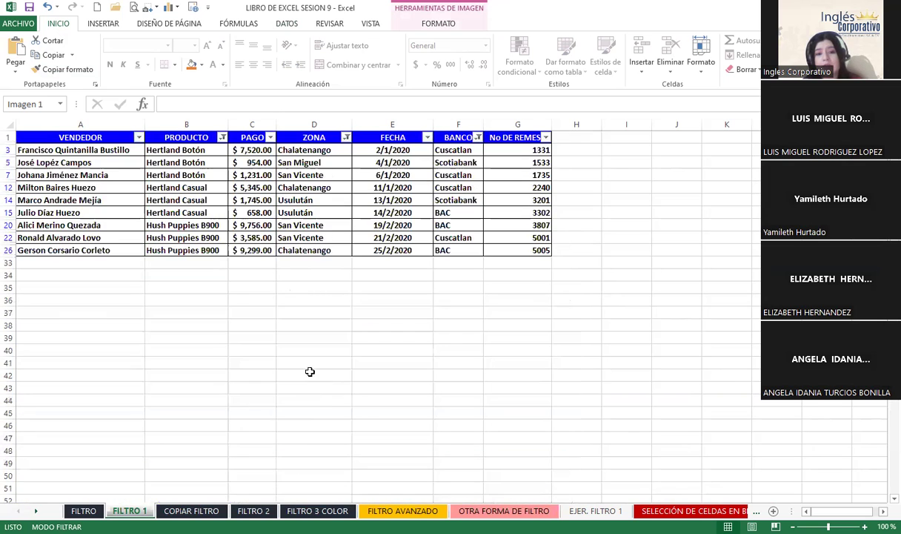
left_click(282, 23)
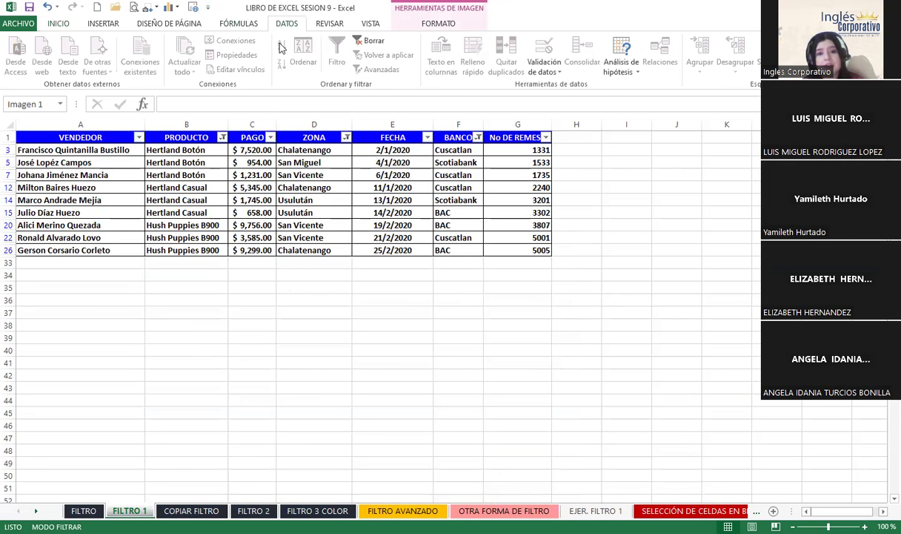
Remove the AutoFilter from FILTRO 1 and move the table picture just below the data
left_click(326, 150)
left_click(337, 52)
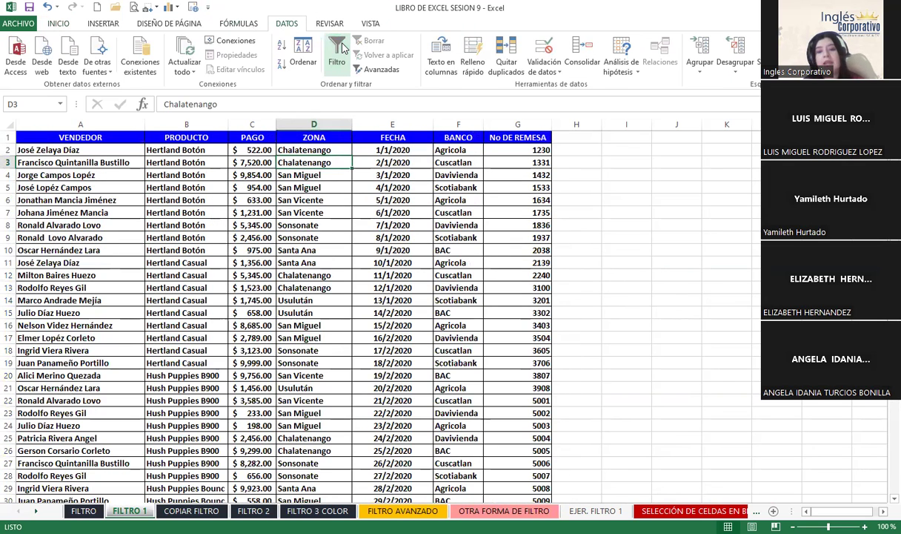
scroll(239, 354, "down", 7)
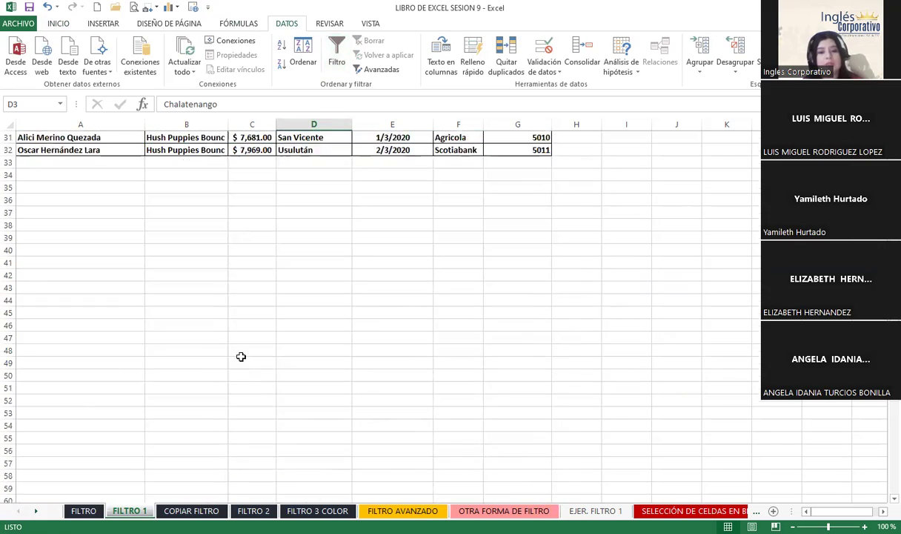
scroll(240, 354, "down", 5)
scroll(215, 370, "down", 3)
left_click(242, 234)
scroll(243, 234, "up", 5)
mouse_move(211, 422)
left_mouse_down()
mouse_move(218, 310)
mouse_move(206, 265)
left_mouse_up()
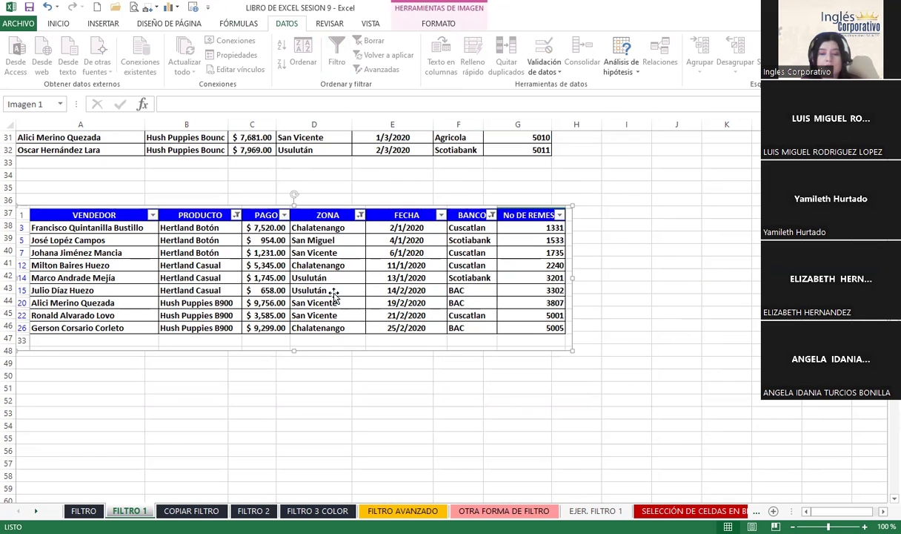
Review COPIAR FILTRO and FILTRO 1, then open the FILTRO 2 sheet
left_click(191, 511)
left_click_drag(233, 212, 232, 228)
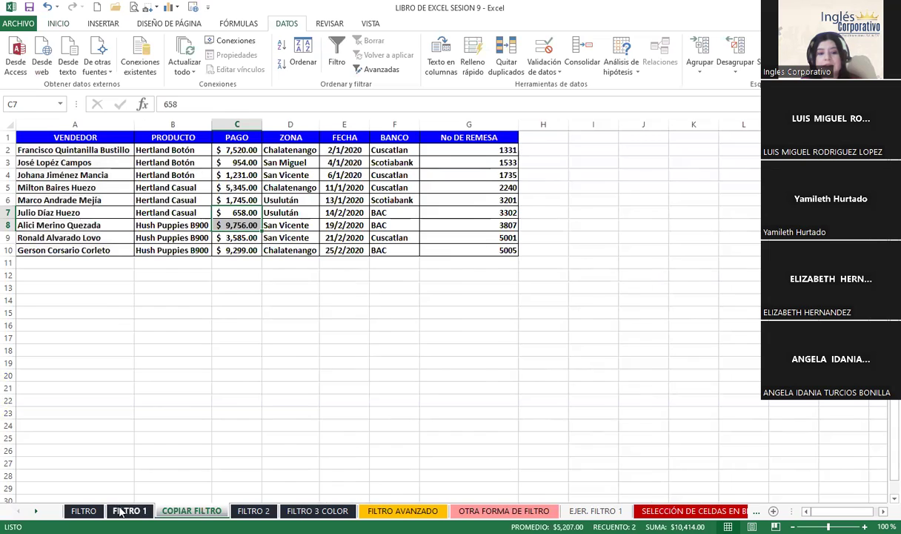
left_click(129, 510)
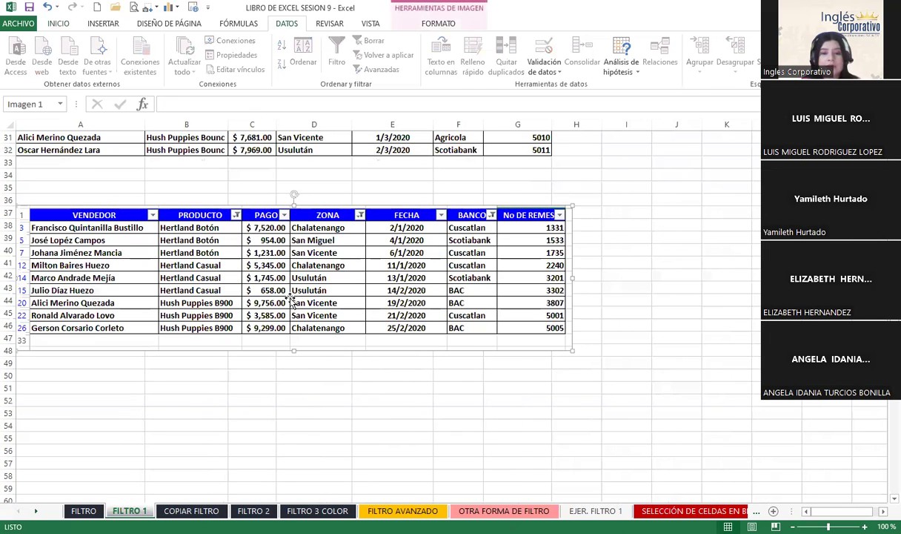
scroll(292, 300, "up", 4)
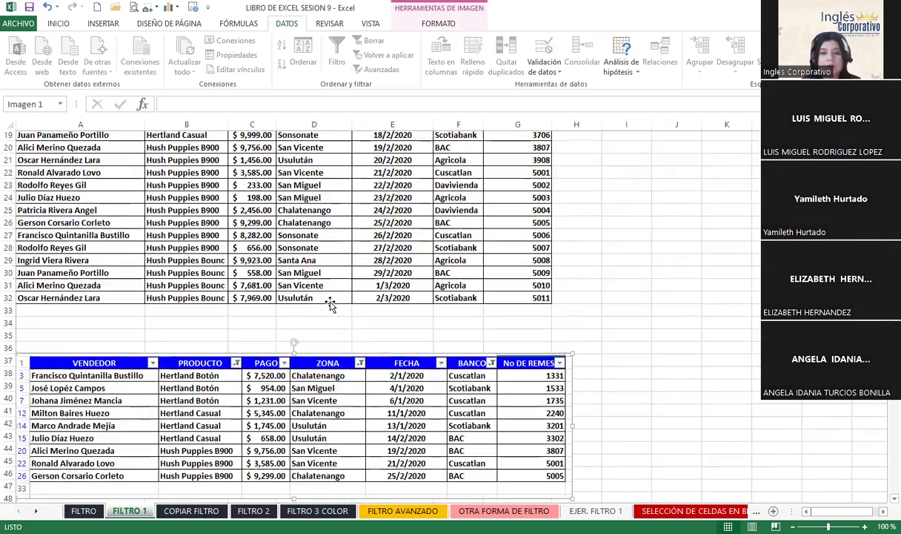
scroll(333, 299, "up", 5)
scroll(341, 295, "up", 1)
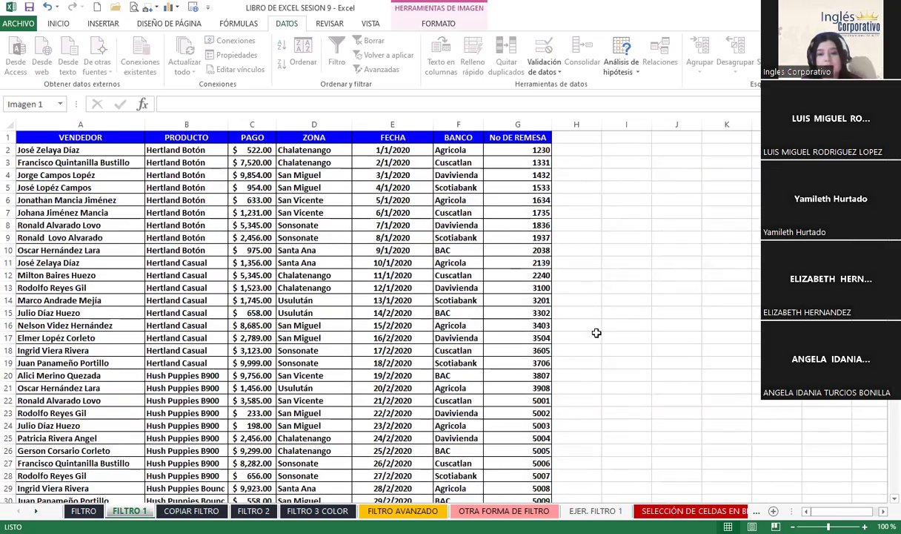
scroll(248, 369, "down", 10)
scroll(249, 368, "down", 1)
left_click_drag(284, 241, 289, 241)
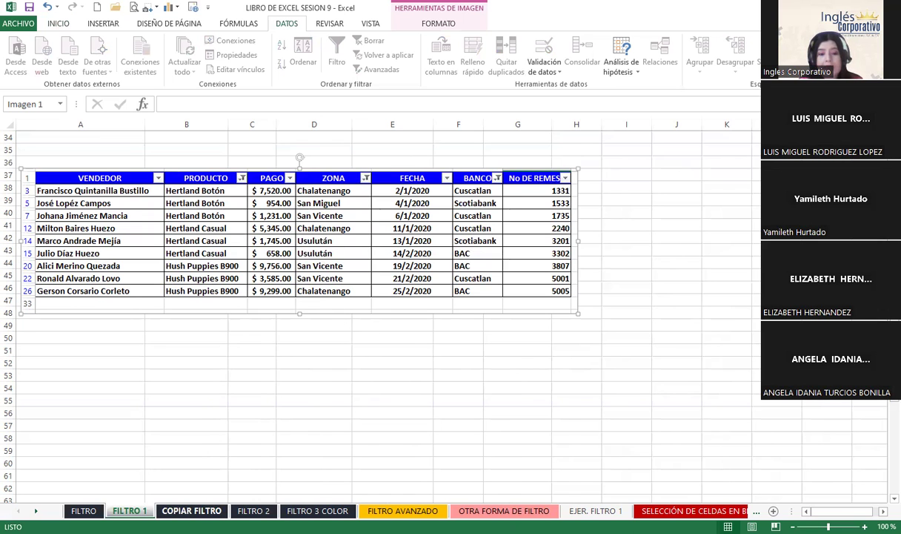
left_click(191, 510)
left_click(253, 510)
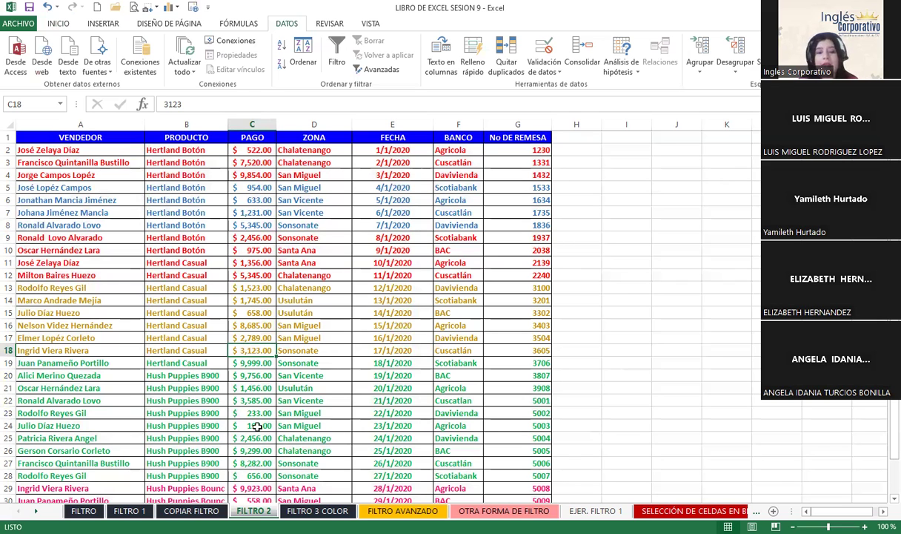
scroll(195, 296, "down", 6)
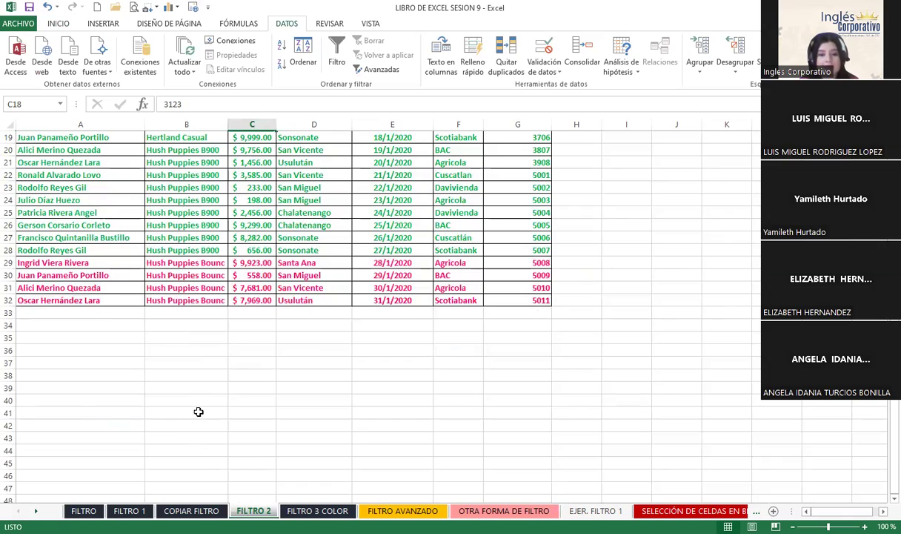
scroll(194, 393, "up", 5)
scroll(197, 398, "up", 1)
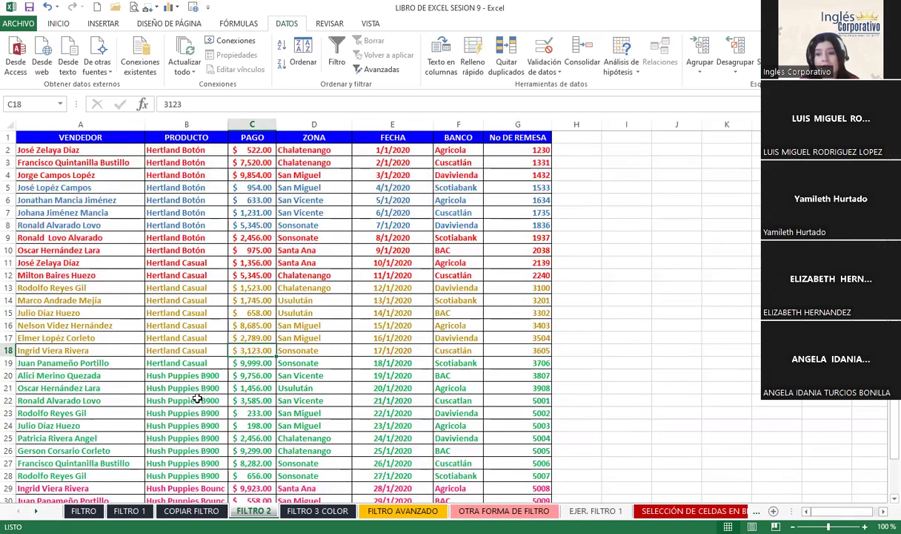
left_click(186, 136)
left_click(118, 146)
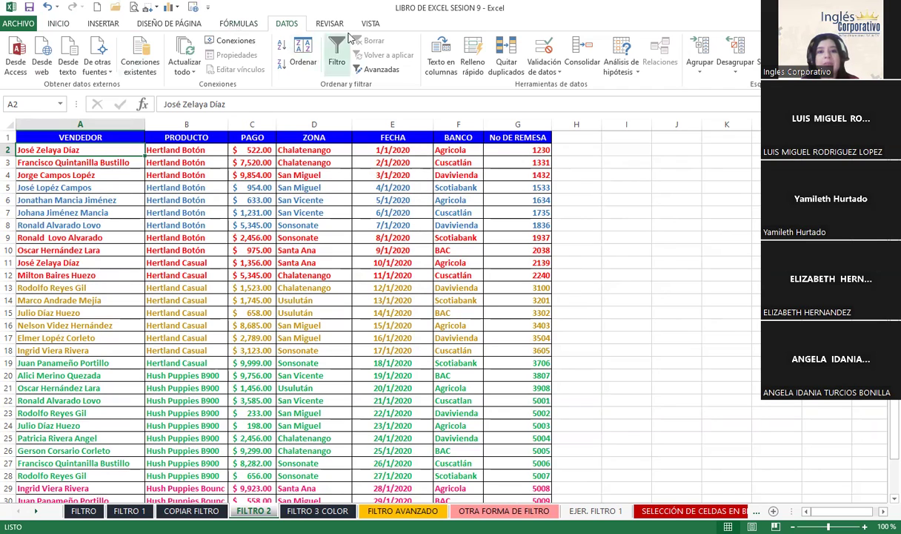
Turn on header filters and filter the ZONA column by pink font colour
left_click(337, 43)
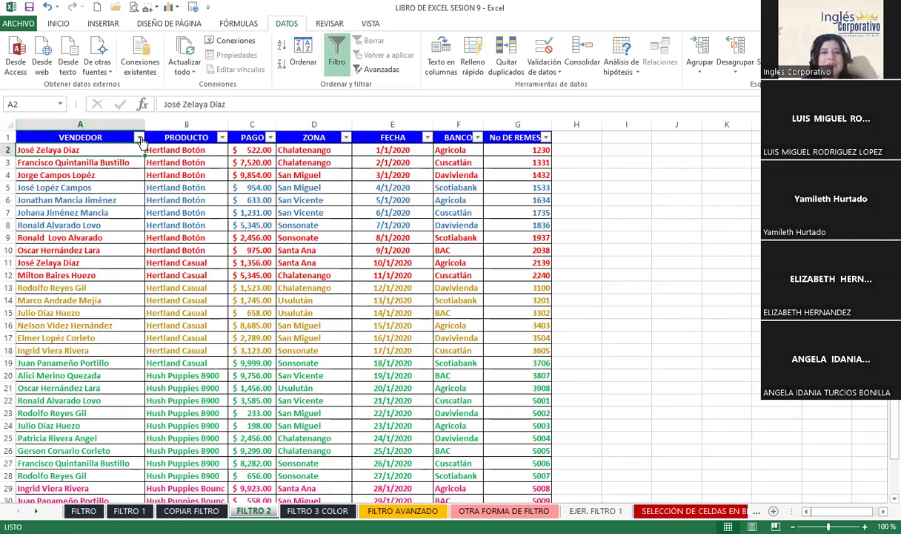
left_click(140, 137)
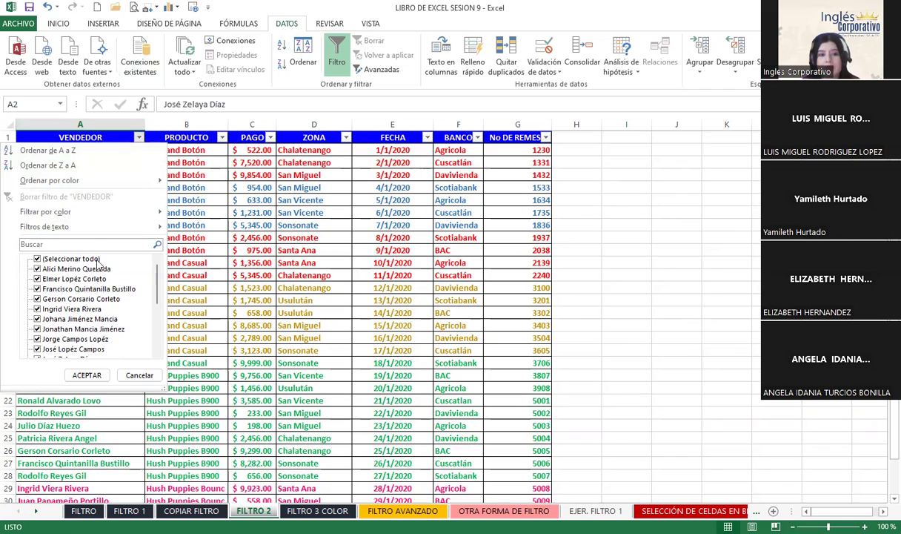
mouse_move(77, 224)
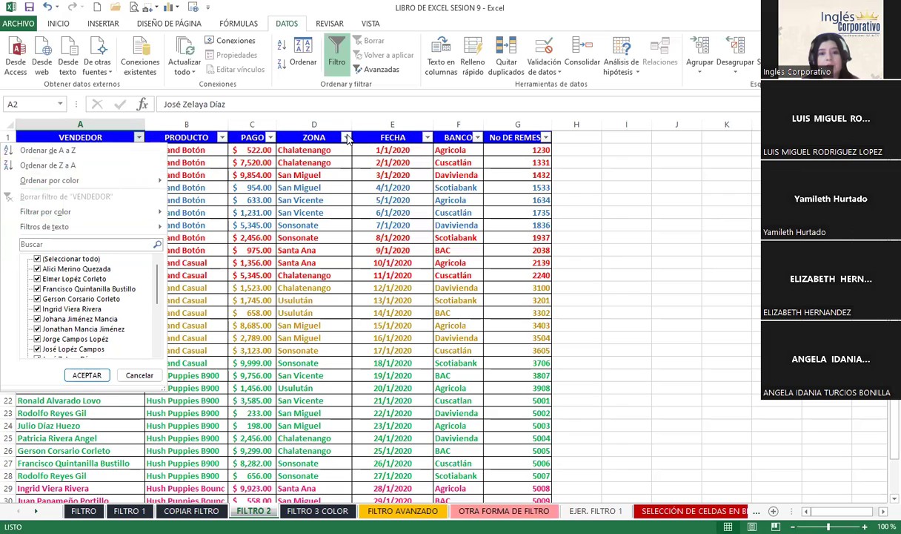
left_click(346, 137)
left_click(346, 138)
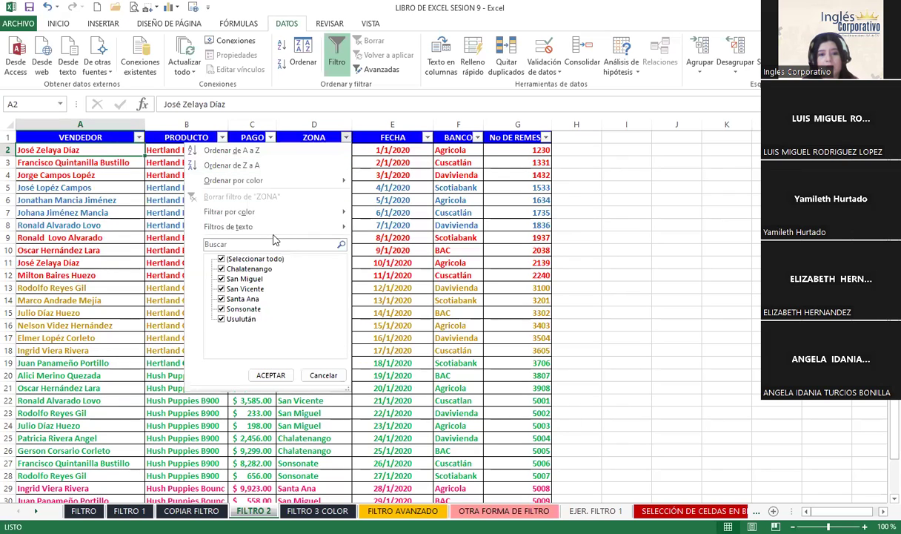
mouse_move(255, 215)
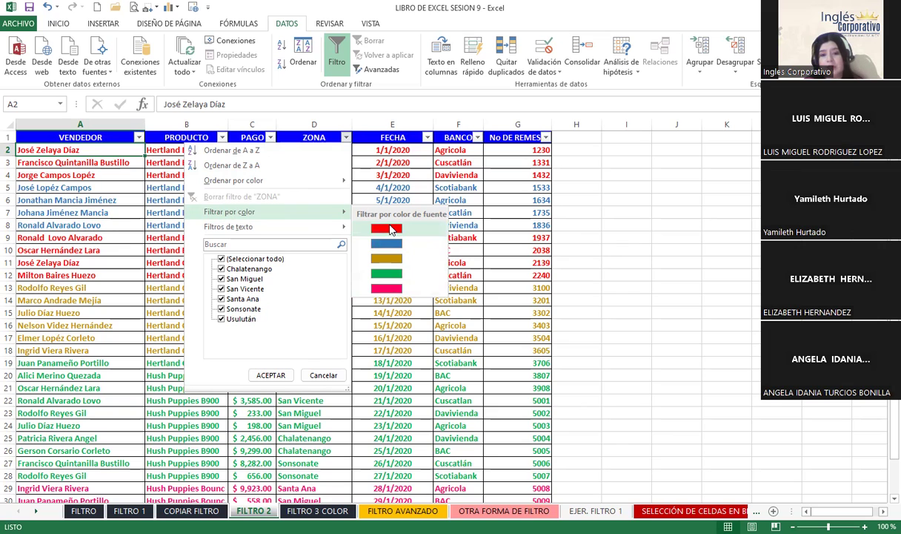
left_click(386, 288)
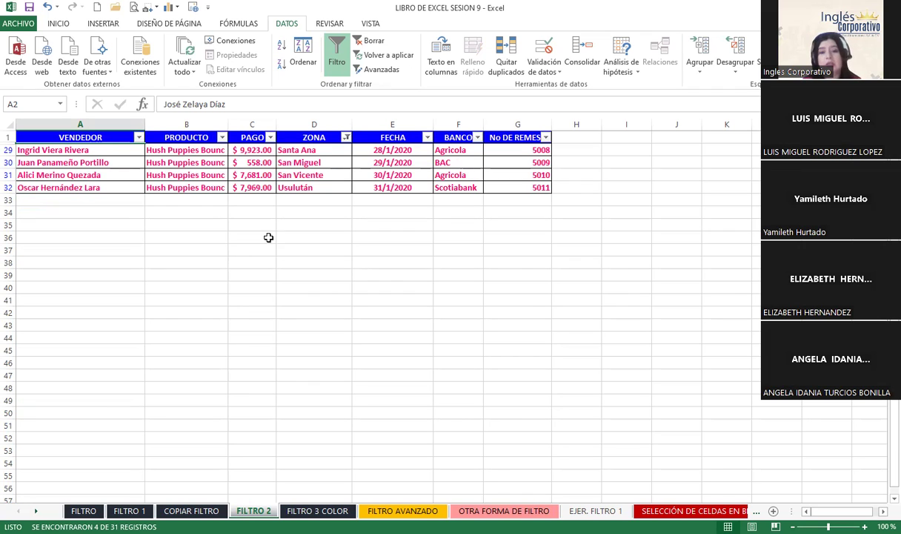
Switch the ZONA font-colour filter to red, leaving 7 of 31 records
left_click(270, 138)
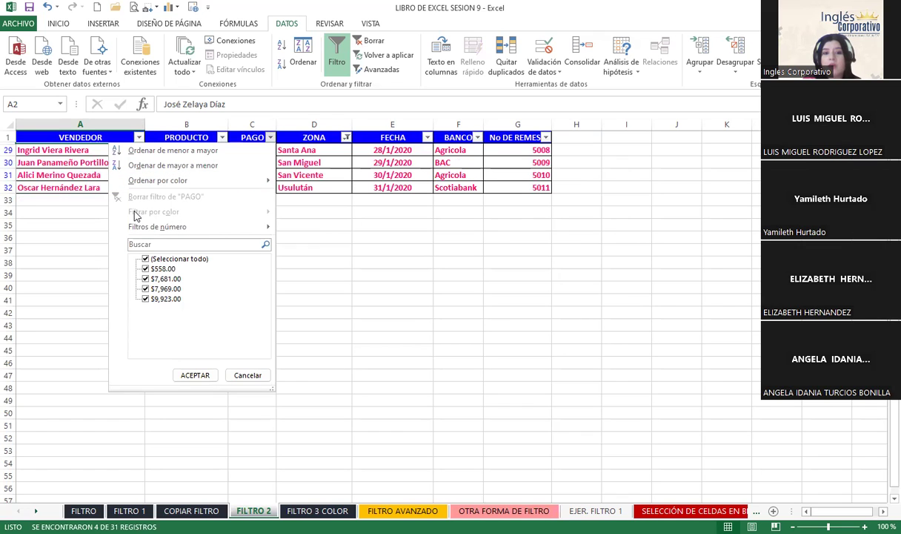
left_click(357, 235)
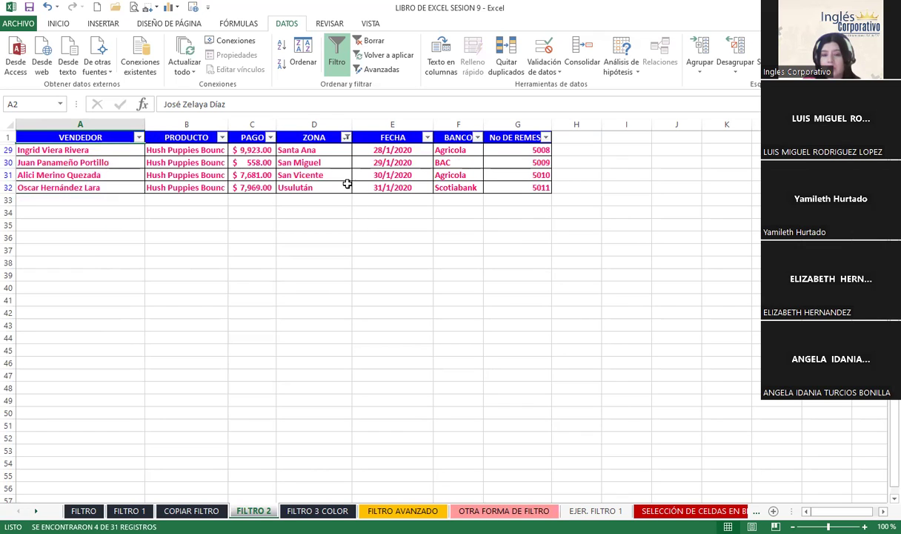
left_click(346, 137)
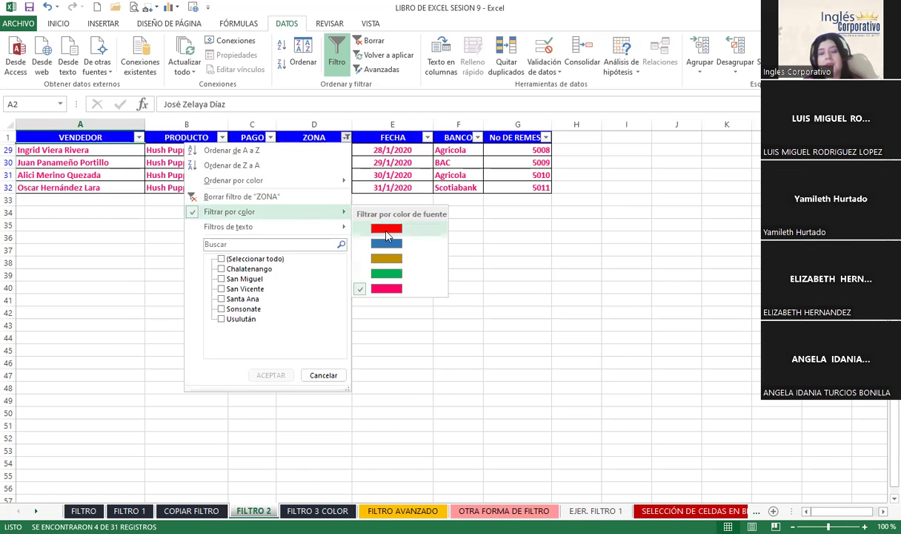
left_click(386, 229)
Filter ZONA by green font colour, then by gold font colour
left_click(346, 137)
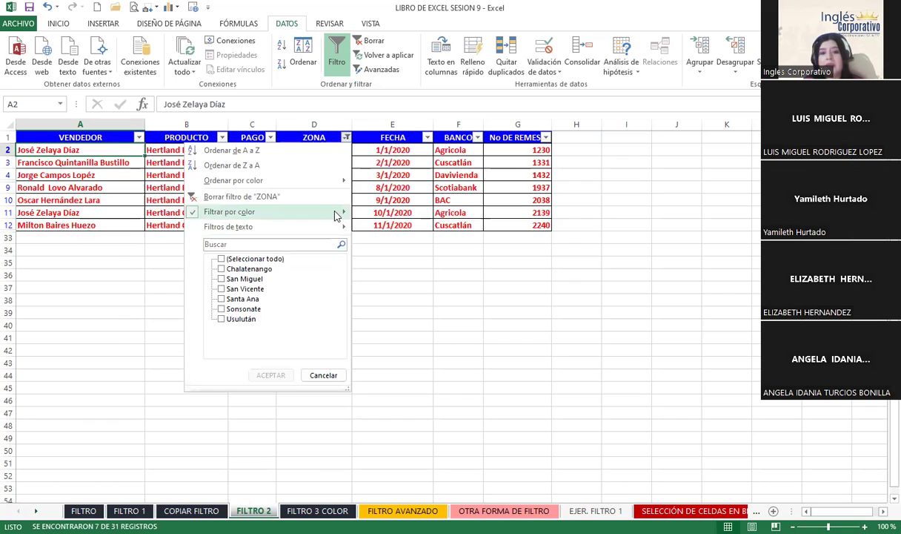
mouse_move(335, 215)
left_click(369, 264)
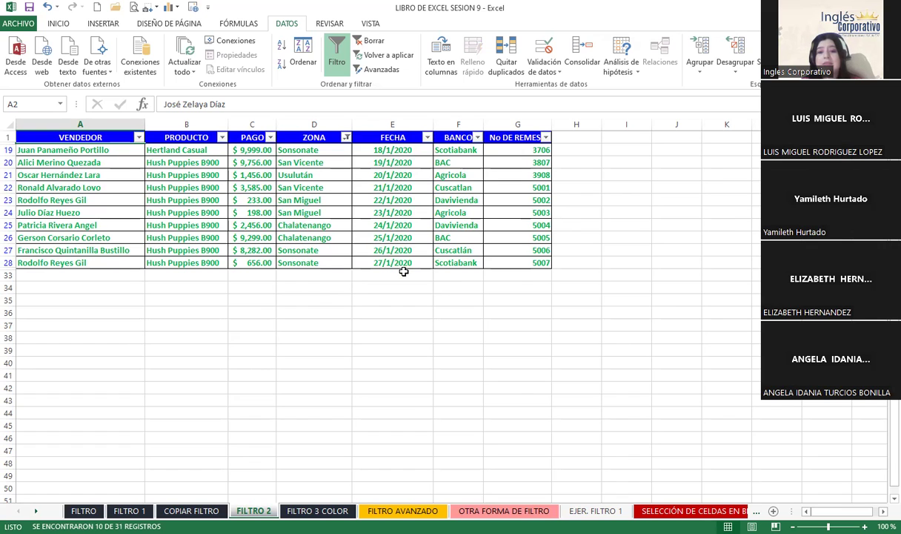
left_click(346, 137)
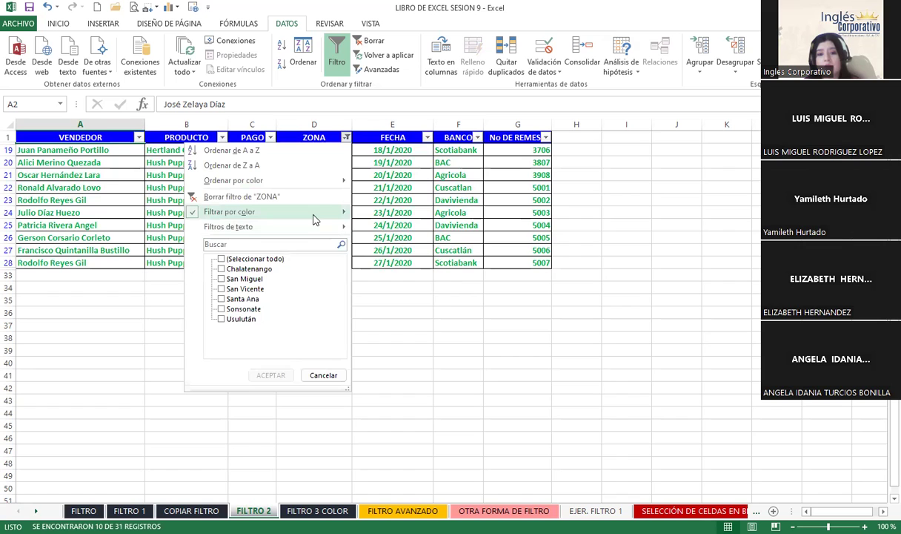
mouse_move(313, 219)
left_click(367, 252)
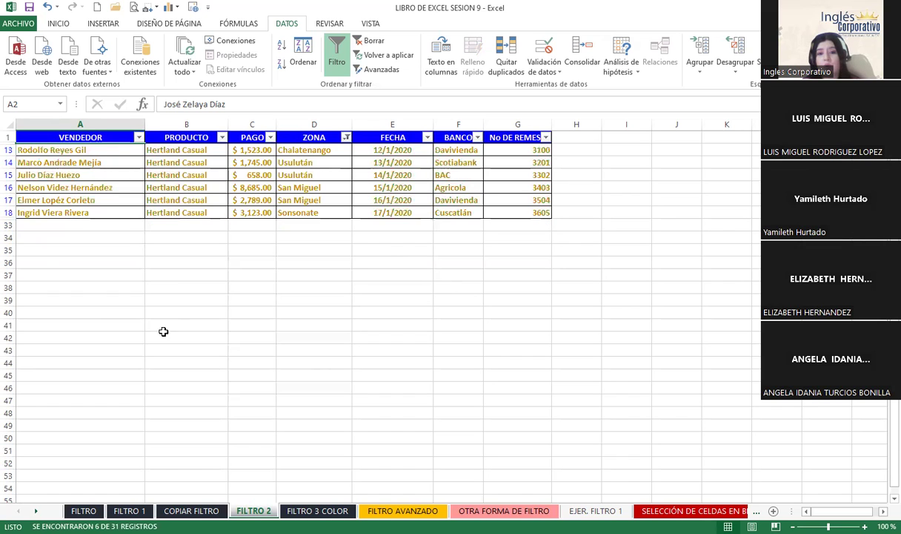
Try red font colour on ZONA, then settle on gold, showing 6 of 31 records
left_click(345, 137)
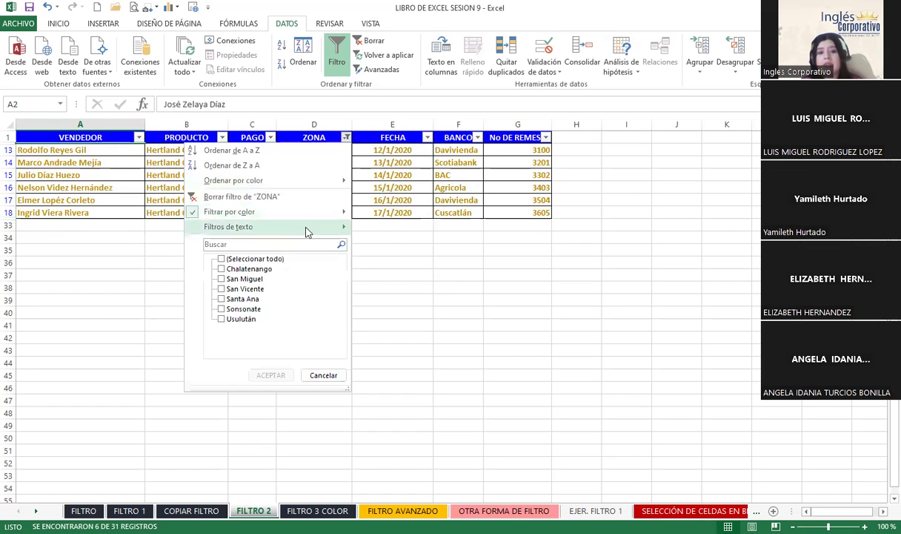
mouse_move(304, 212)
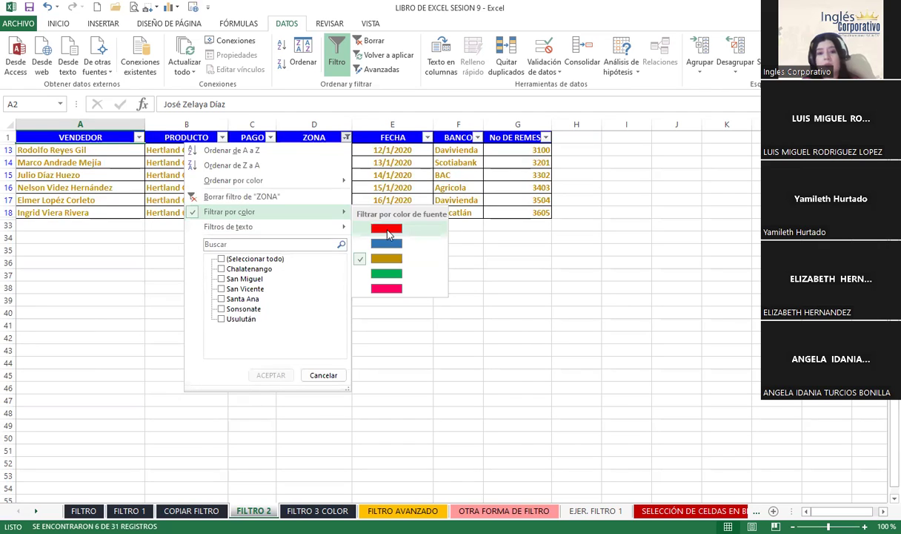
left_click(387, 230)
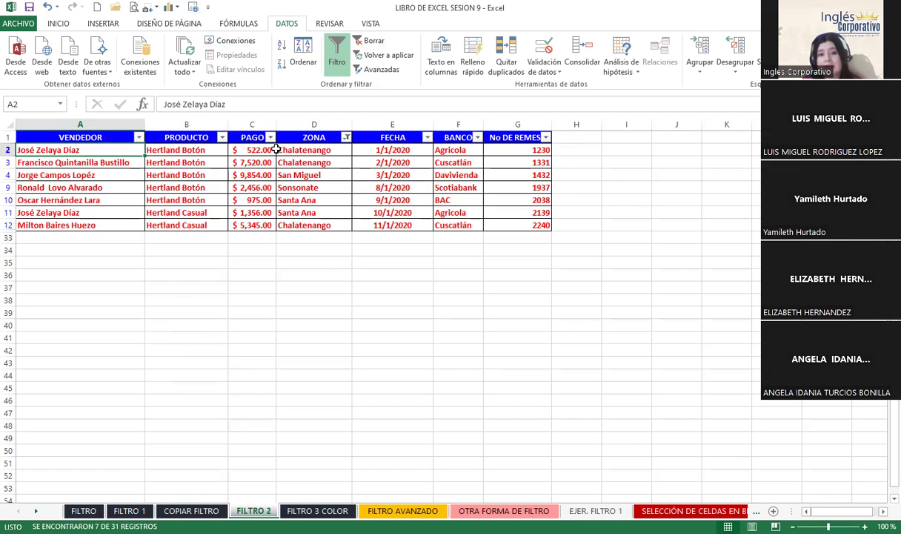
left_click(270, 137)
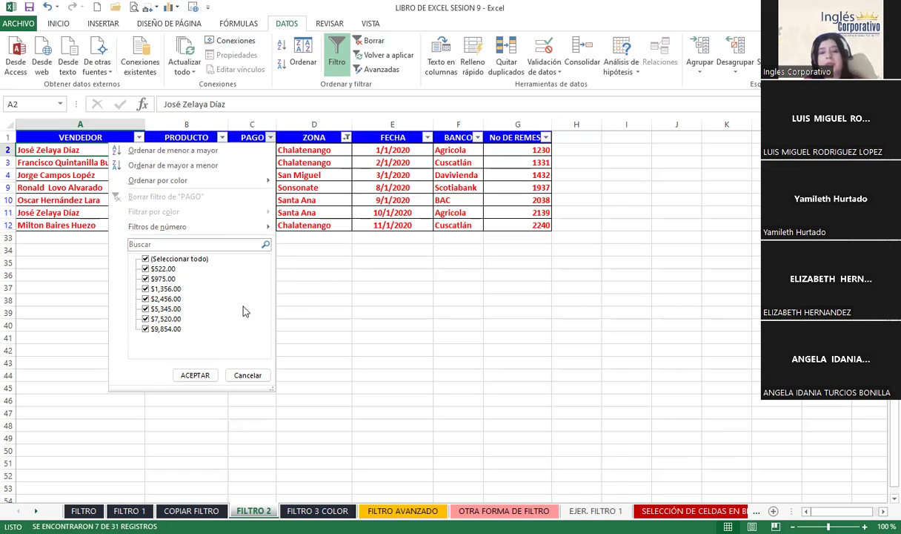
left_click(346, 145)
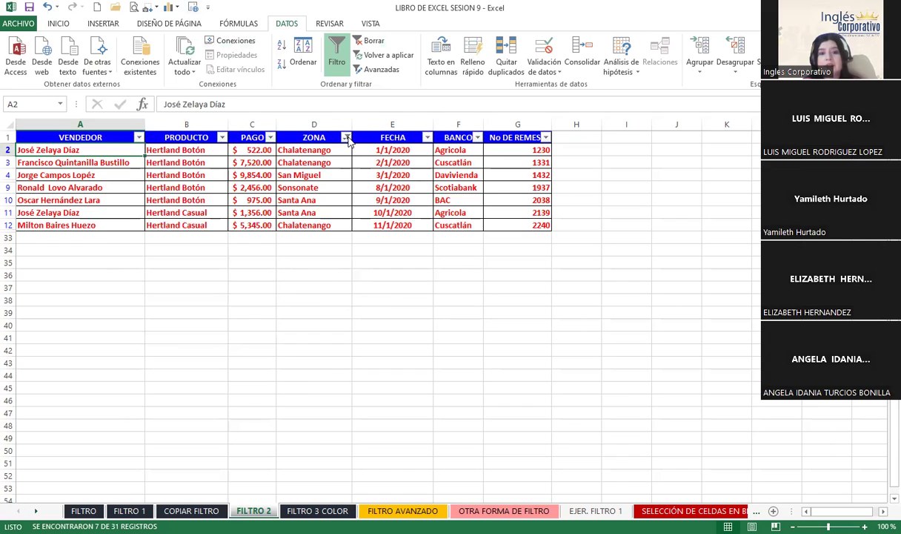
left_click(346, 138)
mouse_move(319, 213)
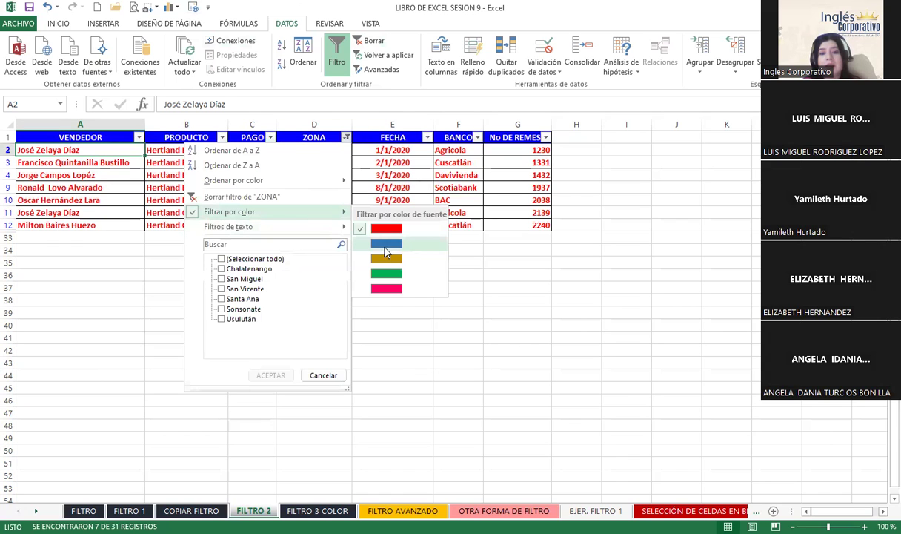
left_click(365, 246)
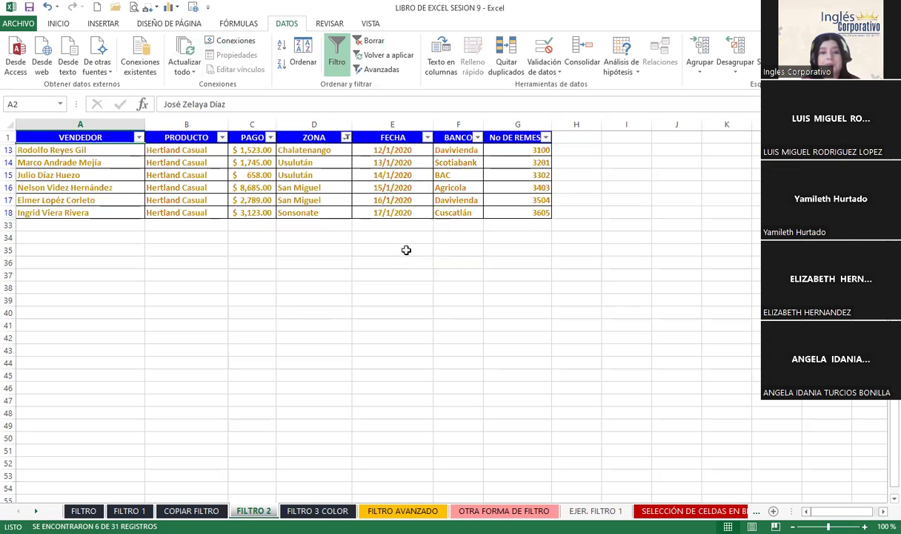
Clear the filters and set up the Sort dialog with three sort levels
left_click(336, 61)
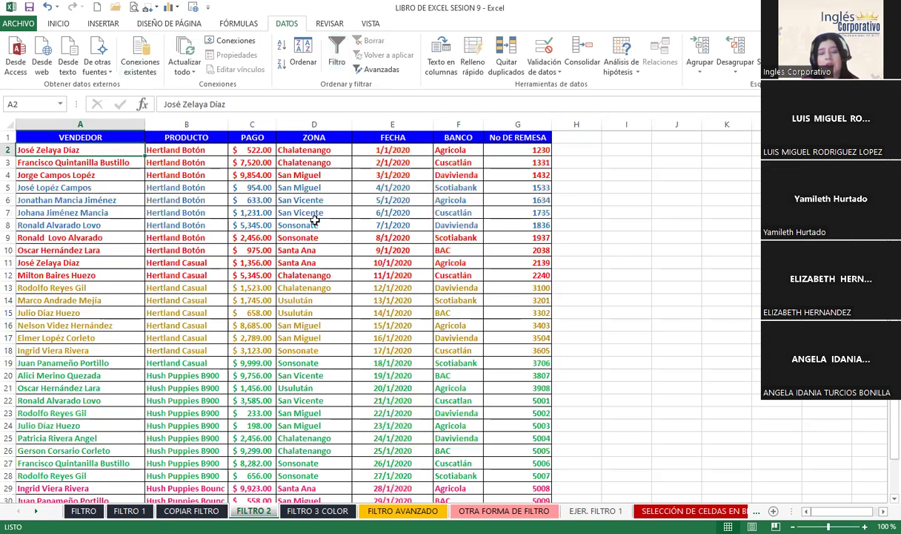
left_click(303, 57)
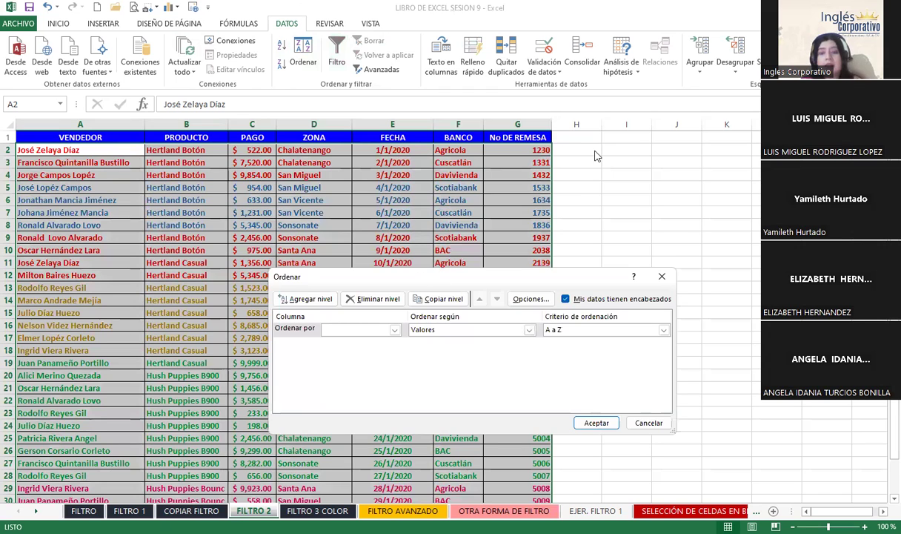
left_click_drag(420, 278, 388, 121)
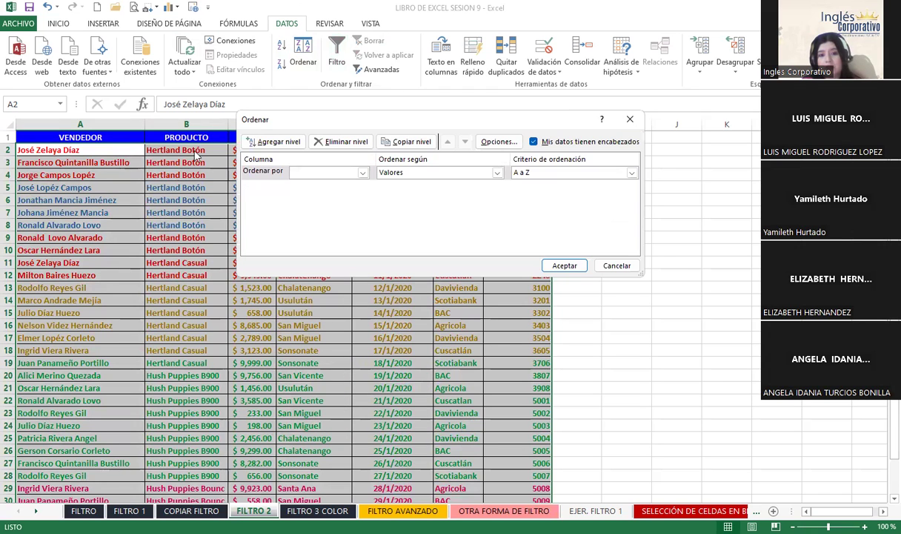
left_click(277, 144)
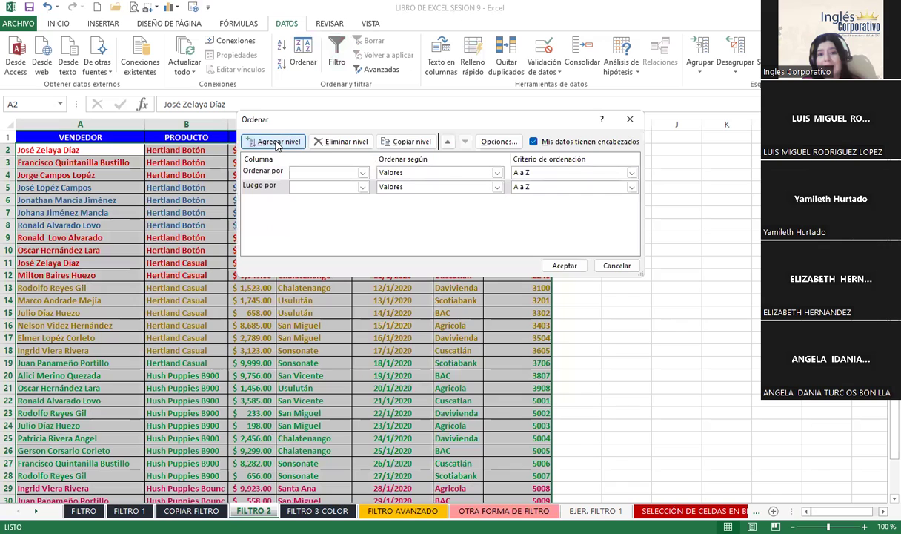
left_click(277, 144)
left_click(277, 143)
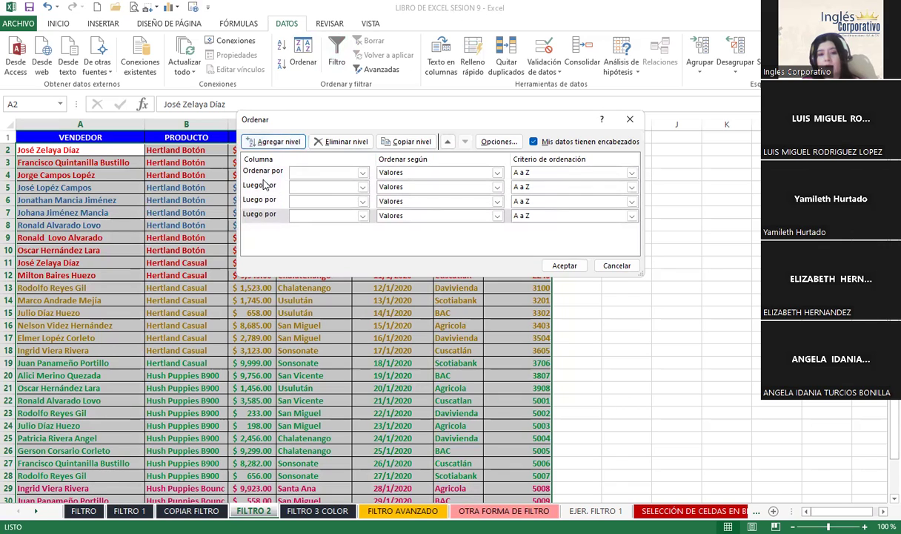
left_click(340, 142)
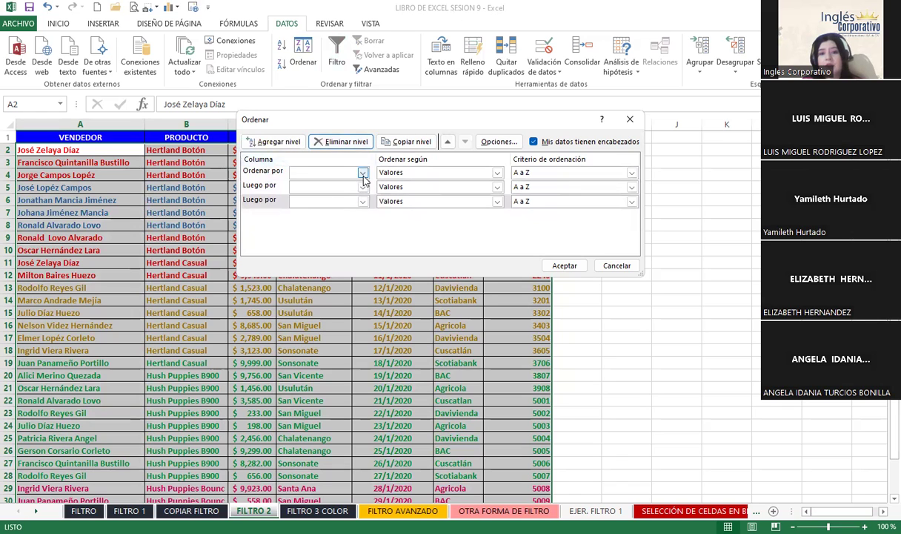
Make the first sort level VENDEDOR by font colour with green on top
left_click(363, 172)
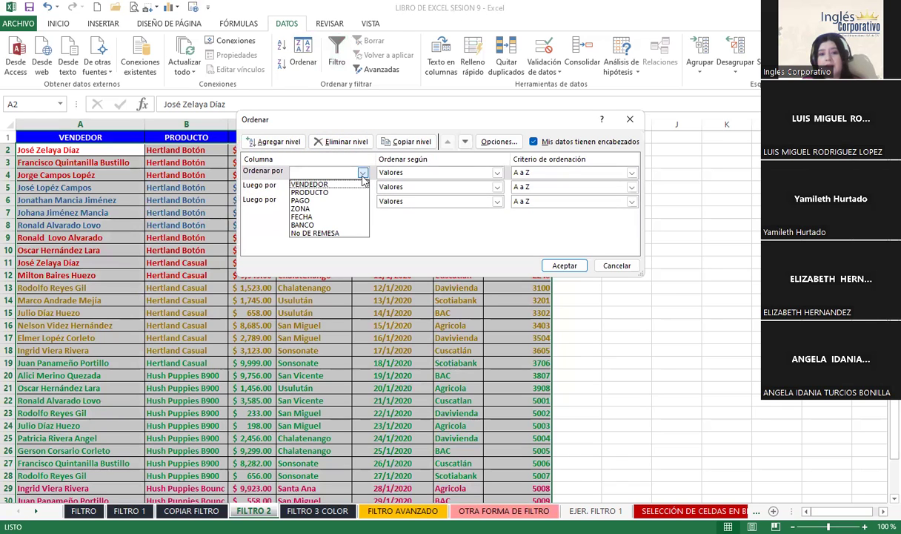
left_click(304, 185)
left_click(474, 171)
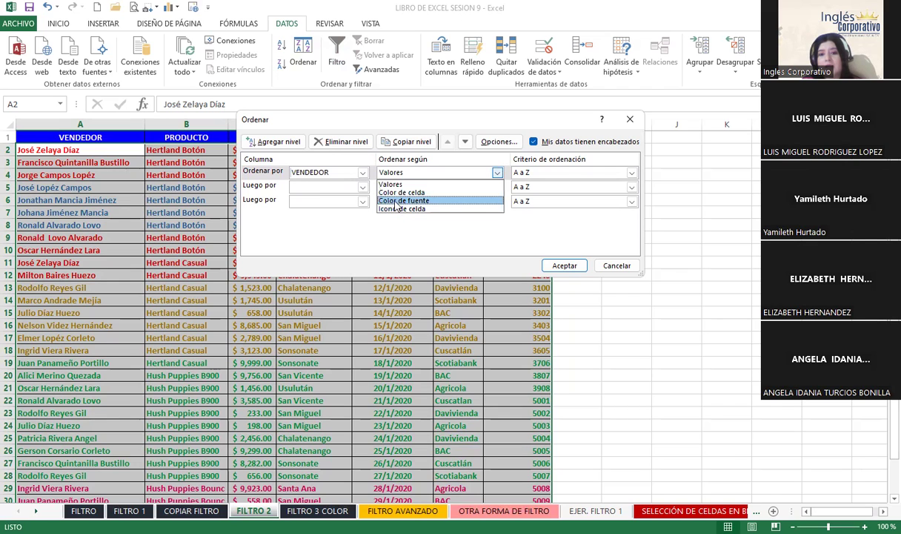
left_click(398, 194)
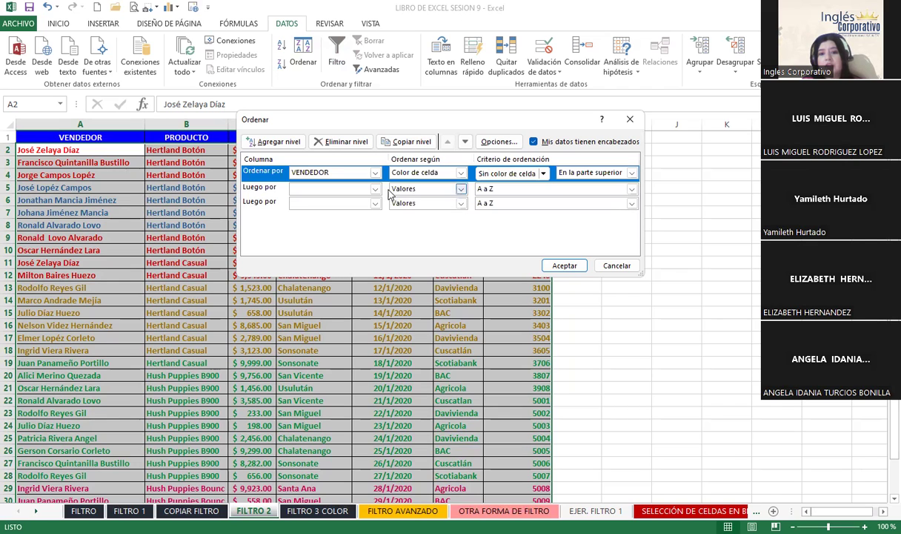
left_click(543, 173)
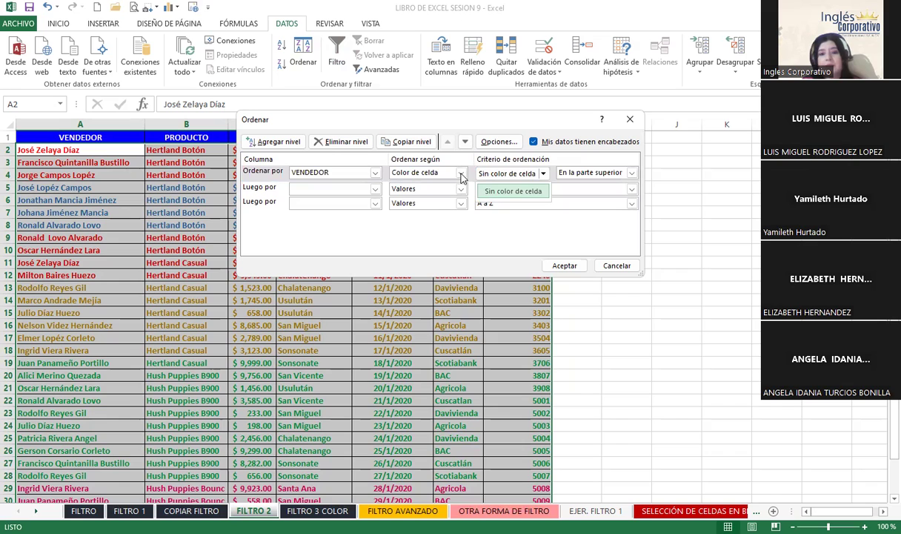
left_click(461, 173)
left_click(429, 194)
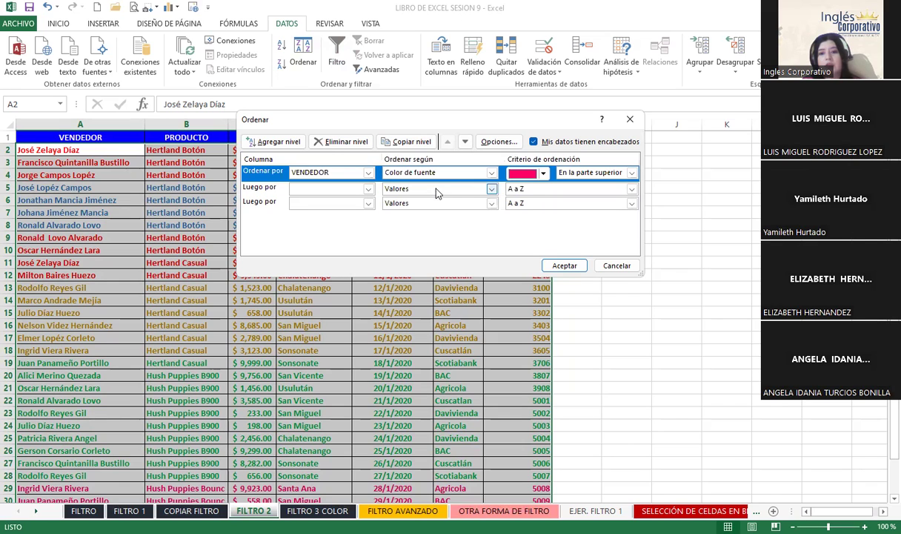
left_click(545, 174)
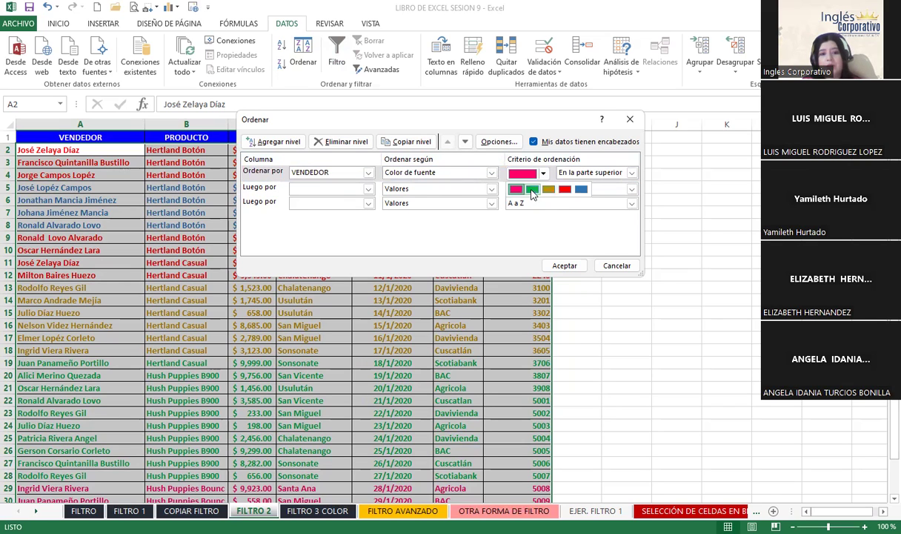
left_click(516, 192)
Set the second sort level to VENDEDOR by font colour for pink
left_click(306, 190)
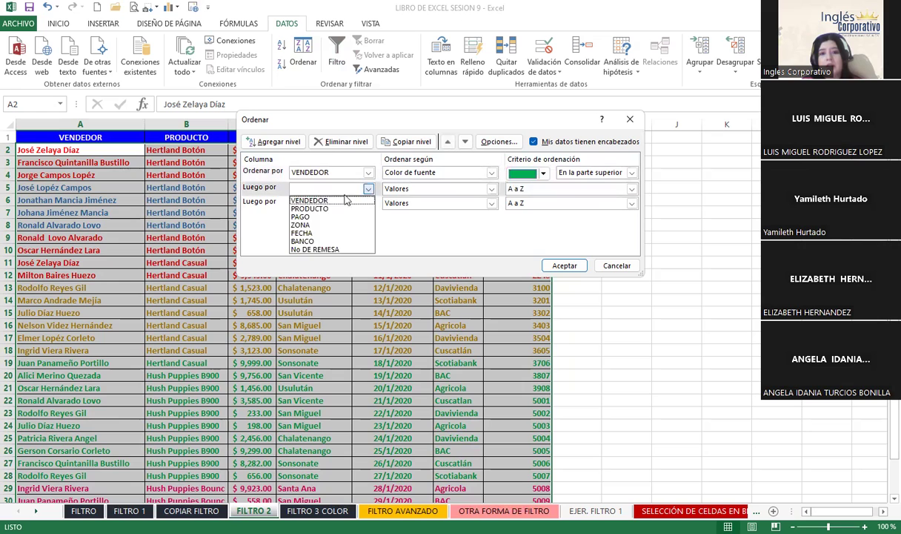
left_click(304, 199)
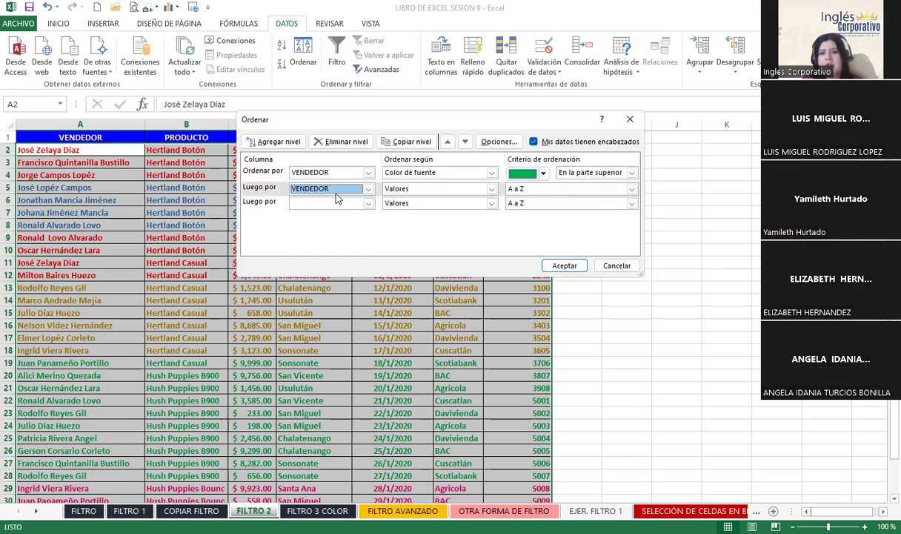
left_click(471, 189)
left_click(425, 217)
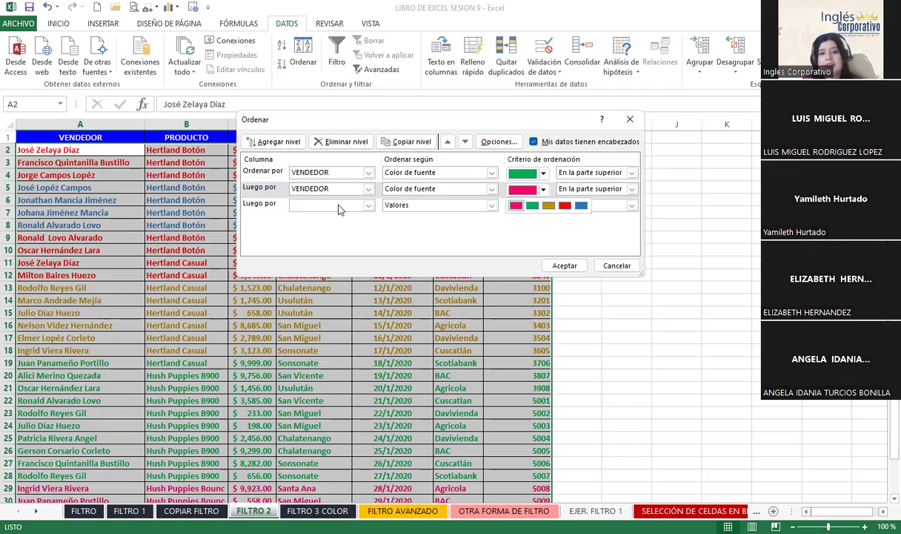
Add a third VENDEDOR font-colour level for blue and apply the sort
left_click(368, 204)
left_click(310, 216)
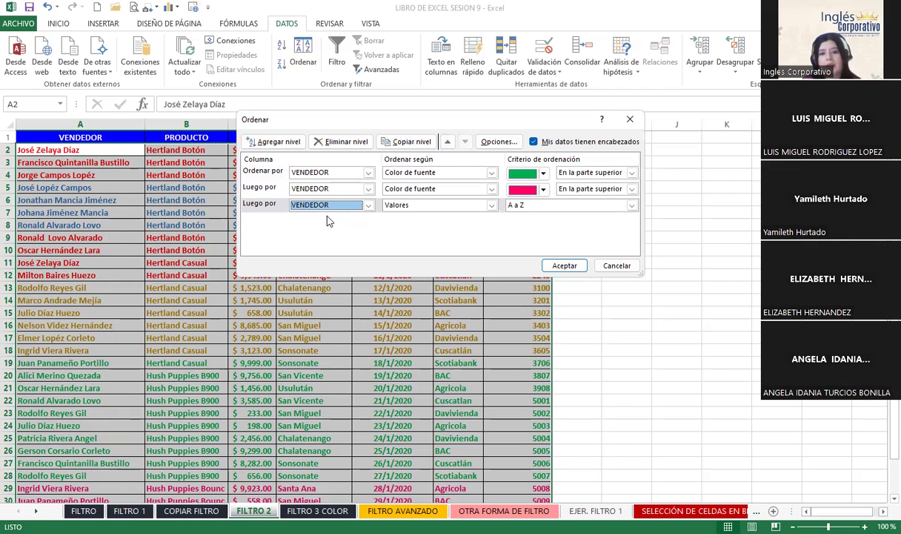
left_click(471, 206)
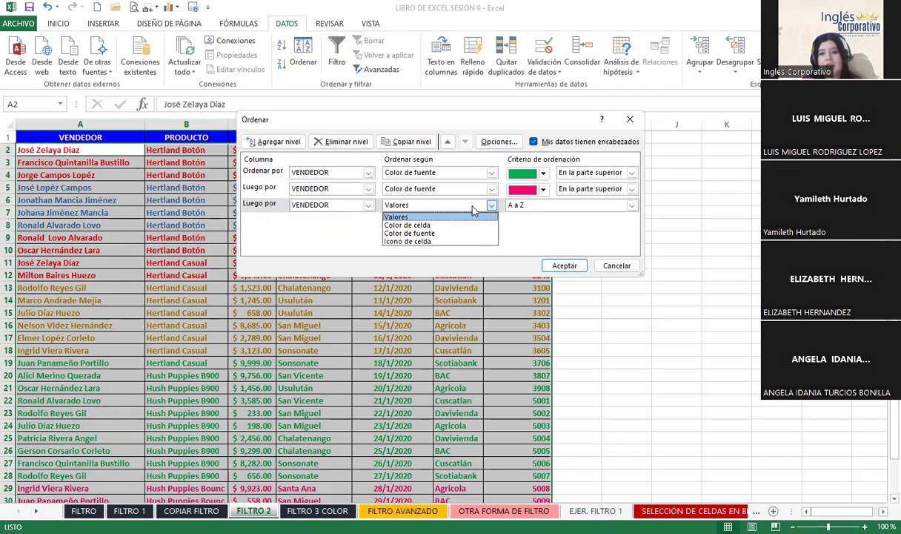
left_click(432, 233)
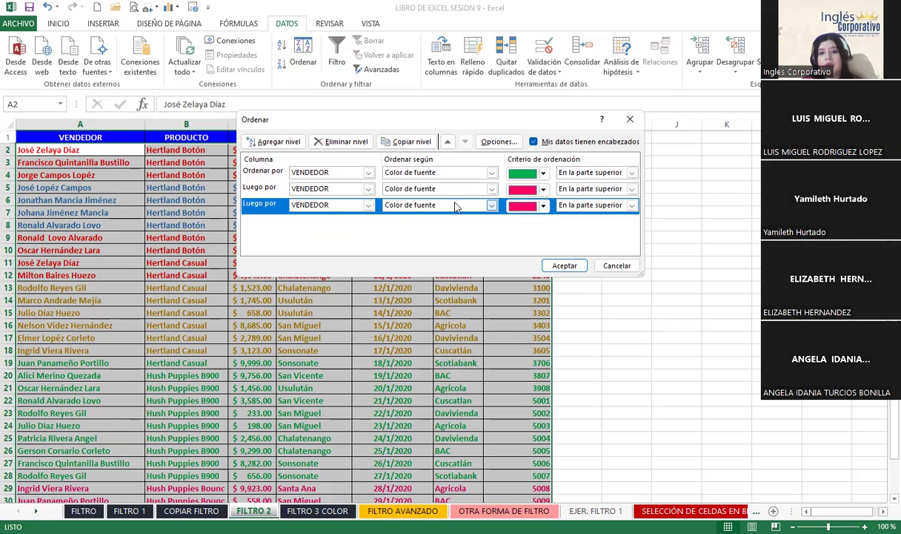
left_click(541, 208)
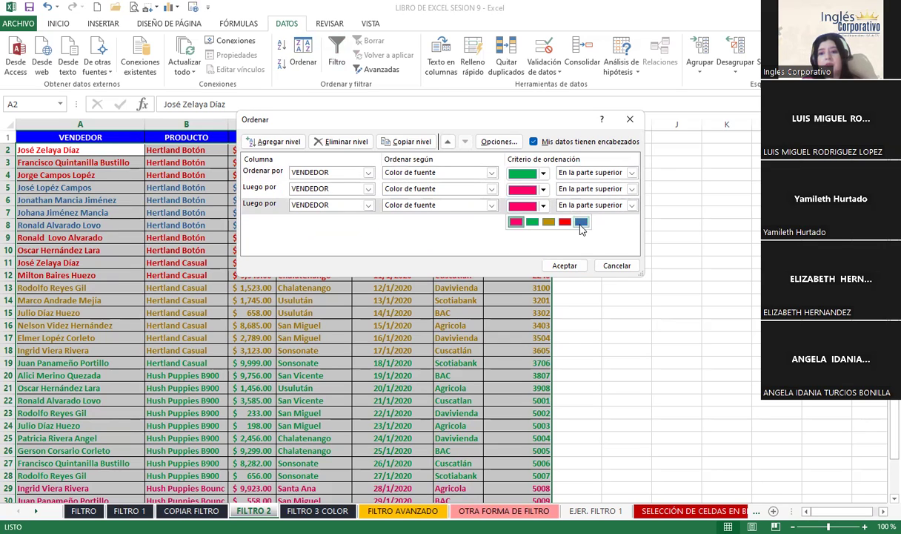
left_click(580, 223)
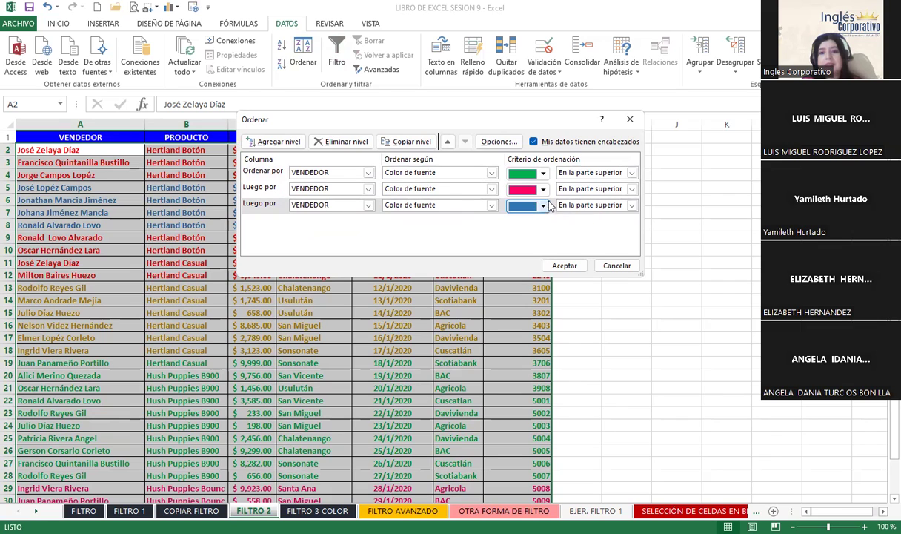
left_click(544, 208)
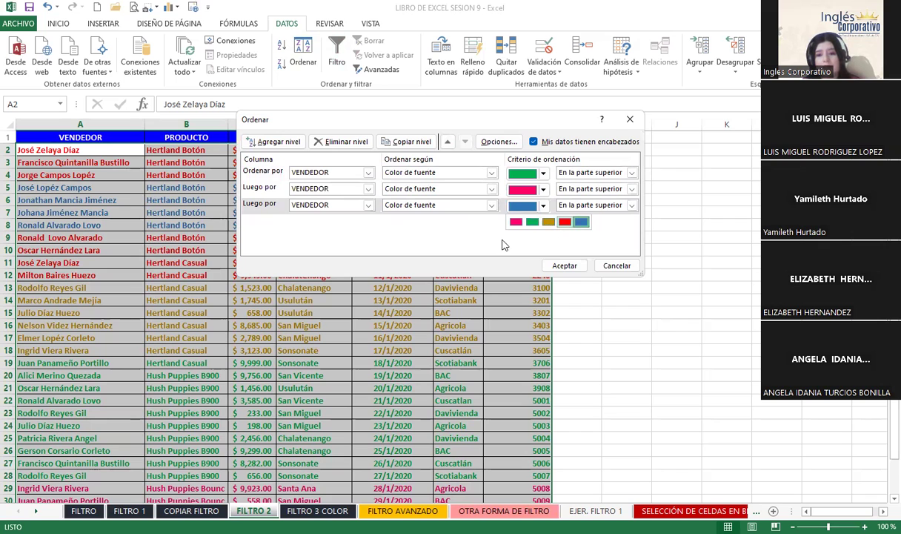
left_click(564, 265)
left_click(563, 265)
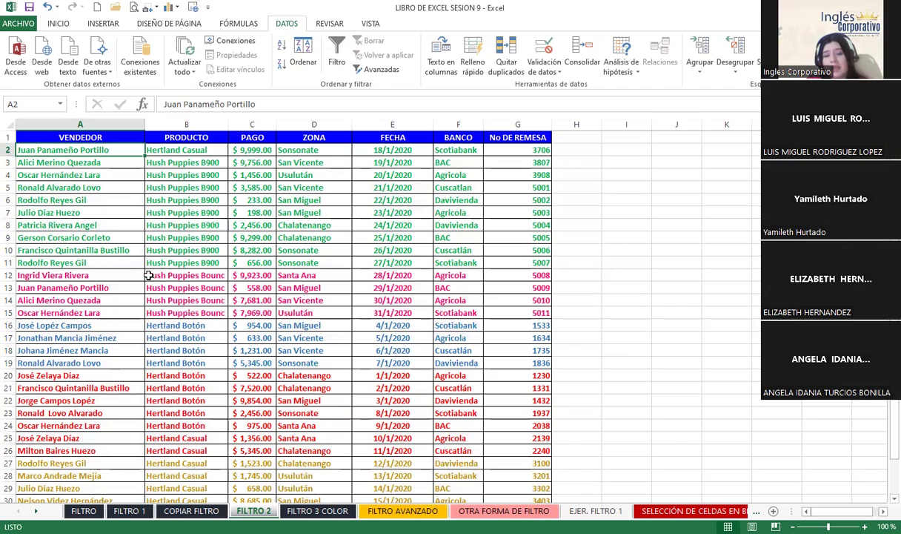
scroll(107, 255, "down", 3)
scroll(105, 306, "down", 2)
scroll(104, 306, "up", 5)
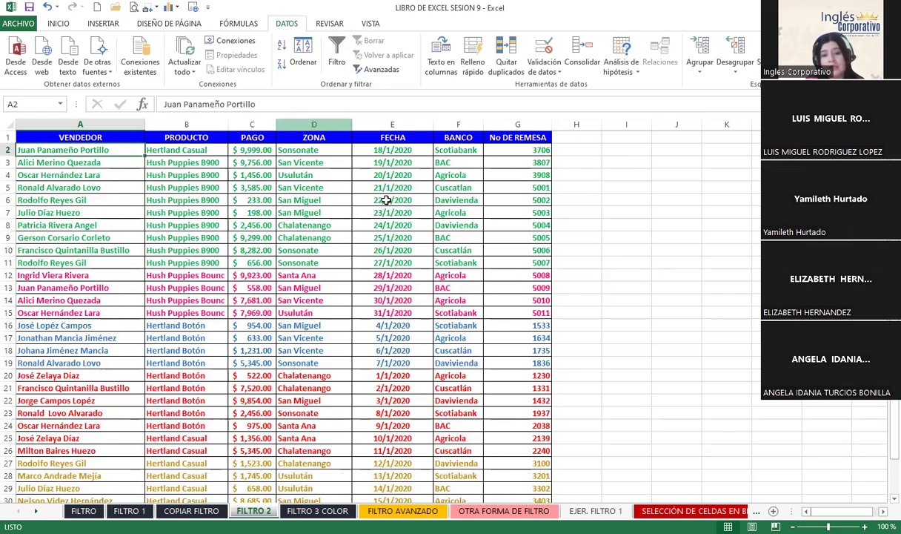
left_click(317, 138)
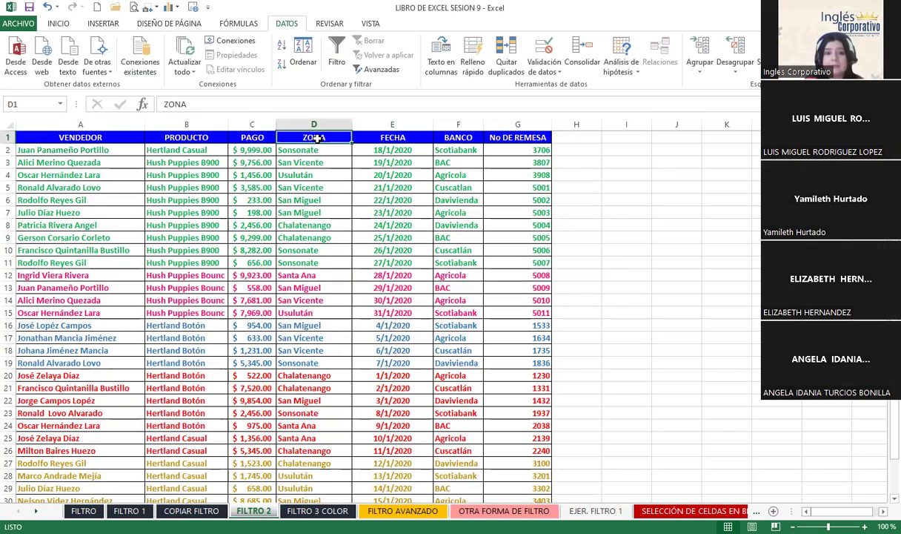
Turn on filters and filter ZONA by green, then red font colour
left_click(334, 55)
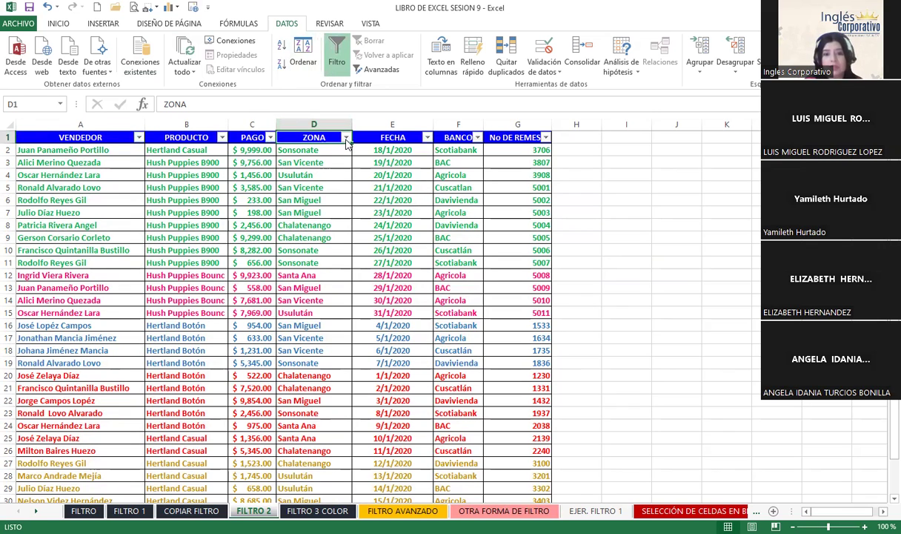
left_click(346, 139)
mouse_move(326, 211)
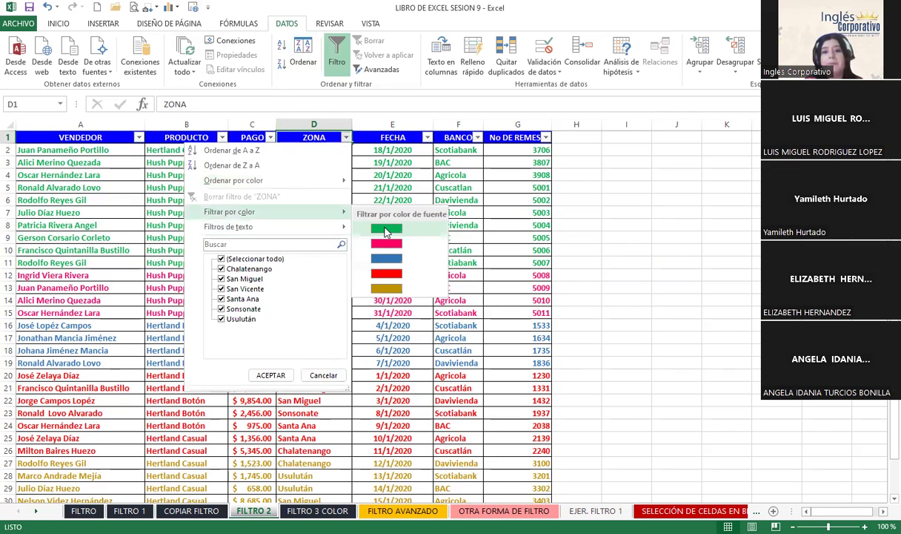
left_click(385, 232)
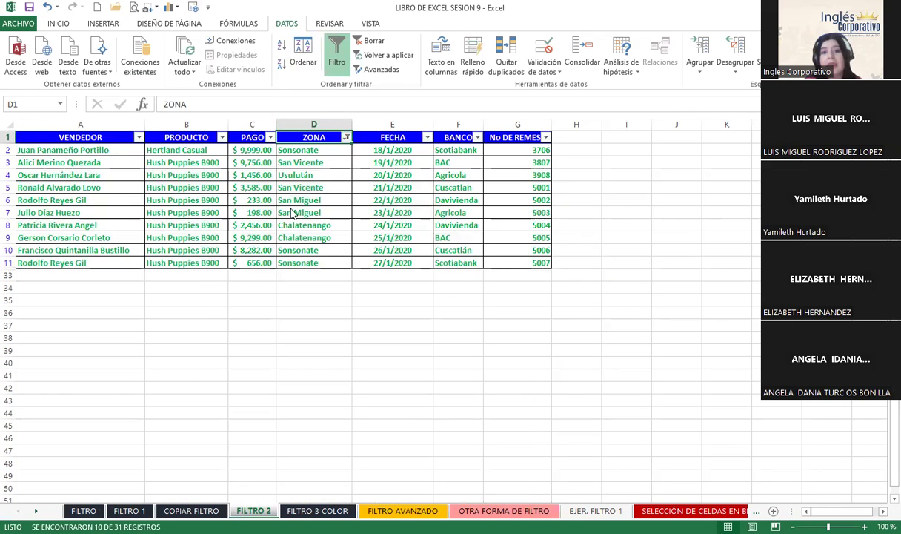
left_click(346, 137)
mouse_move(294, 214)
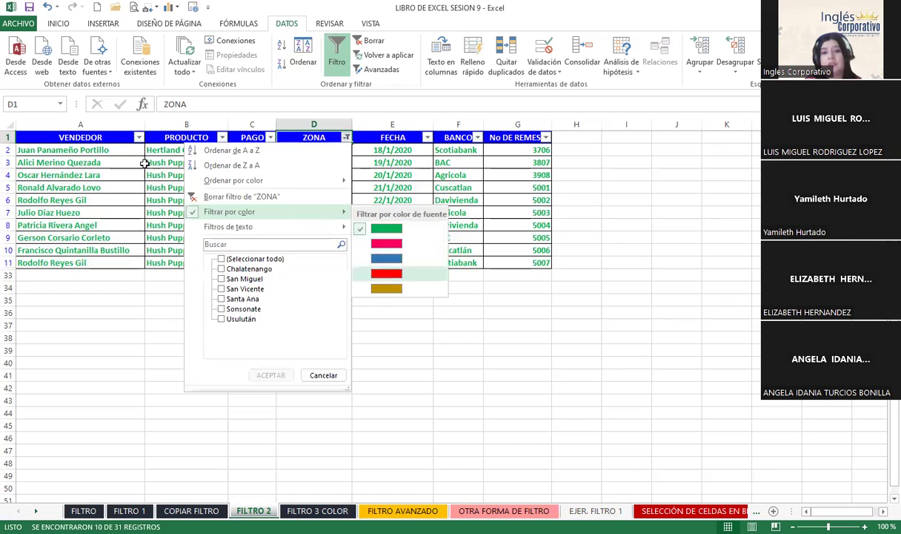
left_click(363, 261)
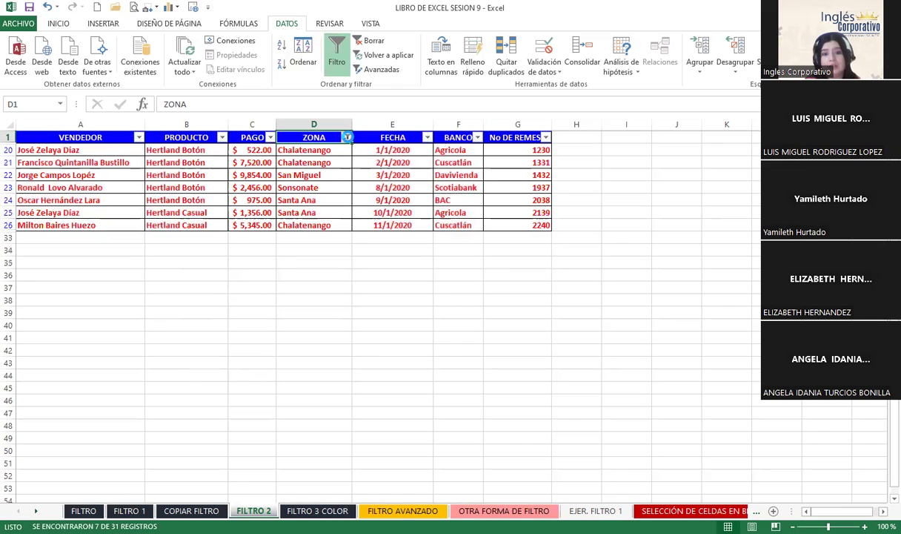
Filter ZONA to the gold-font rows, then switch the filter off
left_click(348, 137)
mouse_move(326, 226)
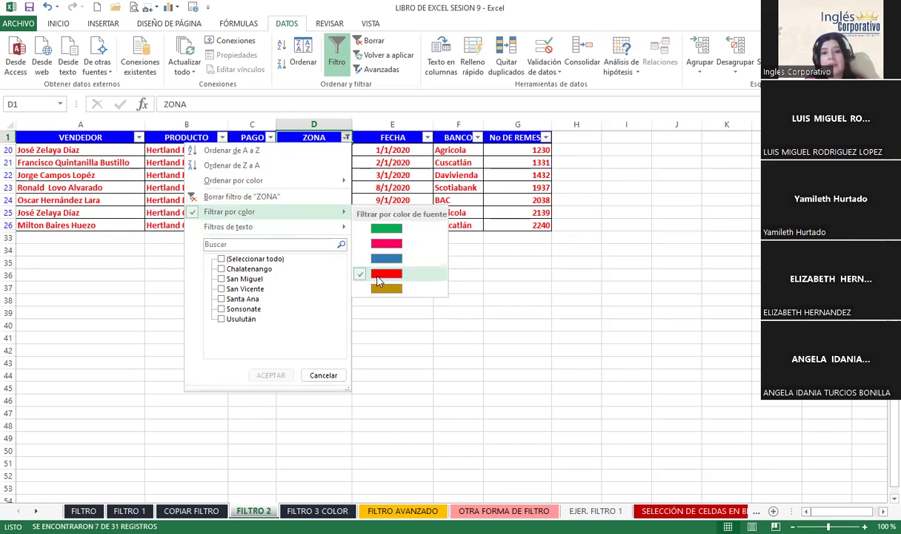
left_click(378, 291)
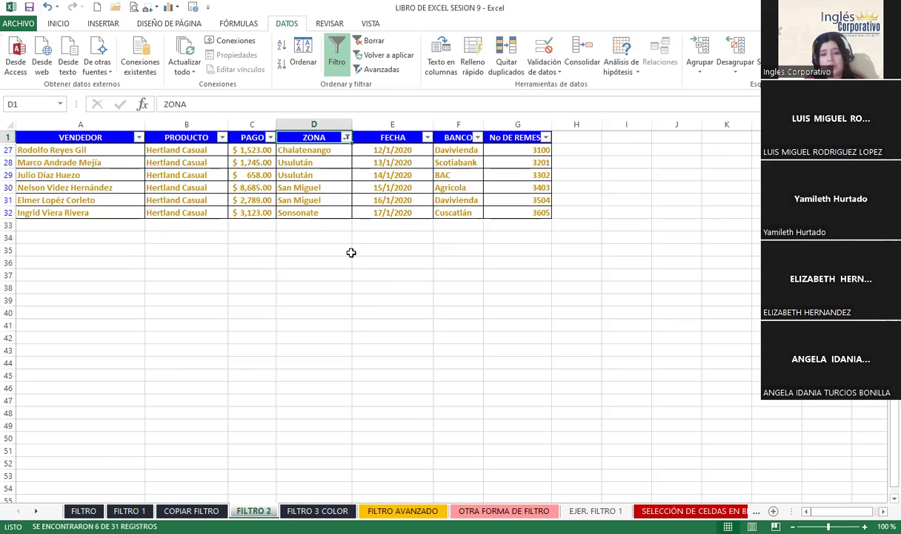
left_click(336, 59)
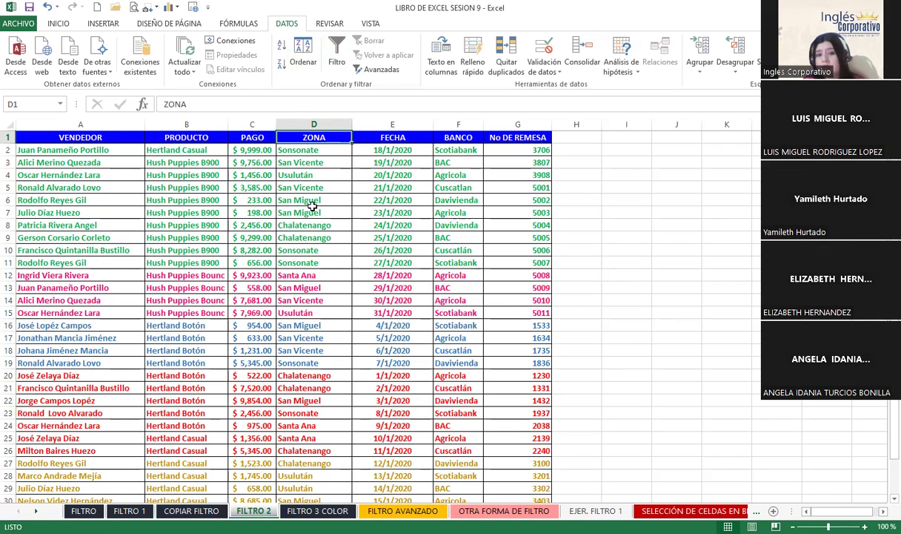
Scroll through the unfiltered colour-grouped records and select cell E13
scroll(288, 255, "down", 2)
scroll(288, 276, "down", 6)
scroll(292, 303, "up", 7)
scroll(292, 304, "up", 1)
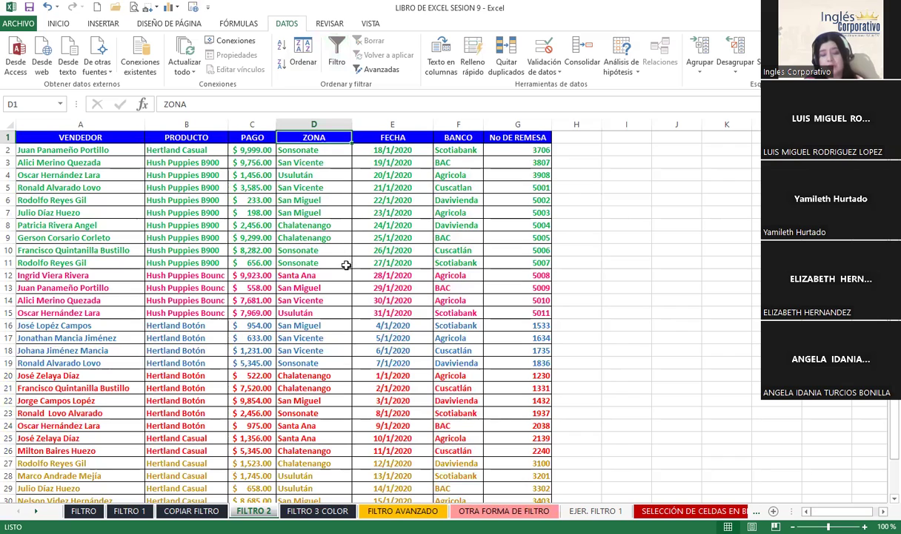
left_click(401, 286)
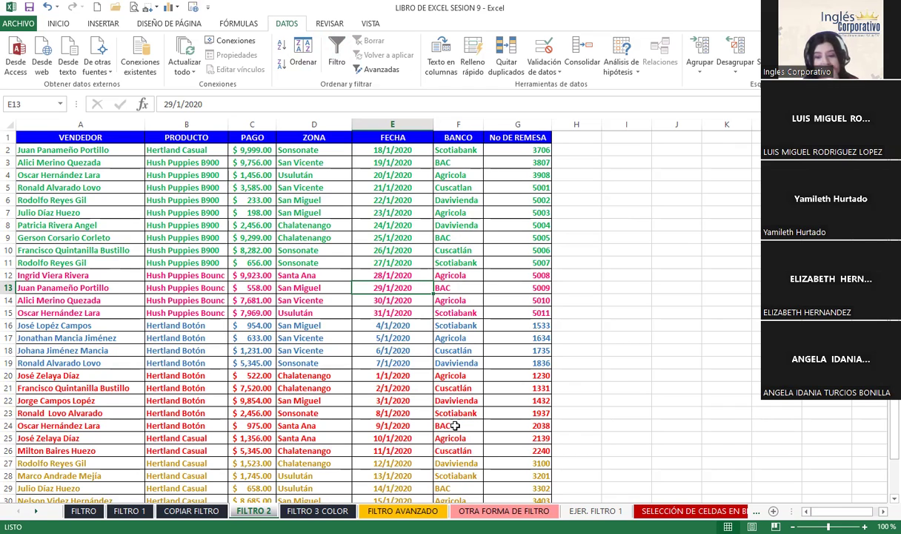
scroll(454, 426, "down", 2)
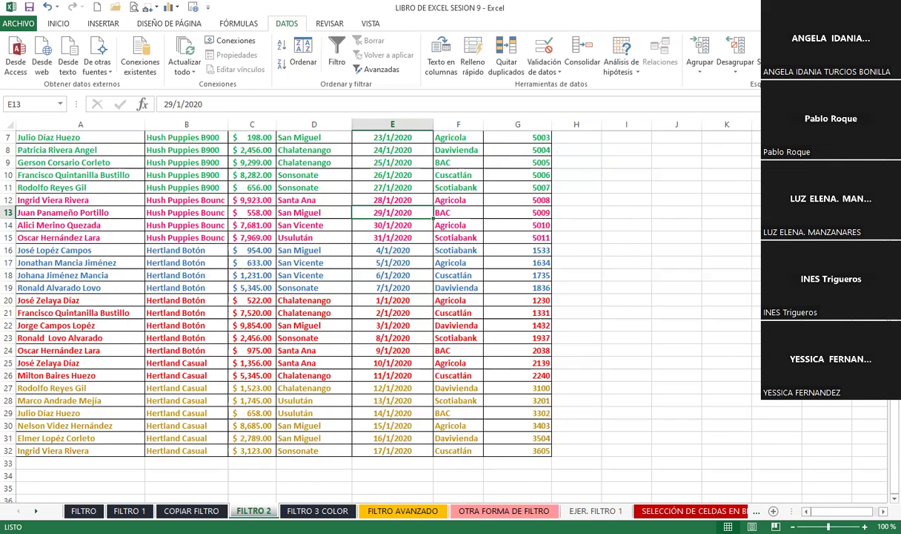
scroll(440, 326, "up", 2)
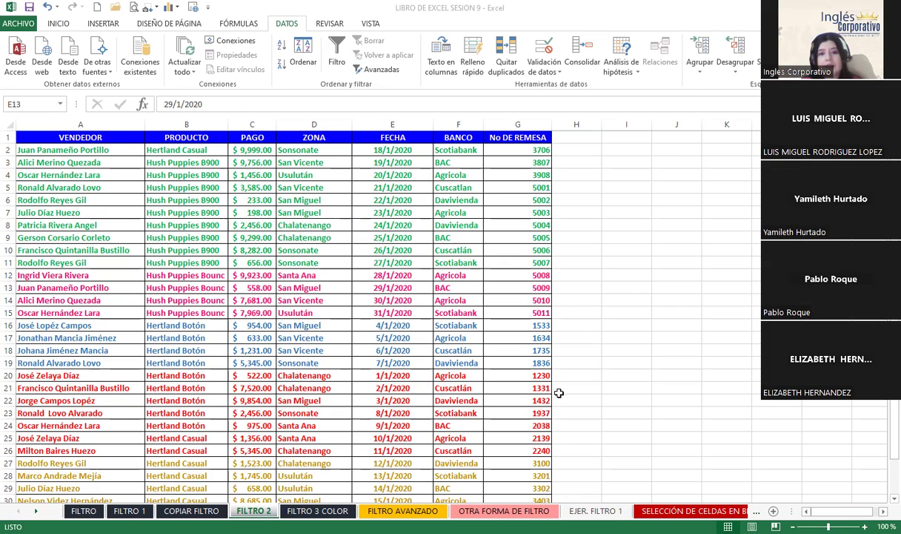
left_click(363, 199)
left_click(316, 196)
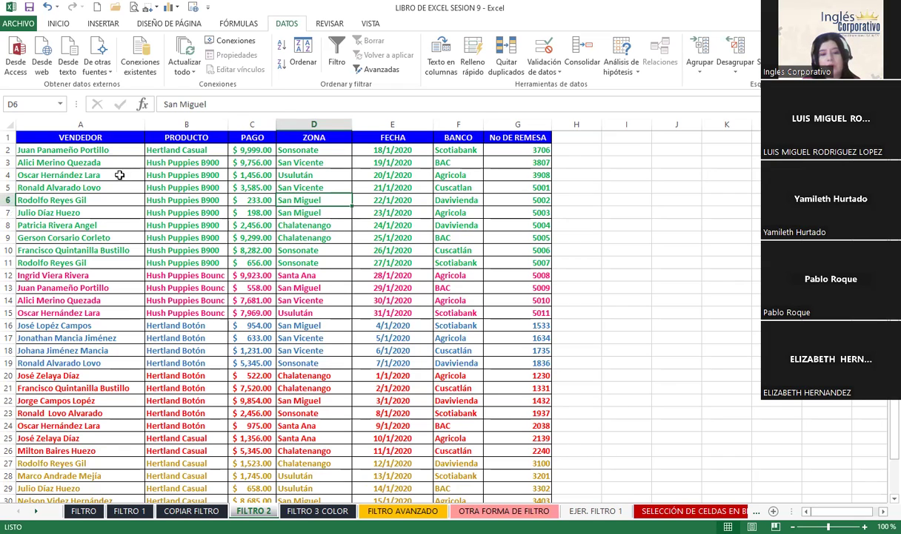
left_click(88, 174)
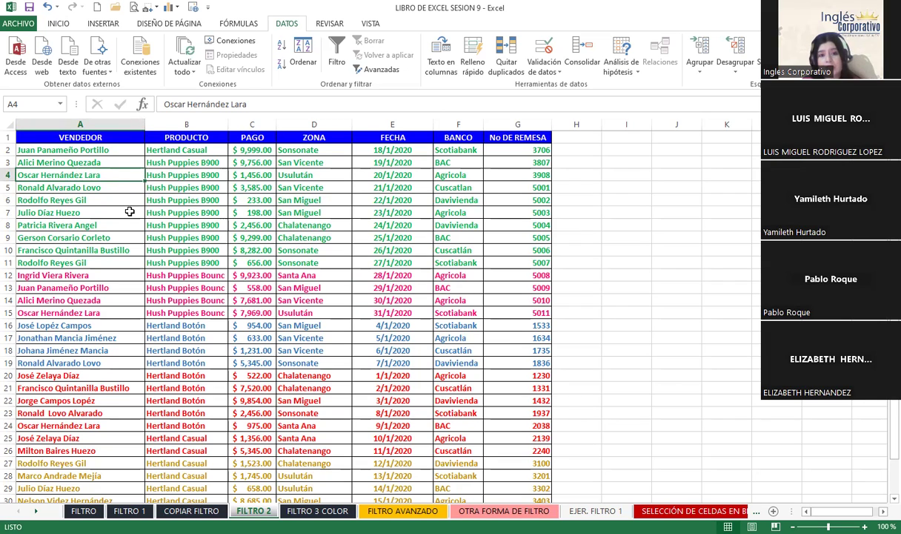
In the Sort dialog, delete the old levels and add three new blank levels
left_click(302, 58)
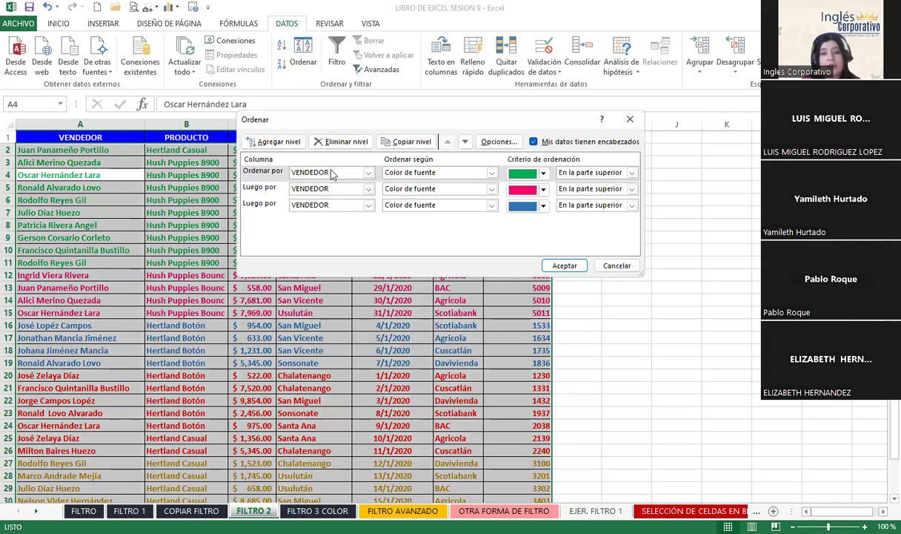
left_click(341, 141)
left_click(341, 141)
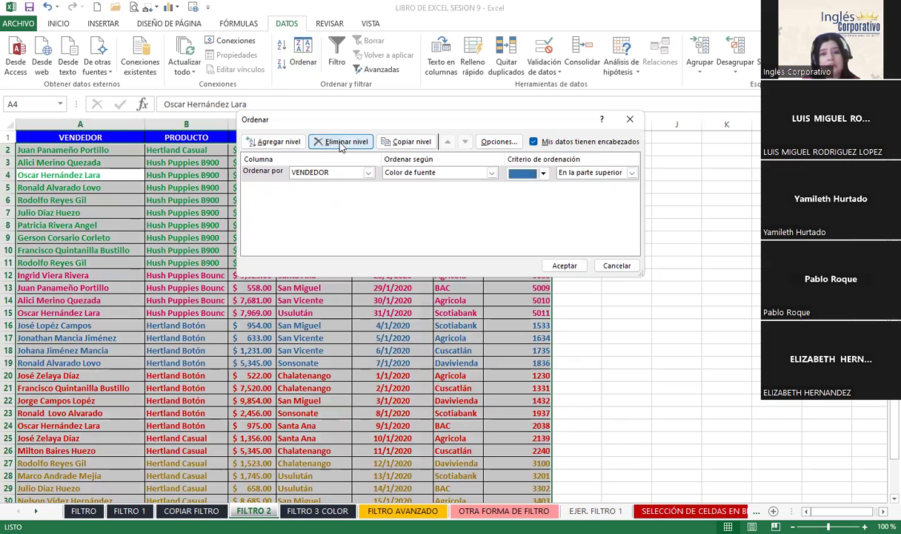
left_click(341, 141)
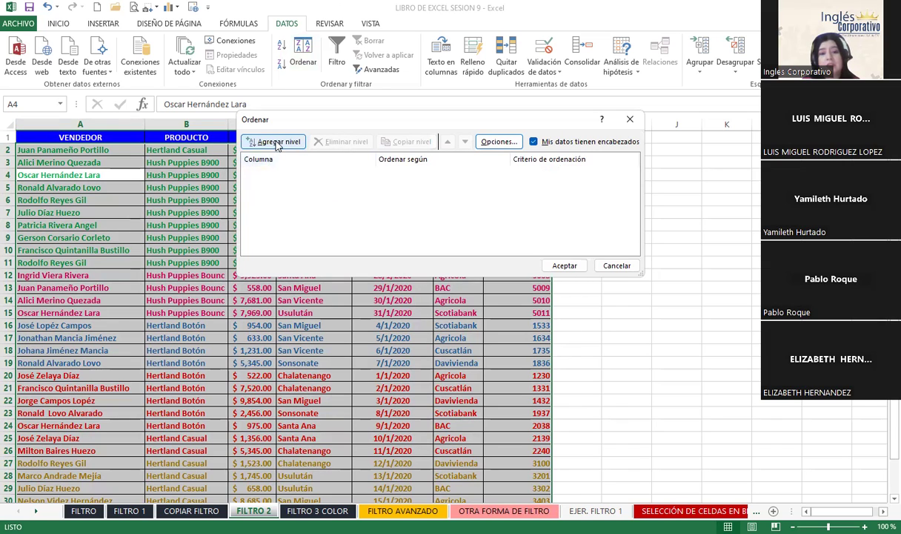
left_click(266, 141)
left_click(270, 142)
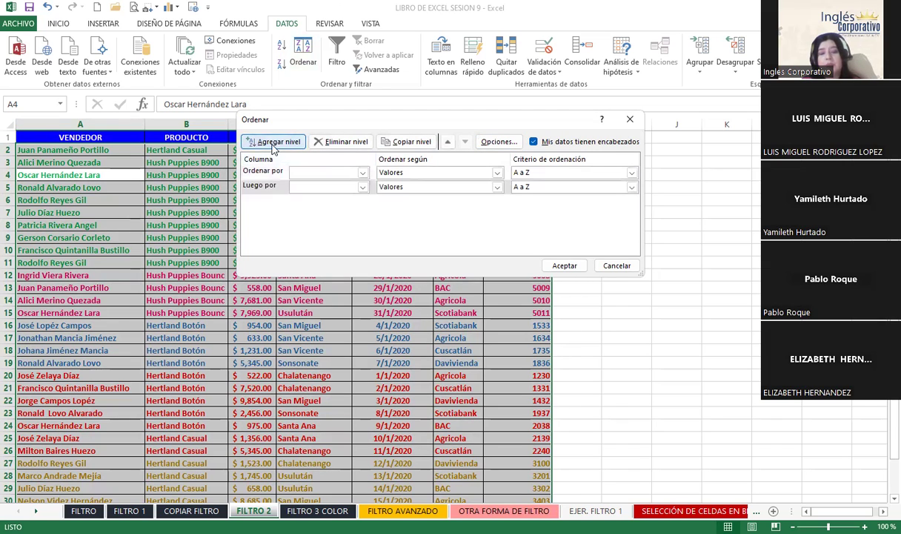
left_click(271, 142)
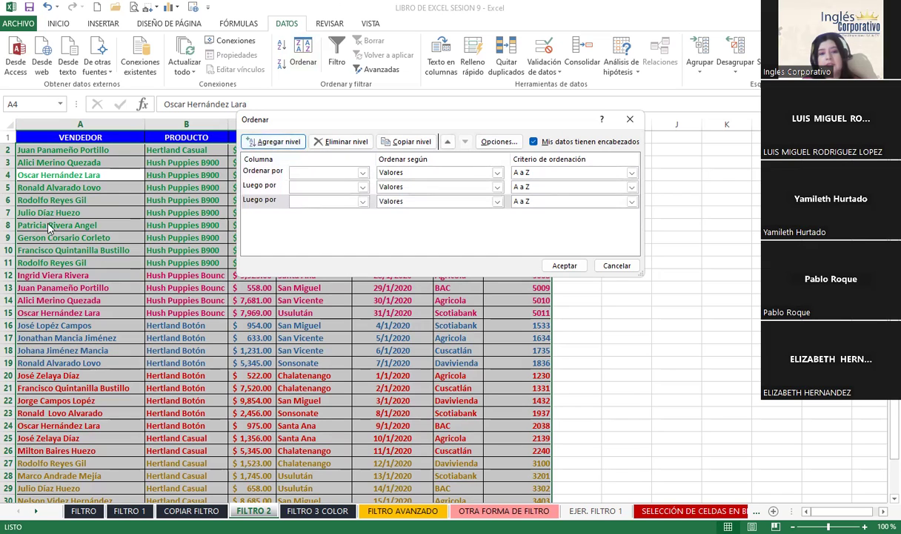
Set all three sort levels to VENDEDOR sorted by font colour
left_click(362, 173)
left_click(331, 185)
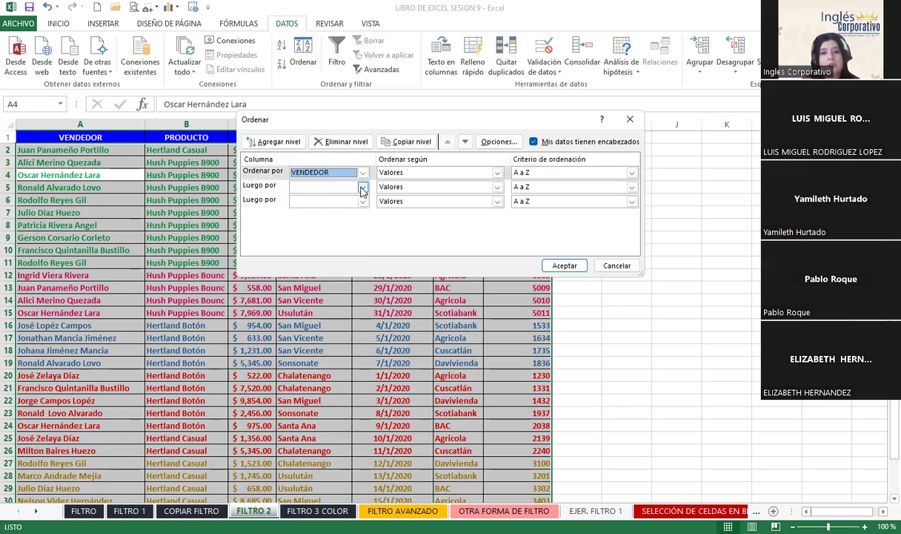
left_click(362, 187)
left_click(359, 197)
left_click(358, 200)
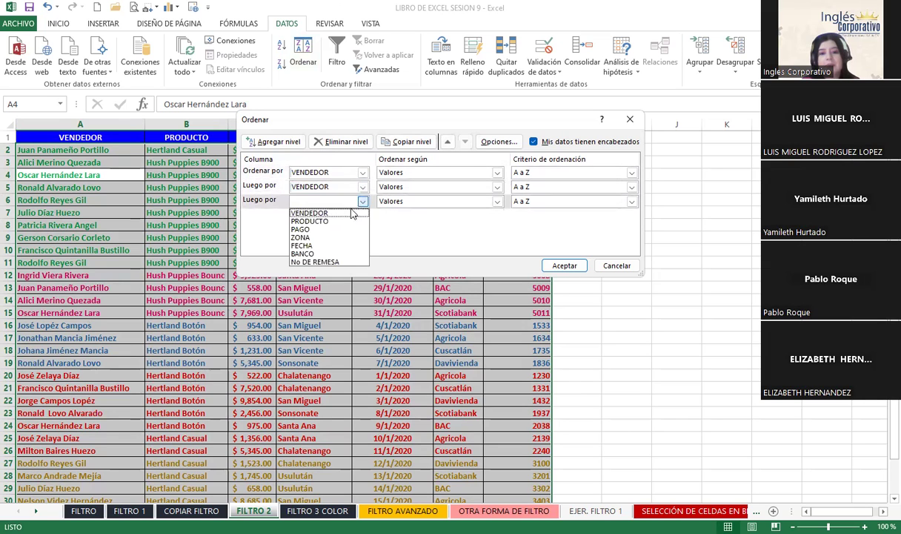
left_click(337, 210)
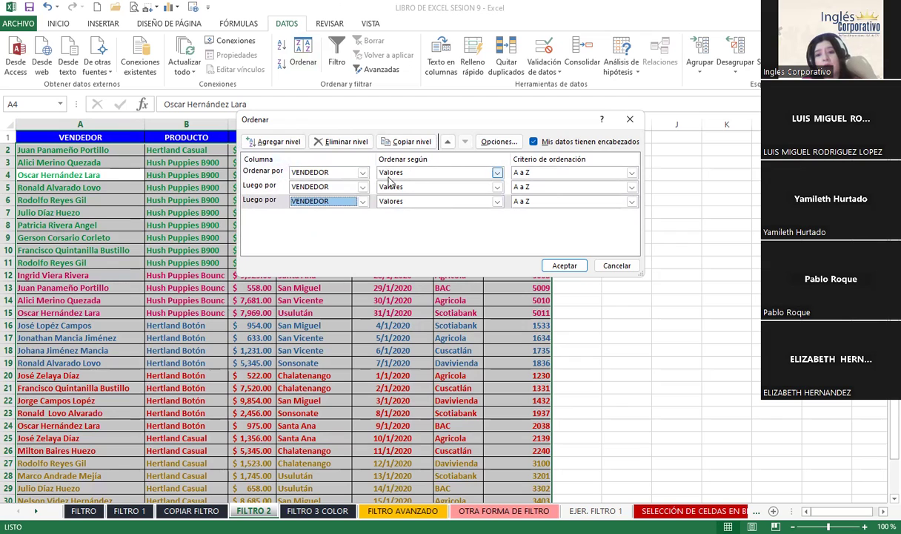
left_click(498, 173)
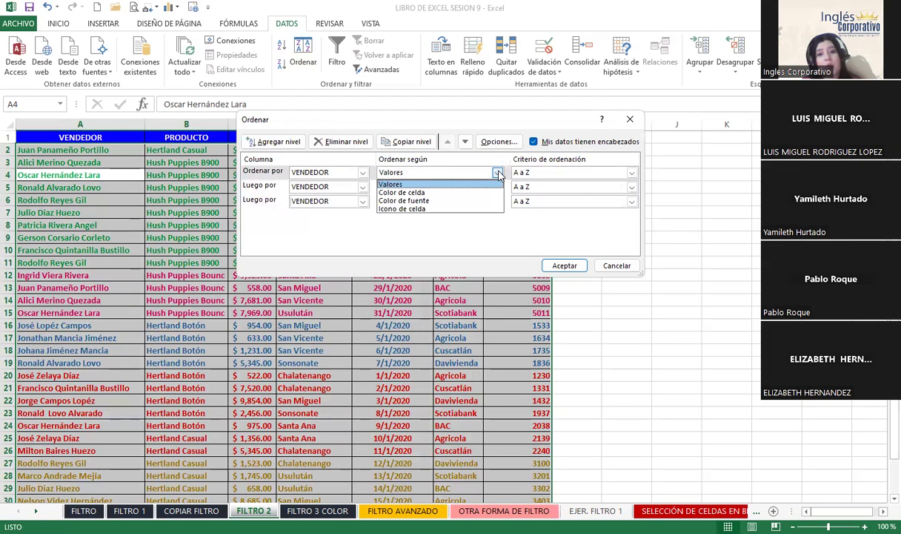
left_click(433, 200)
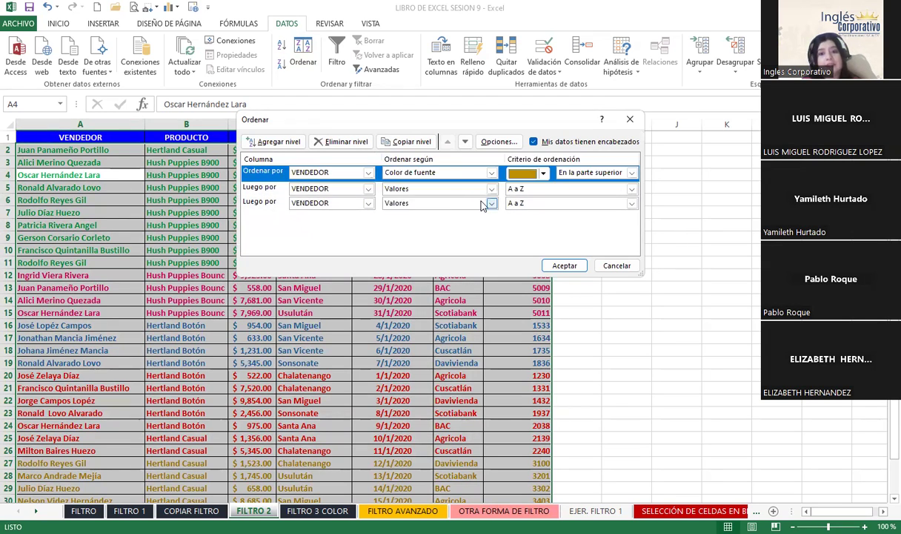
left_click(490, 189)
left_click(483, 216)
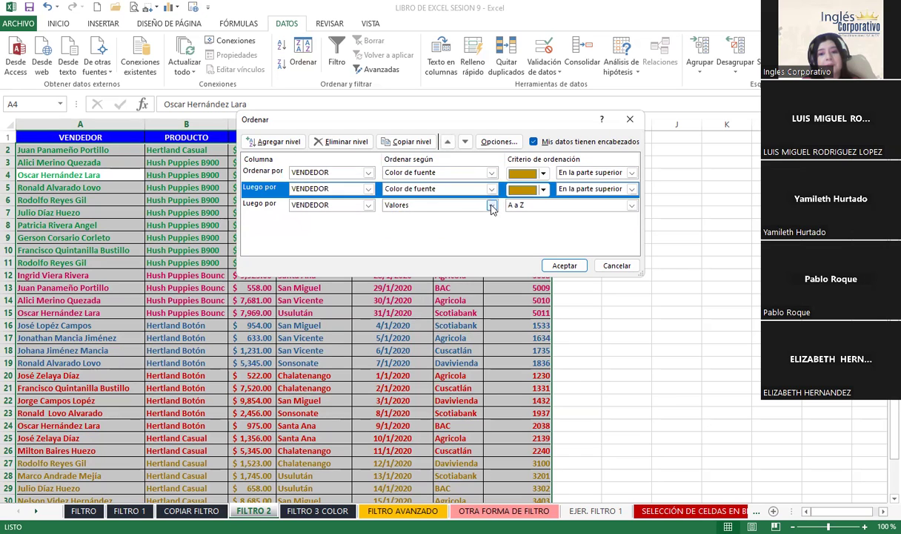
left_click(471, 206)
left_click(436, 231)
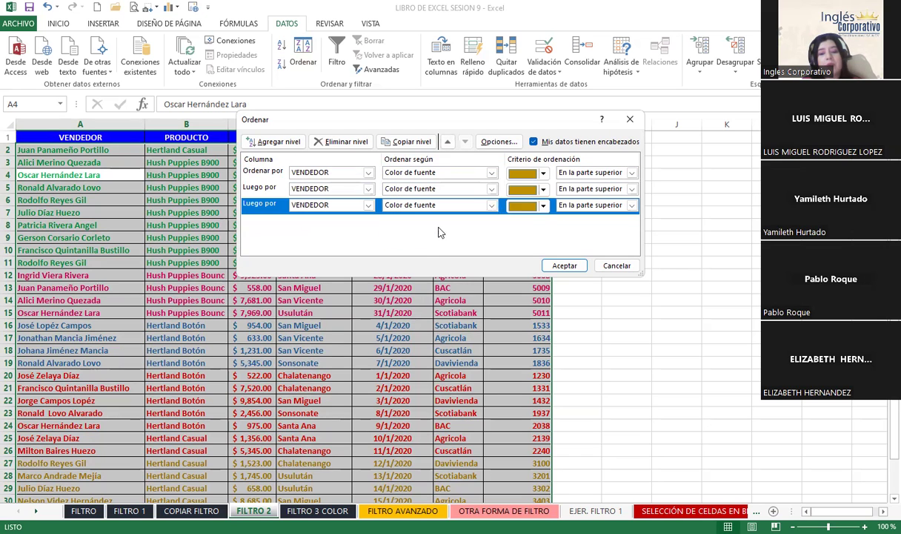
Order the font colours red, blue, then green on top and apply the sort
left_click(544, 174)
left_click(544, 175)
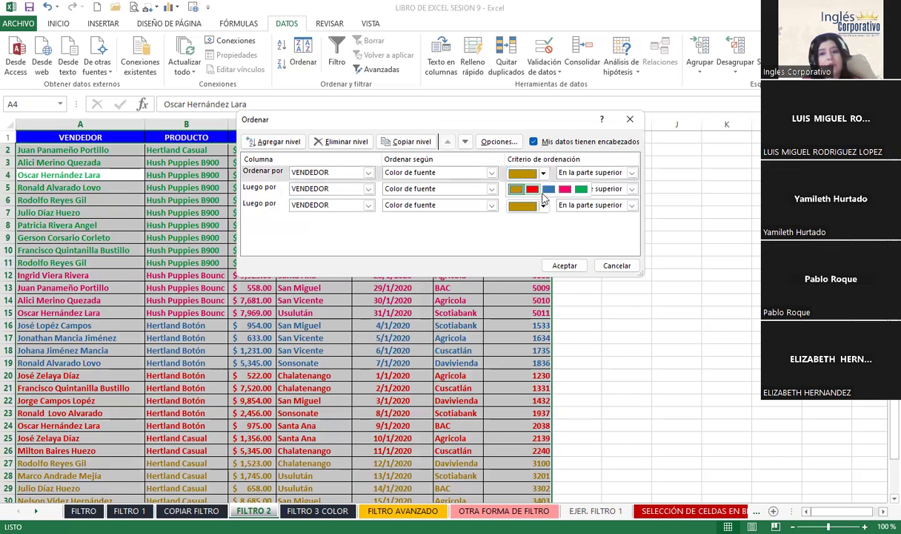
left_click(531, 189)
left_click(543, 205)
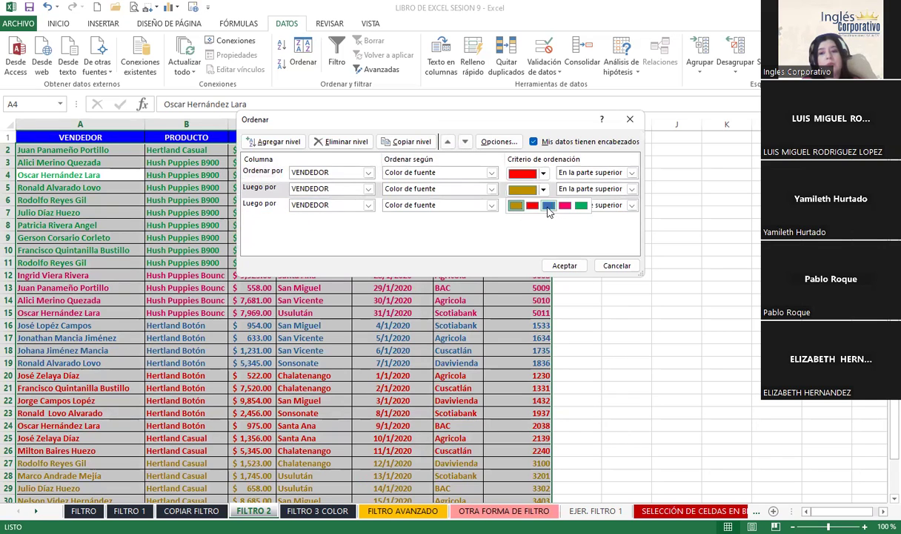
left_click(549, 206)
left_click(546, 208)
left_click(544, 206)
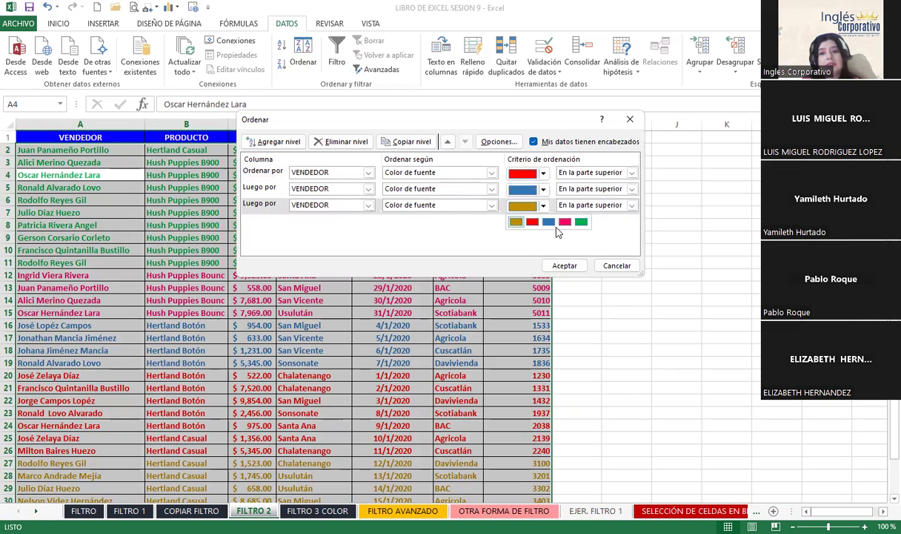
left_click(581, 222)
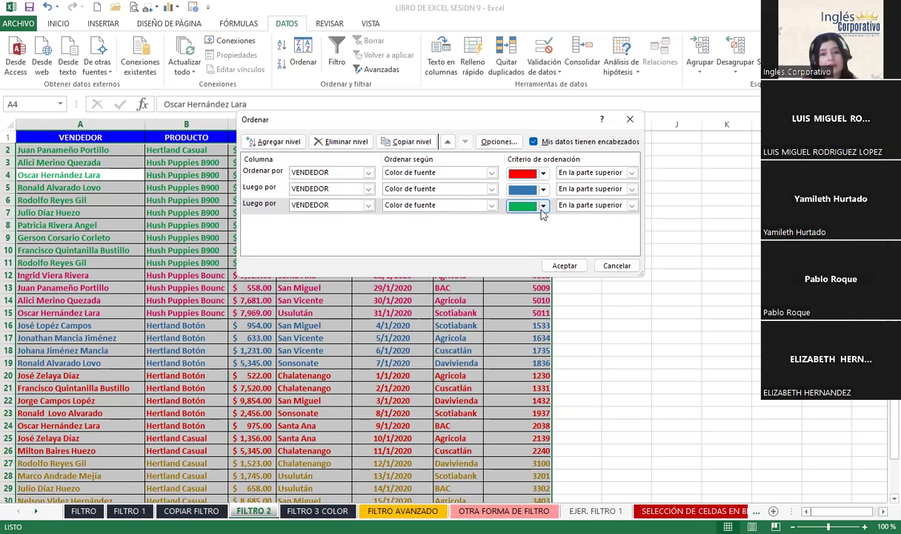
left_click(544, 208)
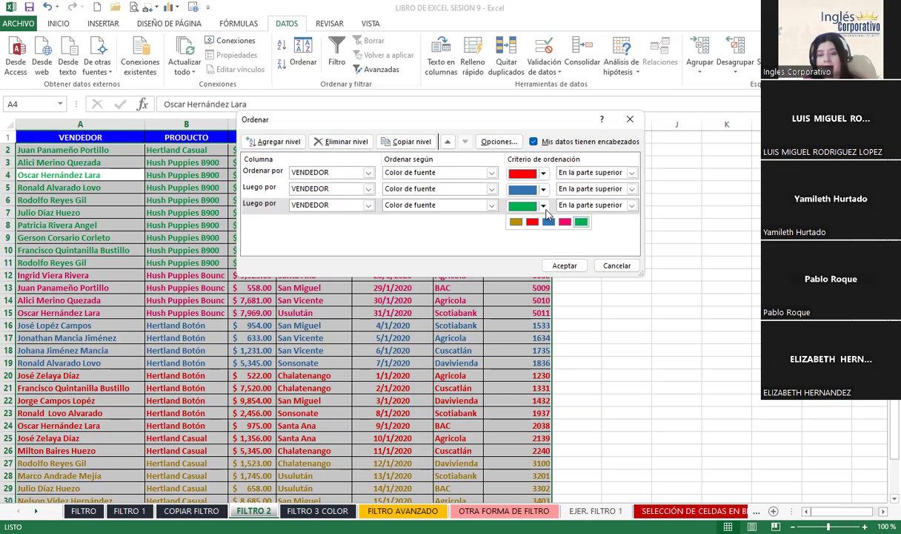
left_click(479, 238)
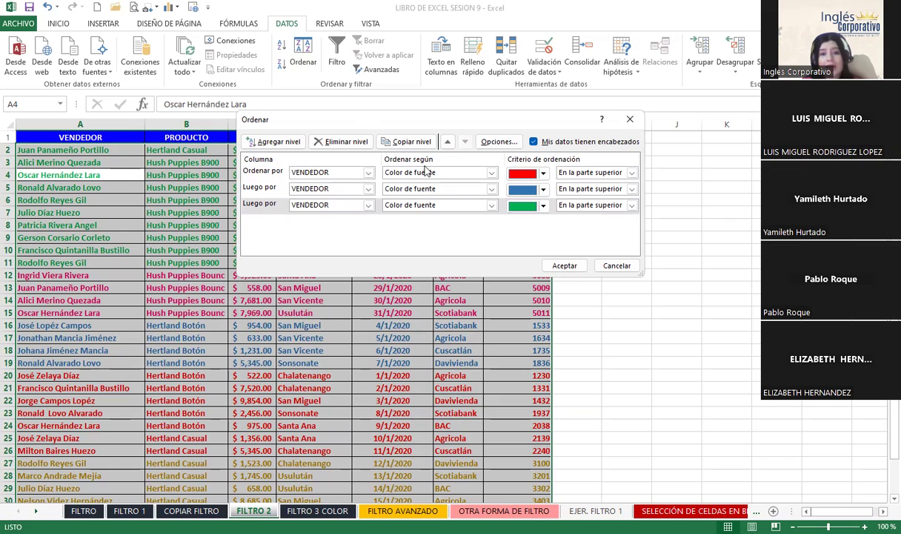
left_click(564, 266)
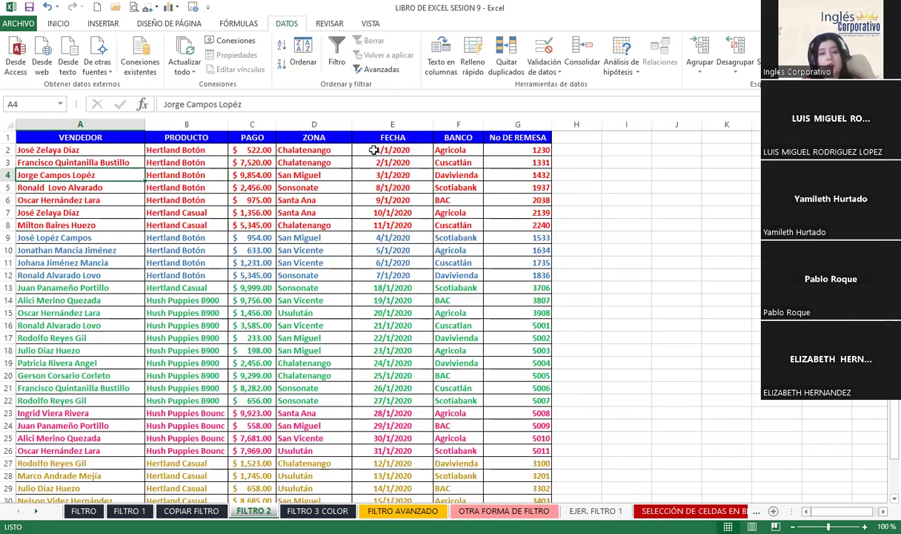
Filter ZONA by pink font colour, then switch filtering off to show all rows
left_click(317, 138)
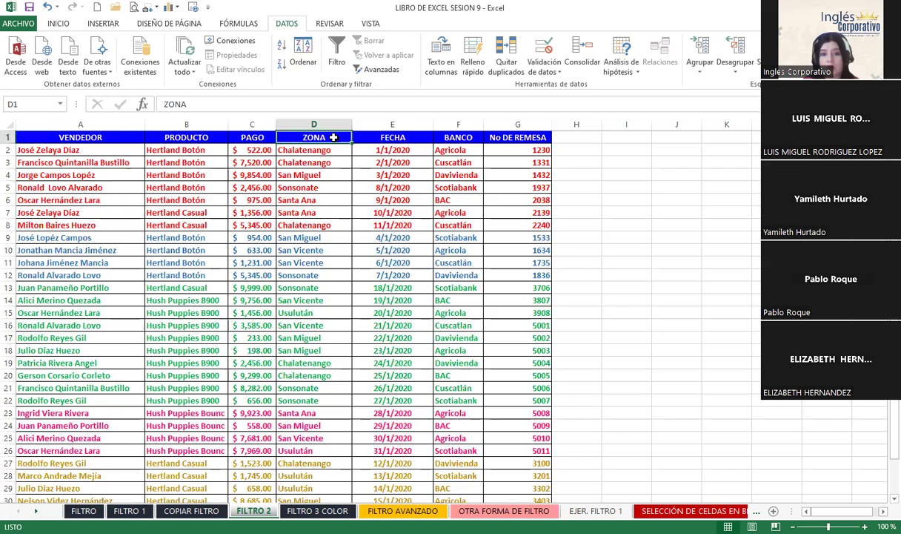
left_click(341, 41)
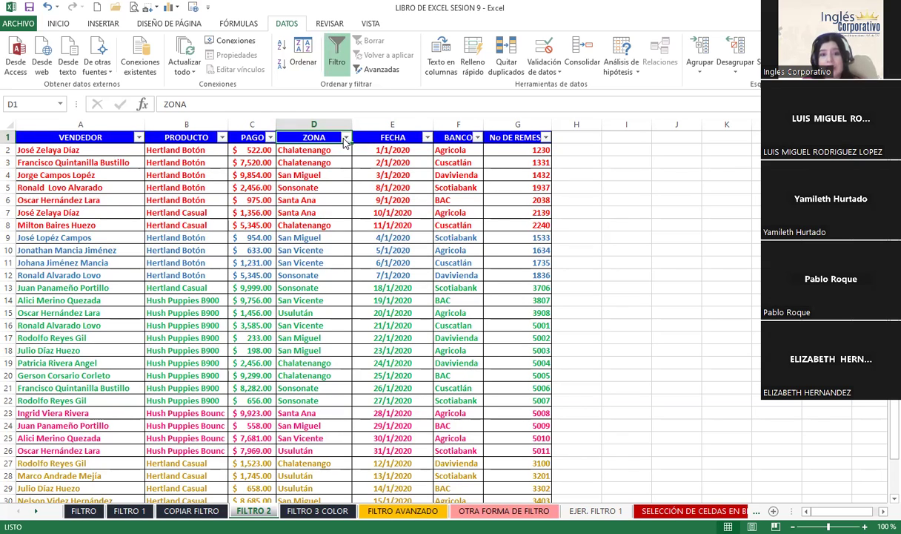
left_click(345, 137)
mouse_move(311, 213)
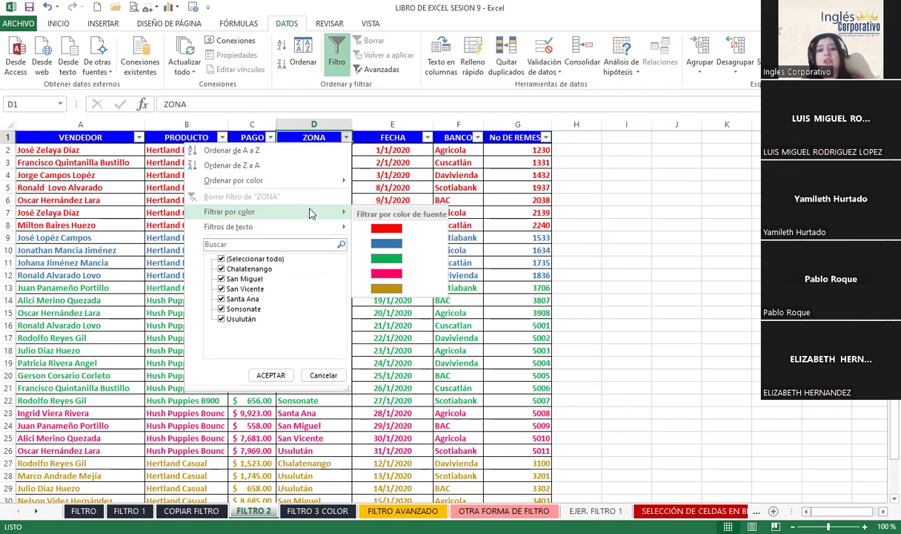
left_click(387, 275)
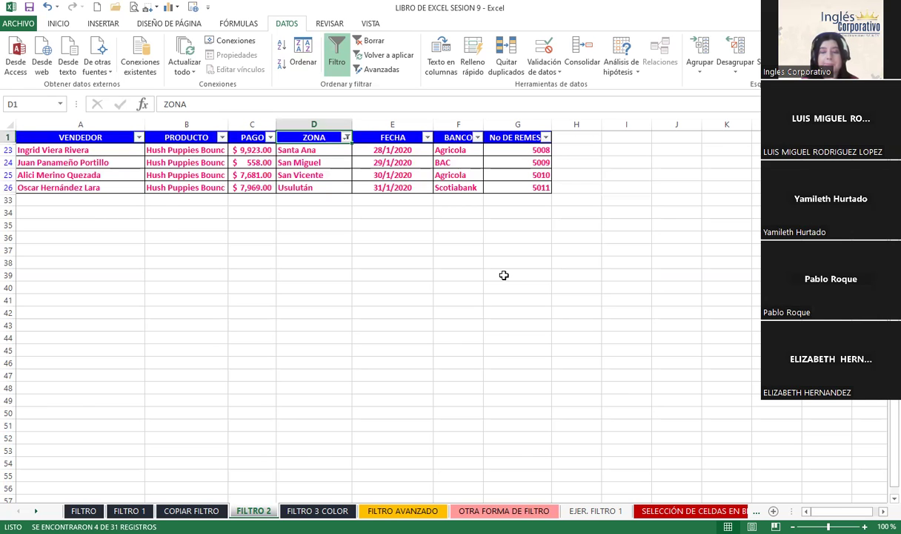
left_click(335, 50)
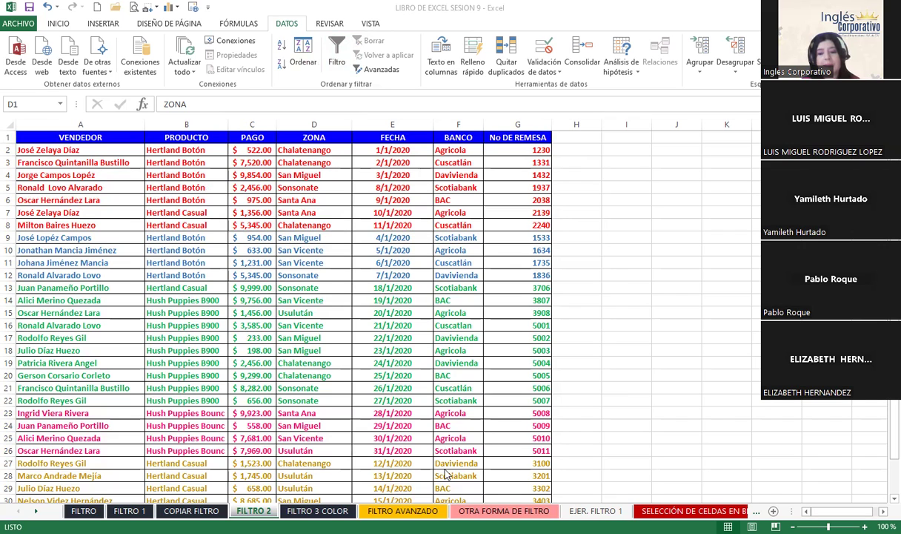
Switch to the FILTRO 3 COLOR sheet and select the ZONA header cell
left_click(317, 511)
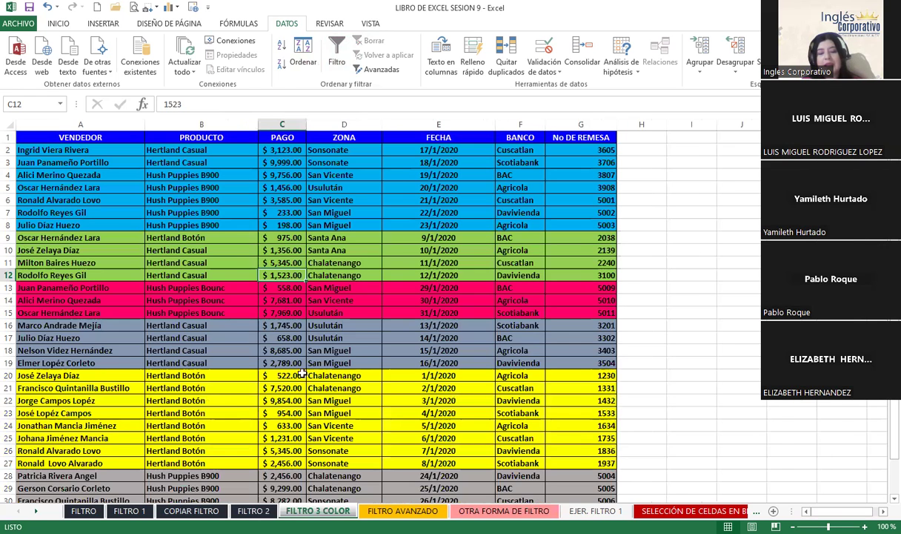
left_click(349, 317)
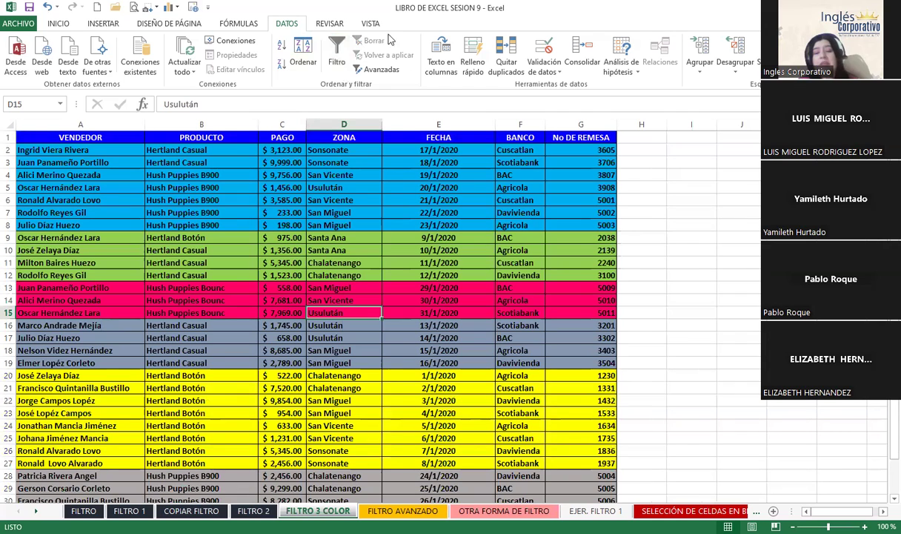
left_click(321, 137)
Turn on header filters and filter VENDEDOR by blue, then pink cell fill
left_click(337, 59)
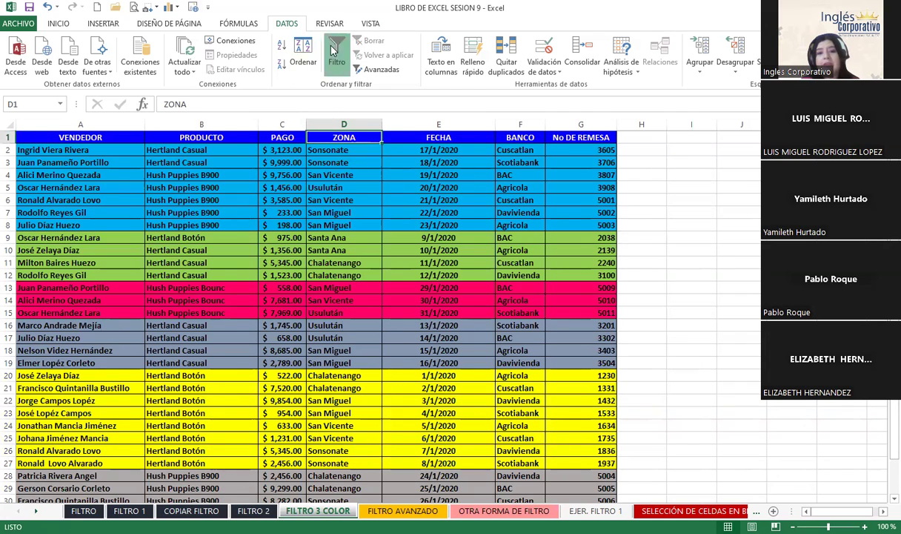
left_click(98, 143)
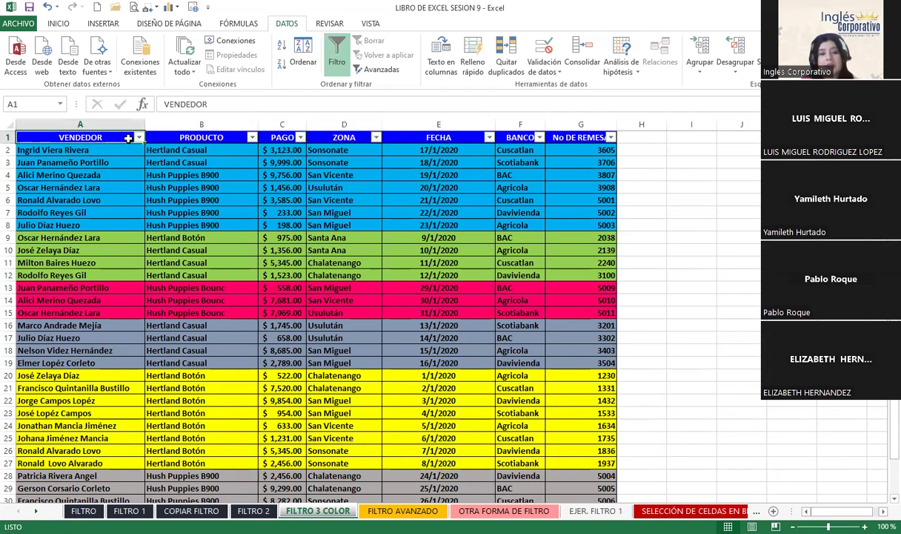
left_click(138, 137)
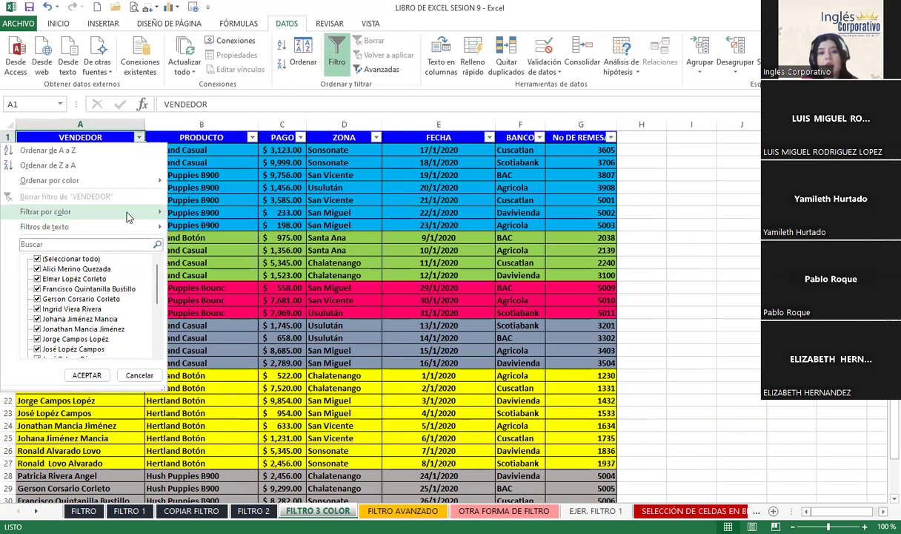
mouse_move(127, 217)
left_click(192, 229)
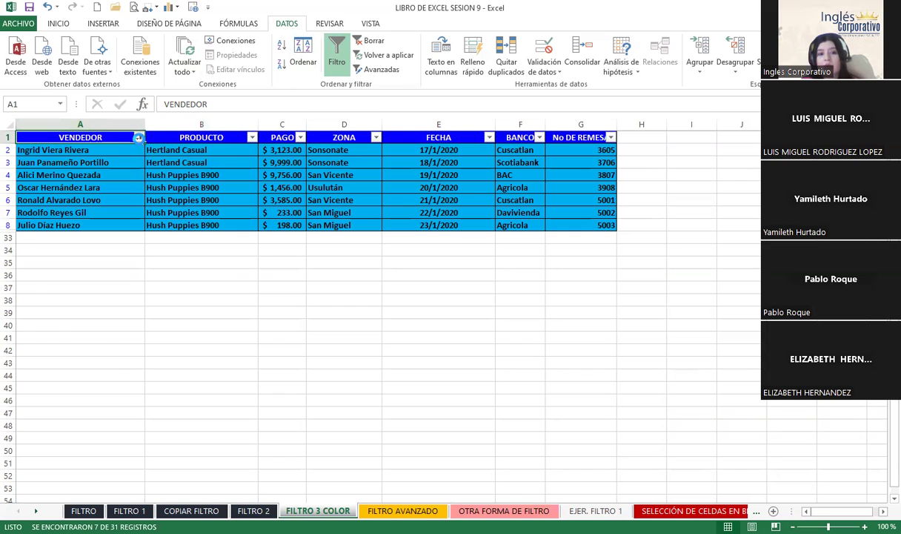
left_click(139, 138)
mouse_move(138, 212)
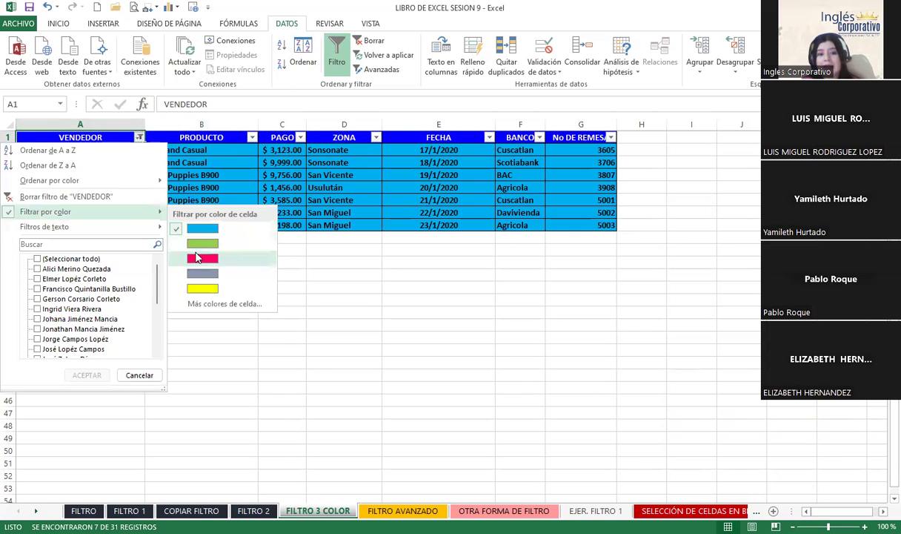
left_click(187, 243)
Filter VENDEDOR by blue, then green fill (4 of 31 rows), glancing at FILTRO 2
left_click(252, 137)
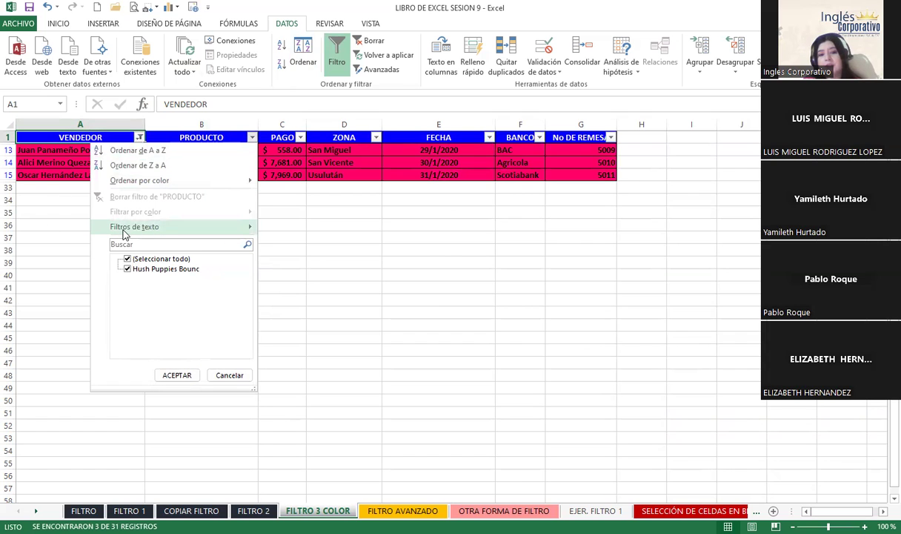
mouse_move(117, 226)
left_click(41, 187)
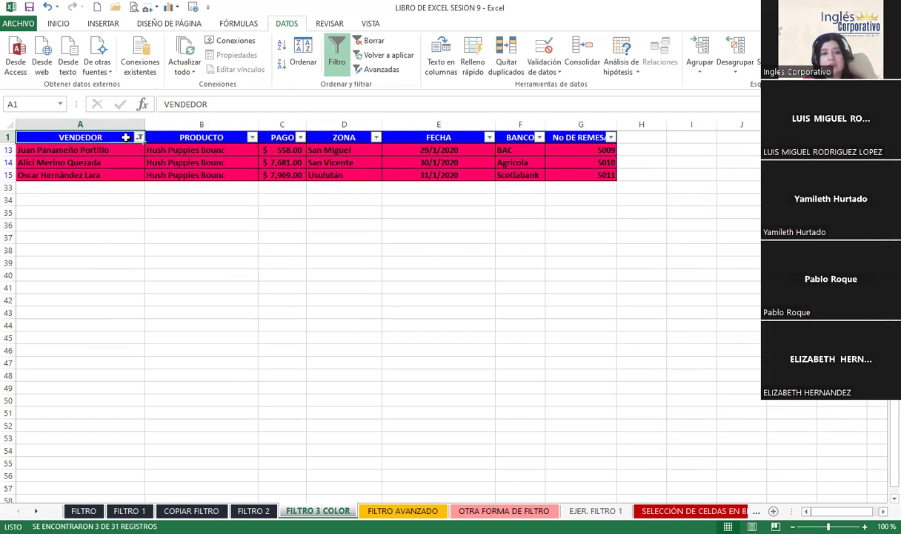
left_click(139, 138)
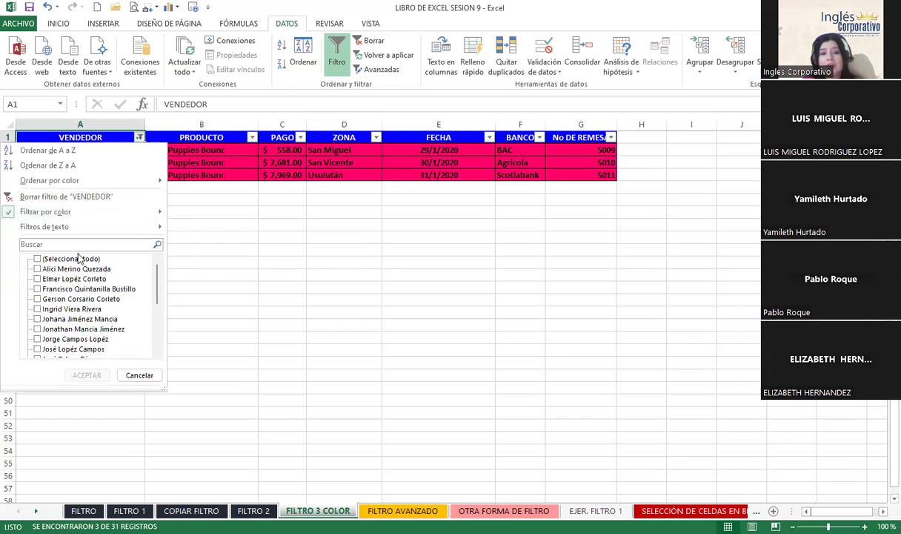
mouse_move(108, 212)
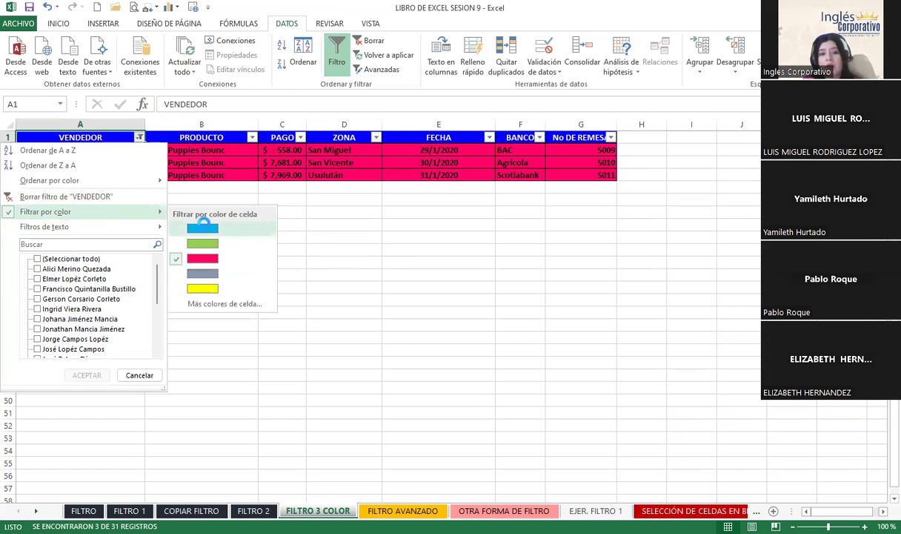
left_click(205, 228)
left_click(139, 137)
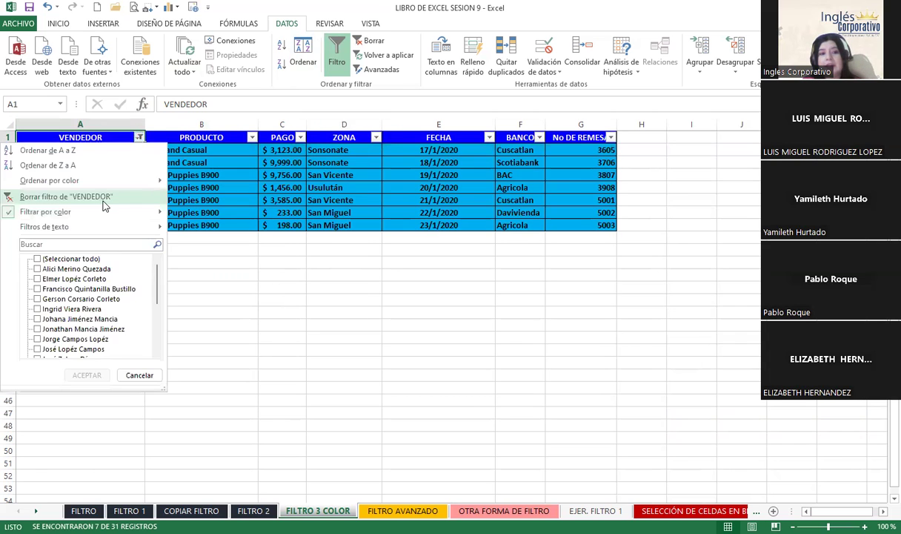
mouse_move(104, 214)
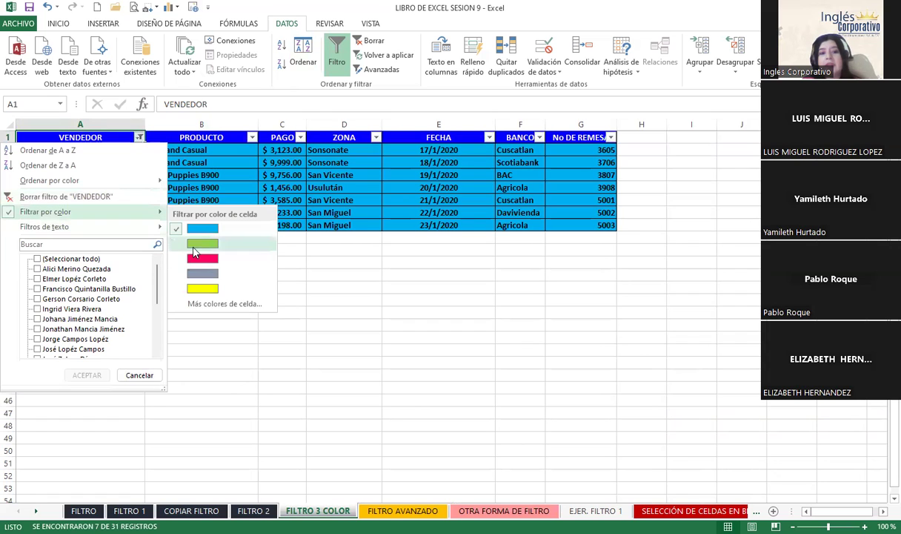
left_click(202, 242)
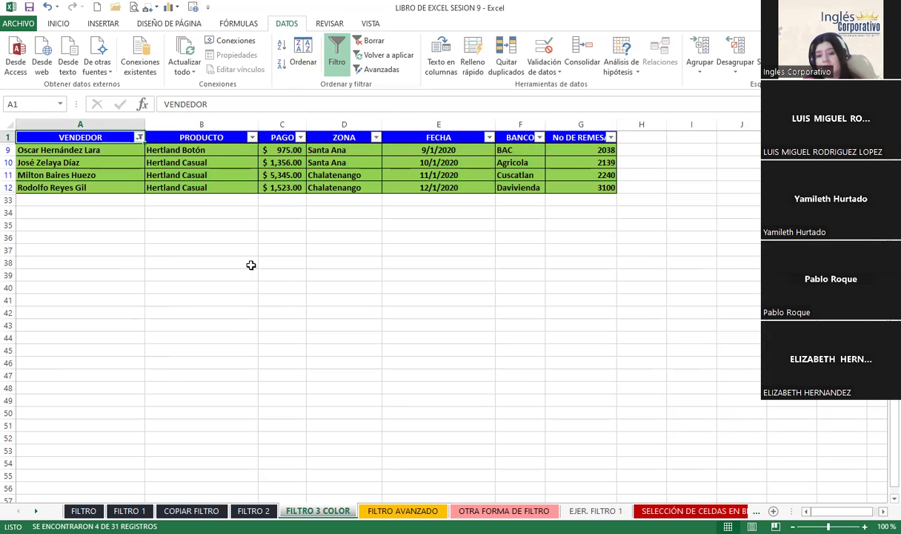
left_click(253, 510)
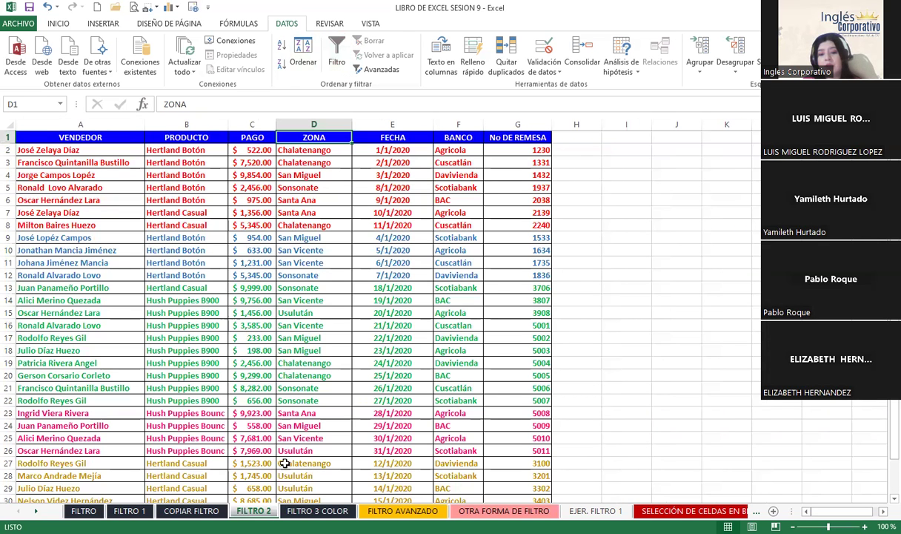
key("ctrl+Page_Down")
left_click(261, 174)
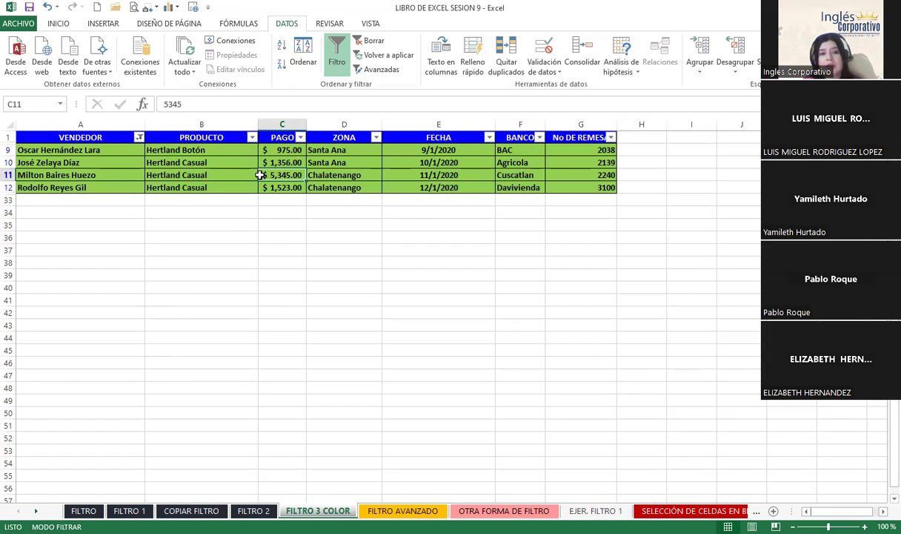
left_click(58, 23)
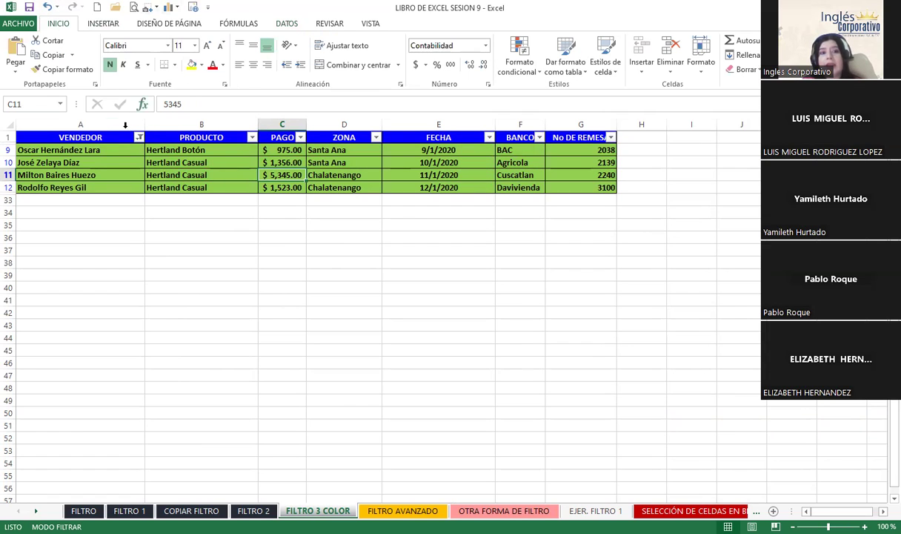
left_click(202, 66)
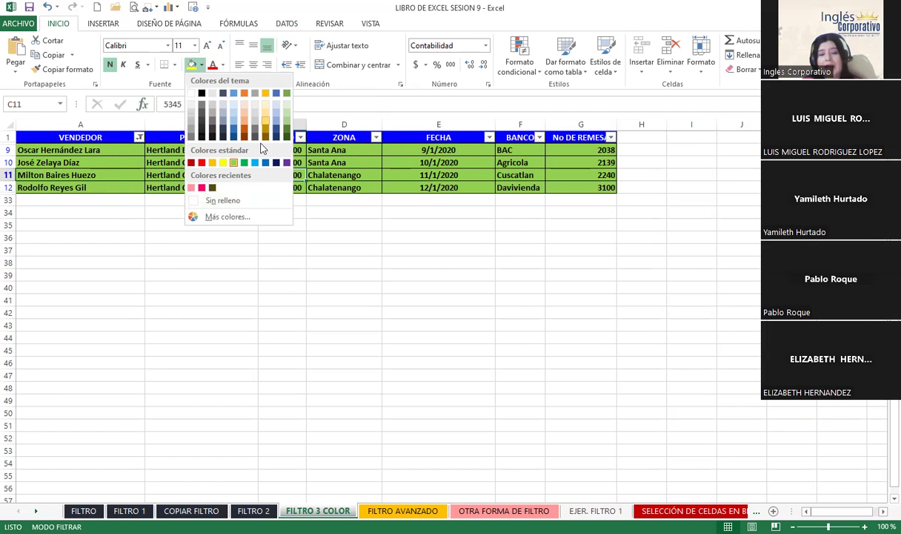
left_click(226, 217)
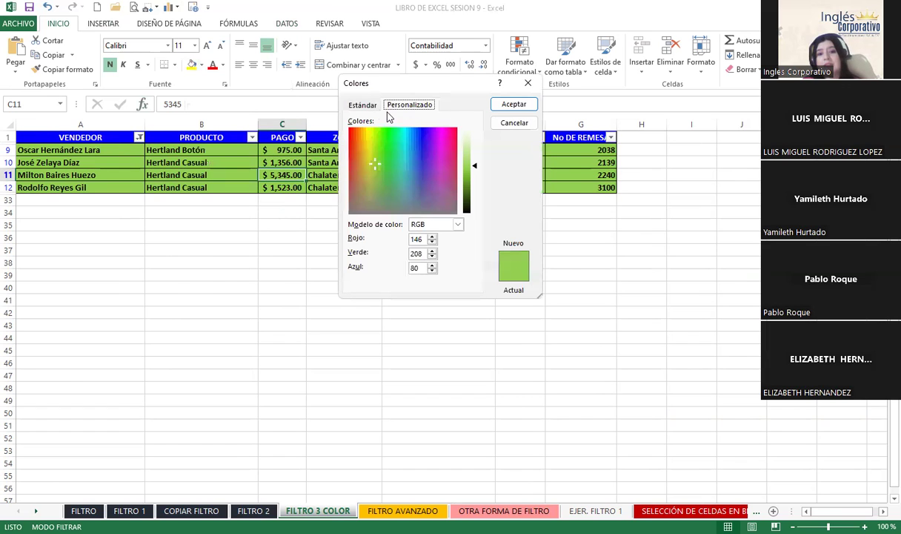
left_click_drag(478, 169, 487, 193)
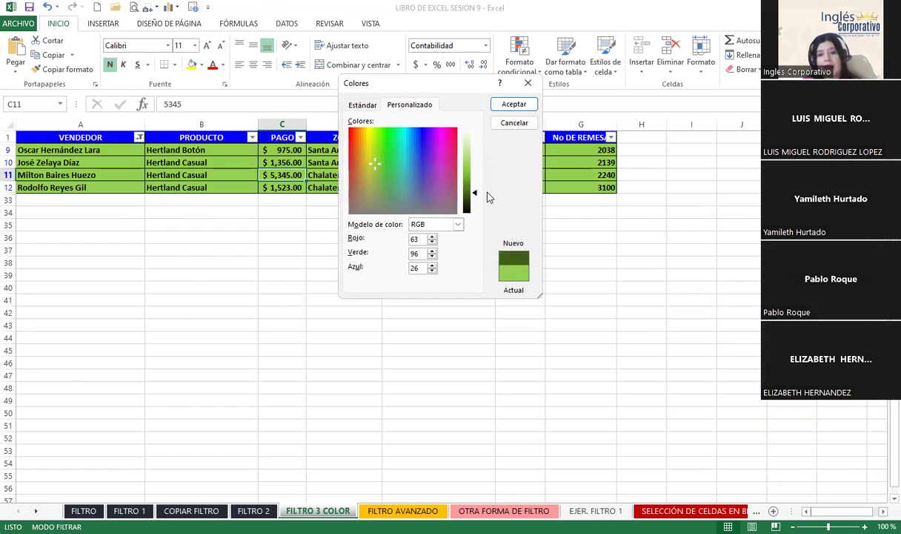
left_click(346, 104)
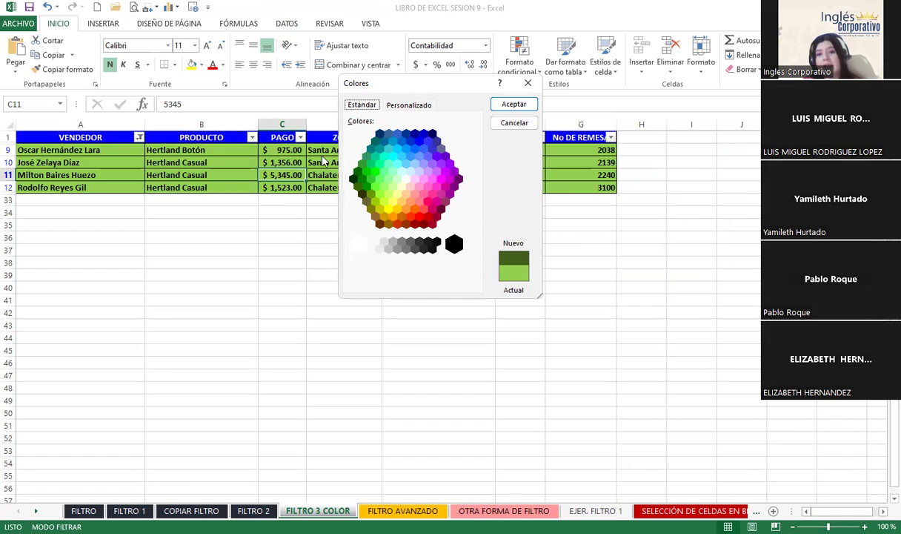
left_click(528, 83)
left_click(120, 183)
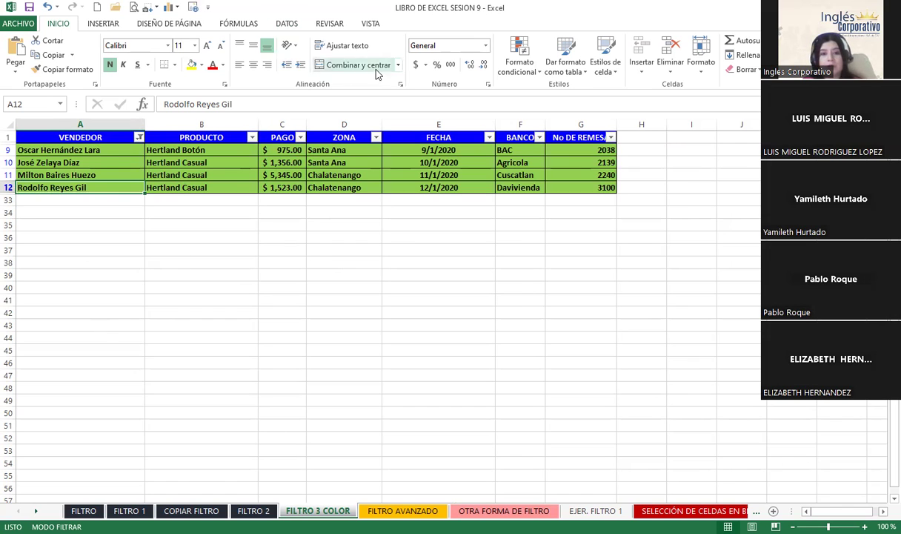
left_click(287, 23)
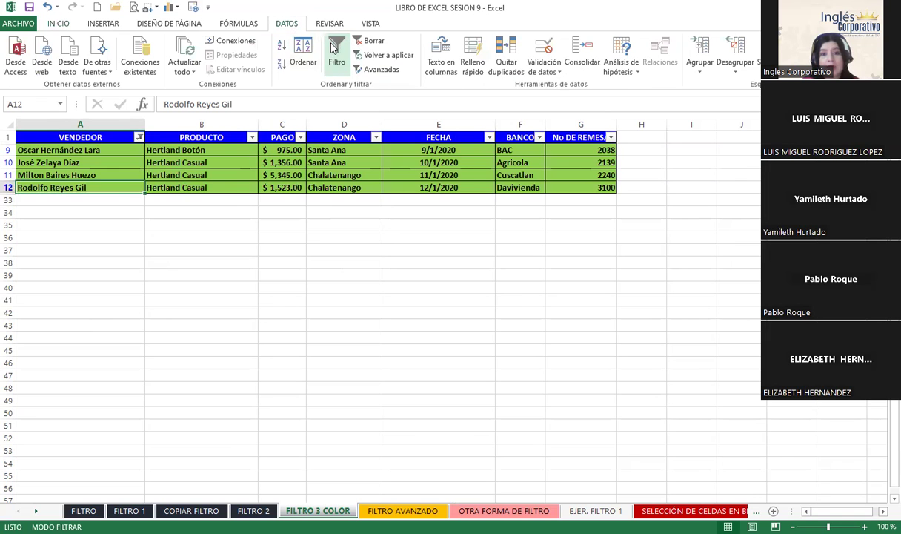
Remove the colour filter and scroll through all the colour-banded records
left_click(336, 56)
left_click(346, 313)
scroll(385, 382, "down", 4)
scroll(363, 346, "down", 1)
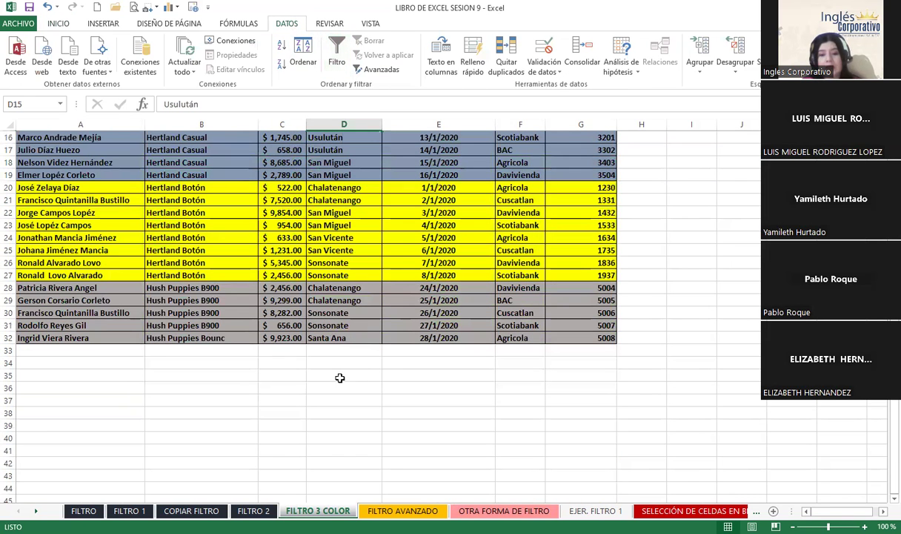
left_click(288, 324)
scroll(349, 336, "up", 4)
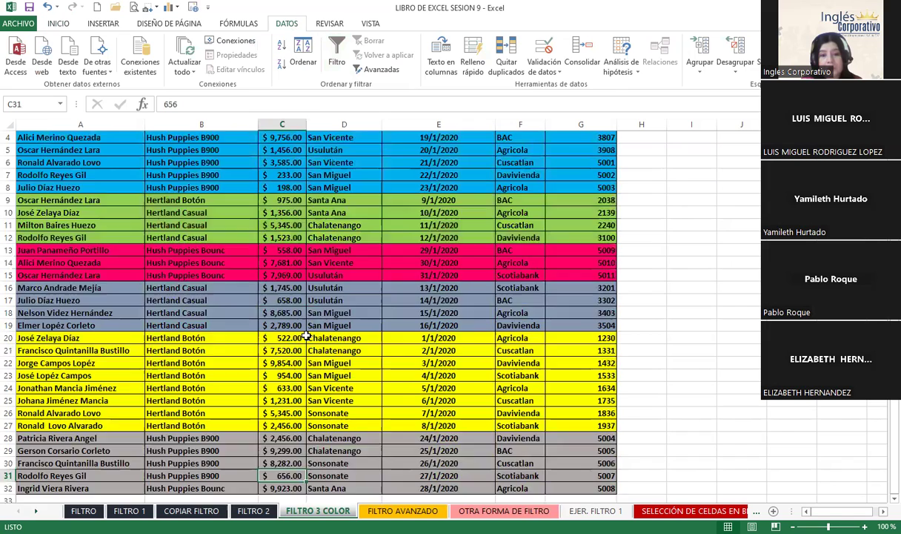
scroll(350, 335, "up", 1)
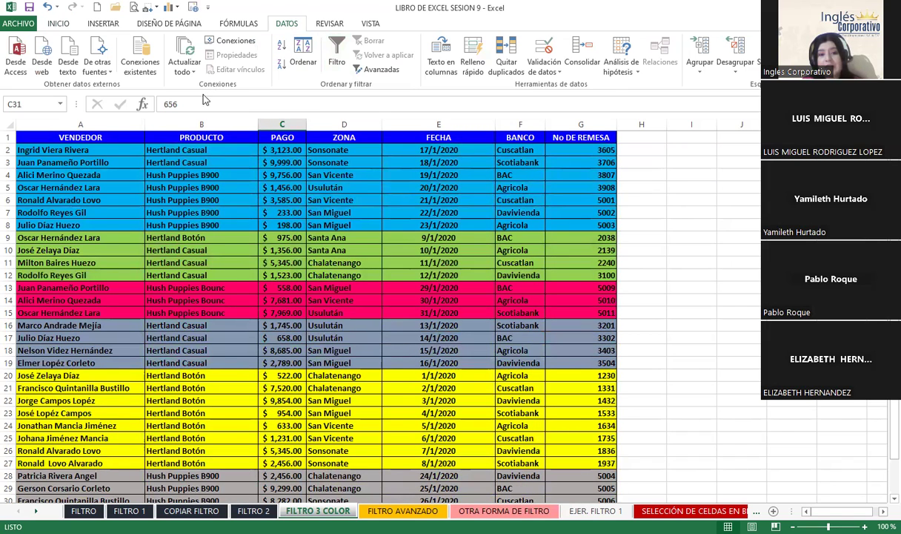
Select B1, turn filtering back on, and show the PRODUCTO text-filter options
left_click(203, 144)
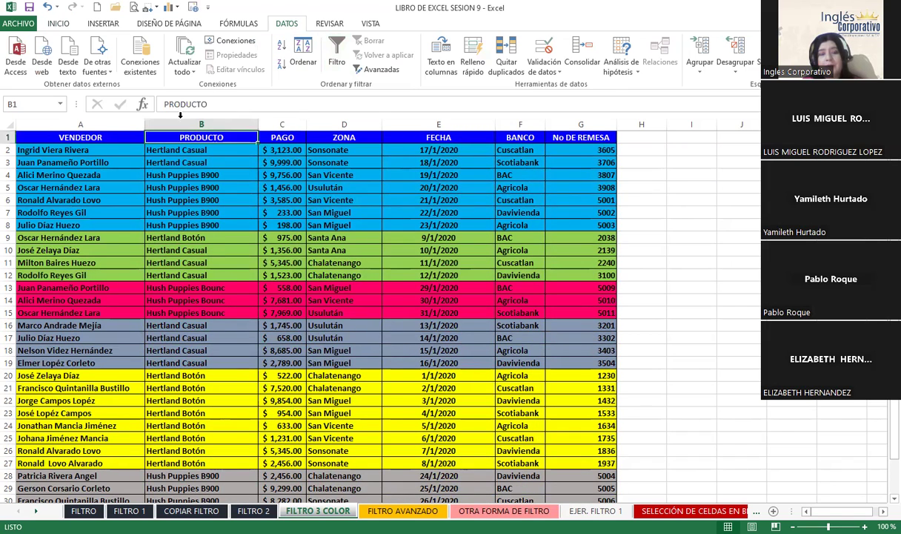
left_click(337, 43)
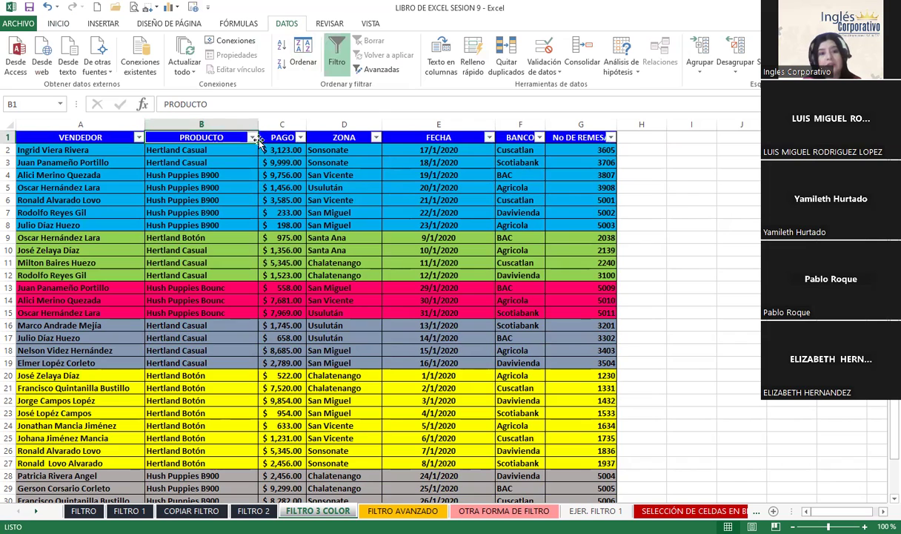
left_click(253, 138)
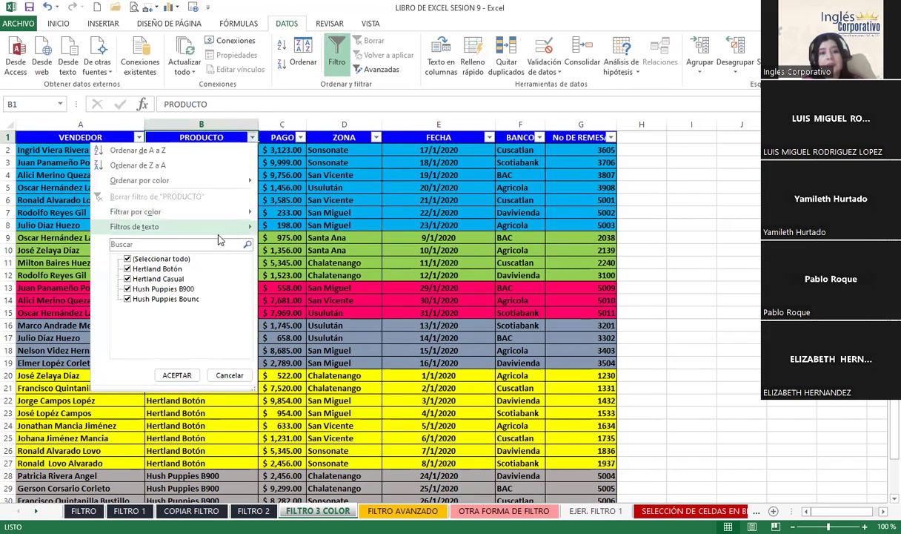
mouse_move(216, 226)
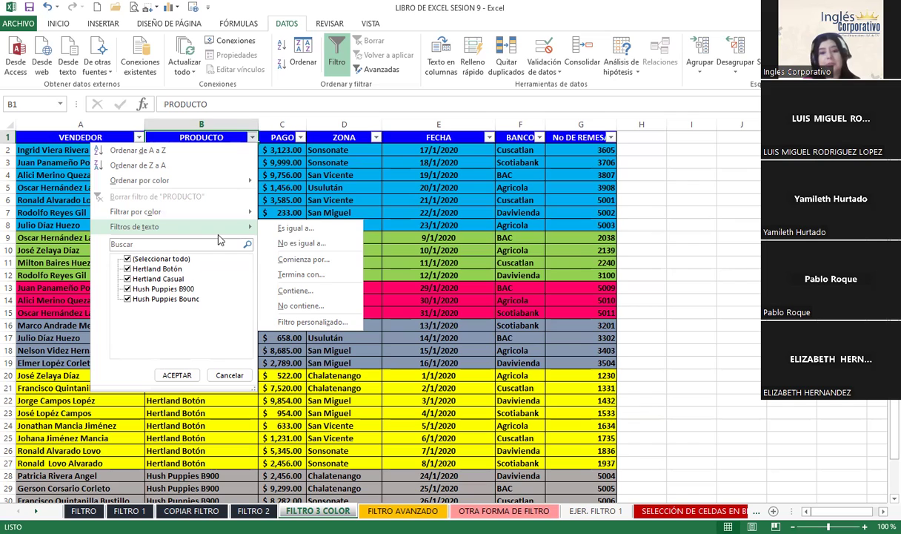
Remove all filters from the FILTRO 3 COLOR table and go to the FILTRO AVANZADO sheet
left_click(311, 321)
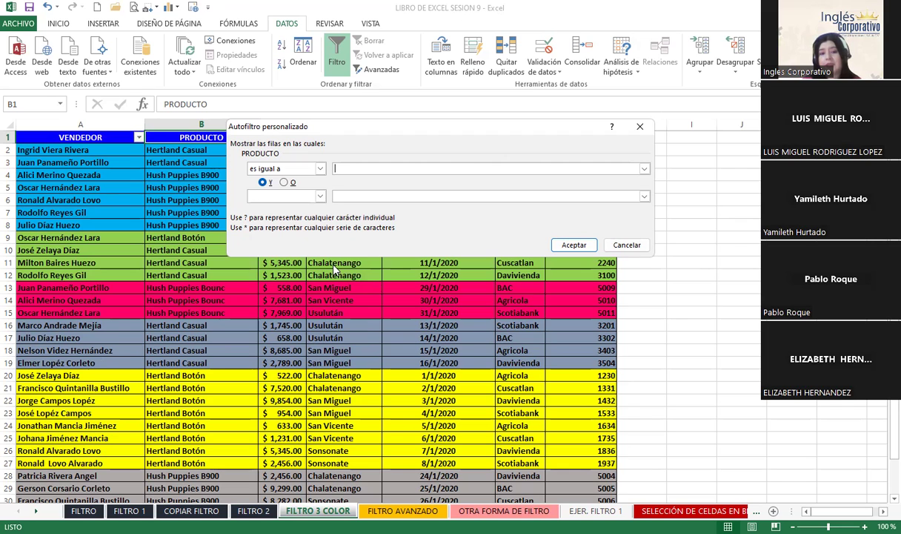
left_click(639, 126)
key("ctrl+shift+l")
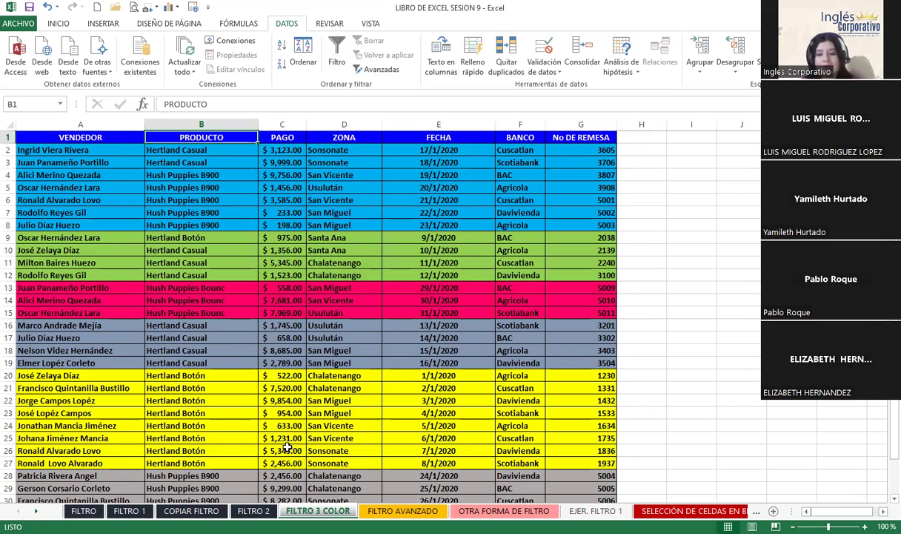
left_click(398, 513)
left_click(336, 373)
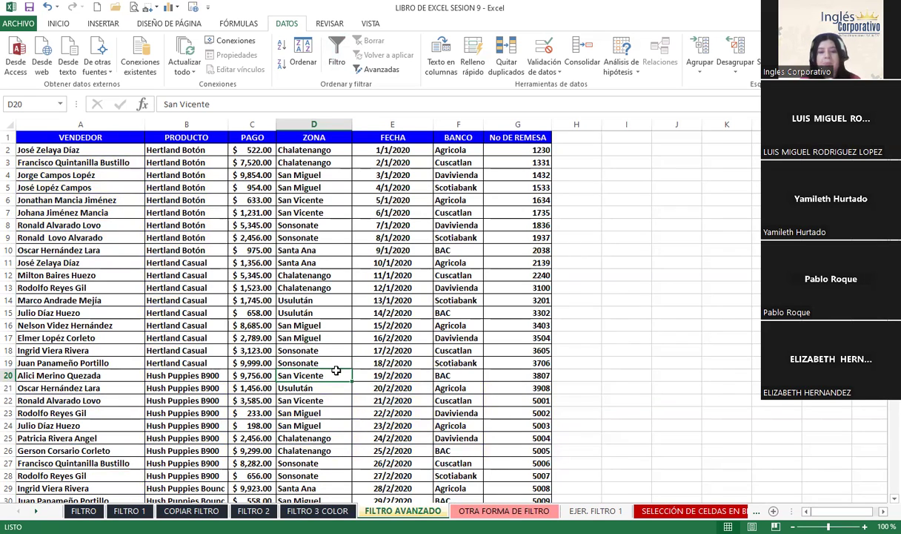
left_click(364, 300)
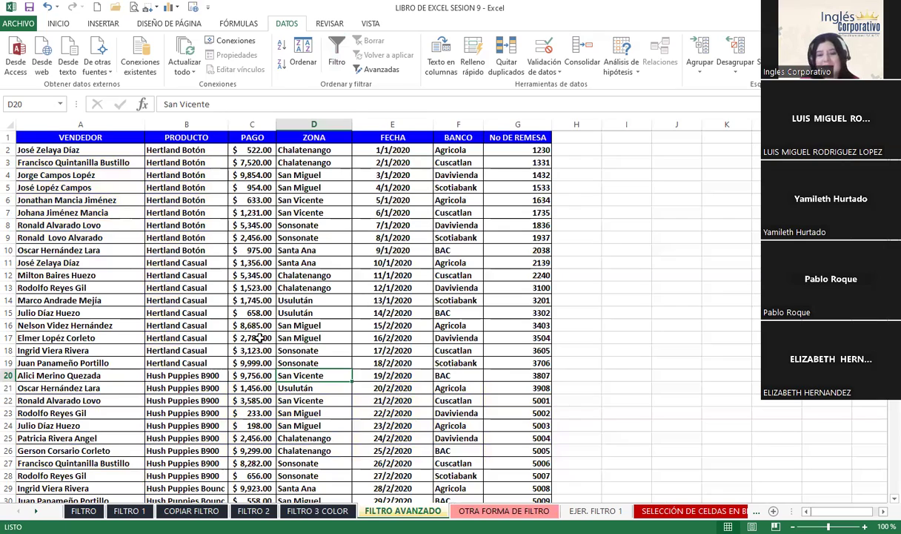
scroll(246, 321, "down", 1)
scroll(247, 321, "up", 1)
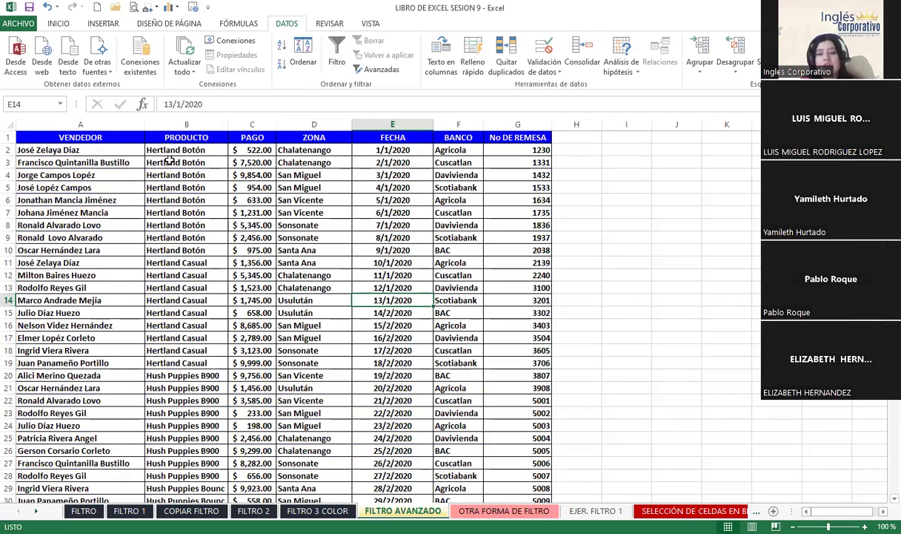
left_click(456, 145)
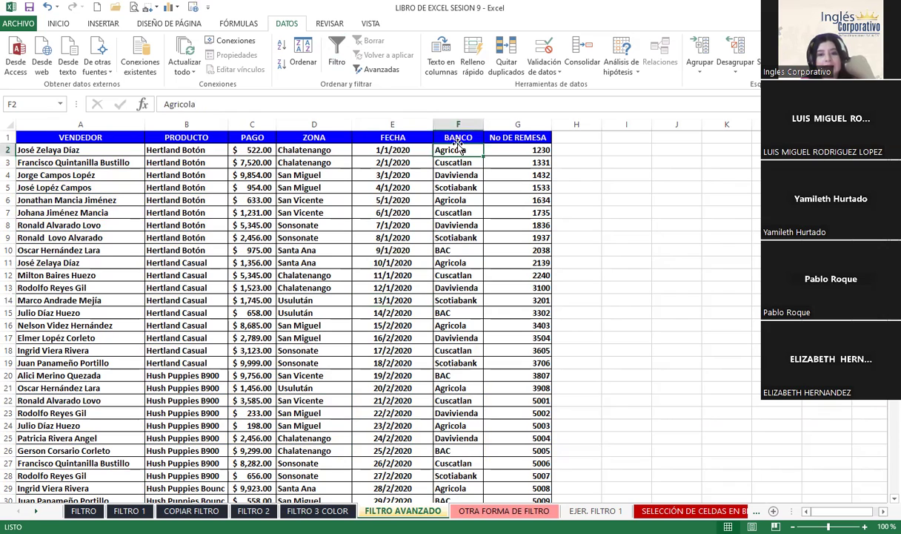
Copy the BANCO header from F1 into cell E36 below the sales table
left_click(454, 138)
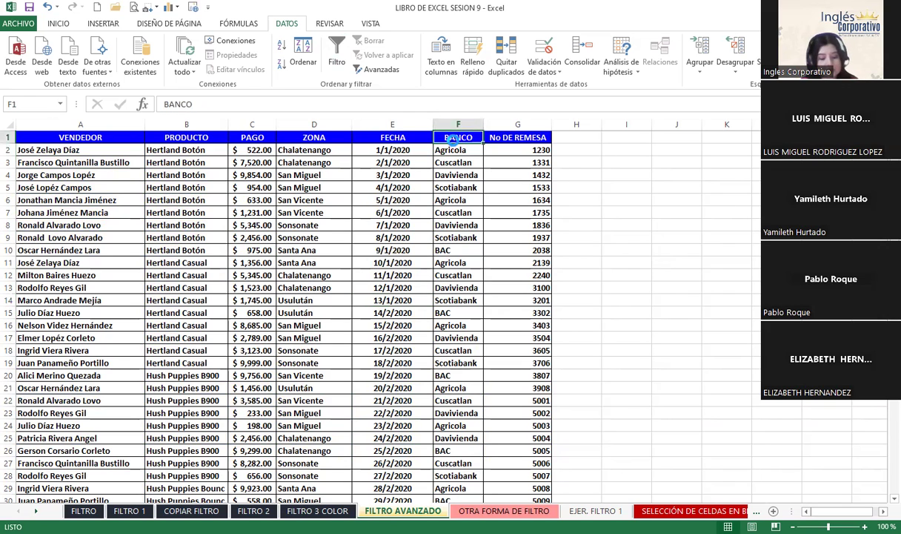
key("ctrl+c")
scroll(407, 334, "down", 4)
scroll(338, 295, "down", 5)
left_click(391, 236)
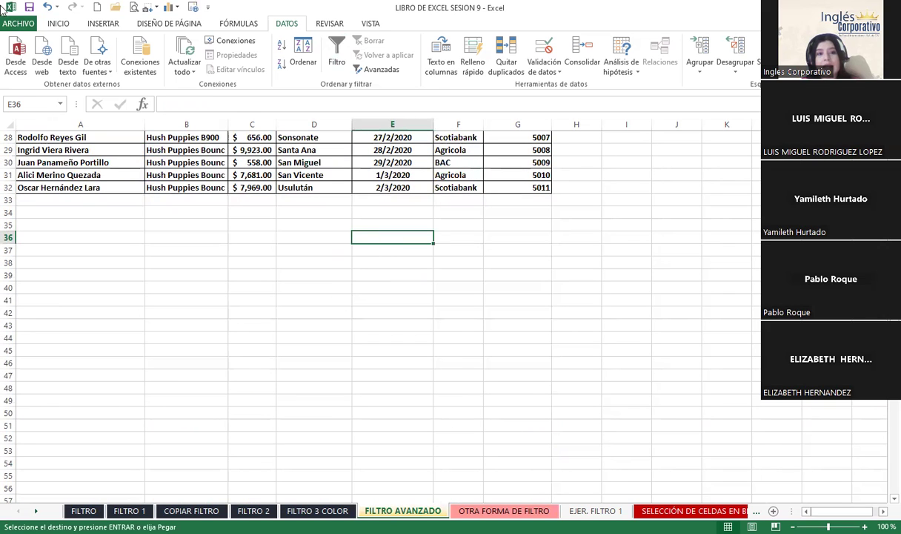
left_click(52, 23)
left_click(16, 48)
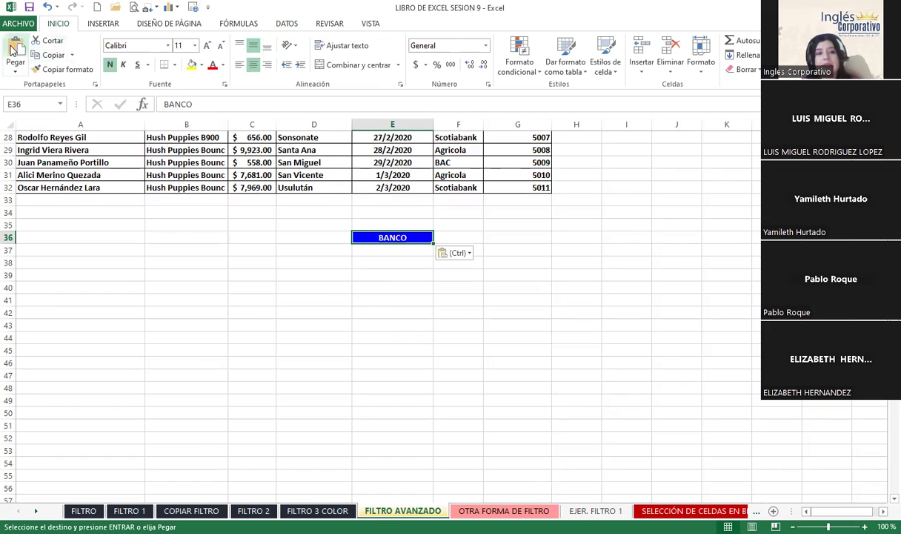
left_click(397, 300)
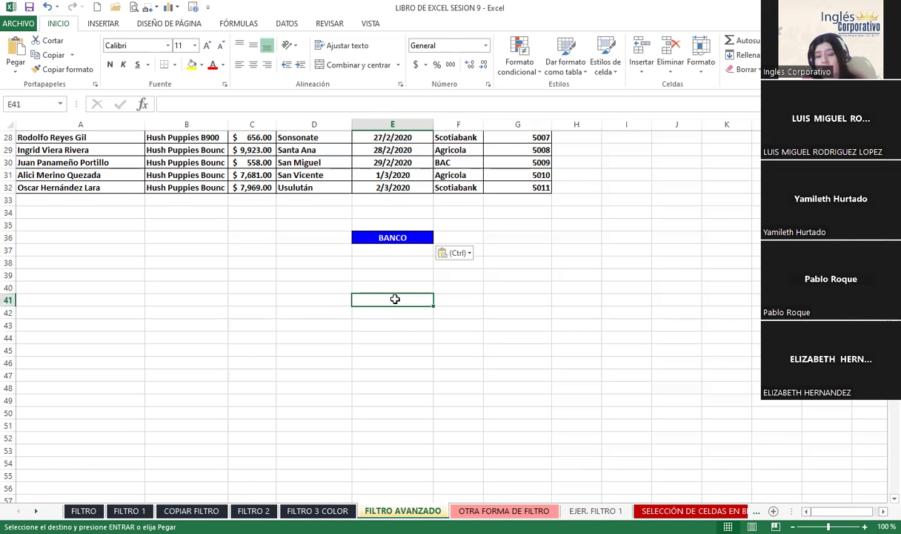
Check the pasted BANCO header in E36, then select the Agricola cell F2
scroll(395, 299, "up", 3)
scroll(338, 295, "up", 3)
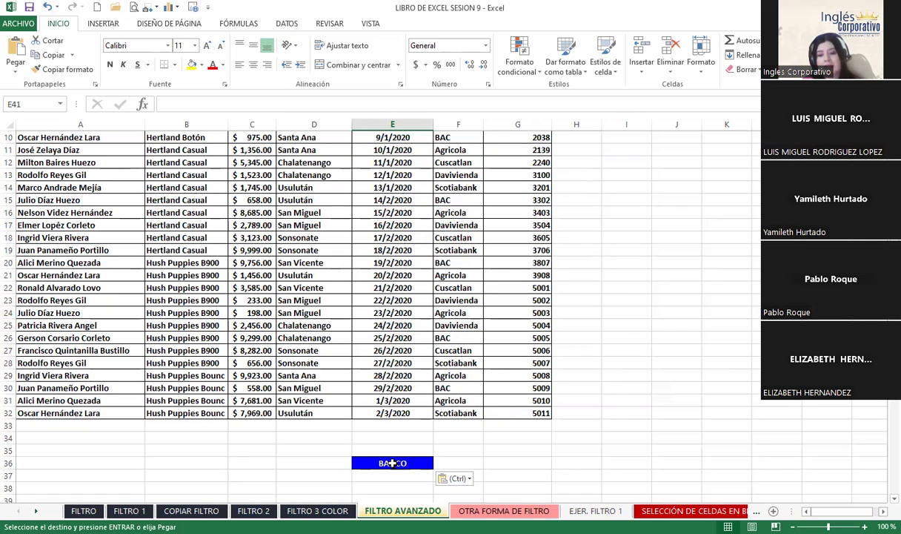
scroll(378, 468, "up", 3)
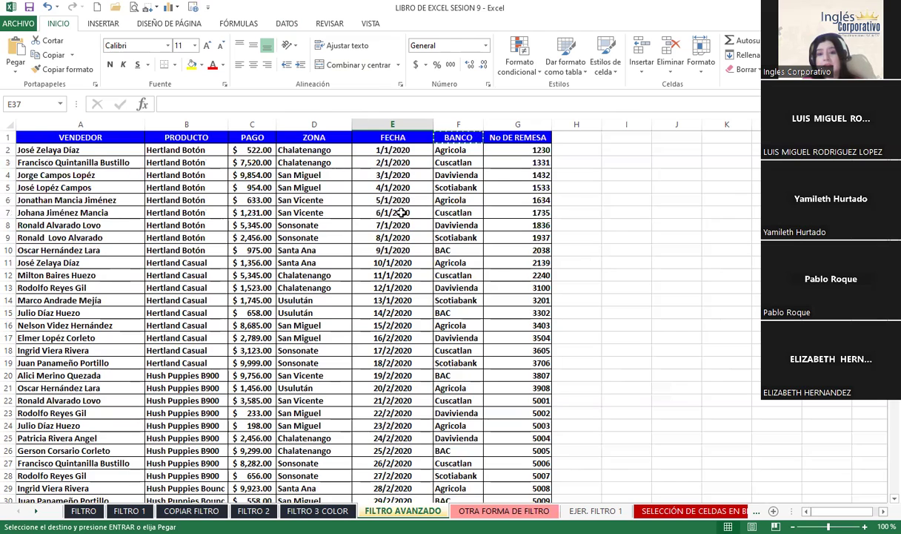
scroll(363, 400, "down", 5)
left_click(358, 398)
left_click(395, 386)
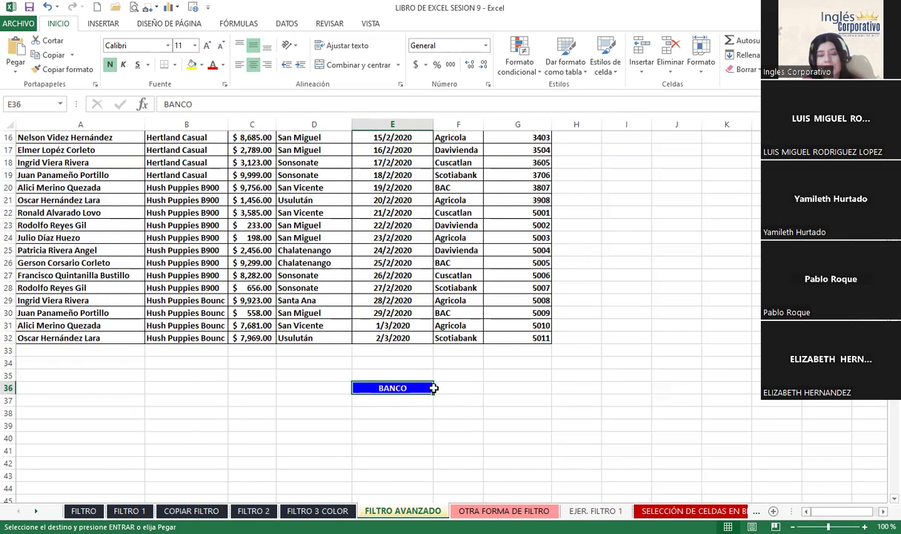
scroll(404, 369, "up", 5)
left_click(463, 150)
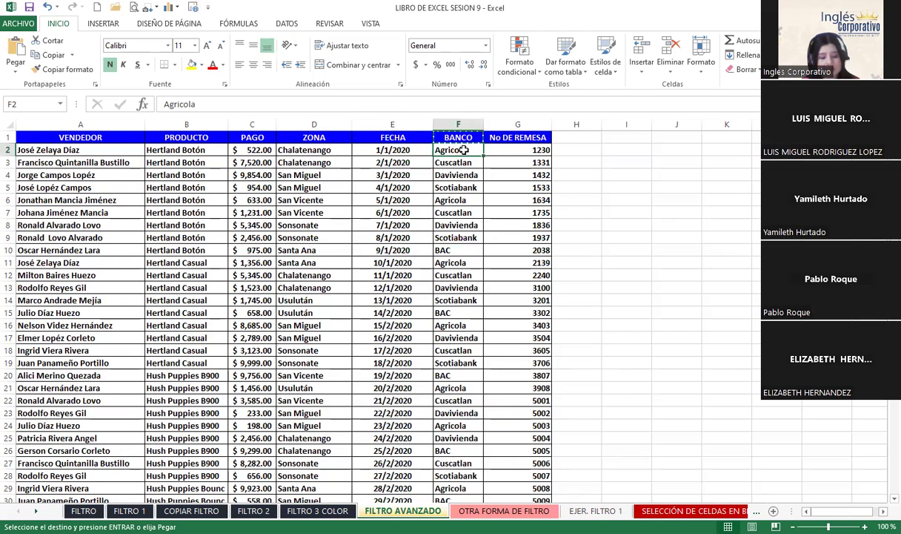
Paste Agricola into E37 under the BANCO header to form the E36:E37 criteria block
scroll(390, 272, "down", 10)
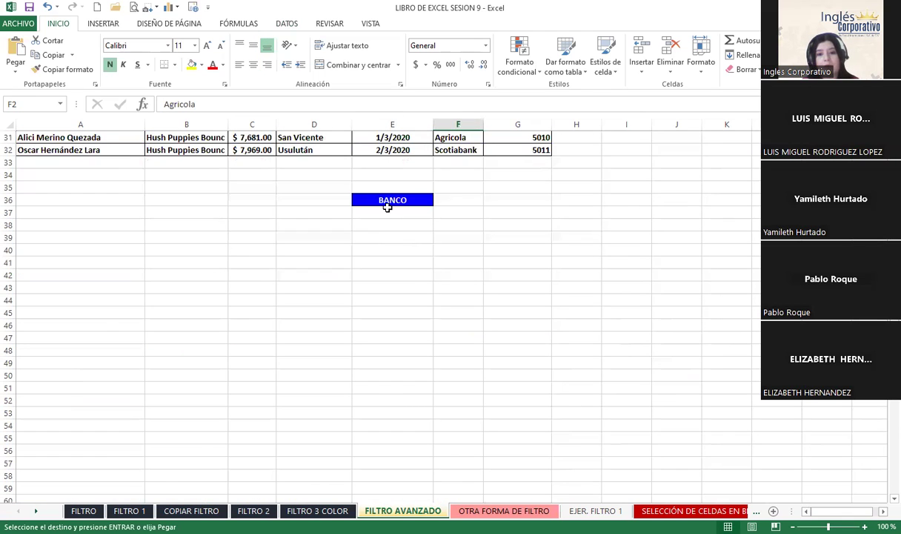
left_click(388, 215)
key("ctrl+v")
left_click_drag(371, 289, 397, 302)
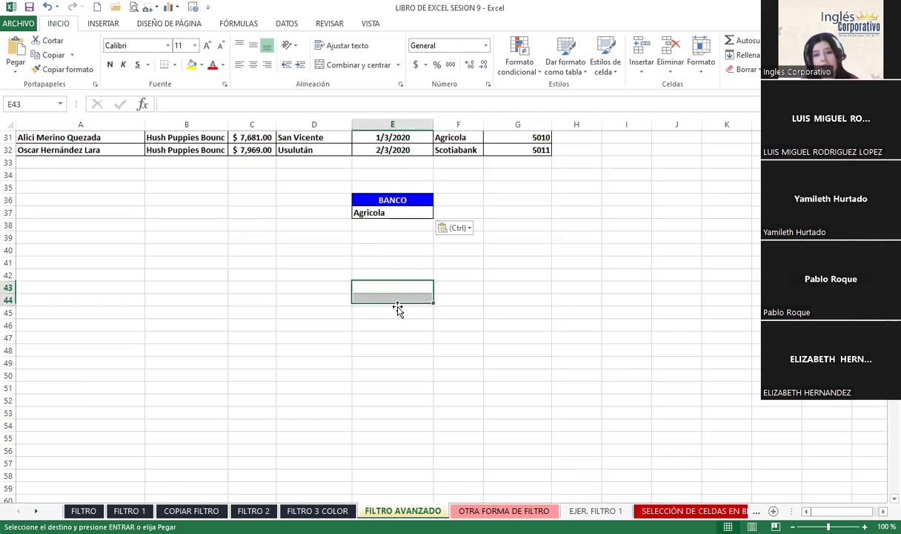
scroll(369, 360, "up", 4)
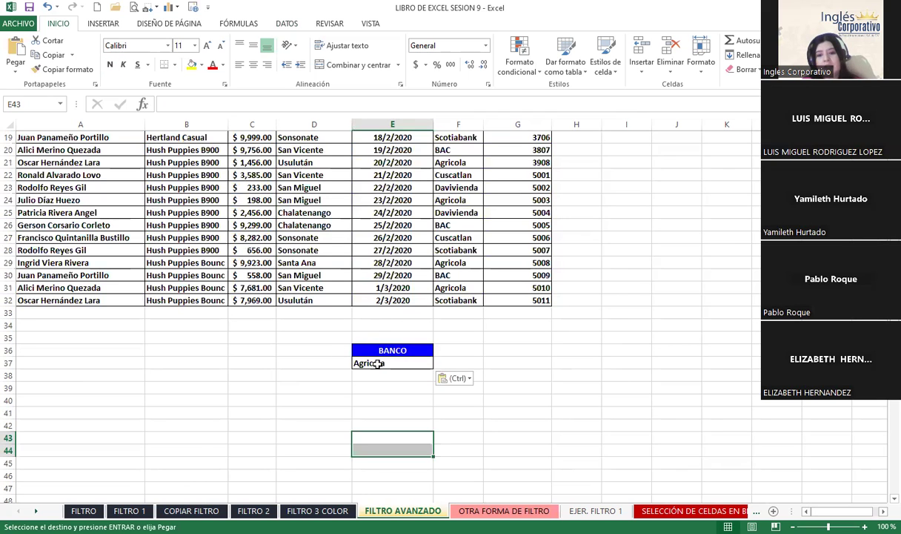
left_click_drag(401, 350, 404, 363)
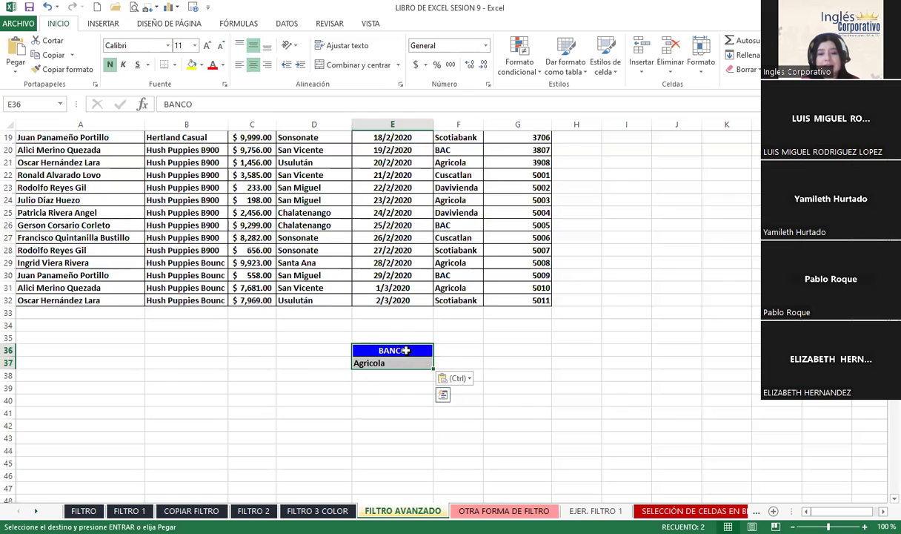
left_click(406, 351)
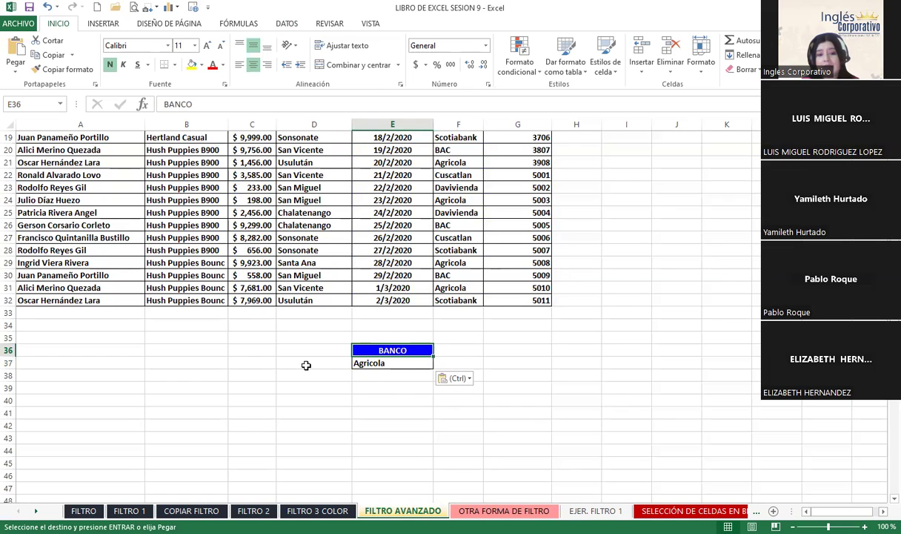
left_click(17, 373)
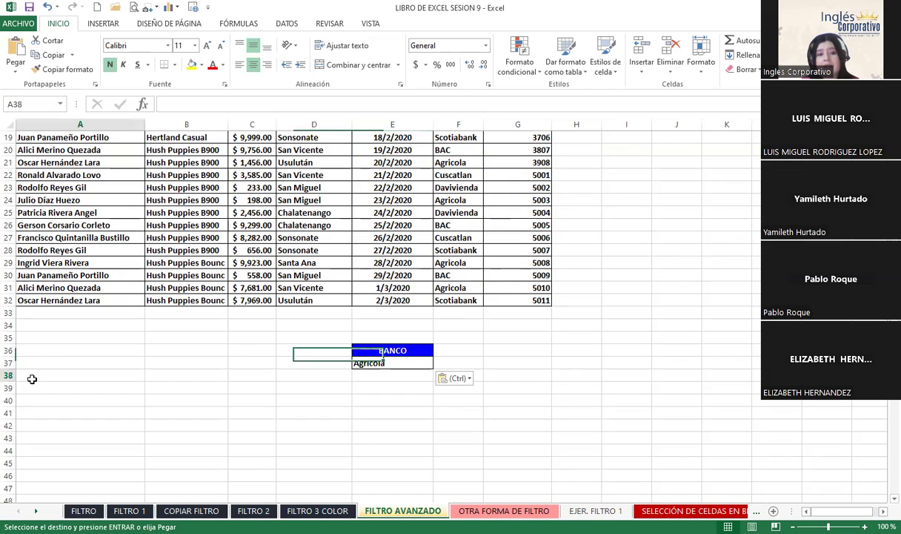
left_click(8, 375)
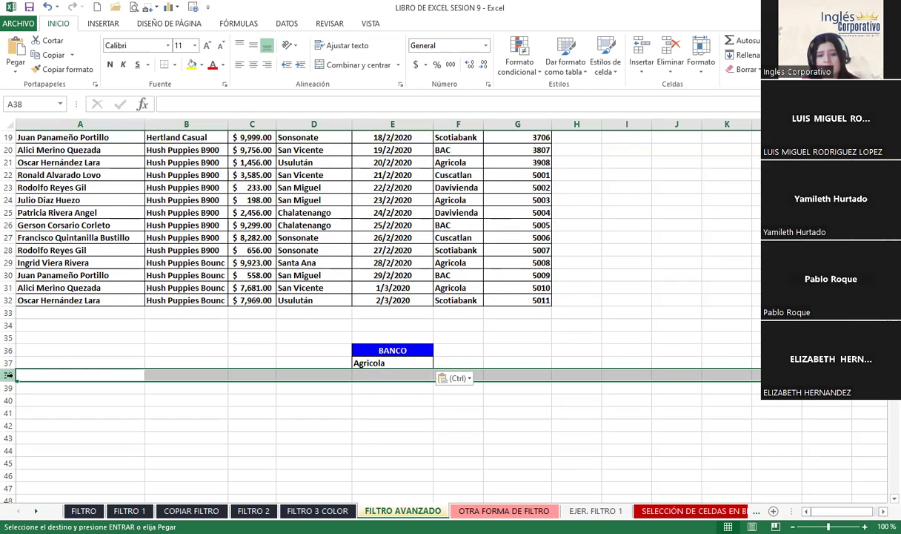
left_click(42, 388)
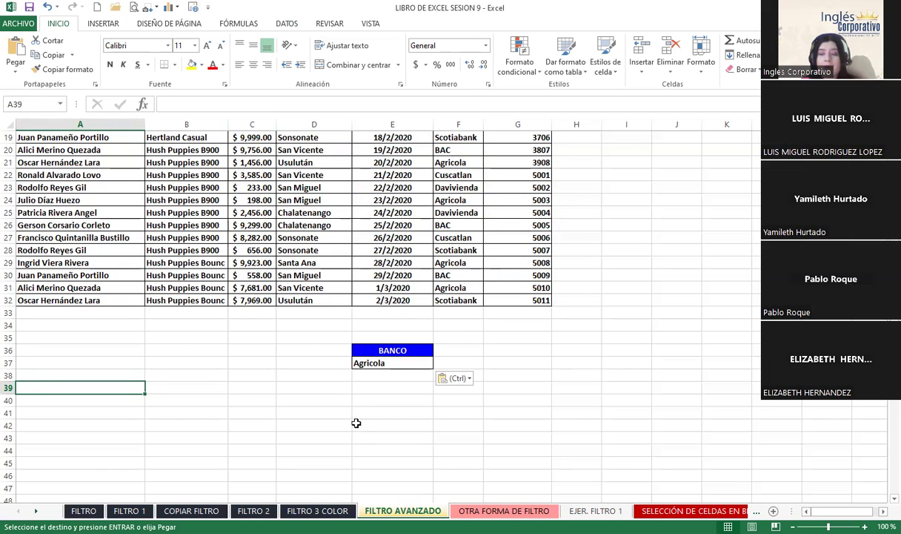
scroll(355, 422, "up", 4)
scroll(351, 430, "up", 2)
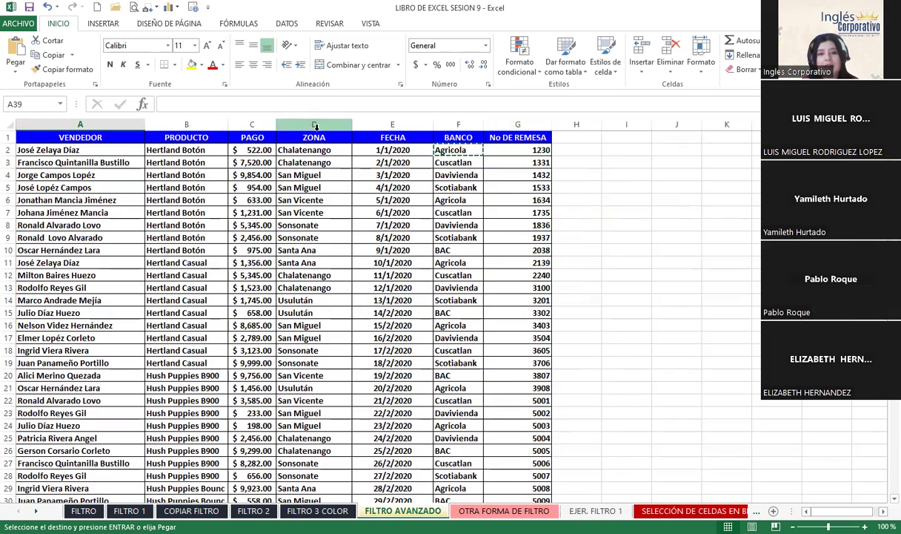
left_click(305, 166)
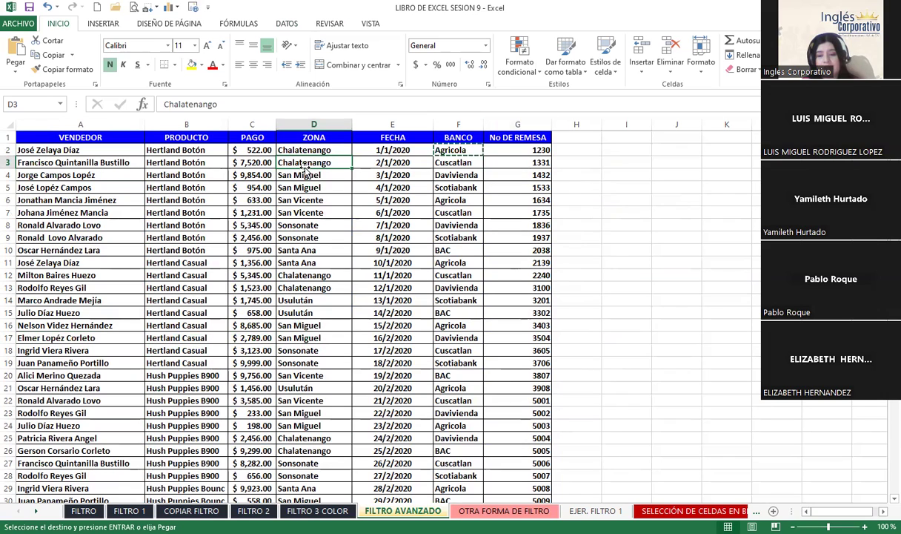
left_click(286, 23)
left_click(382, 71)
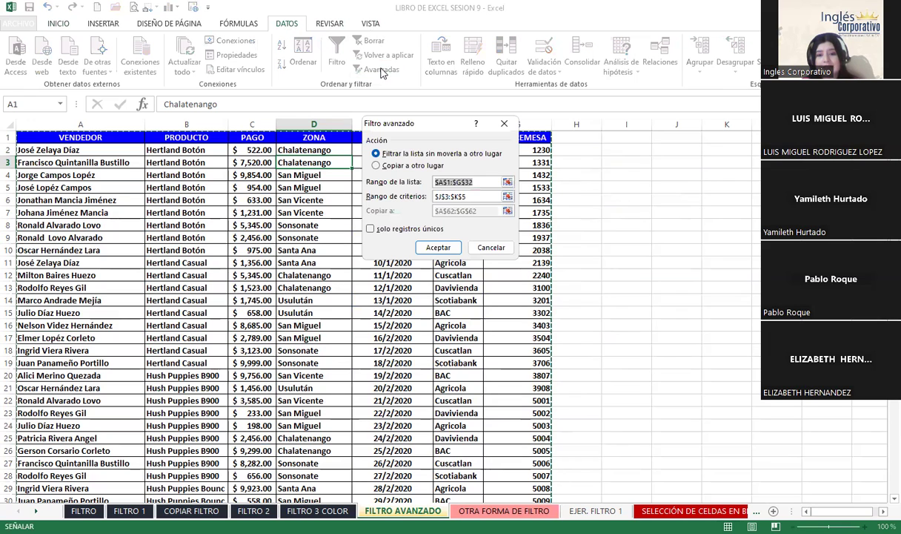
left_click(455, 182)
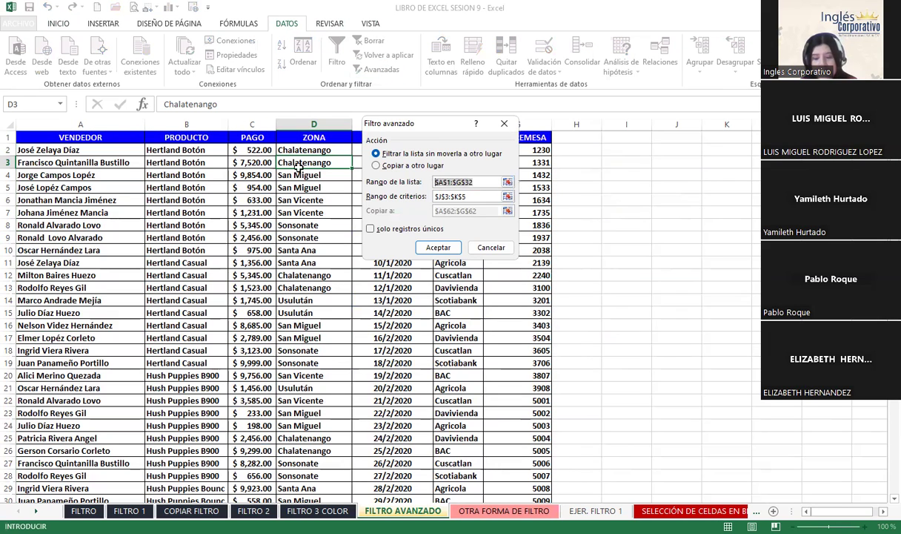
key("Delete")
left_click(453, 197)
key("Delete")
left_click(376, 167)
key("Delete")
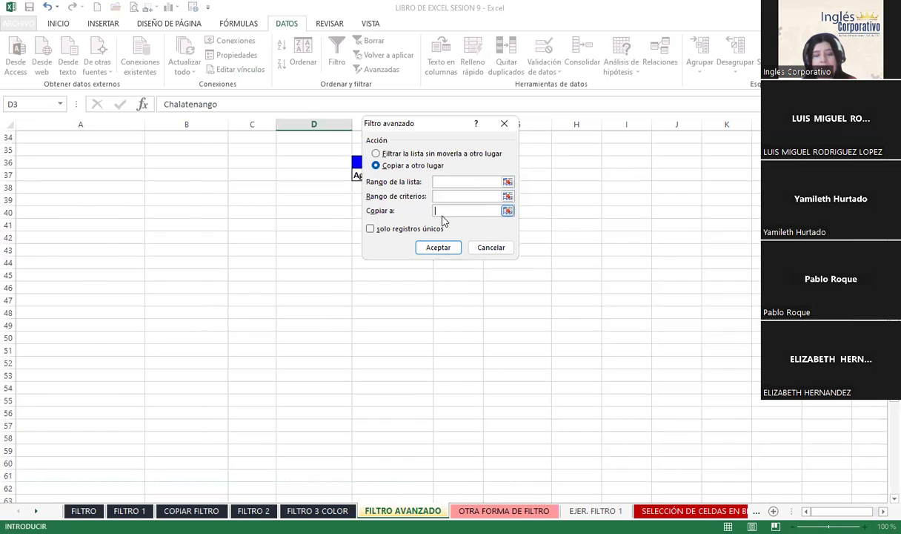
scroll(412, 217, "up", 9)
left_click(371, 153)
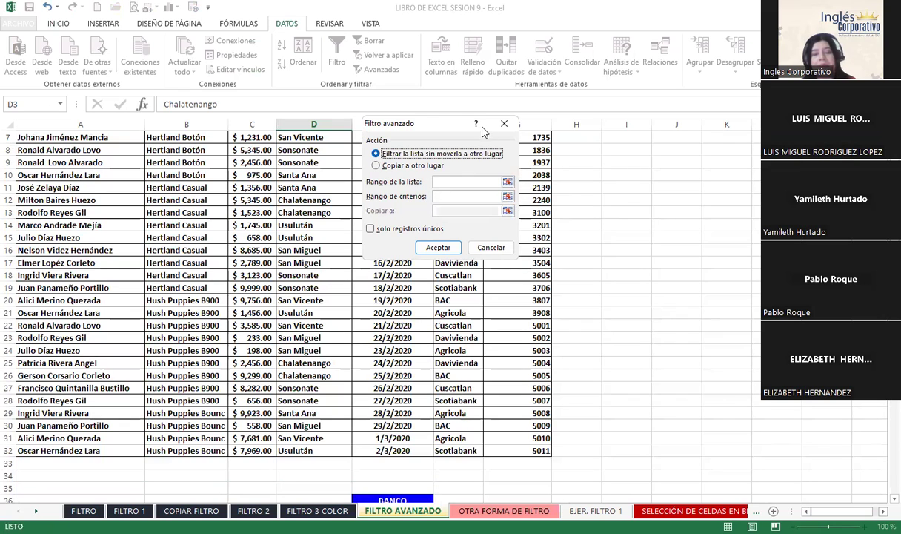
left_click(438, 246)
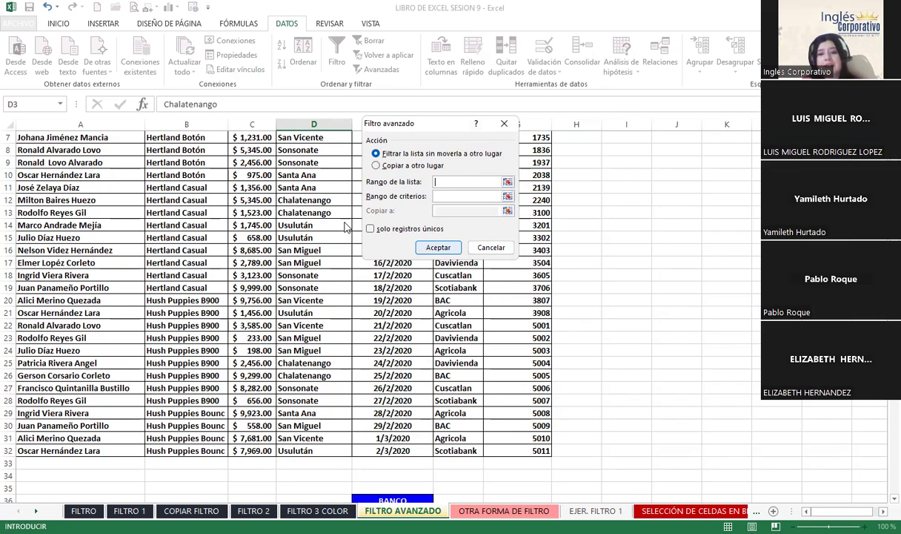
left_click(453, 296)
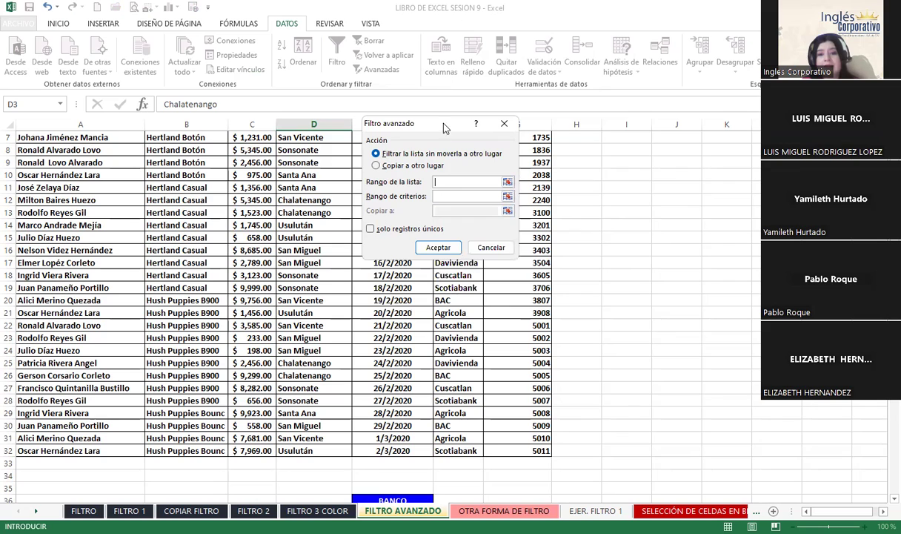
left_click_drag(418, 122, 517, 122)
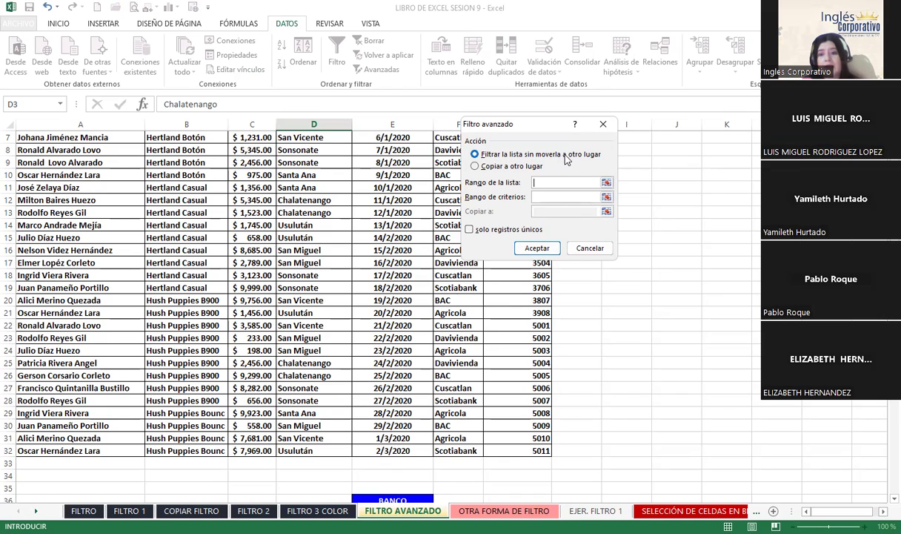
Reopen the advanced filter, clear the criteria range and choose copying results to another location
key("Escape")
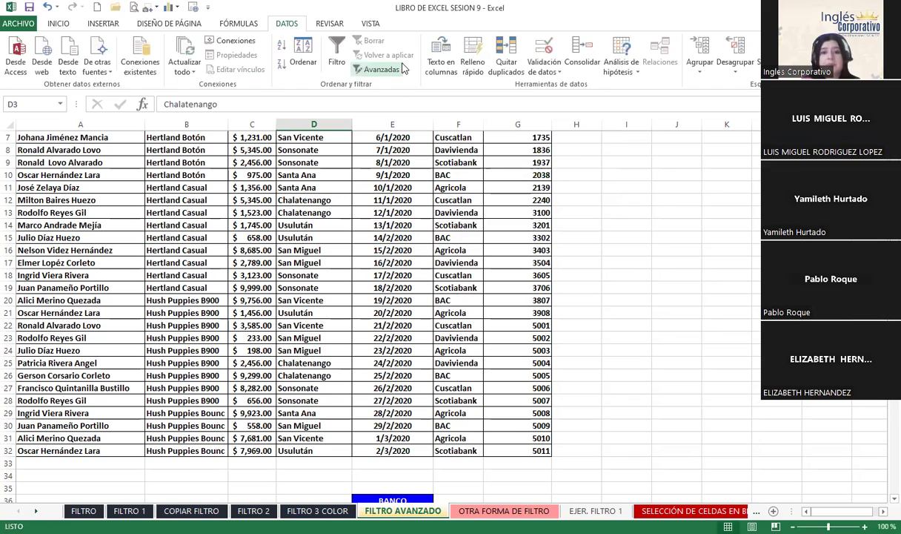
left_click(381, 69)
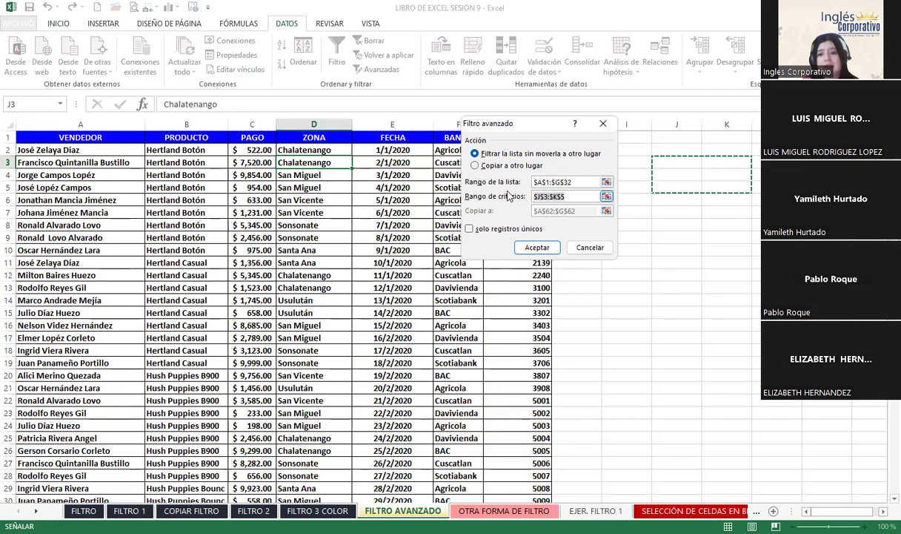
left_click(567, 196)
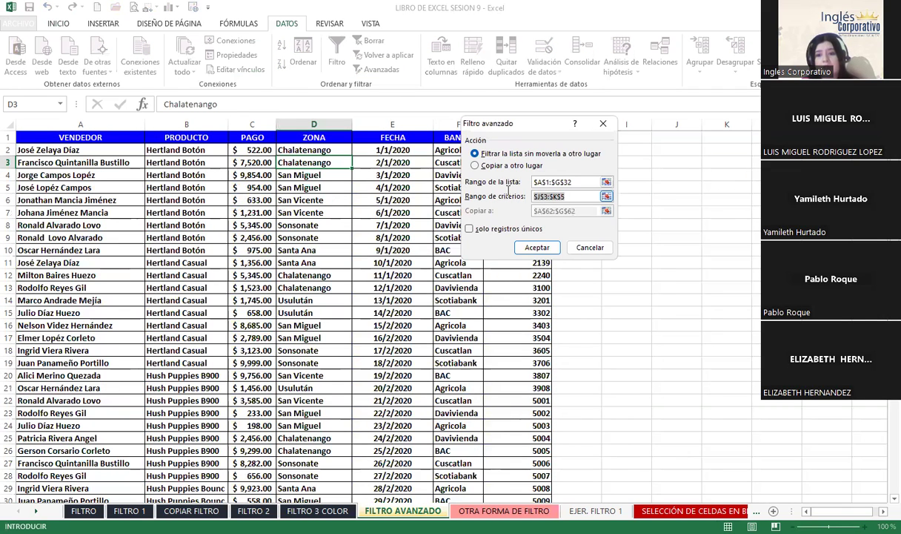
key("BackSpace")
left_click(474, 165)
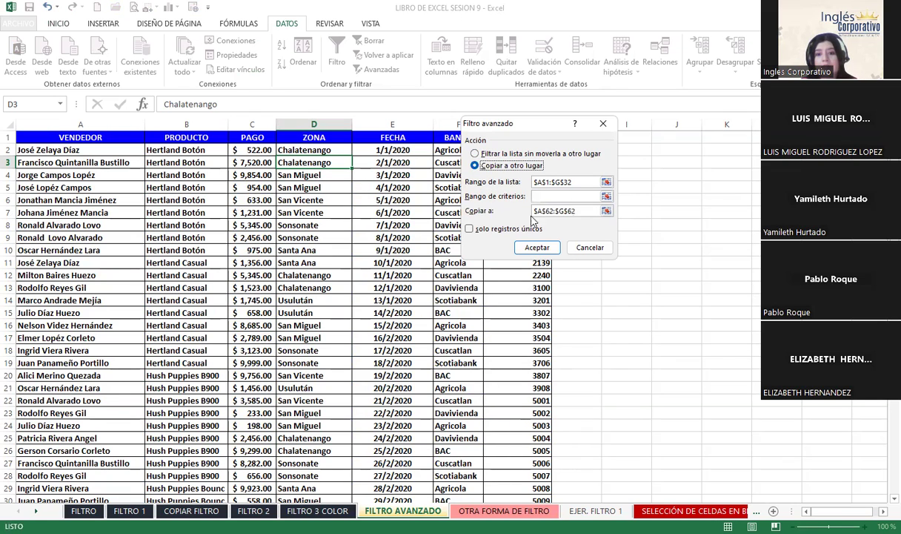
left_click(548, 211)
key("BackSpace")
Replace the list range with the whole sales table A1:G32
scroll(358, 161, "up", 4)
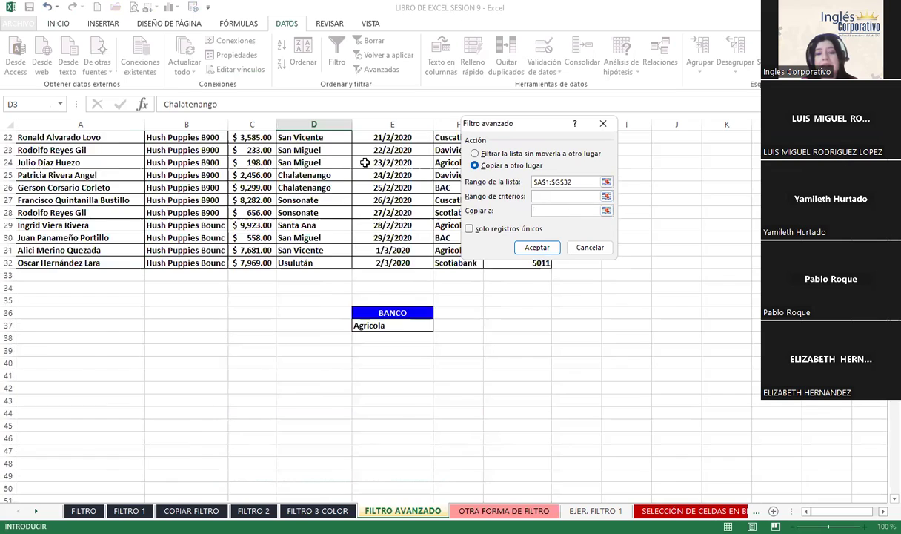
scroll(444, 178, "up", 6)
scroll(432, 172, "up", 1)
left_click(581, 181)
left_click(524, 183)
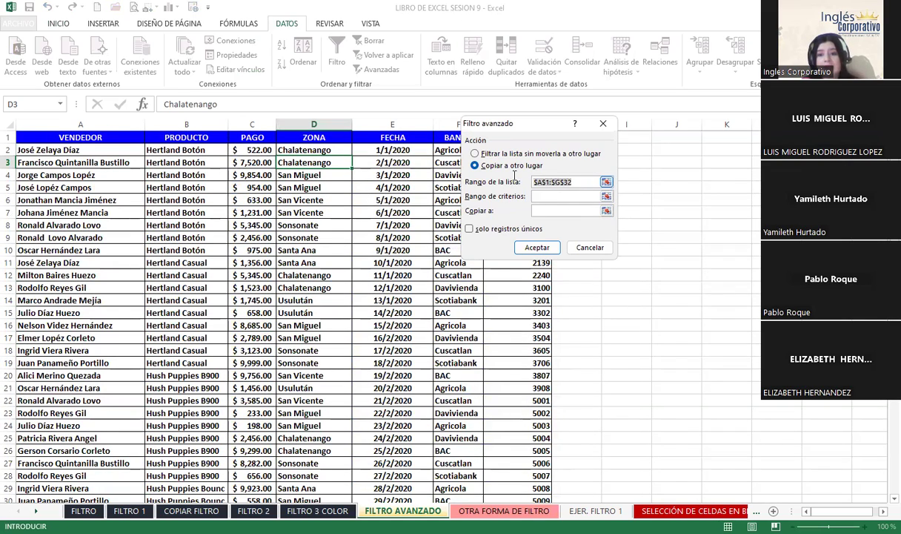
scroll(313, 252, "down", 4)
scroll(315, 253, "up", 4)
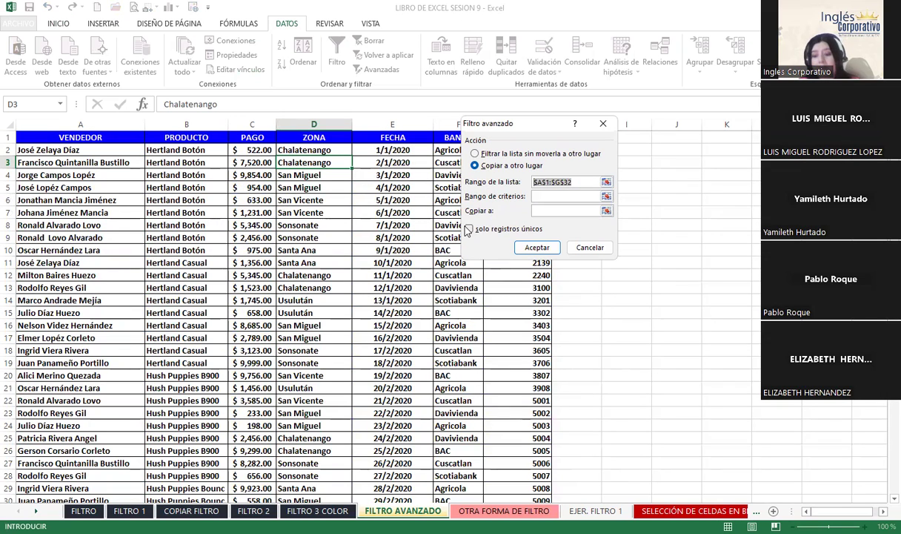
key("Delete")
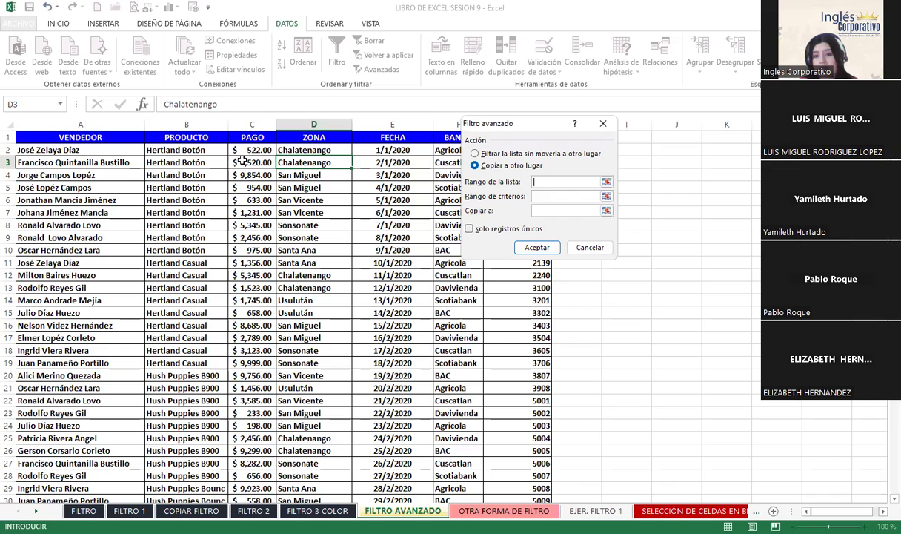
left_click(37, 137)
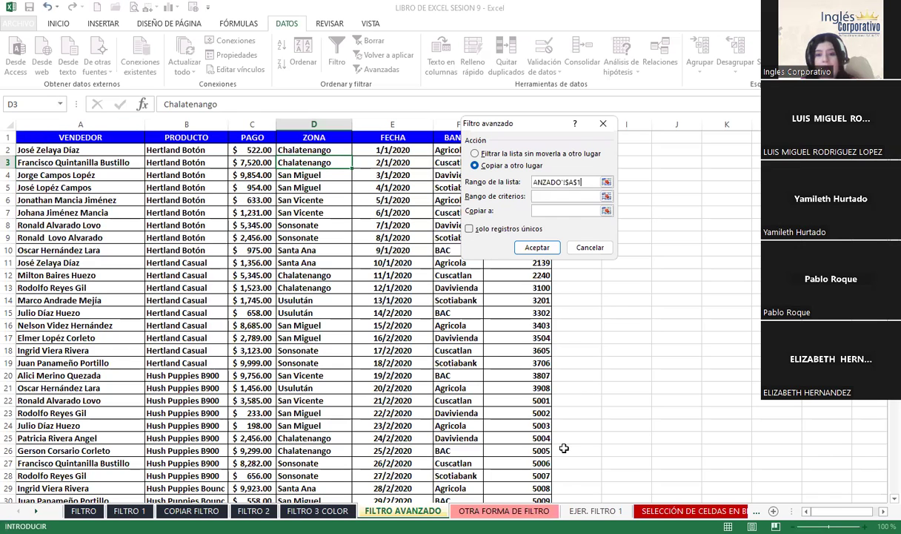
left_click_drag(38, 137, 525, 499)
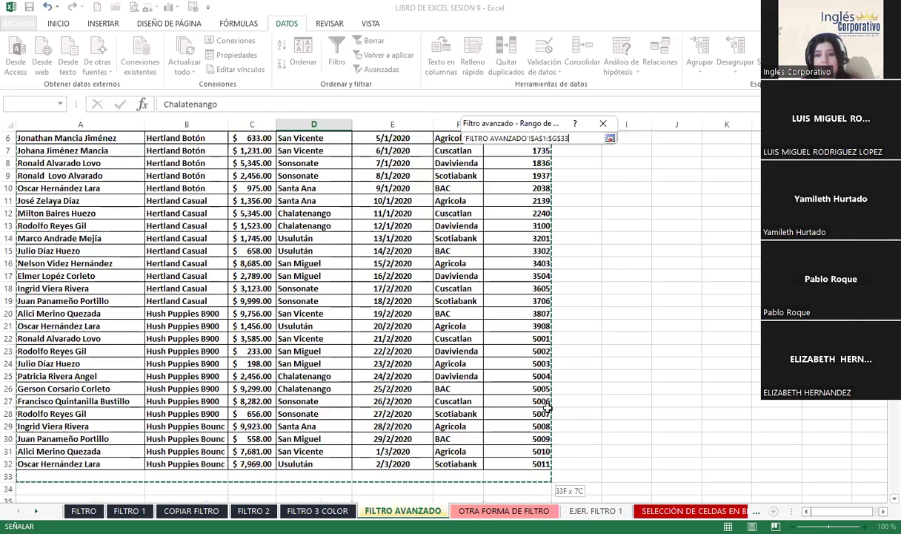
left_click_drag(603, 193, 583, 194)
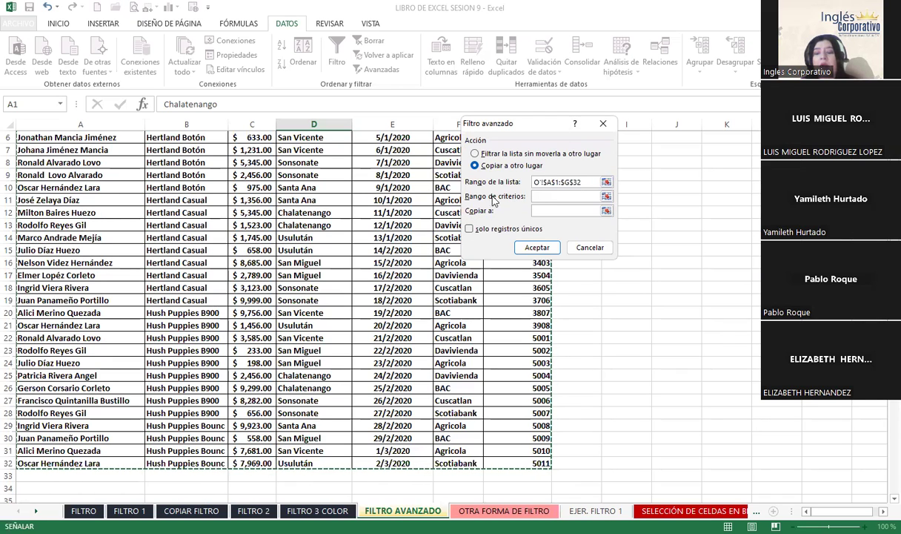
Run the advanced filter with criteria E36:E37, copying the Agricola records to A40
left_click(527, 196)
scroll(415, 331, "down", 3)
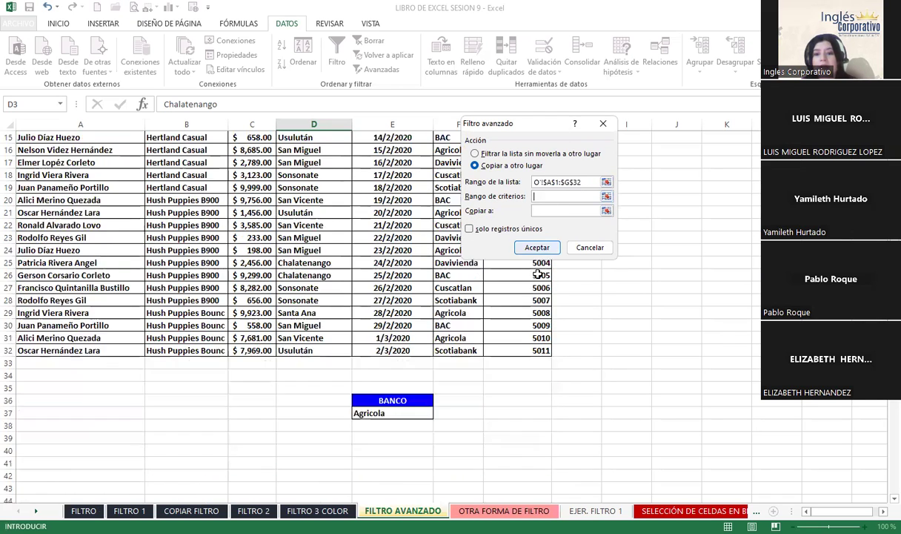
scroll(415, 330, "down", 2)
left_click(420, 330)
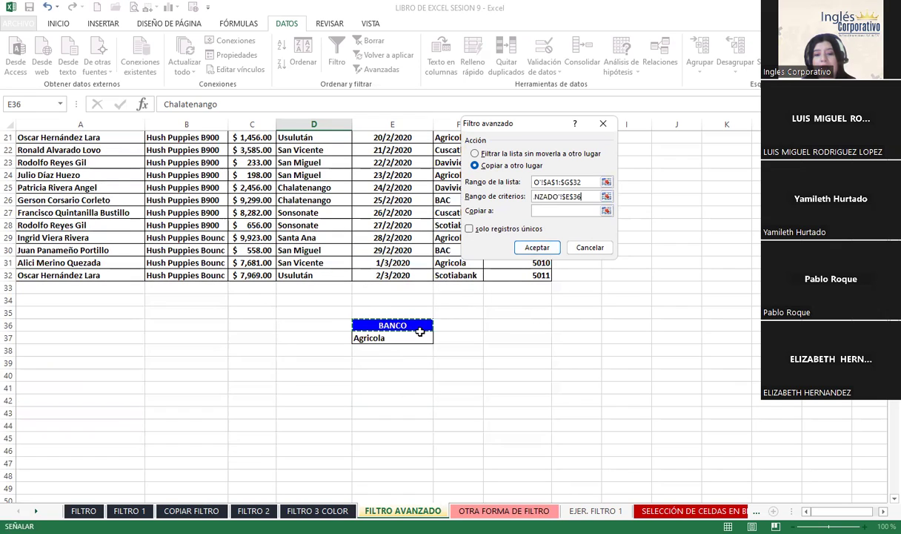
left_click_drag(392, 326, 392, 338)
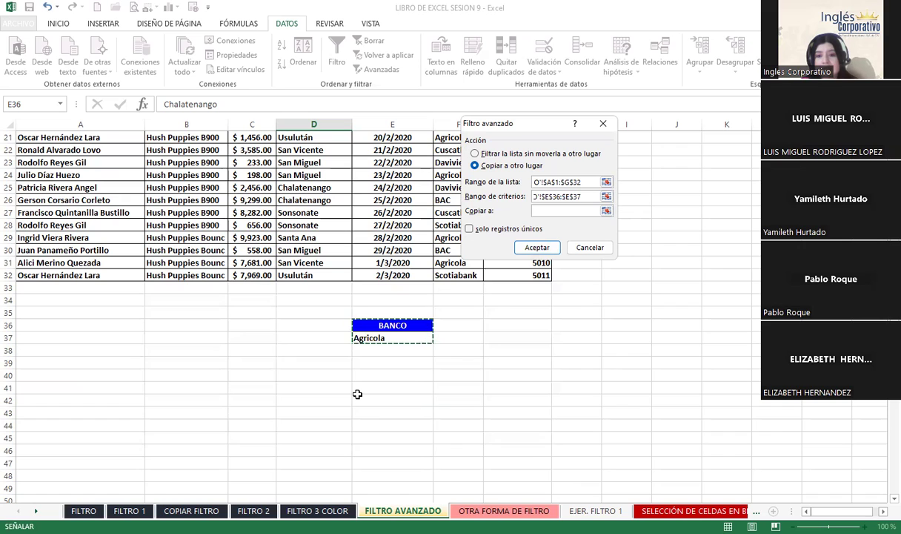
left_click(475, 153)
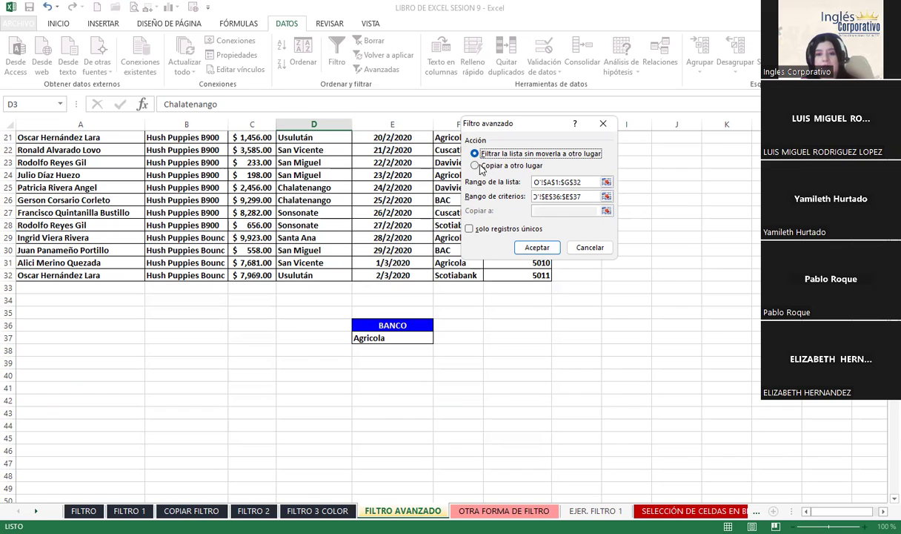
left_click(478, 166)
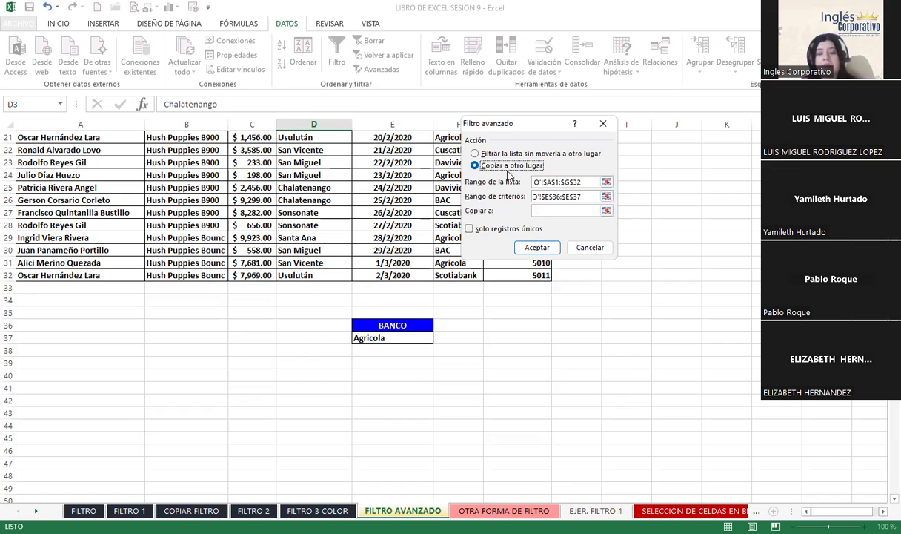
left_click(547, 212)
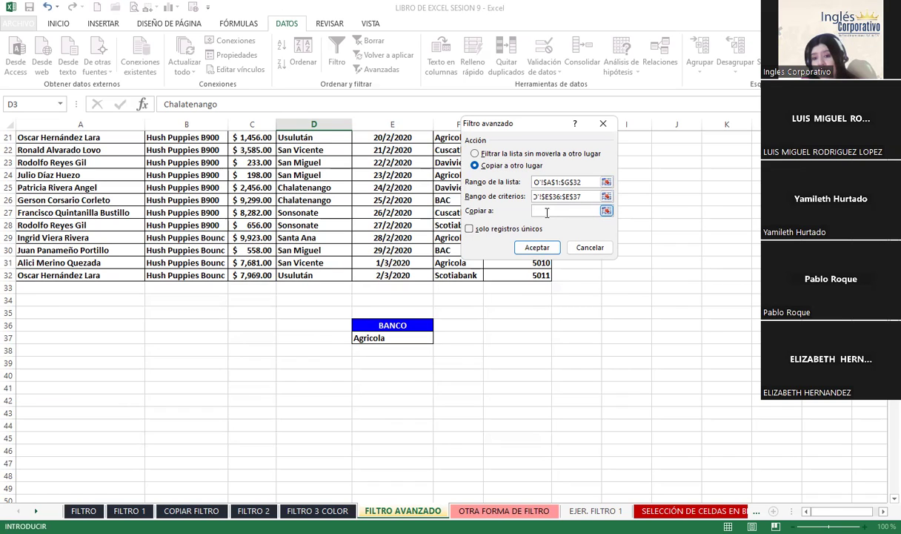
left_click(36, 377)
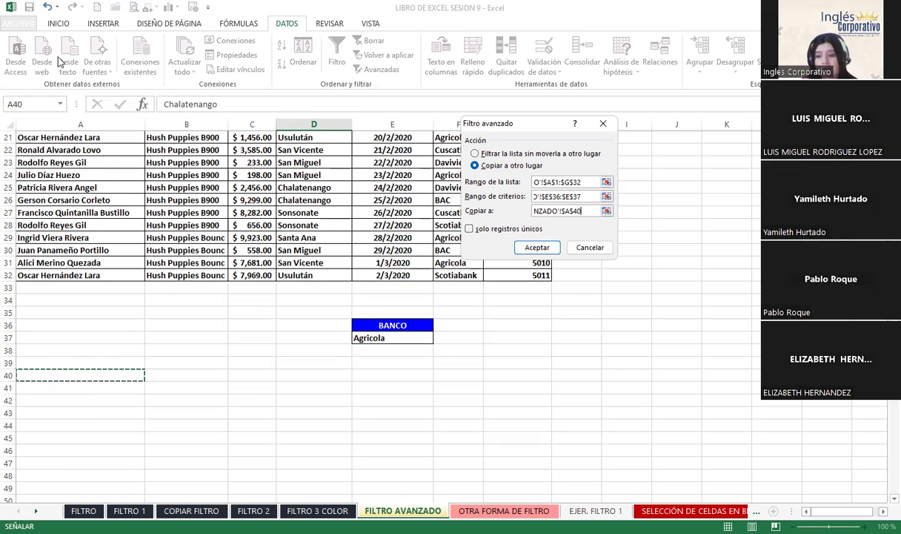
left_click(529, 248)
Verify the 8 Agricola records in A40:G48 and copy the BANCO/Agricola criteria cells
scroll(634, 338, "up", 6)
scroll(634, 338, "down", 5)
scroll(634, 338, "down", 3)
scroll(634, 338, "down", 1)
mouse_move(456, 263)
left_mouse_down()
mouse_move(469, 362)
mouse_move(461, 375)
left_mouse_up()
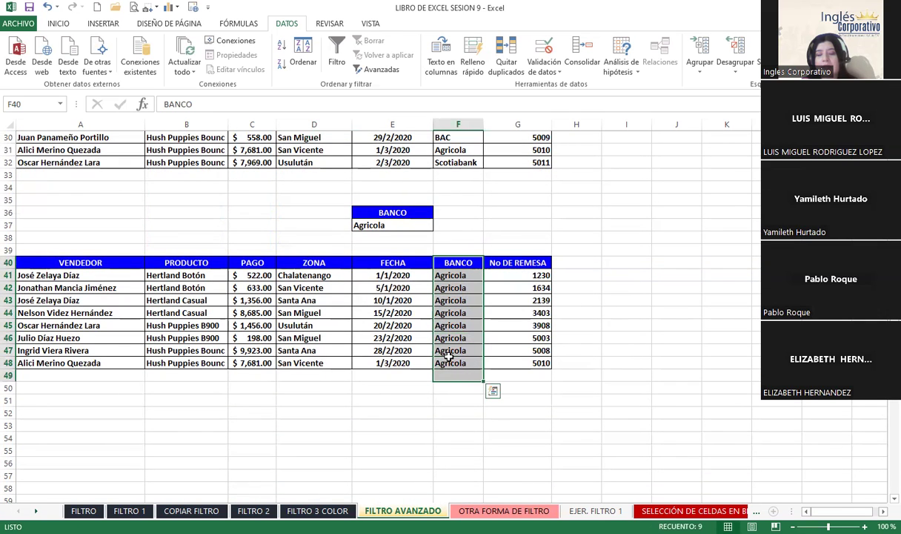
left_click_drag(376, 210, 402, 222)
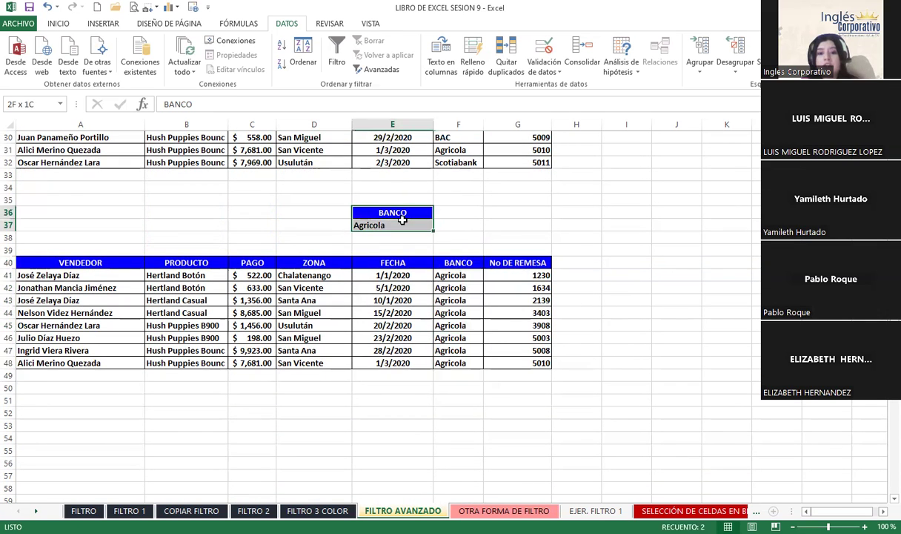
key("ctrl+c")
Paste the BANCO/Agricola criteria into E51, undoing an accidental paste over F23
left_click(407, 400)
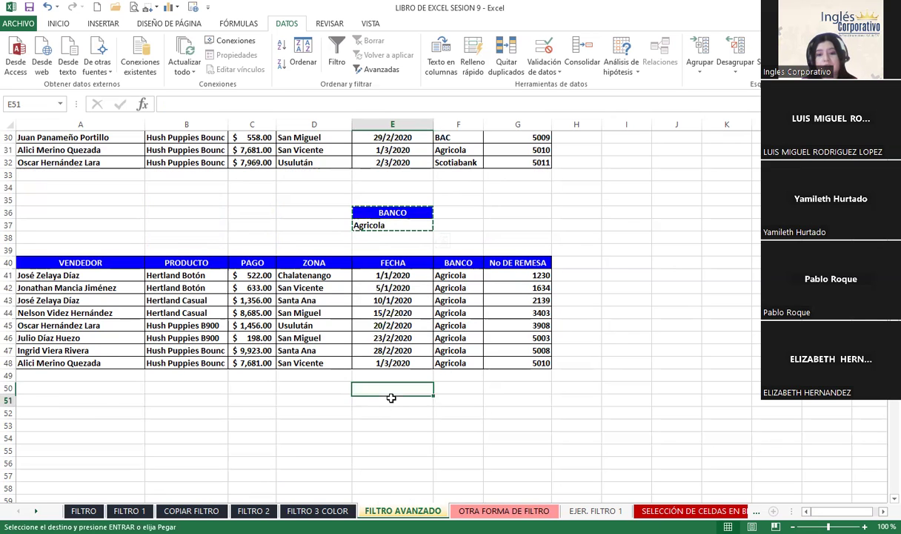
key("ctrl+v")
scroll(477, 374, "up", 5)
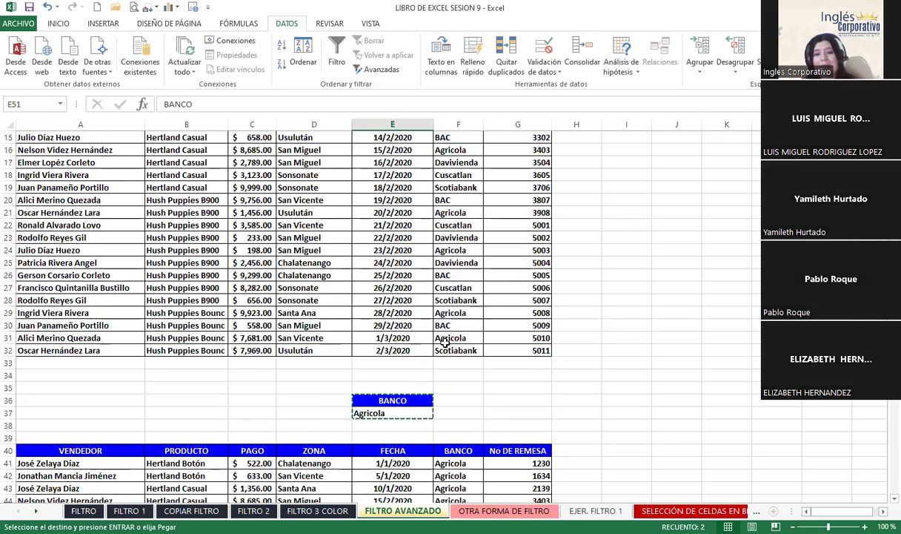
left_click(461, 237)
key("ctrl+v")
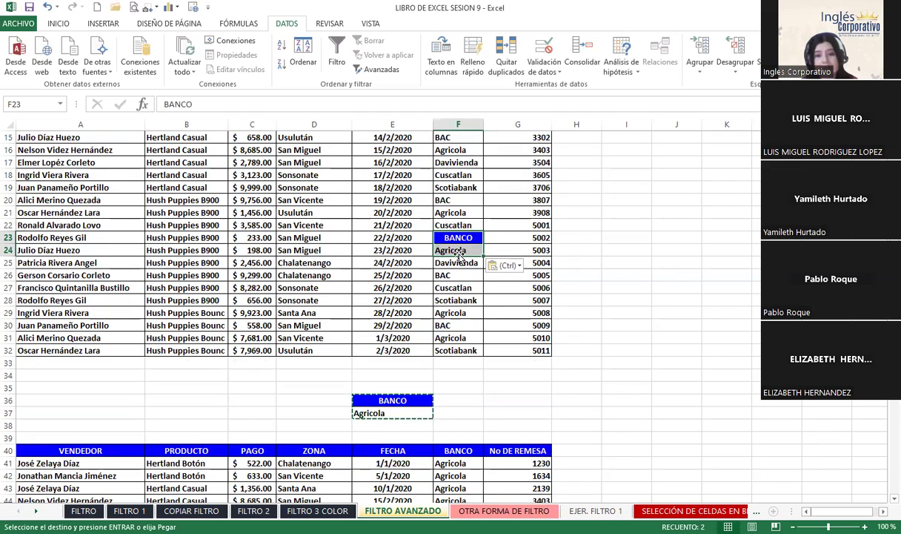
key("ctrl+z")
Copy Davivienda from F23 into E53 directly below Agricola
key("ctrl+c")
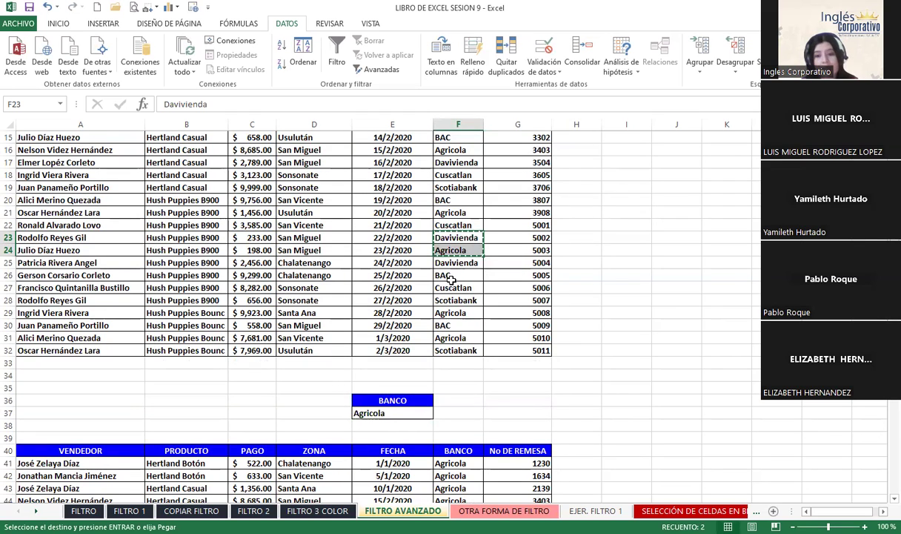
left_click(461, 237)
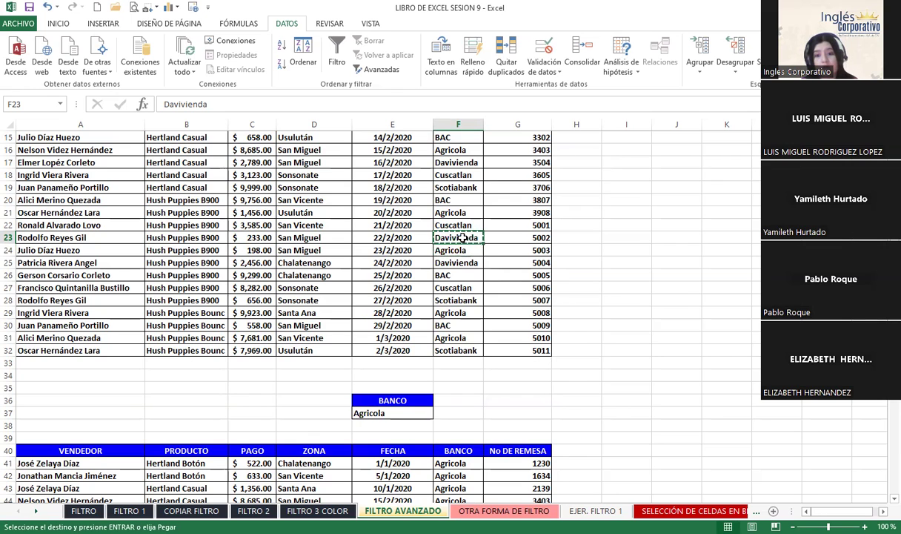
scroll(398, 362, "down", 5)
scroll(397, 361, "down", 3)
left_click(390, 313)
key("ctrl+v")
left_click(455, 338)
scroll(334, 297, "up", 7)
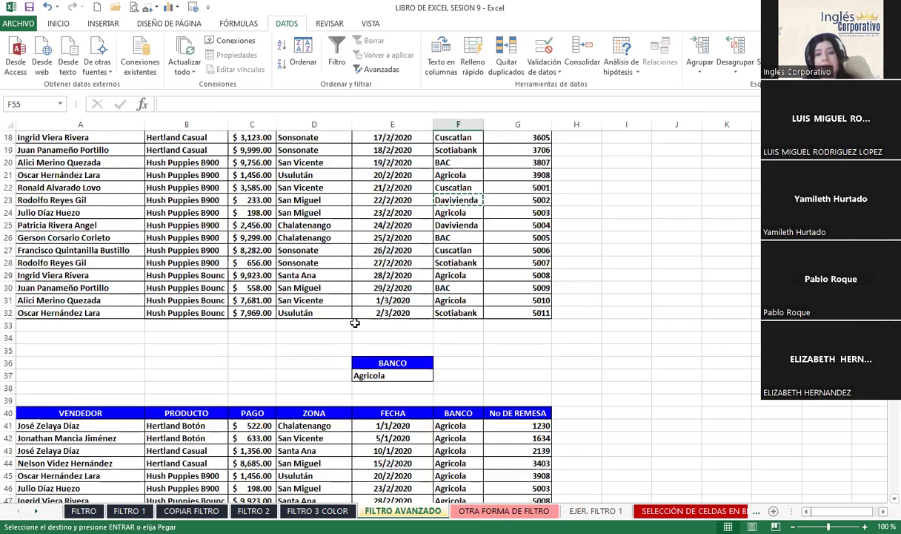
scroll(333, 296, "up", 6)
left_click(307, 288)
key("Escape")
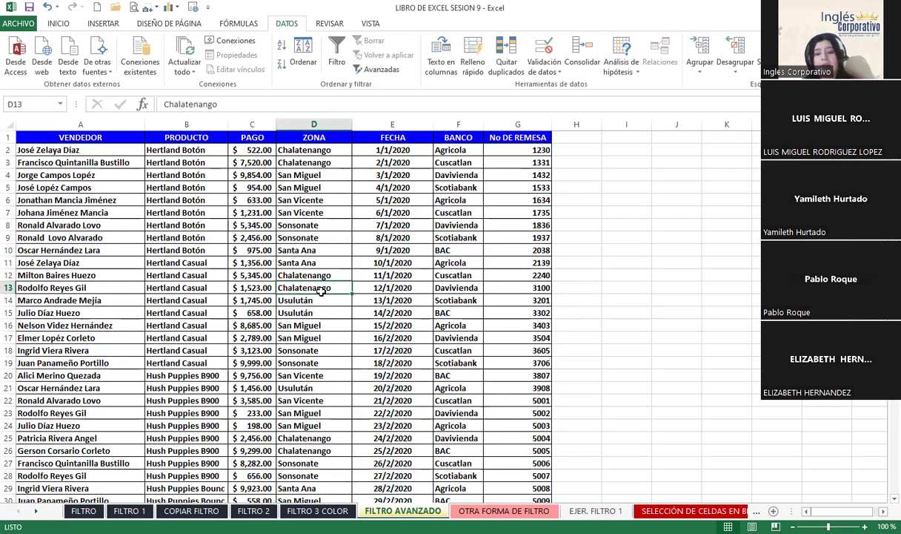
Run the advanced filter with criteria E51:E53, copying Agricola and Davivienda records to A56
left_click(375, 69)
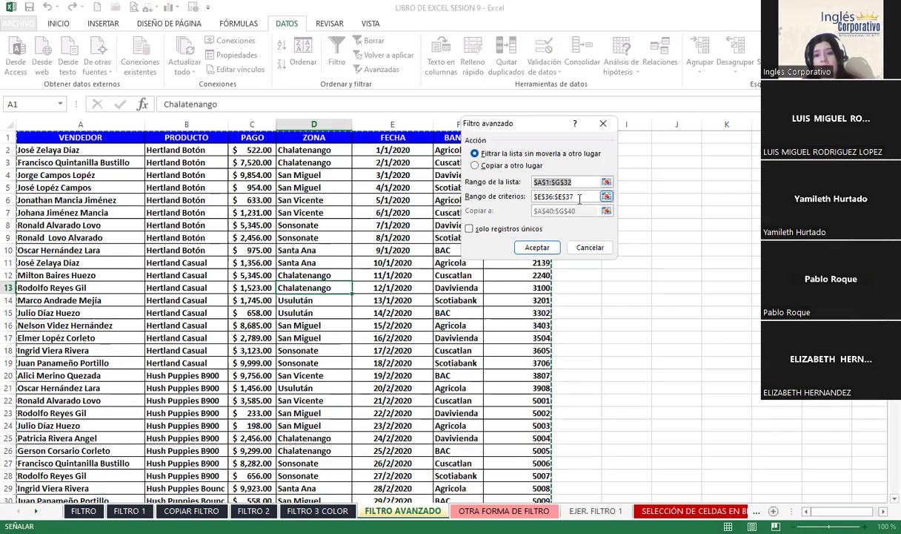
left_click(567, 197)
scroll(415, 333, "down", 2)
scroll(408, 356, "down", 3)
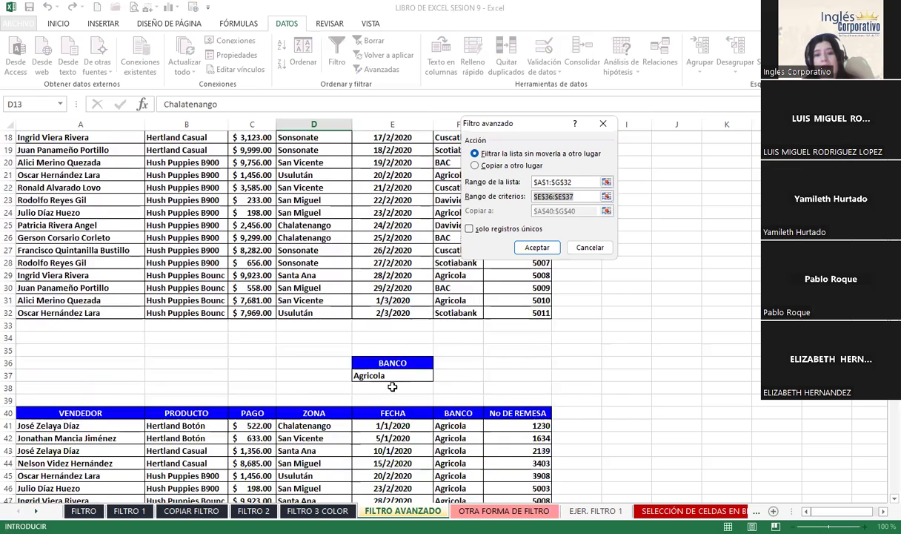
scroll(403, 380, "down", 4)
scroll(396, 311, "down", 3)
left_click(392, 288)
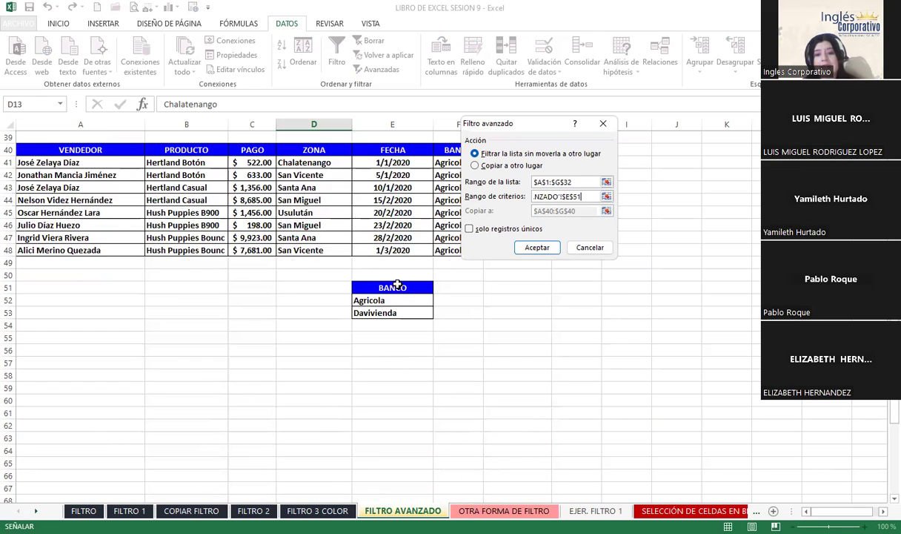
left_click(475, 165)
left_click(556, 210)
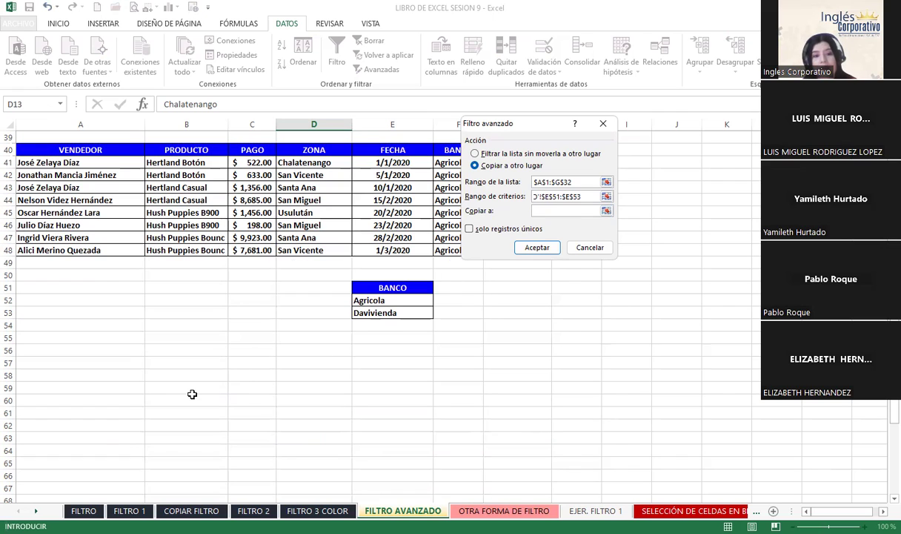
left_click(80, 350)
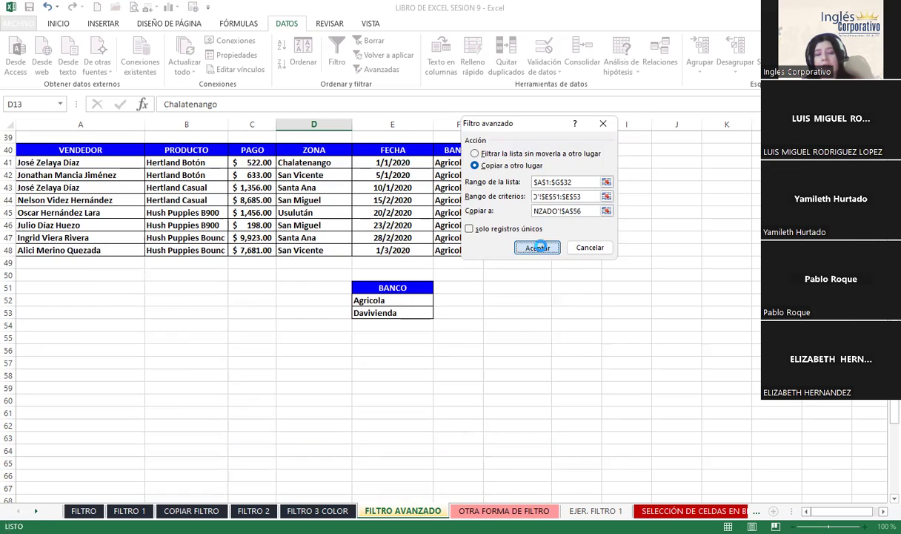
left_click(540, 248)
scroll(406, 253, "down", 4)
scroll(407, 253, "down", 3)
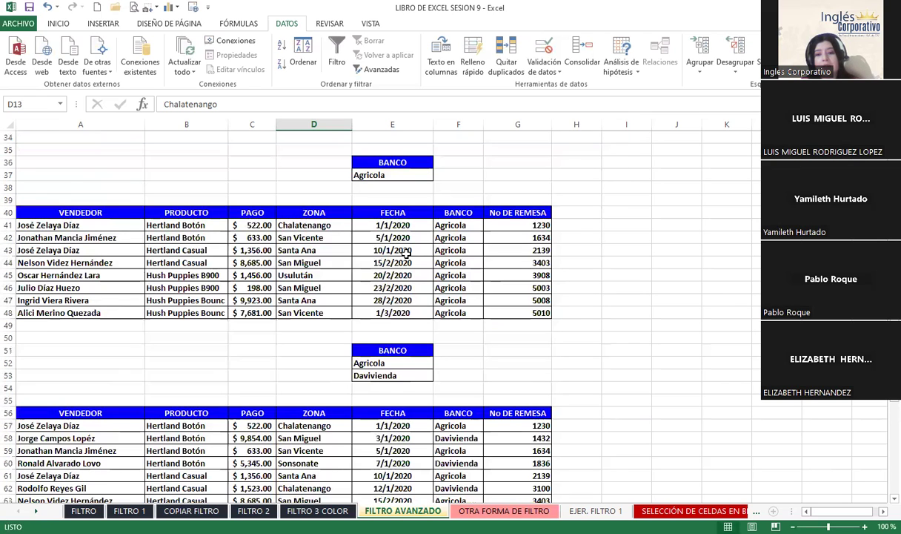
Delete the leftover empty formatted rows 77–89 below the filtered results
scroll(202, 242, "down", 6)
left_click(462, 199)
left_click(467, 213)
left_click(466, 250)
scroll(449, 251, "down", 4)
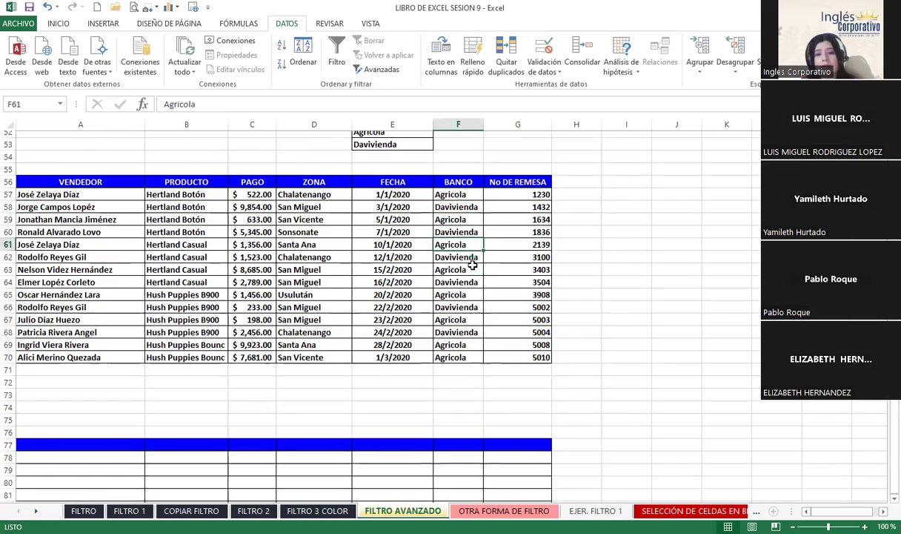
left_click(6, 299)
left_click_drag(5, 299, 5, 308)
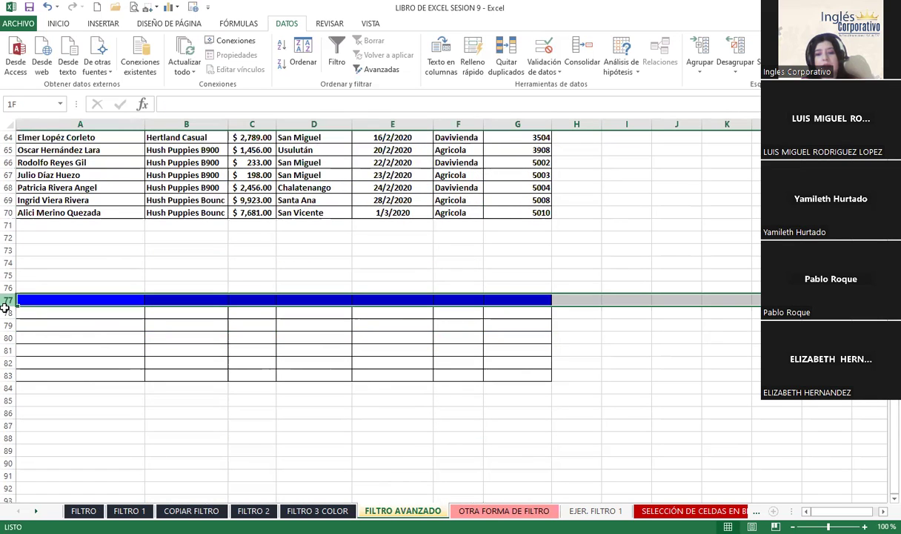
left_click_drag(308, 6, 6, 450)
left_click(59, 23)
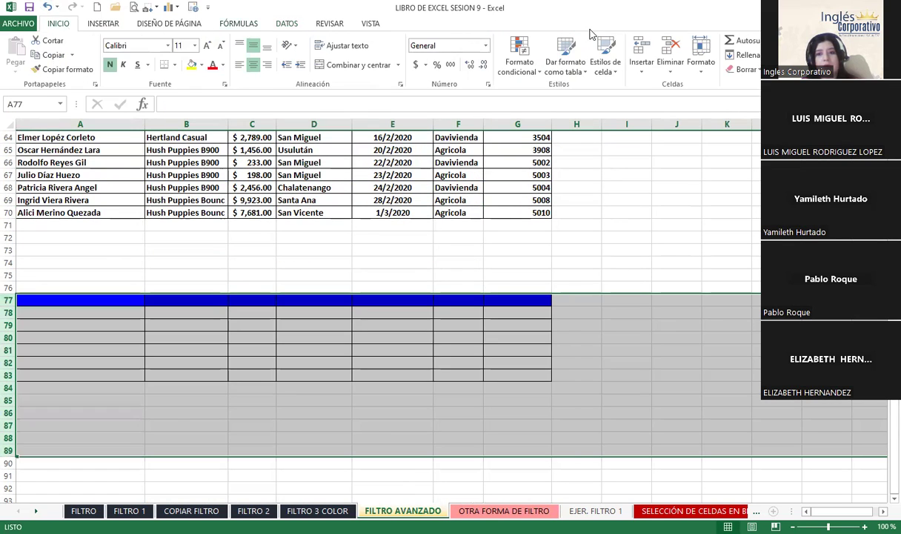
left_click(641, 51)
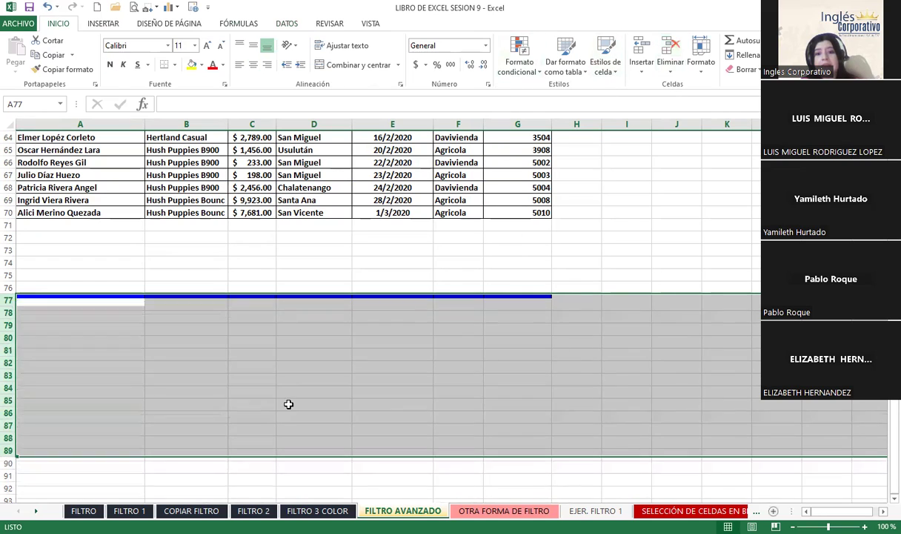
left_click(259, 400)
Copy the E51:E53 BANCO criteria with Agricola and Davivienda and select E73 for pasting
scroll(320, 340, "up", 2)
scroll(319, 341, "up", 3)
left_click(445, 250)
left_click(444, 263)
scroll(438, 280, "up", 12)
scroll(439, 280, "up", 4)
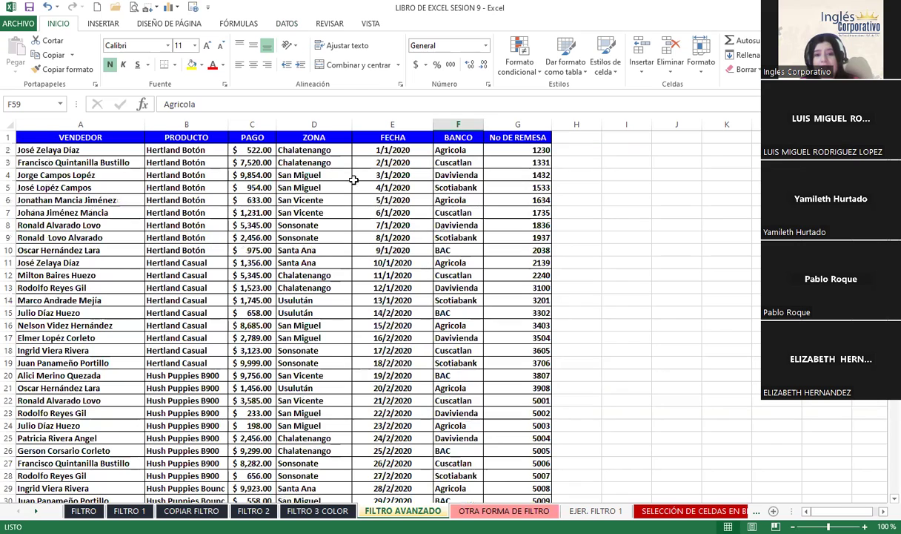
scroll(429, 296, "down", 5)
scroll(412, 409, "down", 6)
scroll(400, 371, "down", 1)
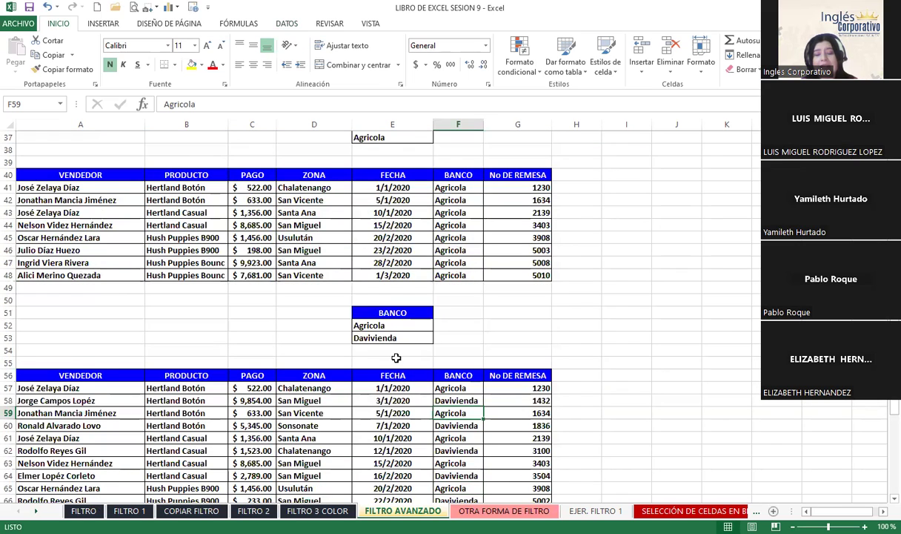
left_click_drag(391, 314, 397, 338)
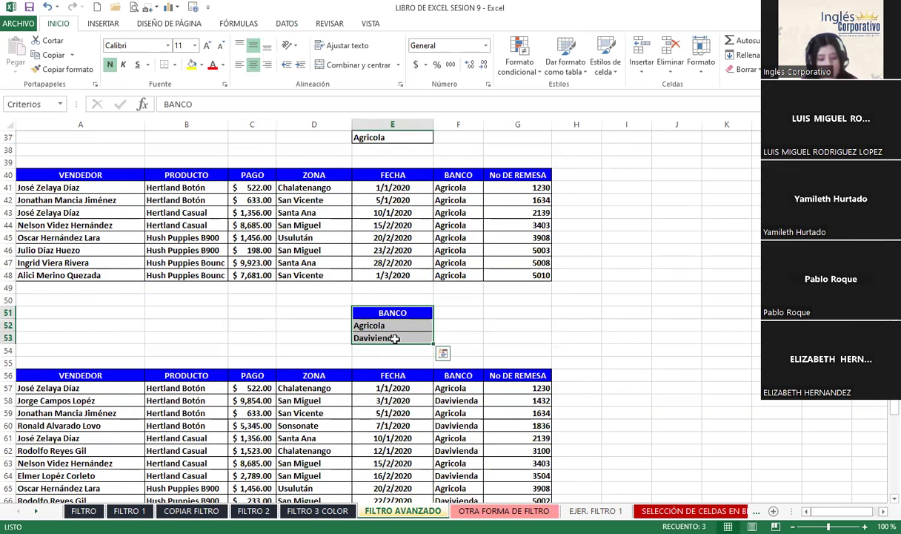
key("ctrl+c")
left_click(442, 352)
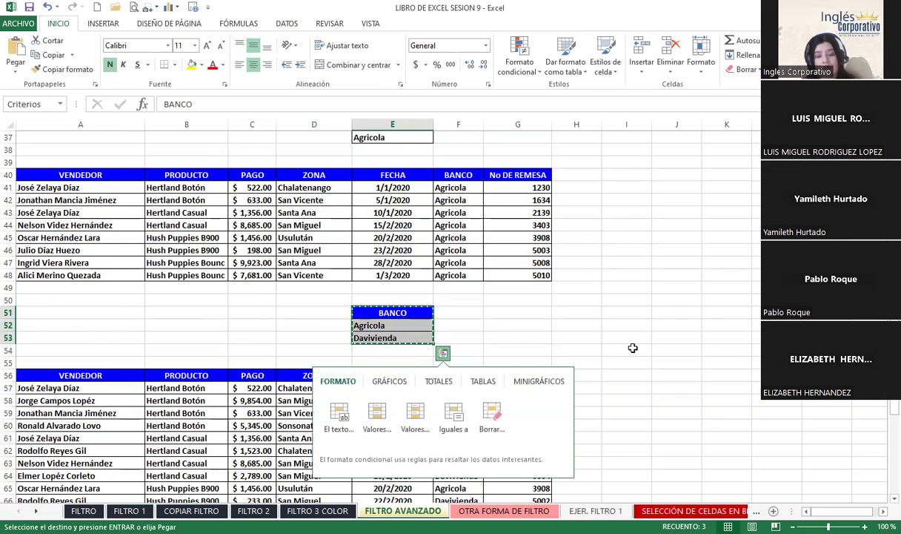
scroll(404, 439, "down", 4)
left_click(405, 440)
Paste the Agricola/Davivienda BANCO criteria into E73:E75, undoing a stray paste over column B
key("ctrl+v")
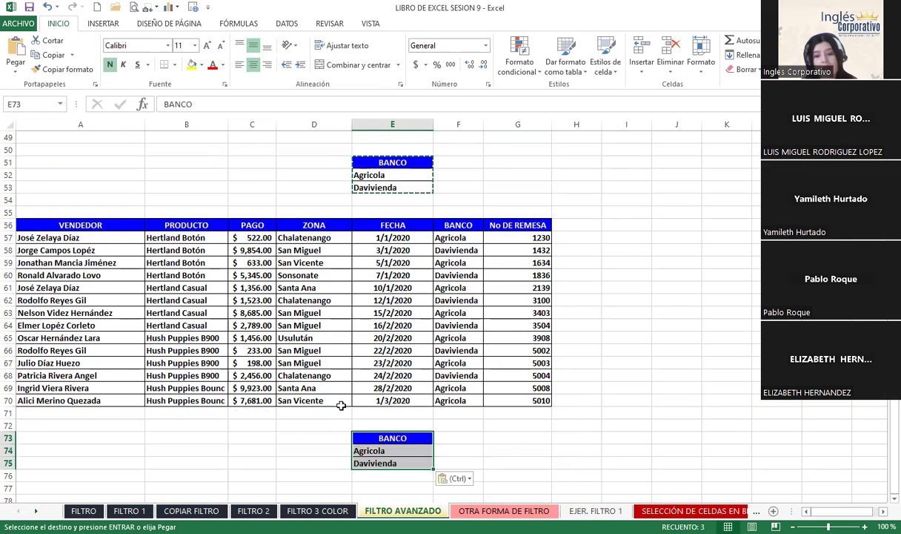
scroll(267, 425, "up", 7)
scroll(252, 241, "up", 9)
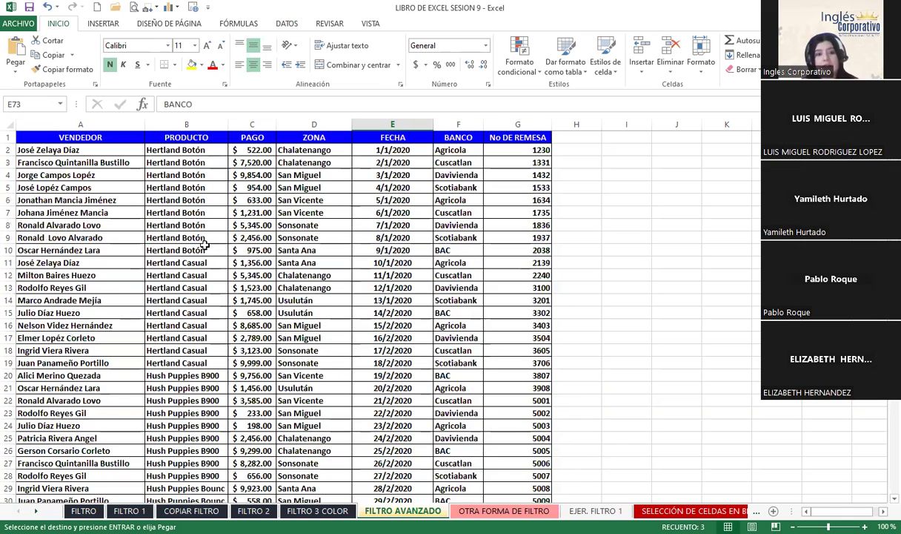
left_click(163, 137)
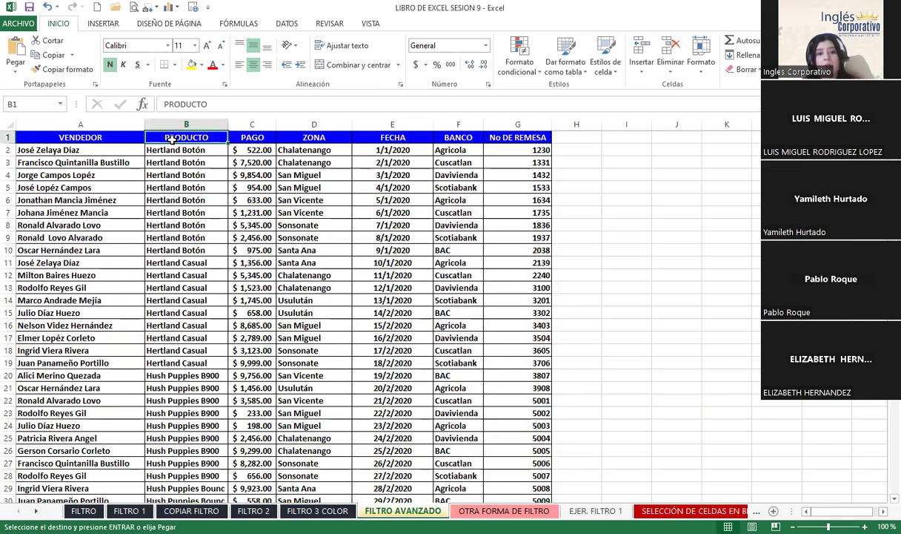
left_click(201, 149, "ctrl")
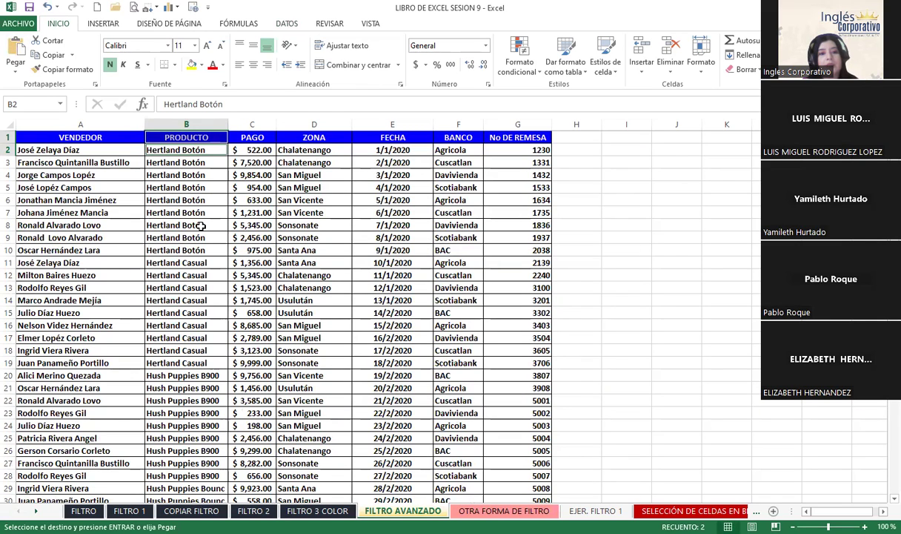
left_click(202, 225, "ctrl")
key("ctrl+v")
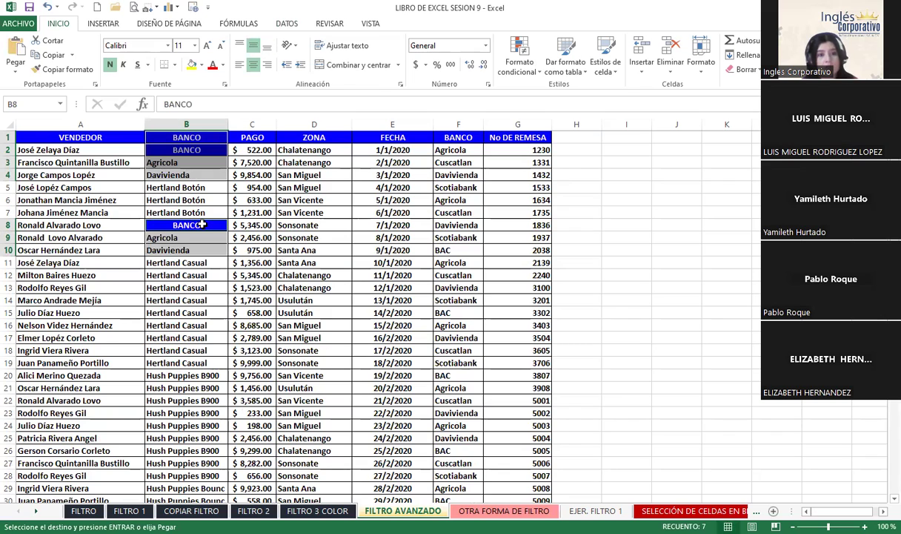
key("ctrl+z")
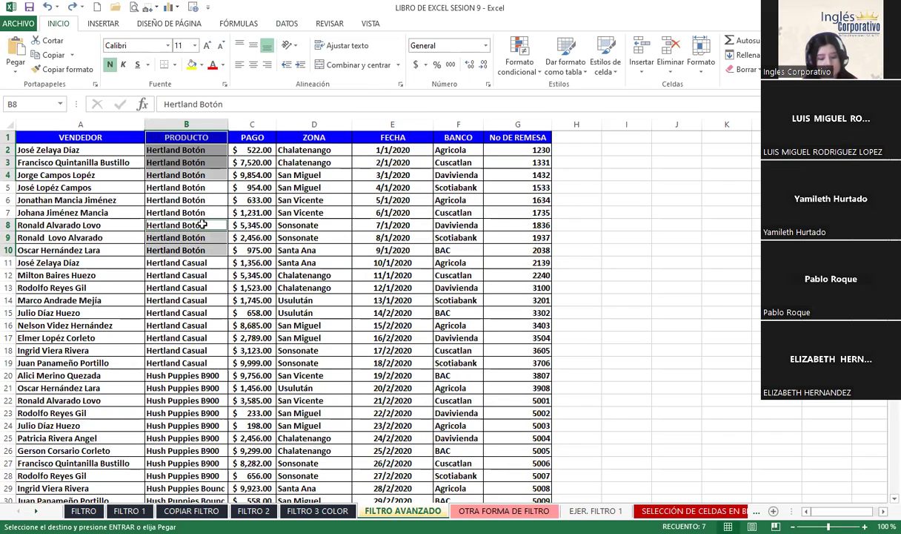
Put the PRODUCTO header and Hertland Botón twice into D73:D75 beside the BANCO entries
left_click(186, 137)
left_click_drag(194, 147, 186, 138)
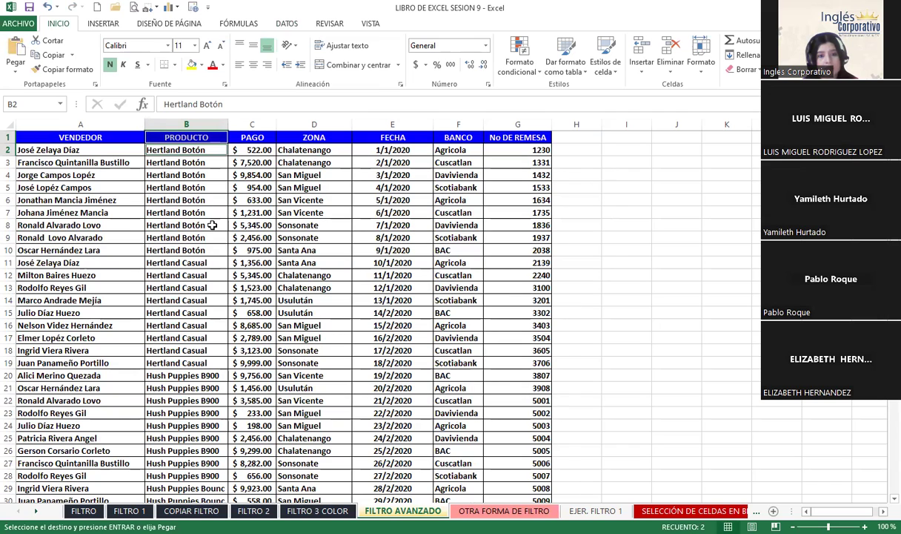
left_click(213, 225, "ctrl")
scroll(251, 329, "down", 20)
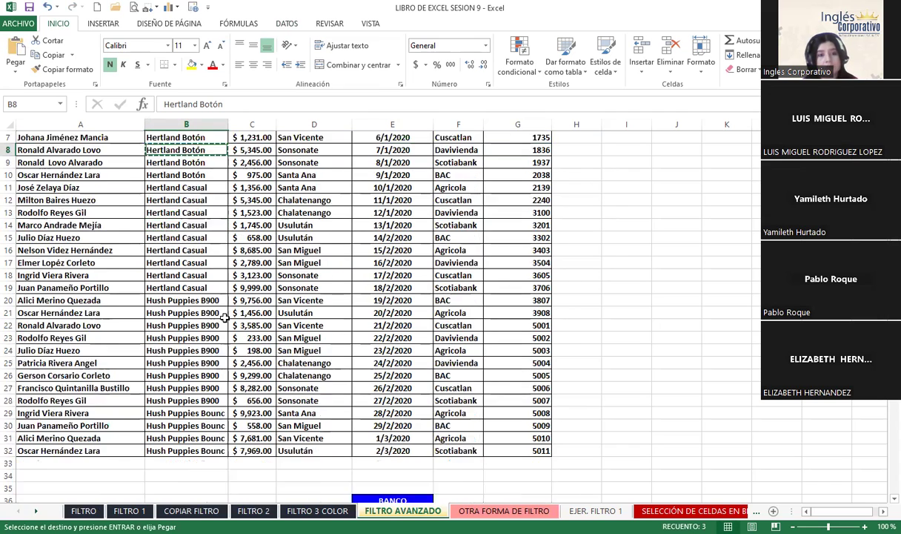
left_click(300, 286)
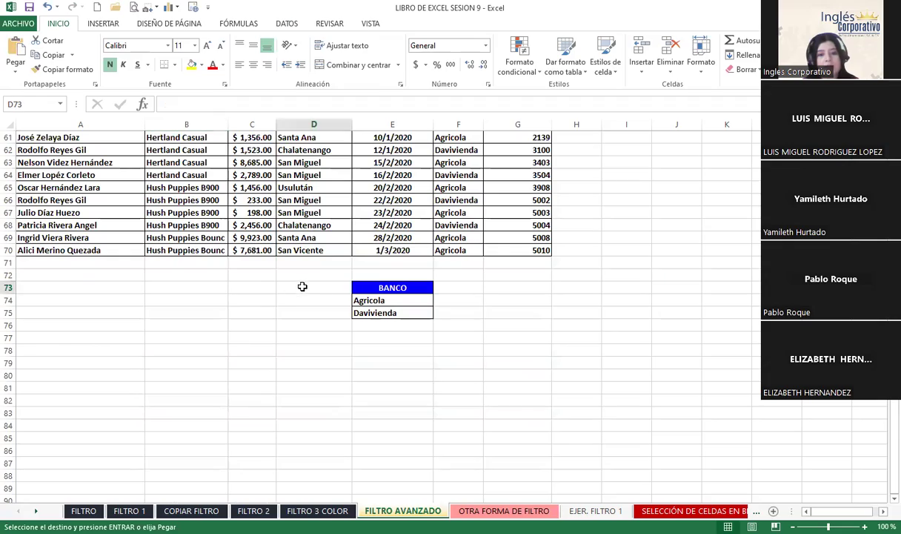
key("ctrl+v")
left_click(293, 361)
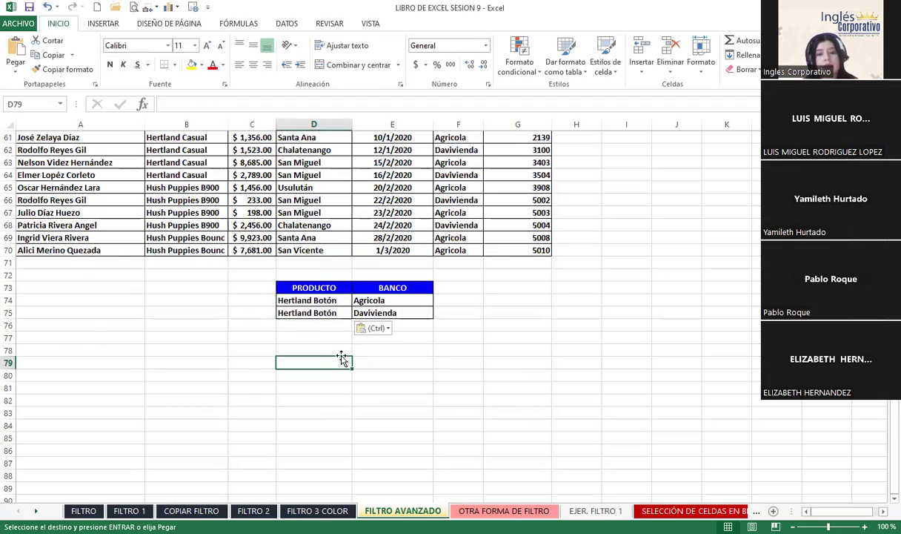
scroll(398, 422, "up", 20)
scroll(398, 423, "down", 20)
scroll(385, 452, "up", 10)
scroll(375, 483, "up", 8)
scroll(375, 483, "up", 3)
Start an advanced filter on the data table with criteria range D73:E75
left_click(301, 290)
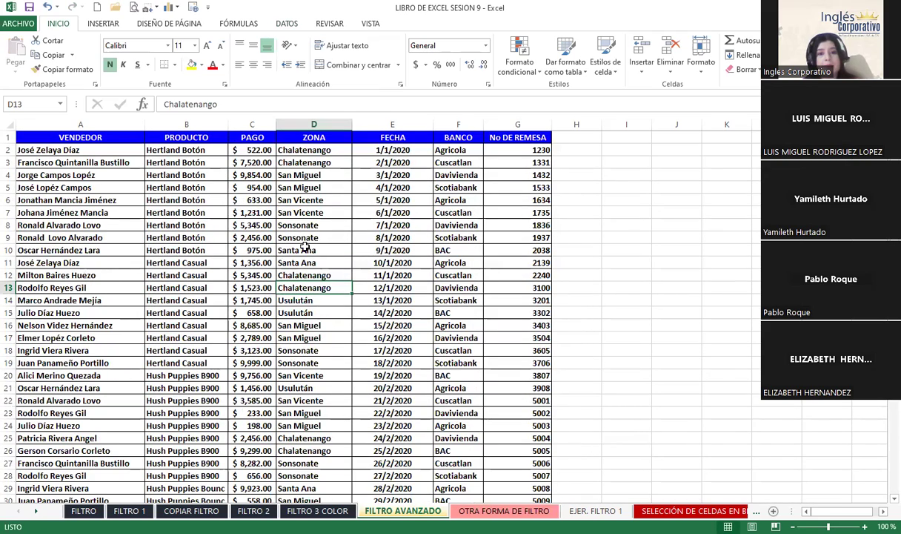
left_click(288, 23)
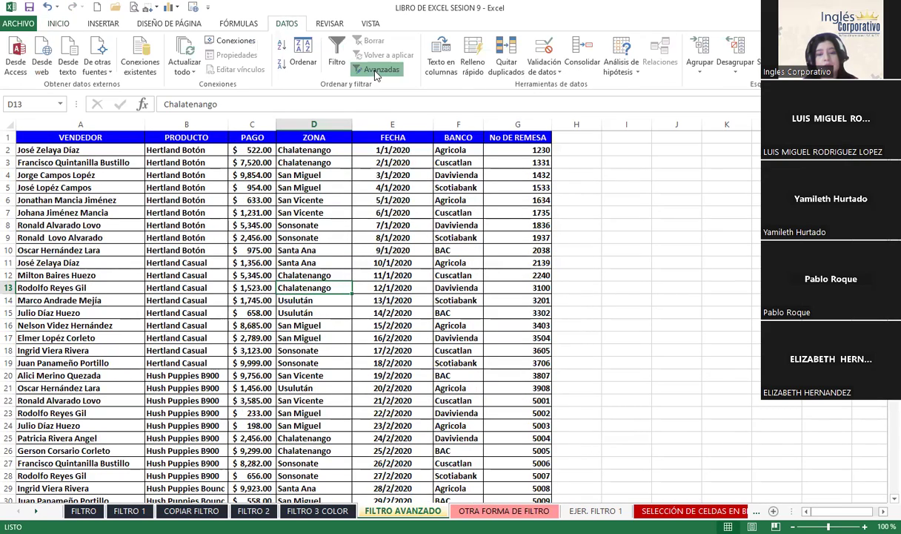
scroll(338, 237, "down", 5)
scroll(335, 296, "down", 3)
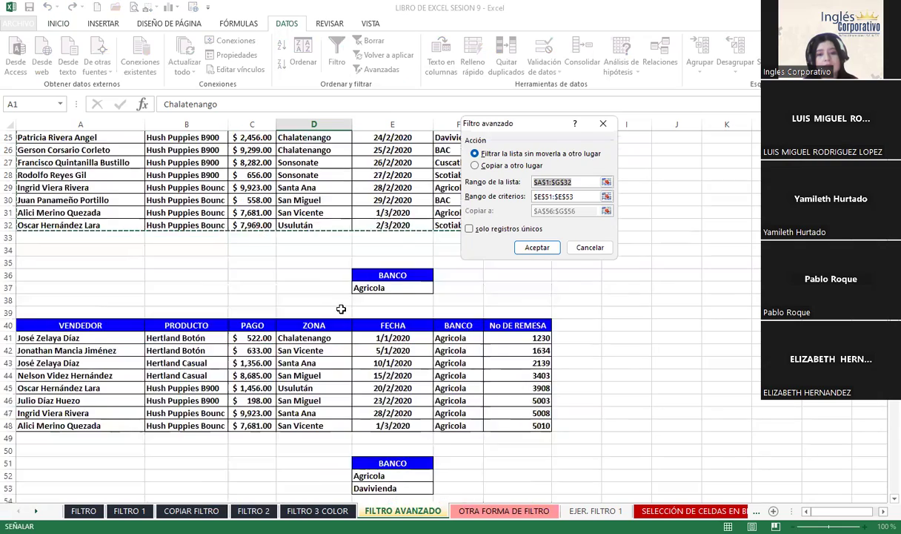
scroll(346, 312, "down", 4)
scroll(347, 311, "down", 5)
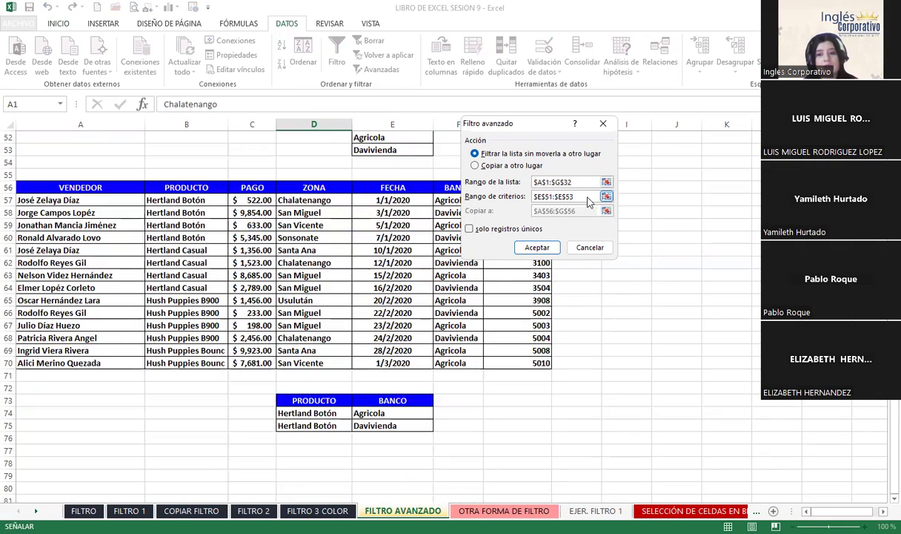
left_click(570, 196)
scroll(308, 298, "down", 2)
left_click_drag(304, 325, 310, 331)
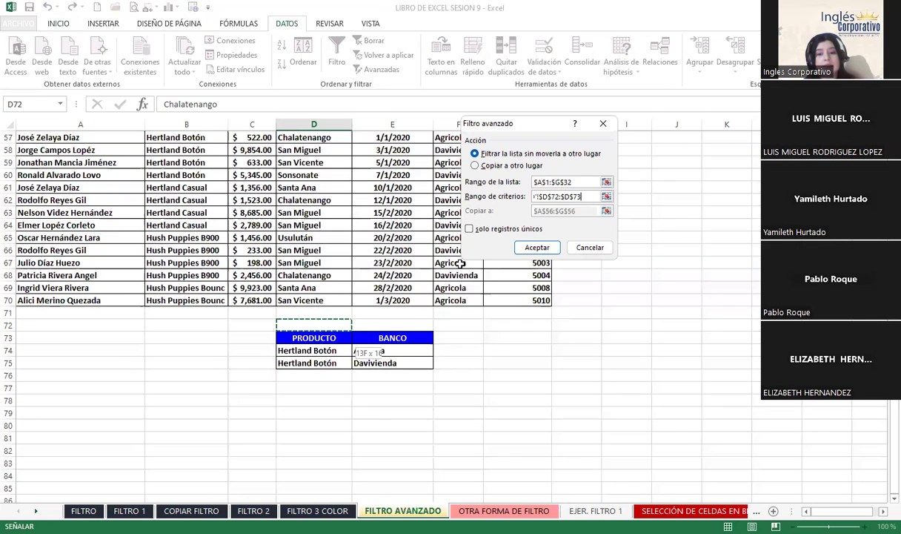
Copy the filter results to A78 instead of $A$56:$G$56, giving four Hertland Botón records
left_click(475, 165)
left_click(585, 212)
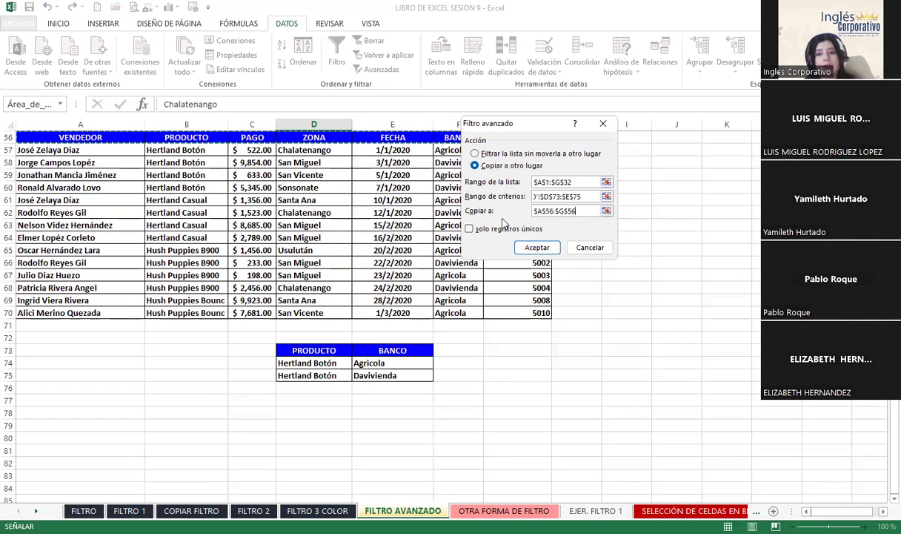
left_click(586, 211)
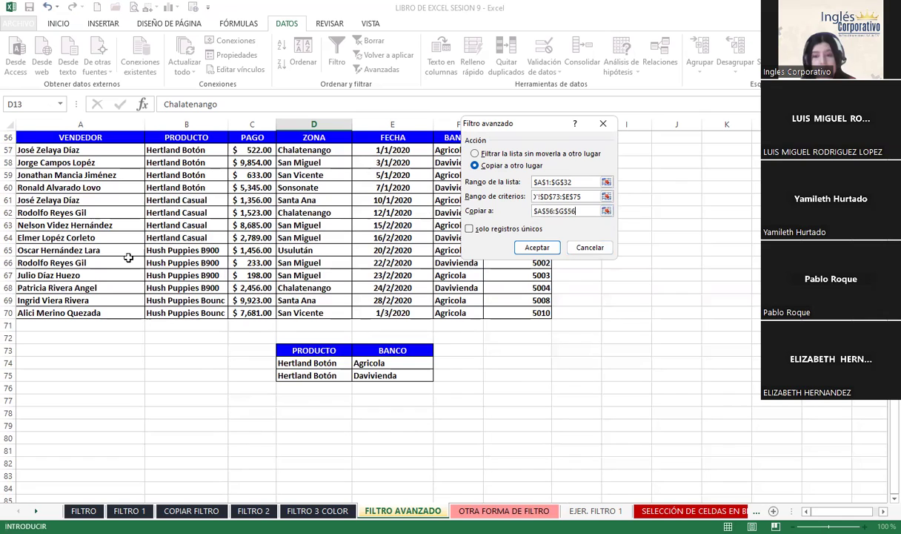
double_click(558, 211)
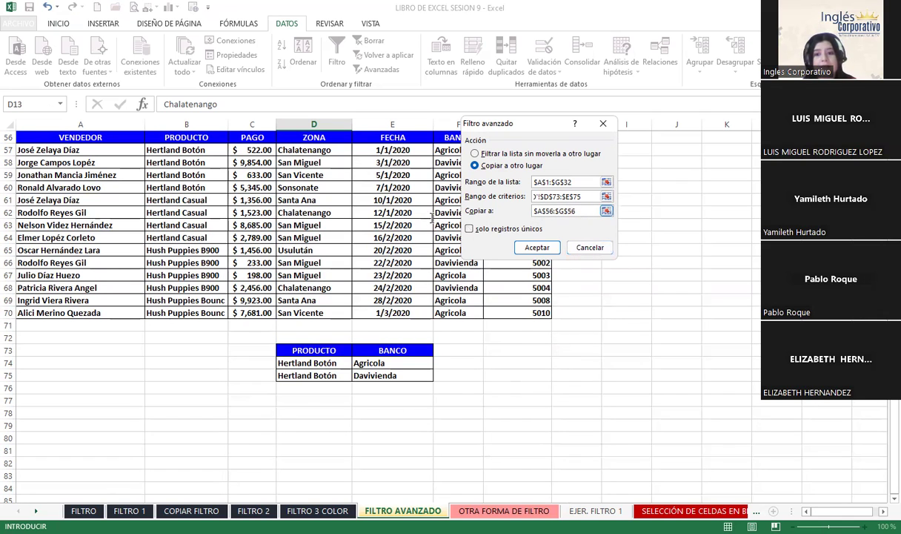
key("BackSpace")
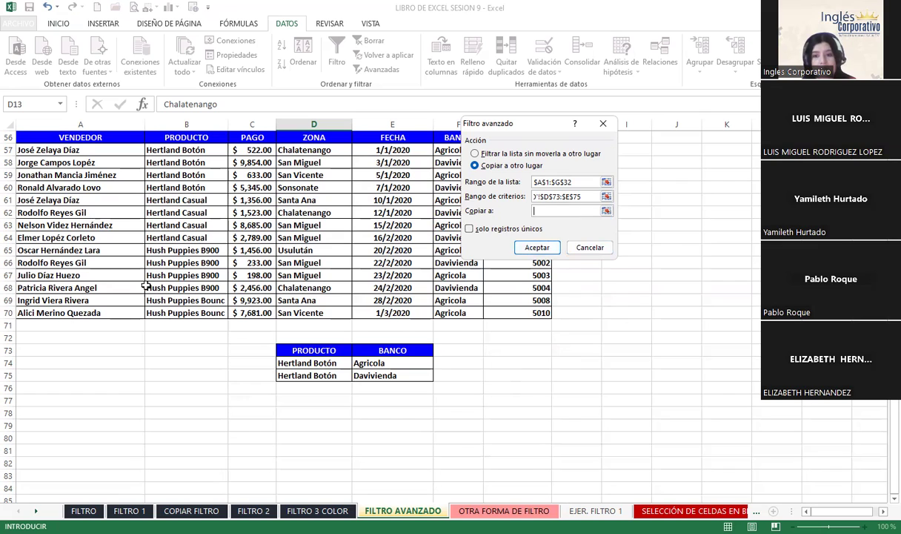
left_click(33, 413)
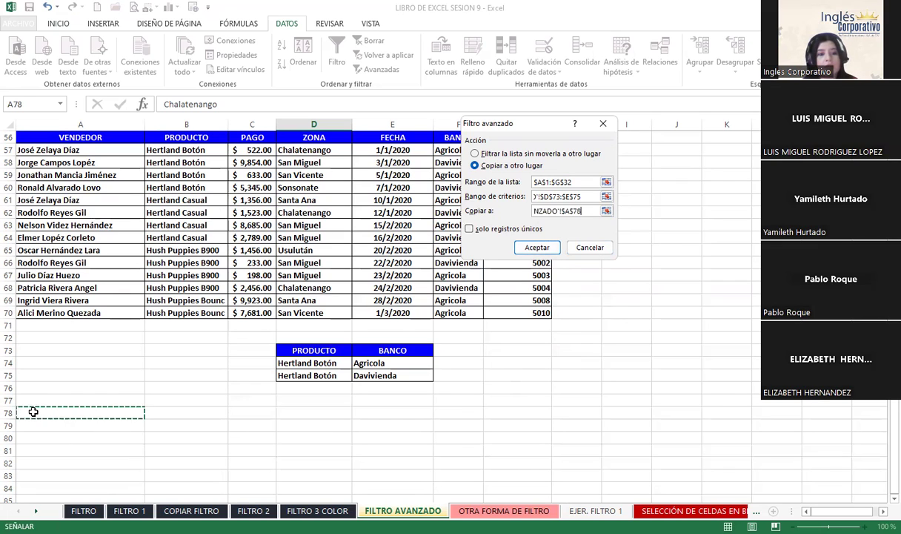
left_click(536, 248)
scroll(569, 369, "down", 5)
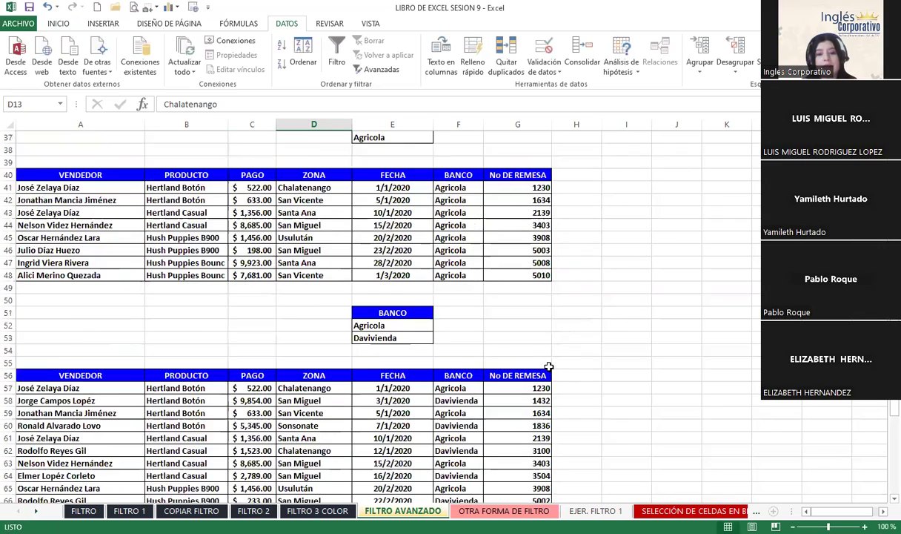
scroll(569, 369, "down", 5)
scroll(569, 369, "down", 5)
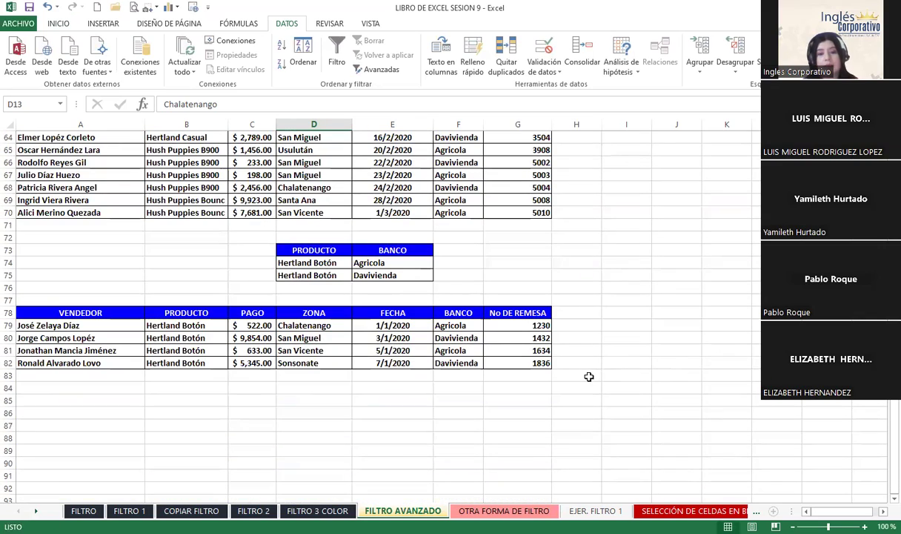
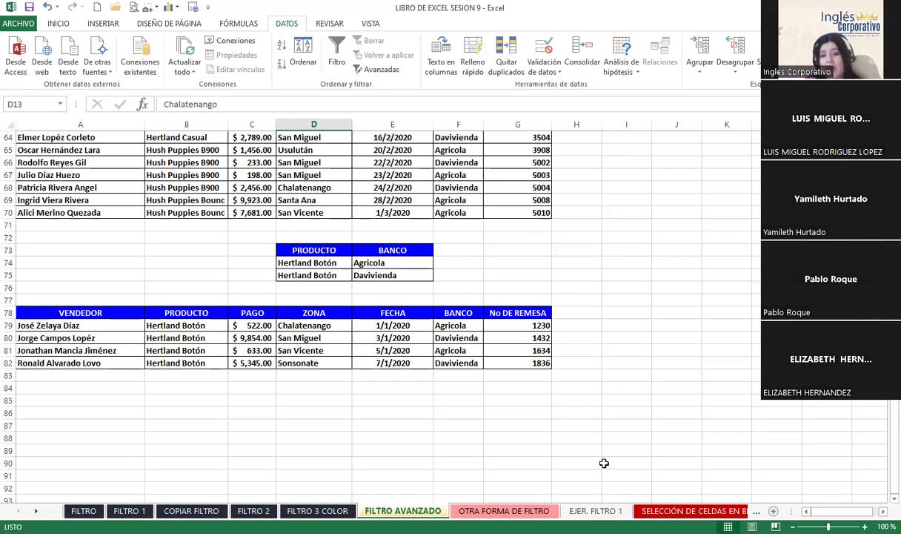
Point out the PRODUCTO and BANCO criteria values and the blank row in the criteria table
left_click(317, 262)
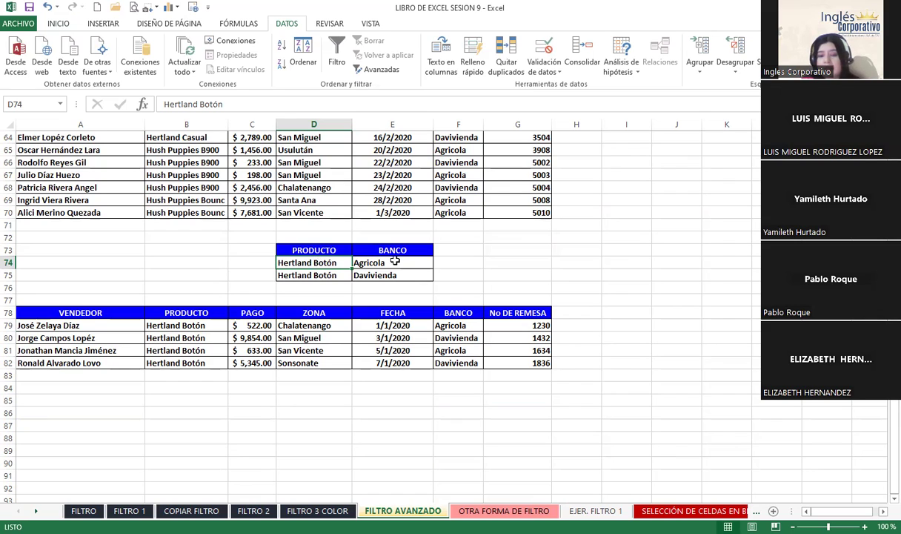
left_click_drag(379, 264, 399, 270)
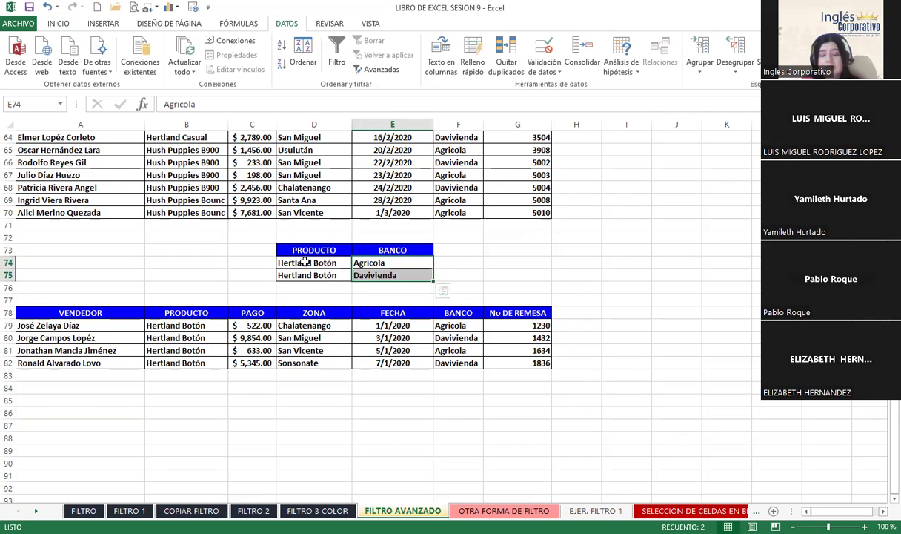
left_click(305, 262)
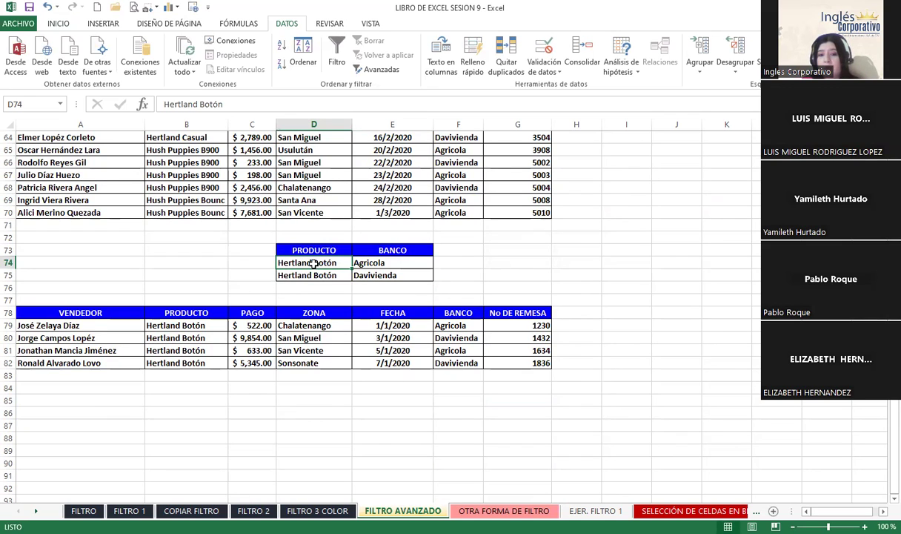
left_click(303, 277)
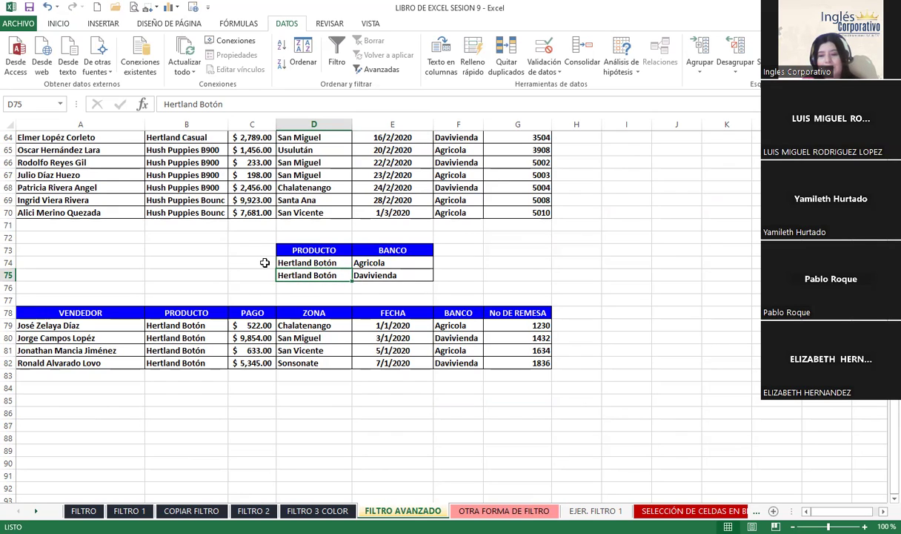
left_click(315, 263)
left_click_drag(315, 263, 315, 273)
left_click_drag(385, 261, 392, 275)
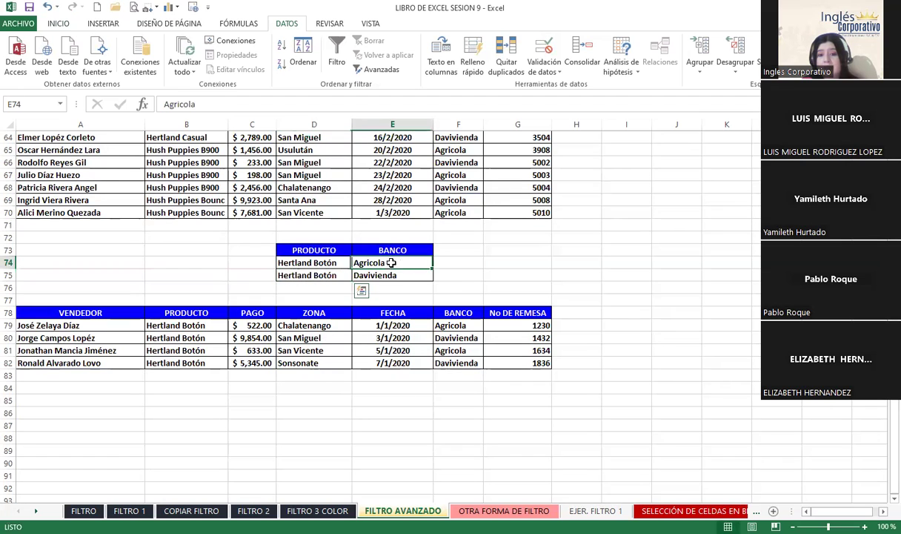
left_click(371, 285)
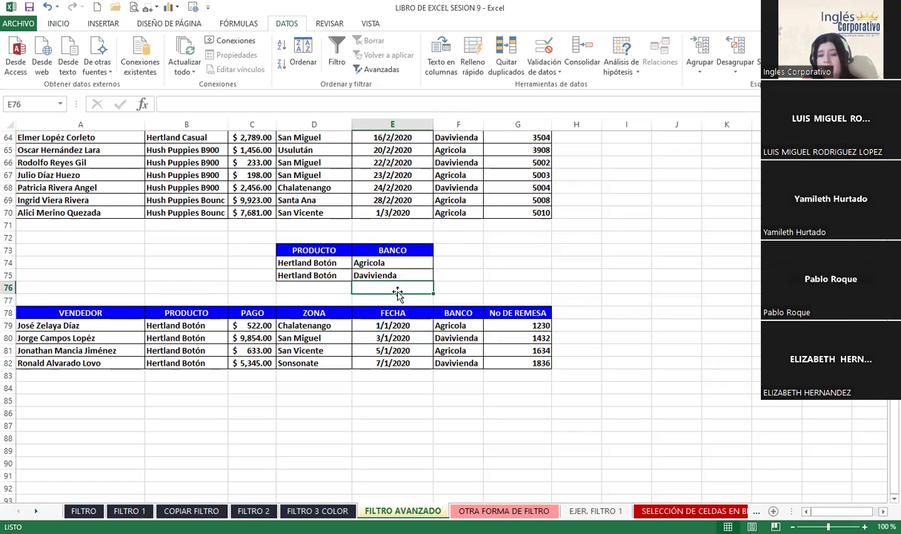
left_click_drag(318, 263, 321, 286)
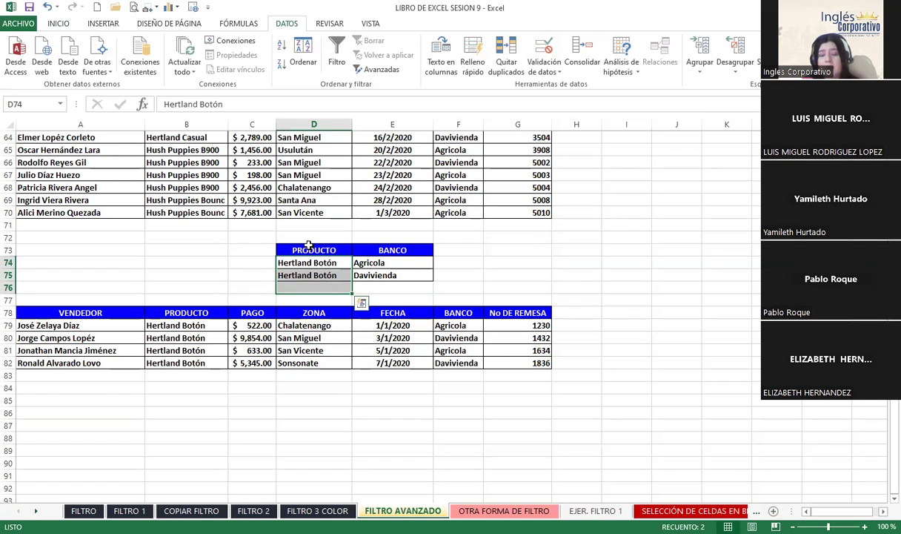
left_click_drag(314, 251, 400, 287)
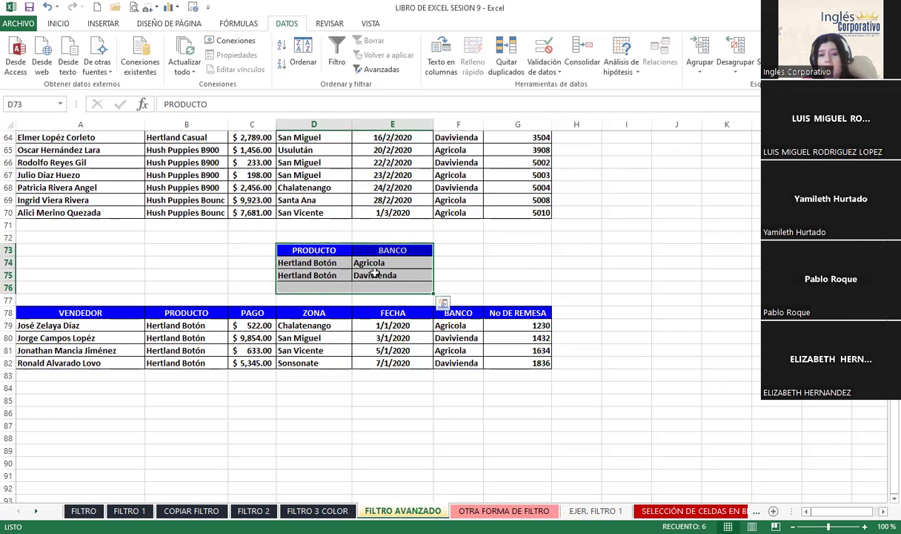
left_click_drag(382, 263, 397, 276)
left_click(325, 263)
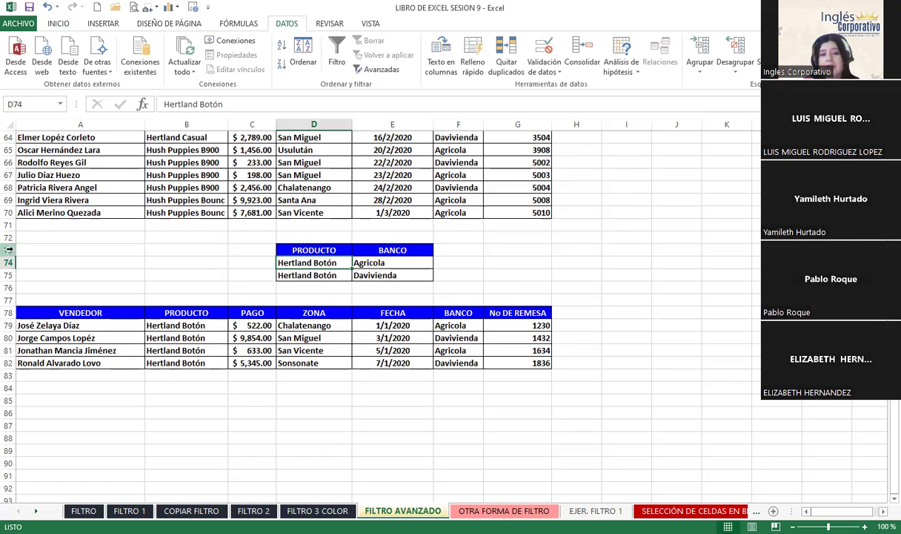
Select criteria rows 73–75, then review the previously copied filter results
left_click(8, 249)
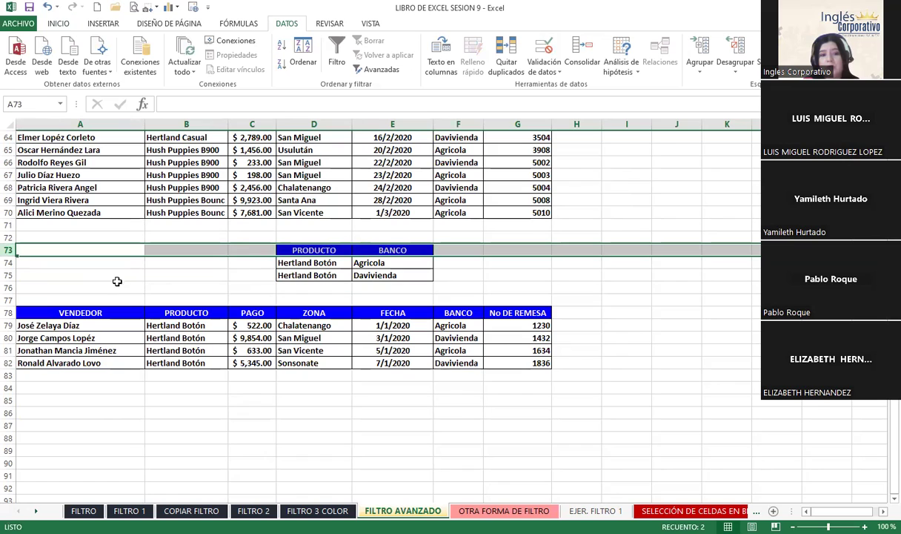
left_click(8, 263, "ctrl")
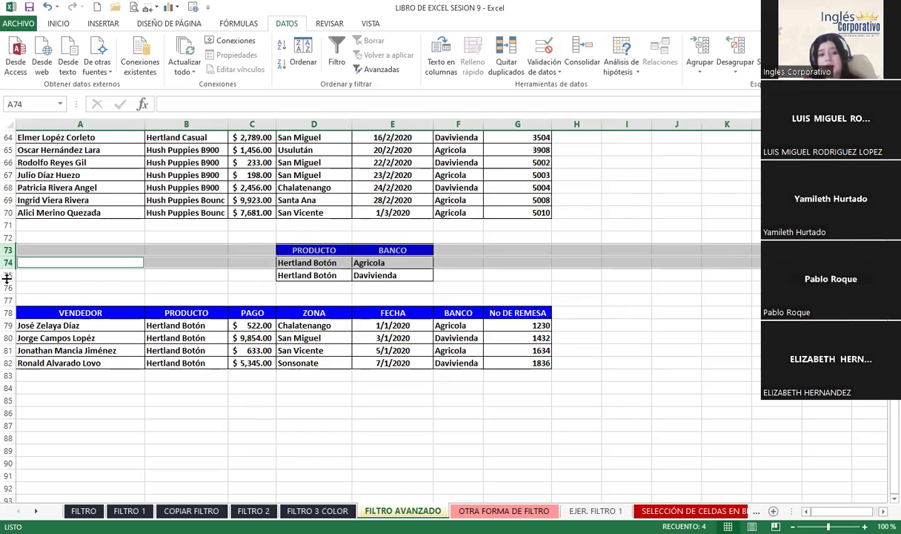
left_click(8, 276, "ctrl")
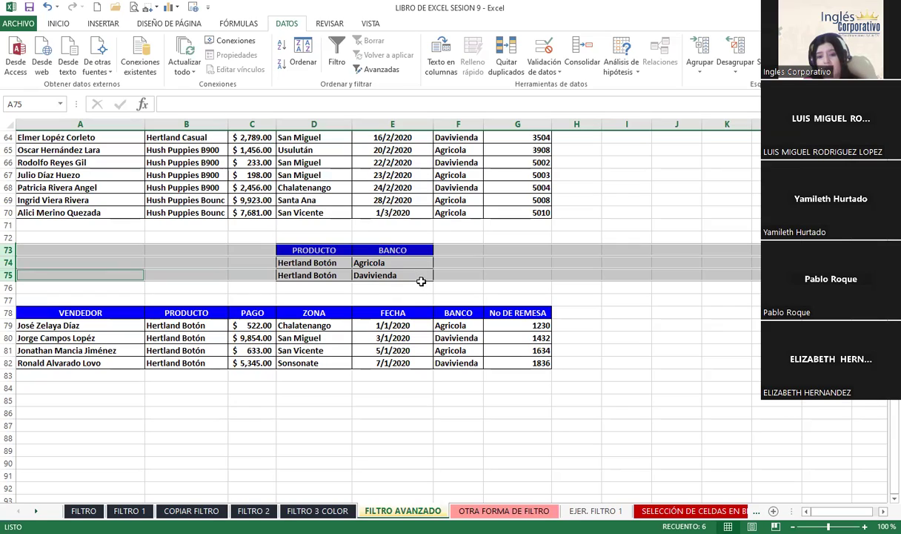
left_click(245, 350)
scroll(323, 362, "up", 4)
scroll(357, 376, "up", 4)
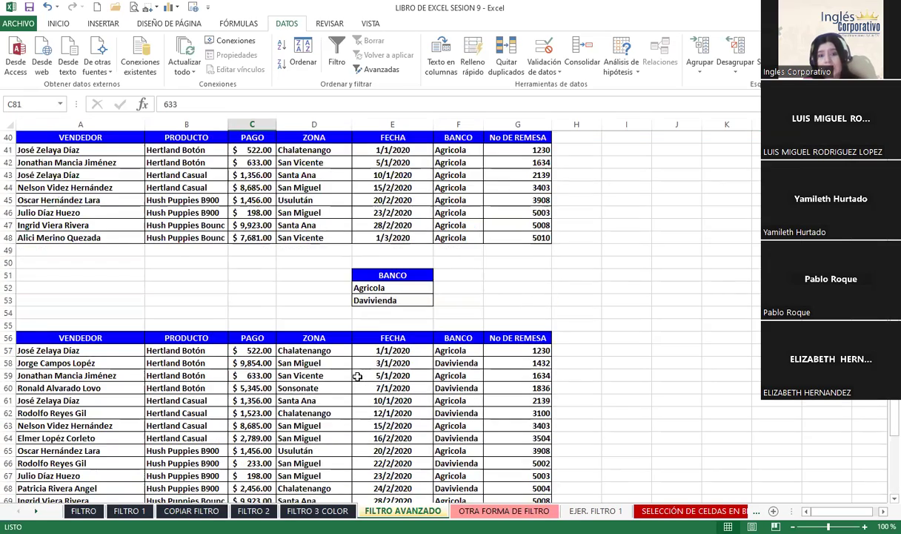
scroll(357, 377, "up", 6)
scroll(357, 382, "up", 5)
scroll(348, 386, "up", 2)
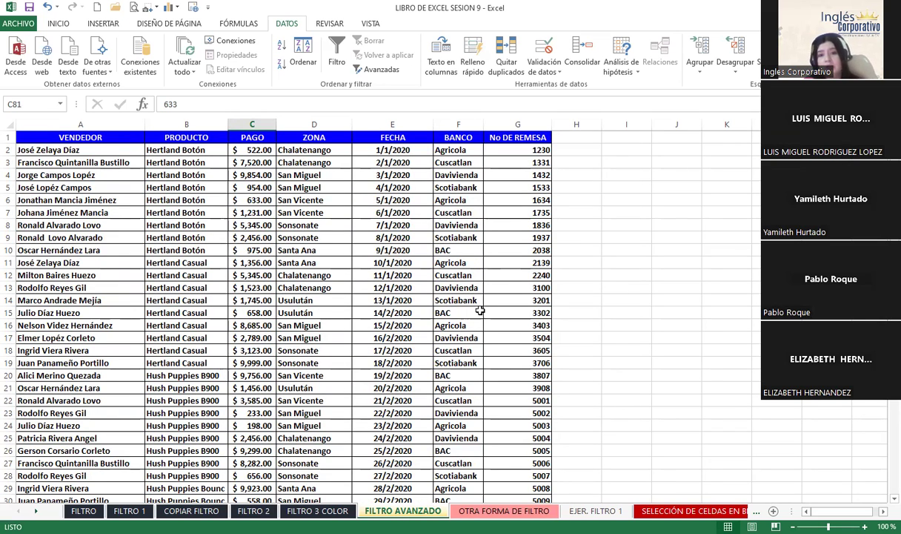
scroll(478, 310, "down", 4)
scroll(459, 352, "down", 5)
scroll(429, 378, "down", 9)
scroll(430, 379, "down", 1)
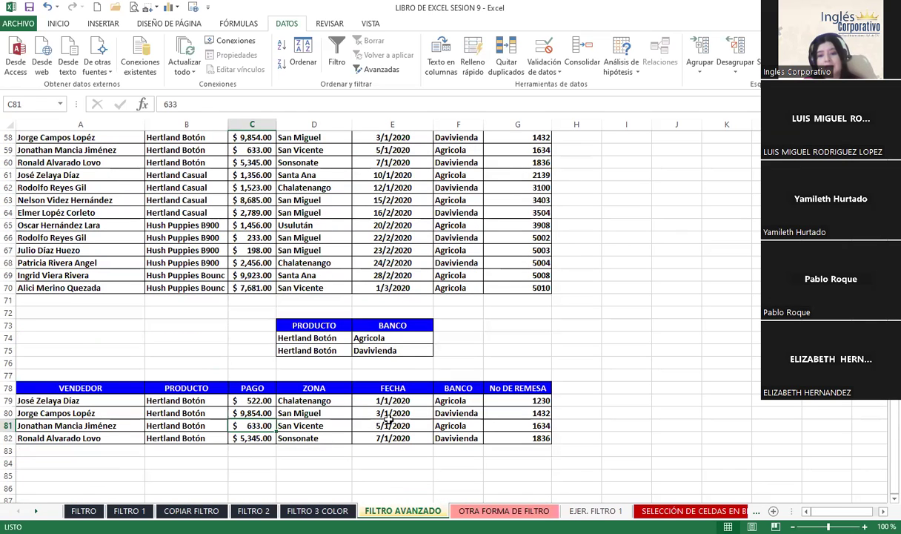
left_click(387, 428)
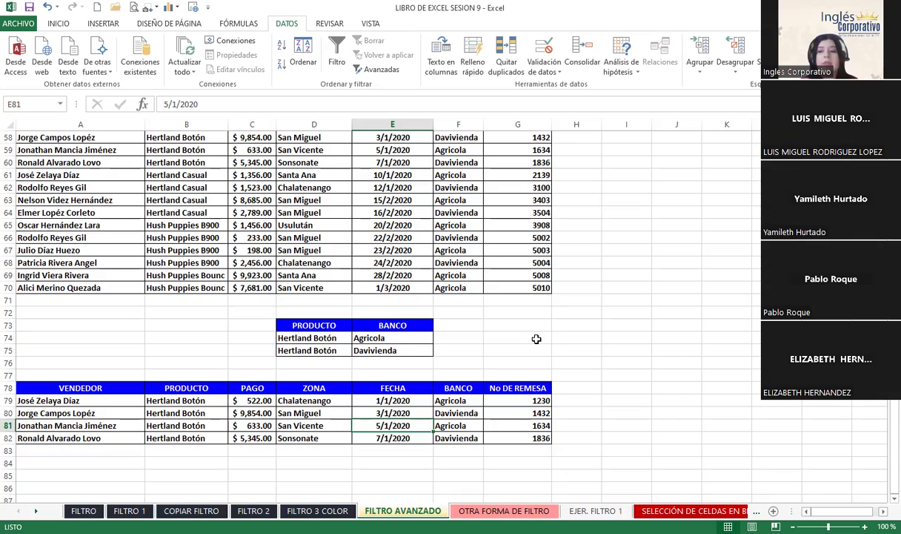
scroll(330, 321, "up", 19)
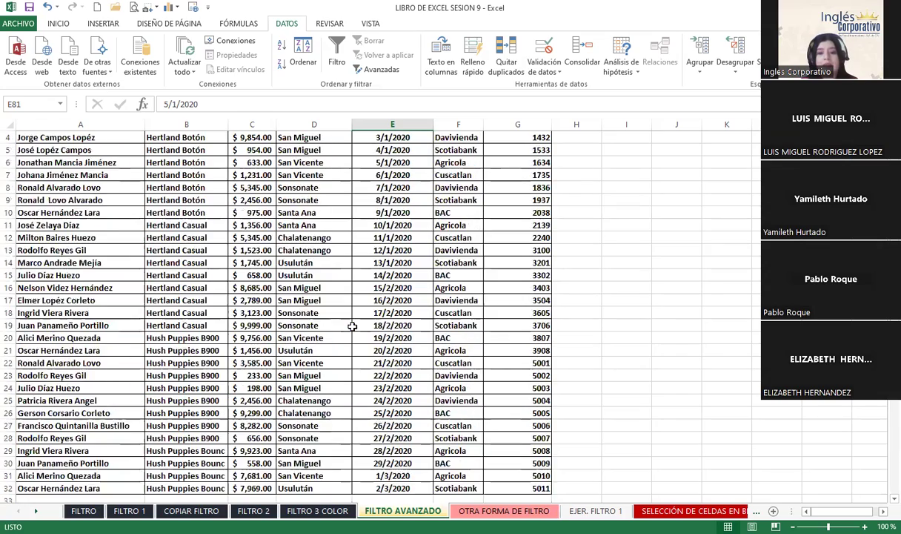
Set the advanced filter's criteria range to the Agricola BANCO cells E36:E37
left_click(296, 261)
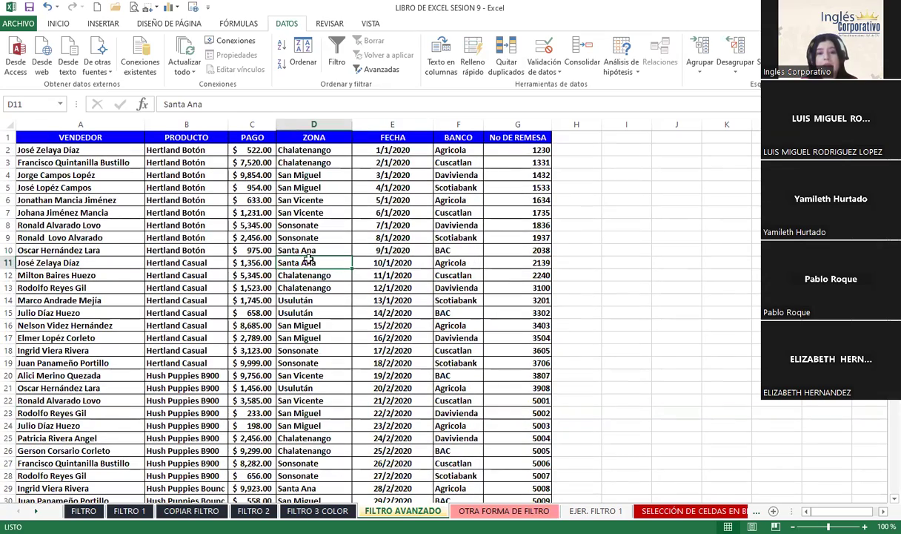
left_click(383, 69)
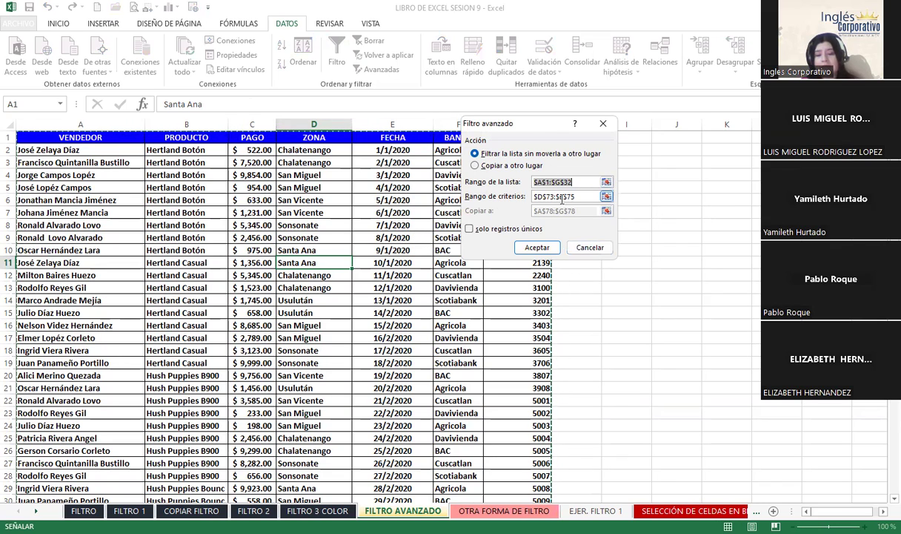
scroll(362, 242, "down", 1)
scroll(362, 242, "down", 1)
scroll(362, 241, "down", 2)
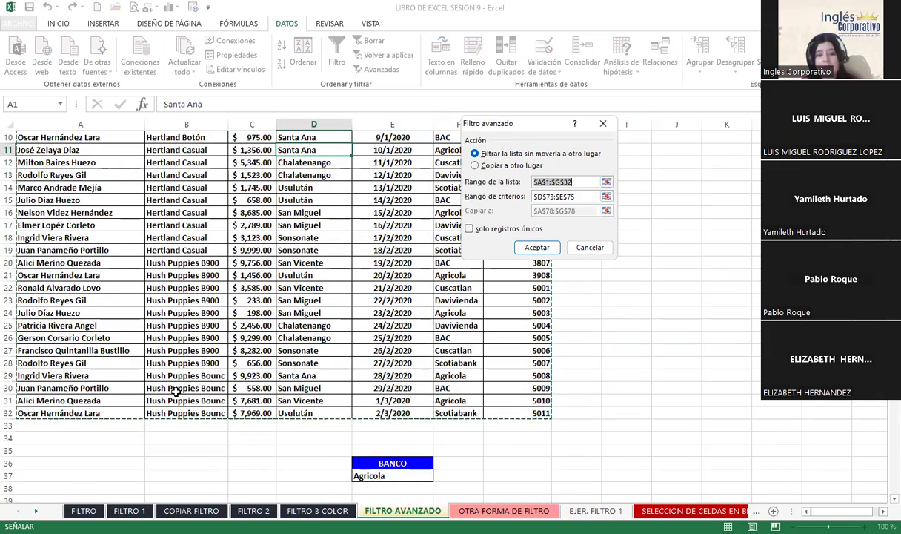
scroll(204, 282, "up", 3)
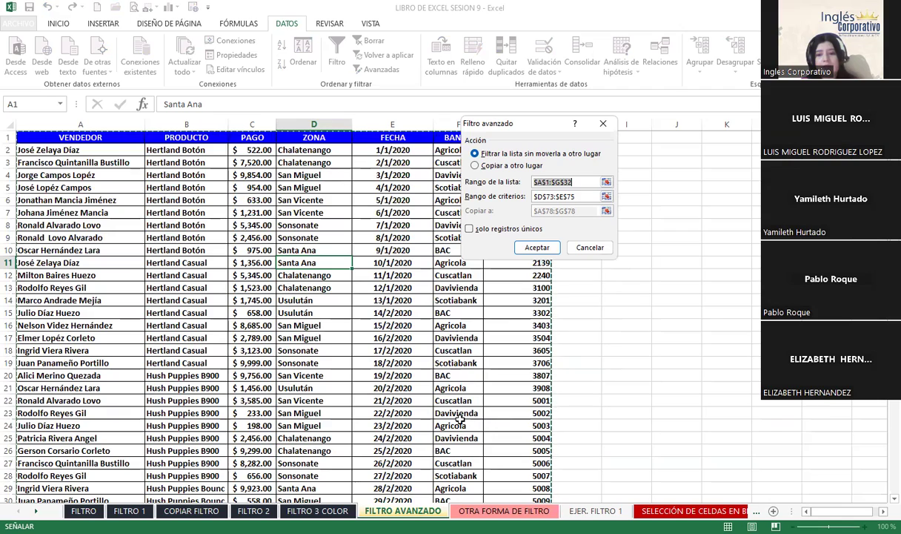
scroll(467, 415, "down", 2)
scroll(456, 412, "down", 2)
scroll(448, 410, "down", 2)
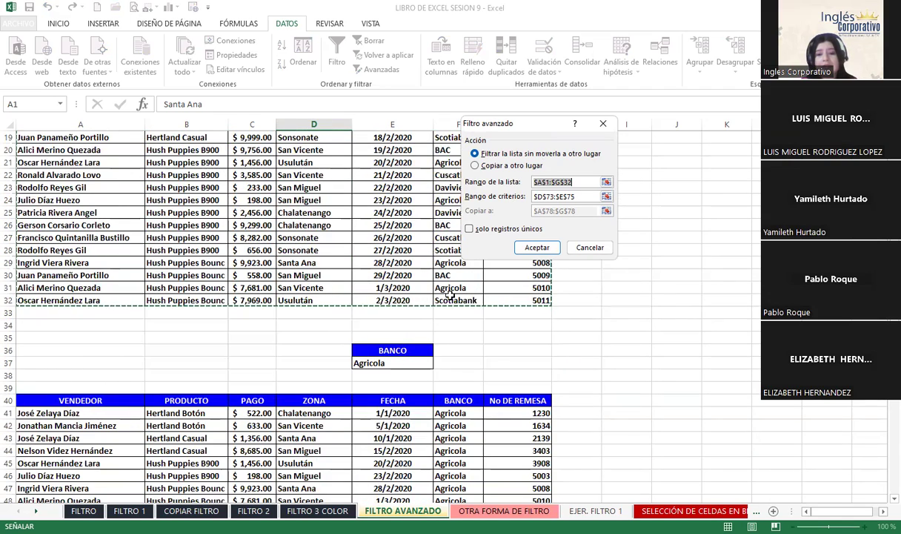
left_click(567, 197)
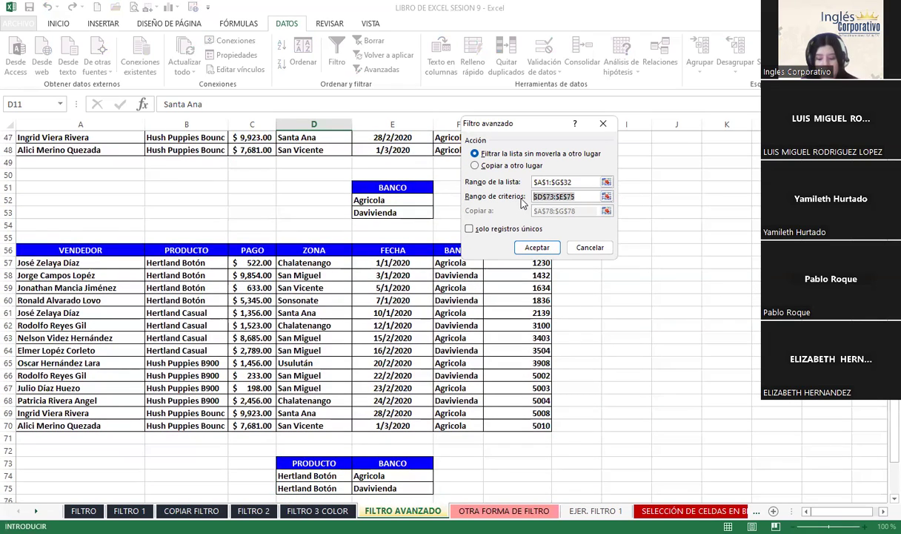
key("BackSpace")
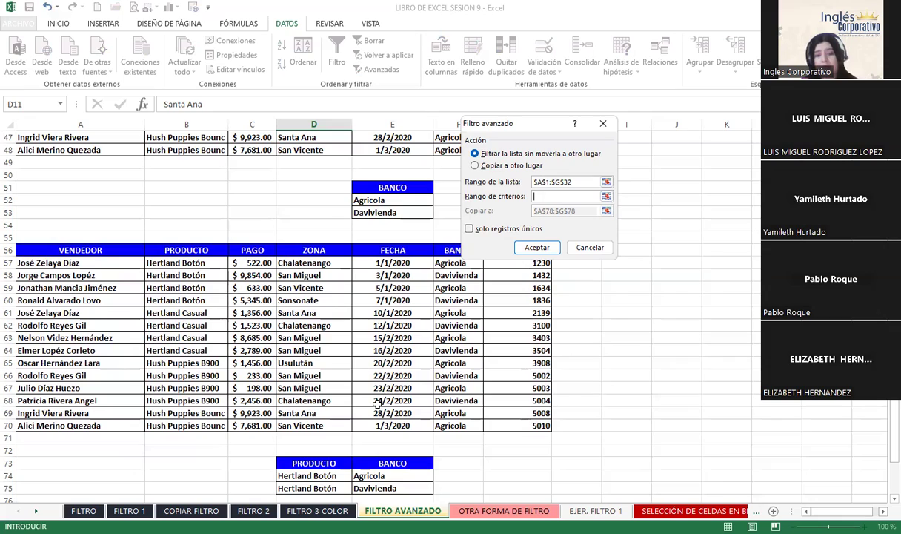
scroll(374, 417, "up", 4)
scroll(410, 421, "up", 2)
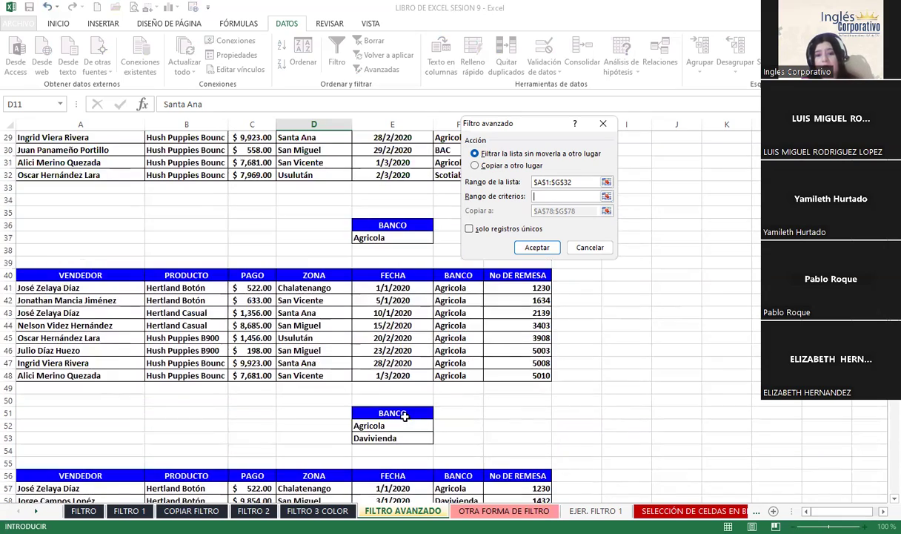
scroll(405, 412, "up", 2)
left_click_drag(392, 298, 409, 312)
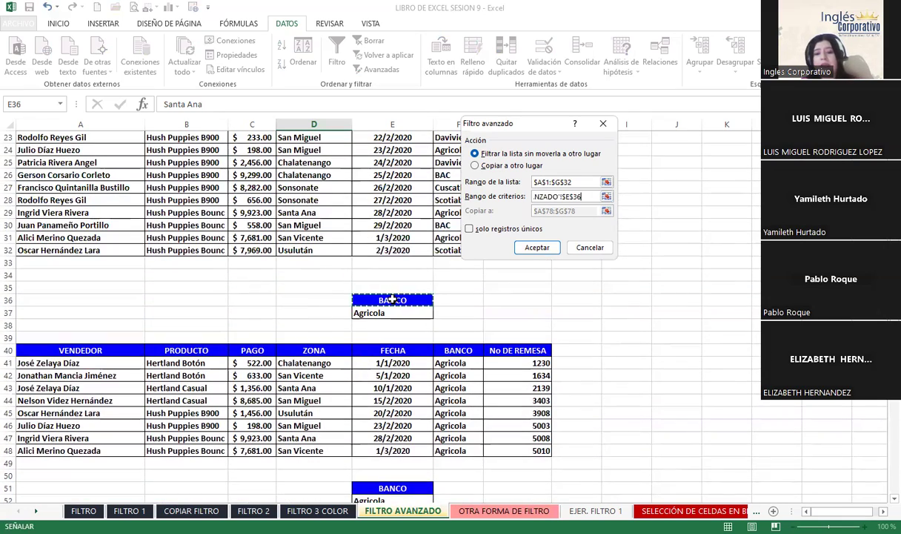
Copy the matching Agricola rows to cell A89 and run the filter
left_click(482, 168)
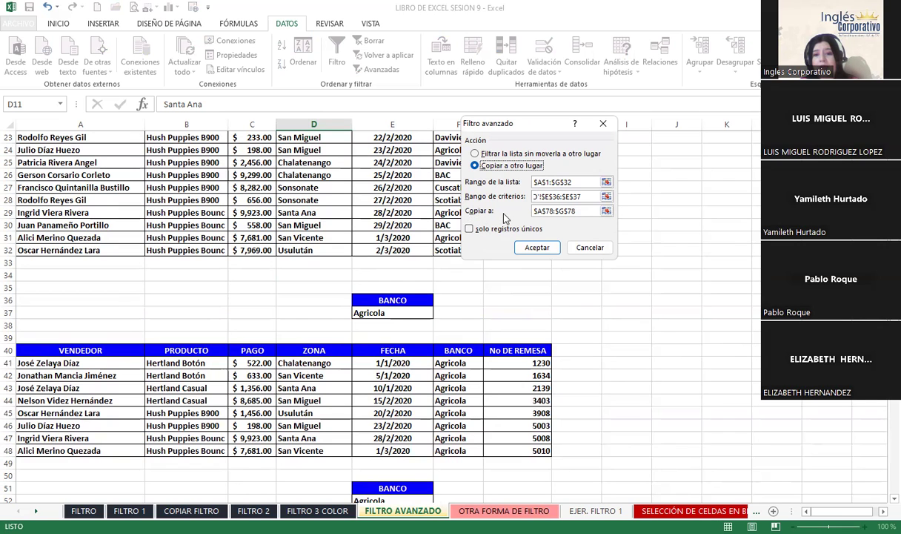
left_click(581, 212)
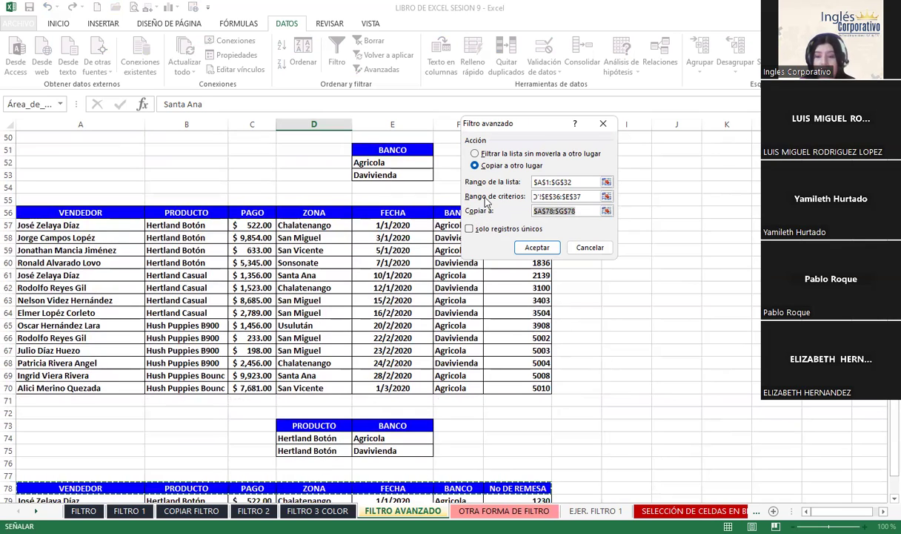
key("BackSpace")
scroll(28, 355, "down", 9)
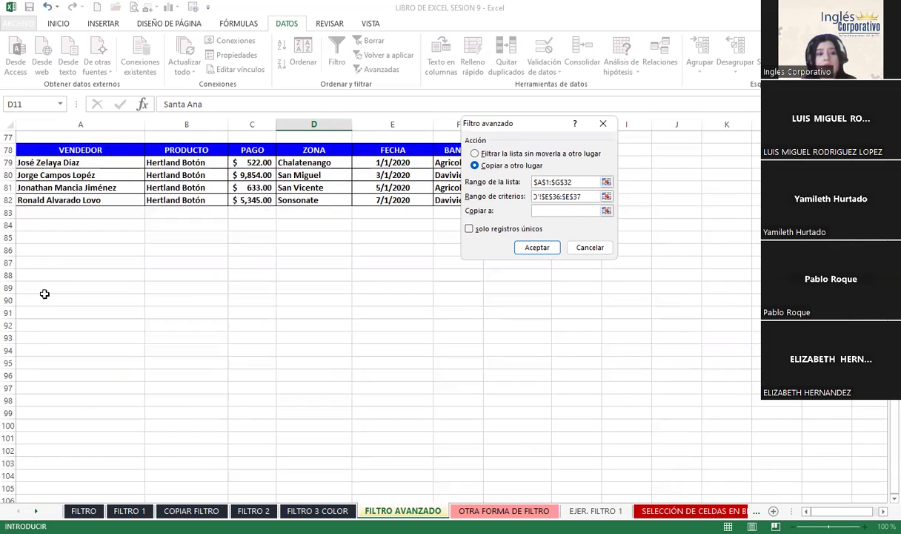
left_click(37, 289)
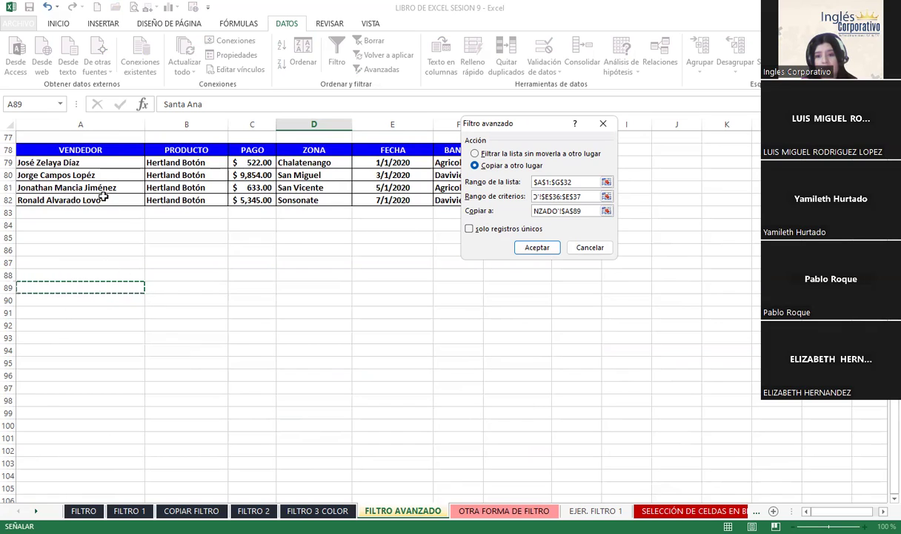
left_click(536, 247)
scroll(515, 338, "up", 11)
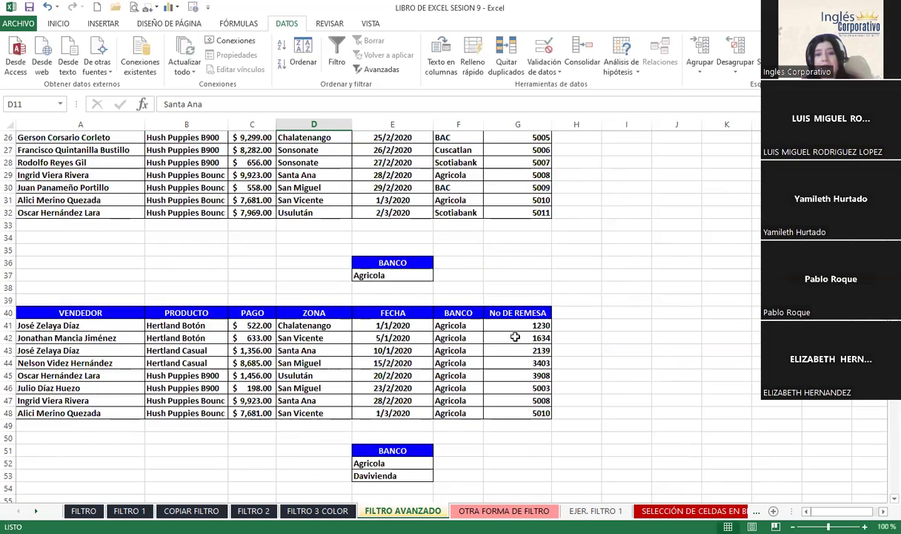
scroll(515, 337, "up", 2)
scroll(515, 337, "down", 3)
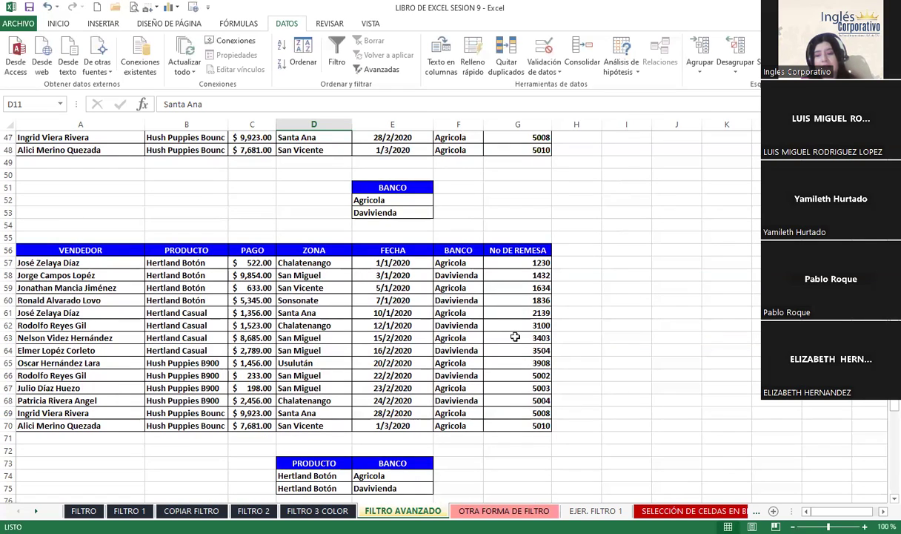
scroll(417, 304, "up", 7)
scroll(371, 247, "up", 5)
left_click(370, 247)
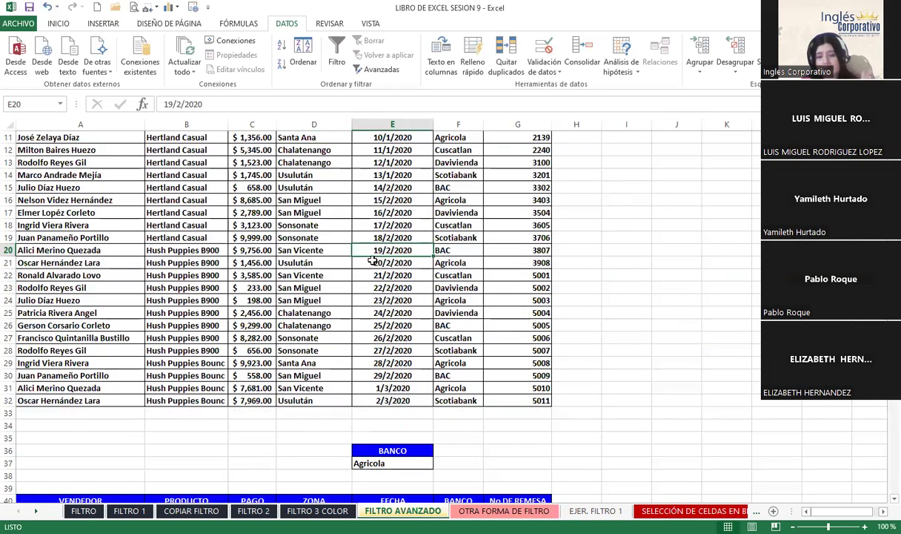
scroll(378, 282, "down", 5)
scroll(393, 311, "down", 7)
scroll(410, 335, "down", 5)
scroll(409, 335, "down", 5)
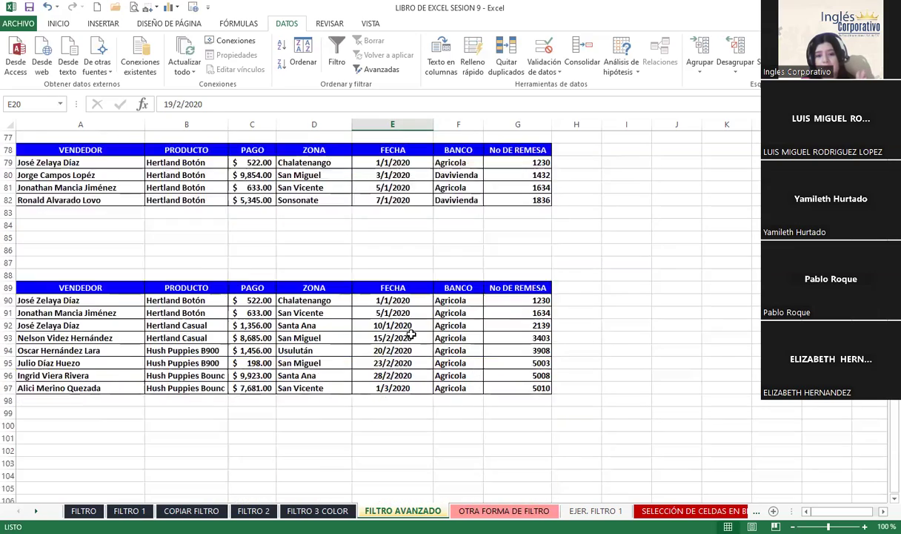
scroll(410, 333, "down", 4)
left_click(196, 175)
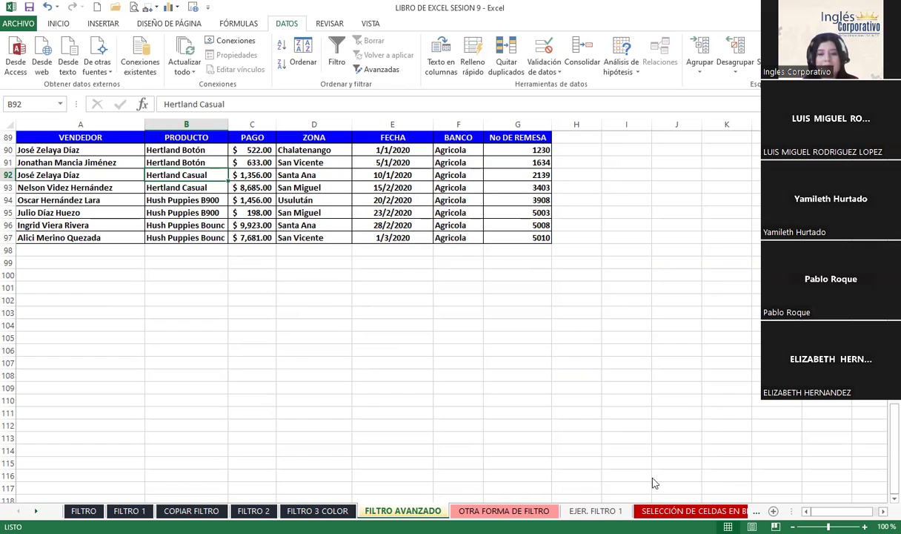
Compare the OTRA FORMA DE FILTRO and FILTRO AVANZADO sheets, scrolling through the Agricola results
key("ctrl+Page_Down")
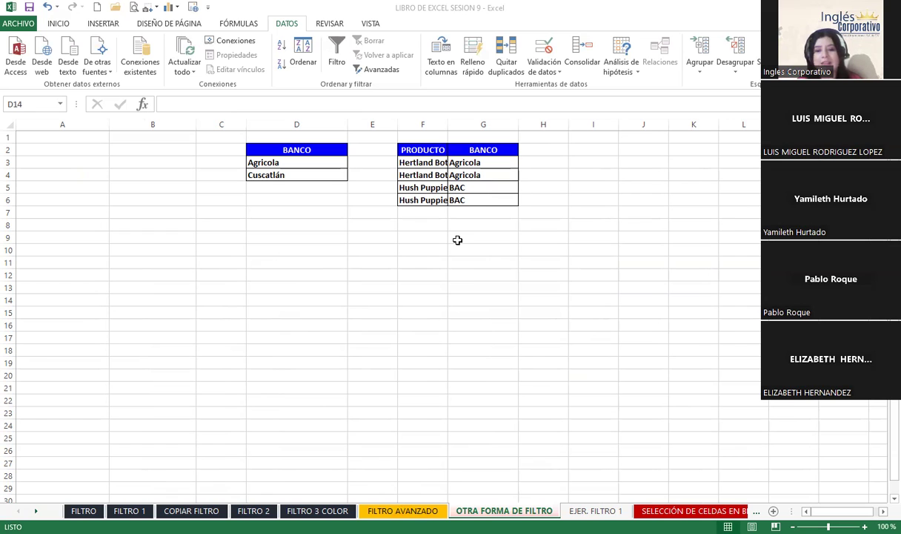
key("ctrl+Page_Up")
scroll(452, 311, "up", 20)
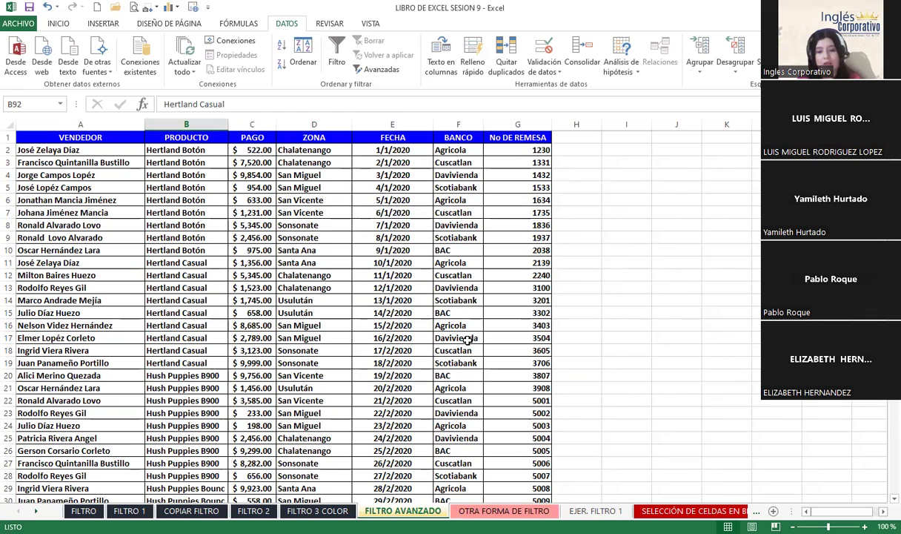
scroll(468, 339, "down", 6)
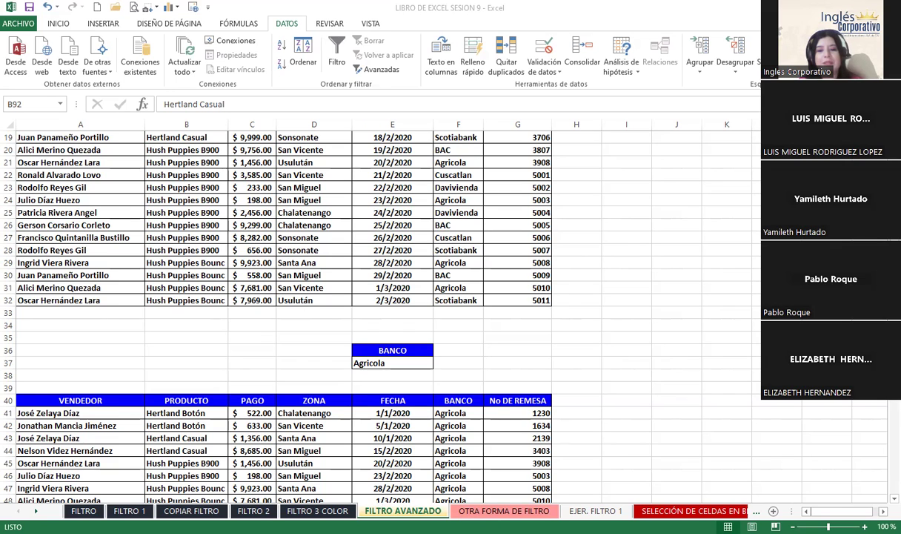
scroll(703, 495, "down", 2)
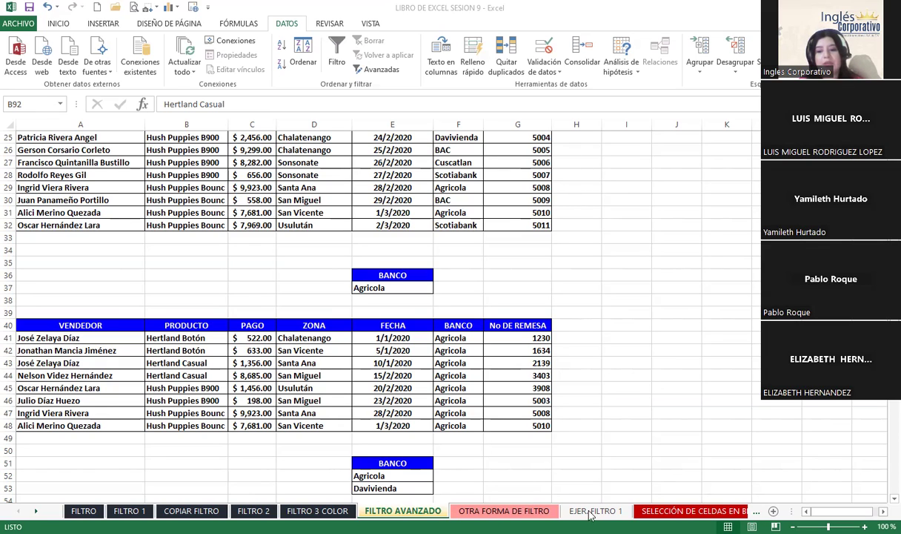
On OTRA FORMA DE FILTRO, widen the criteria columns so Hertland Botón and Hush Puppies B900 fit fully
left_click(467, 511)
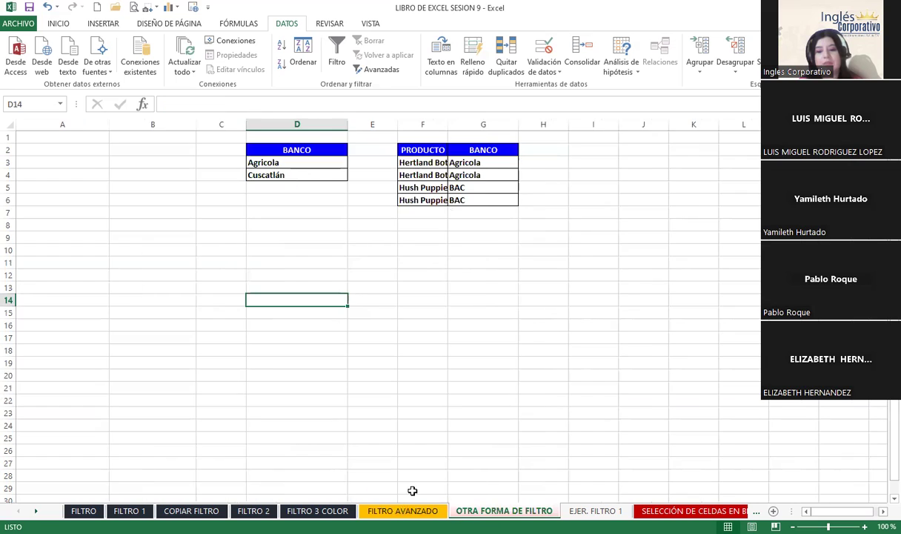
key("Up")
key("Up")
key("Up")
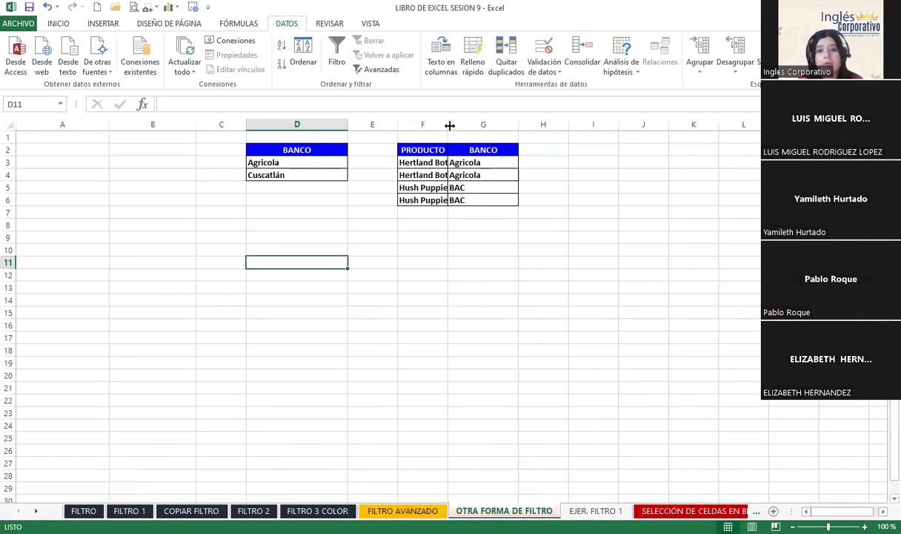
left_click_drag(290, 147, 292, 172)
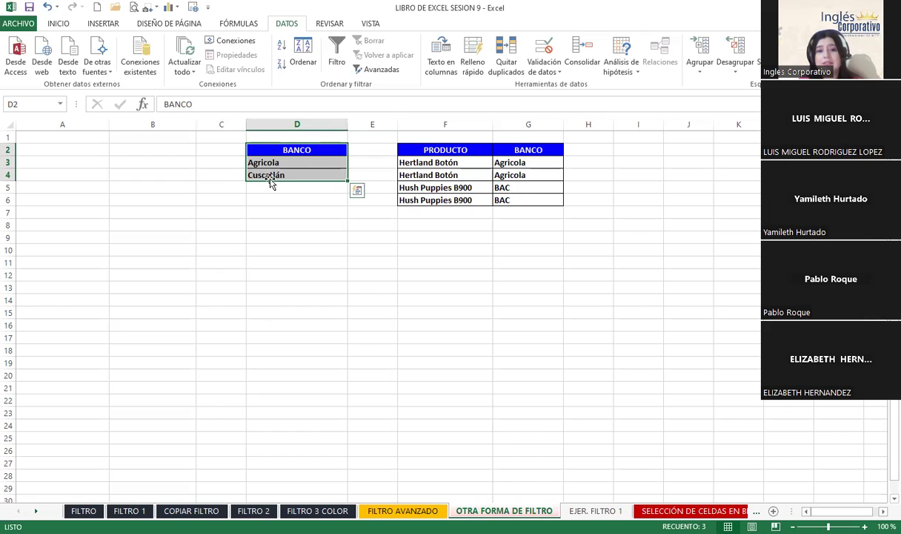
left_click(32, 252)
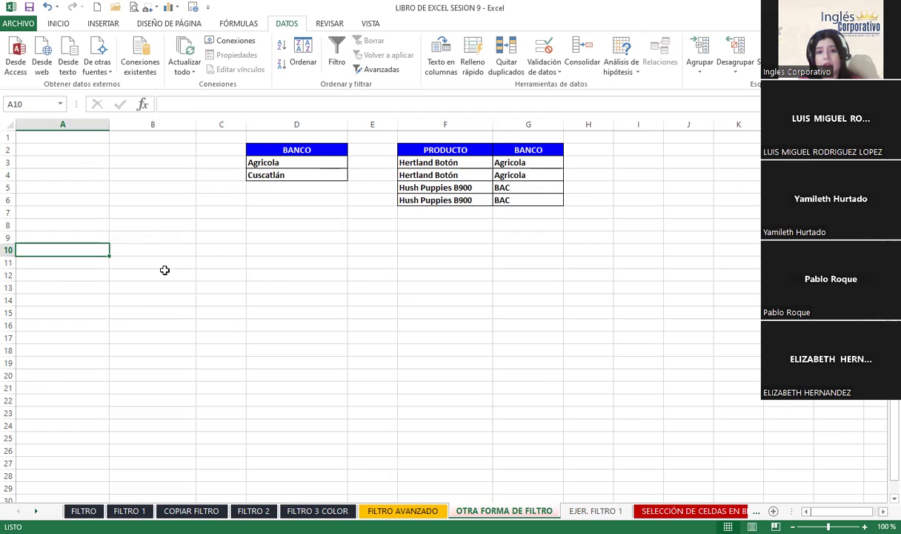
left_click_drag(305, 151, 300, 187)
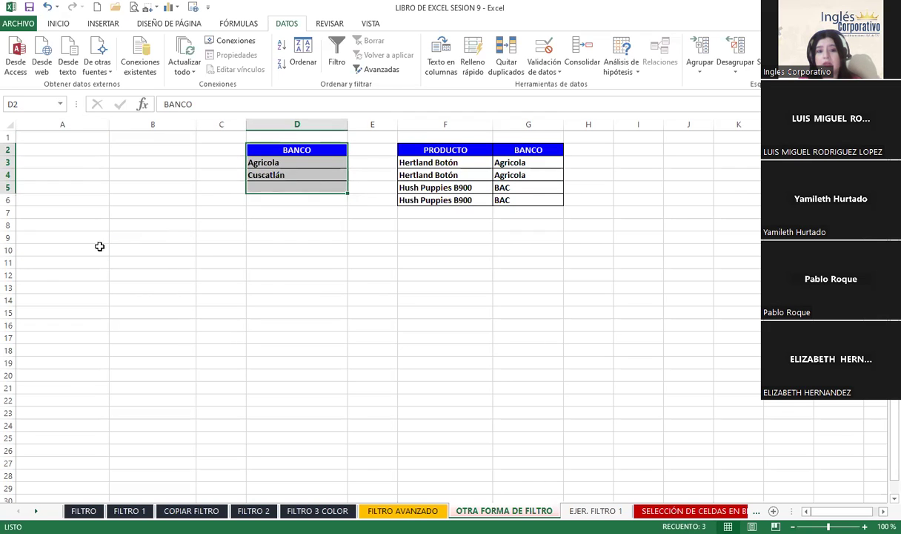
left_click(62, 246)
Advanced-filter FILTRO AVANZADO!A1:G32 with criteria D2:D4, copying matches to A10
left_click(380, 72)
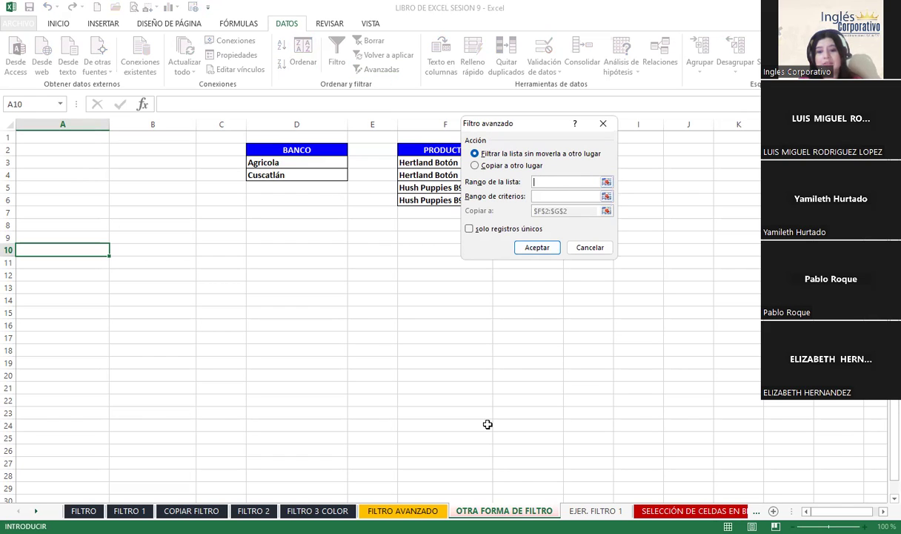
left_click(402, 511)
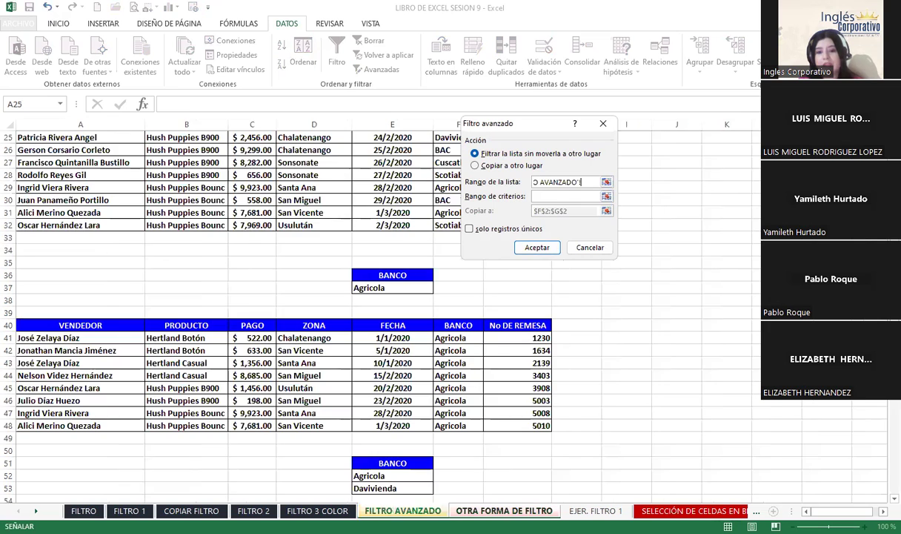
scroll(215, 293, "up", 8)
left_click(43, 137)
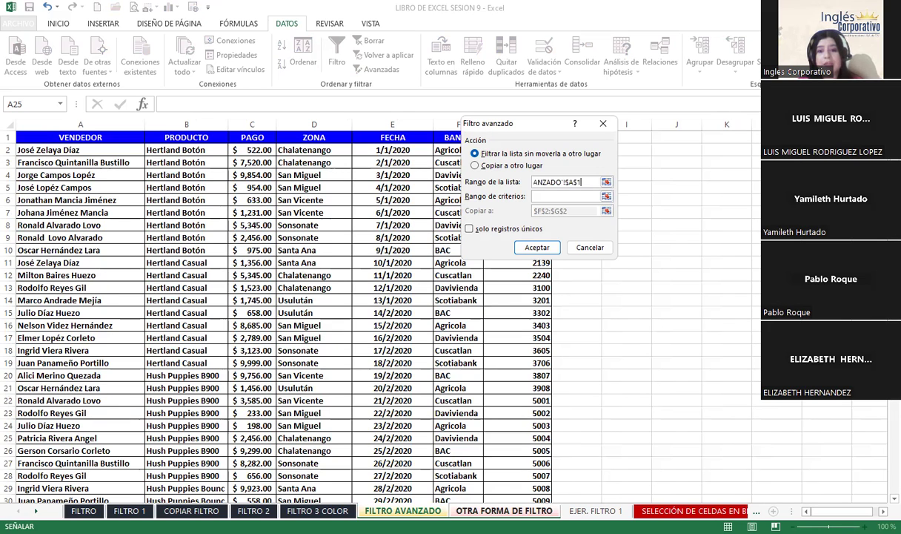
left_click_drag(43, 137, 518, 475)
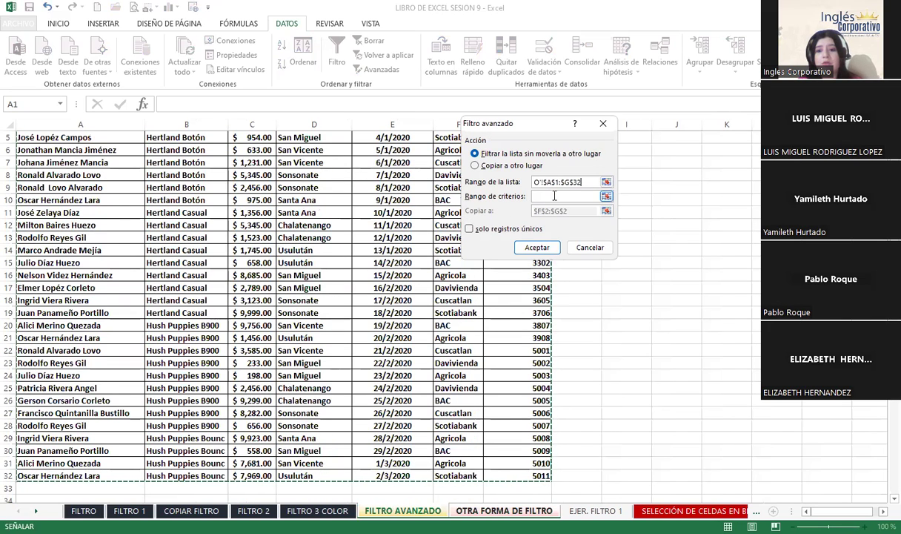
left_click(554, 196)
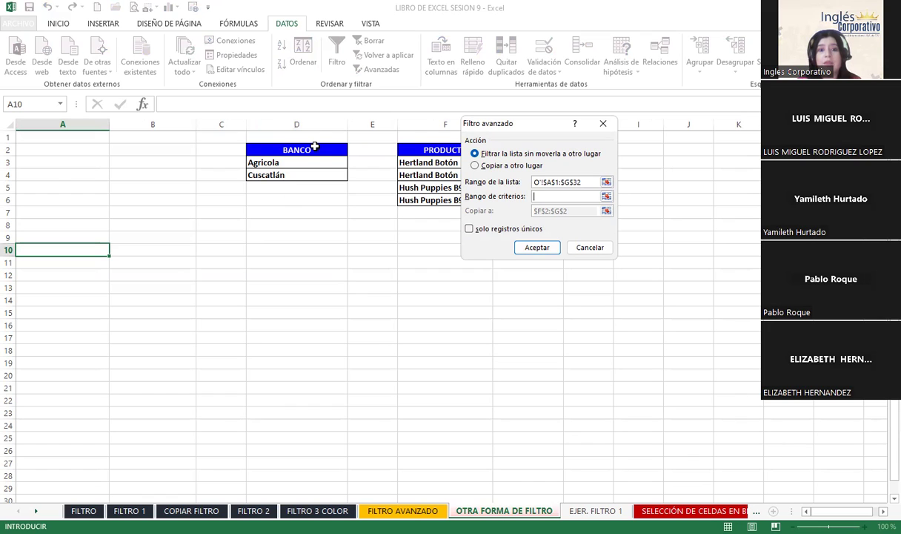
left_click_drag(313, 149, 312, 171)
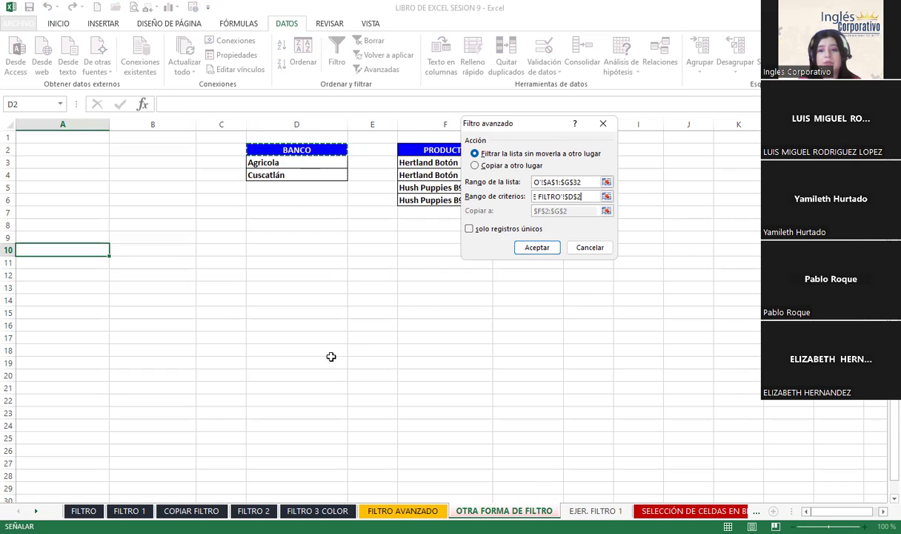
left_click(475, 165)
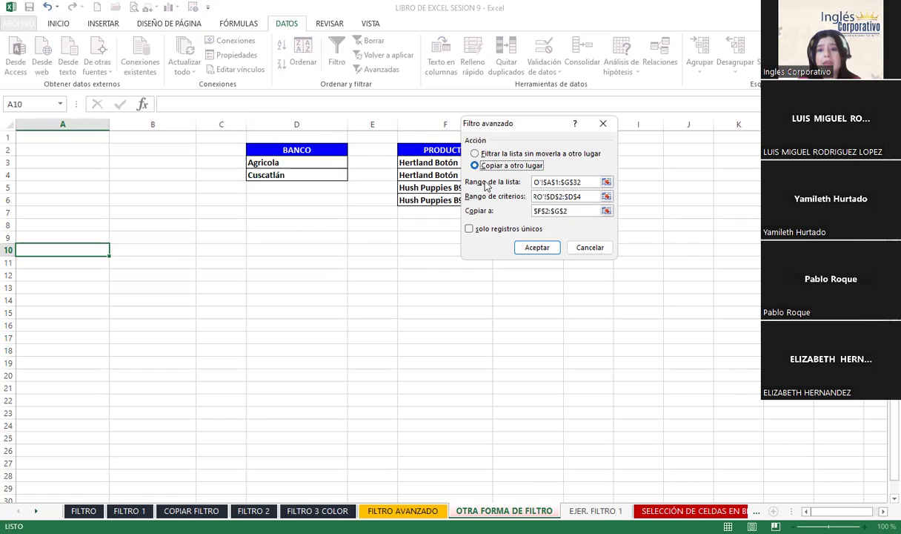
double_click(579, 210)
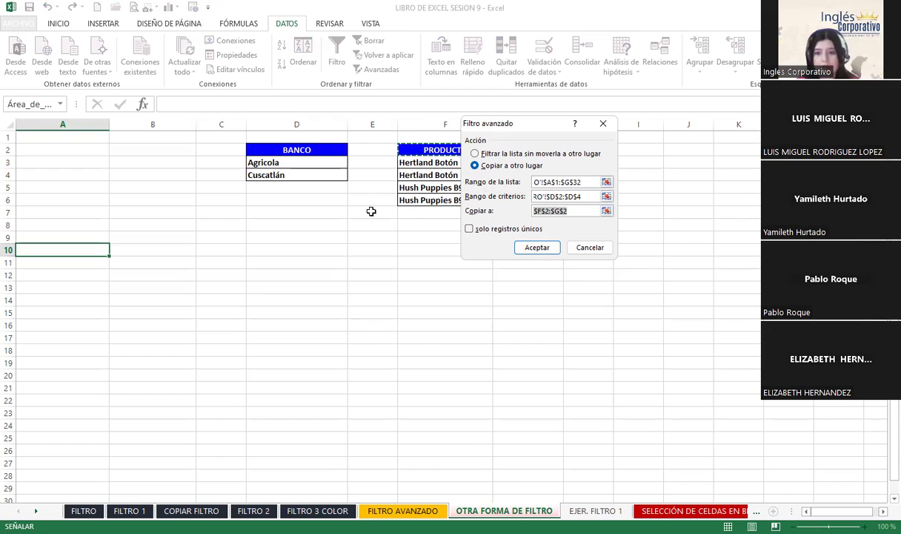
key("BackSpace")
left_click(45, 252)
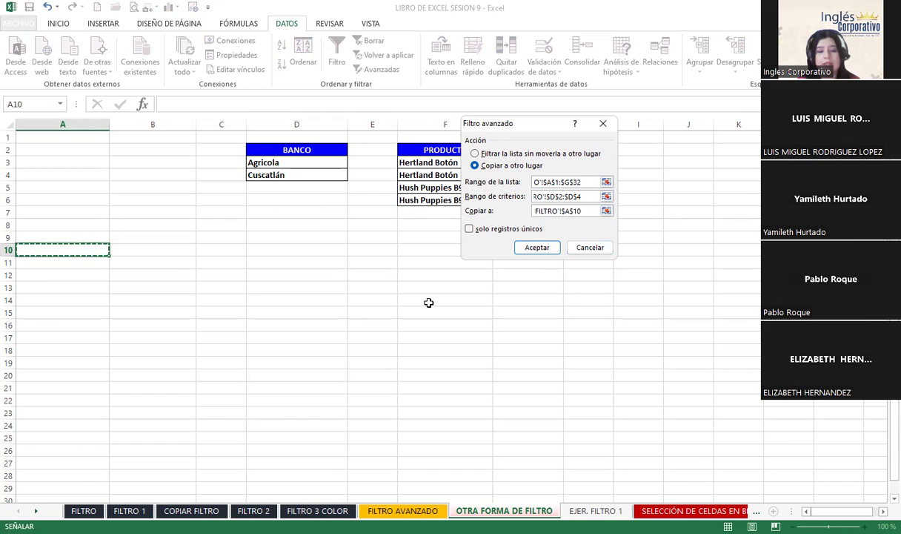
left_click(536, 247)
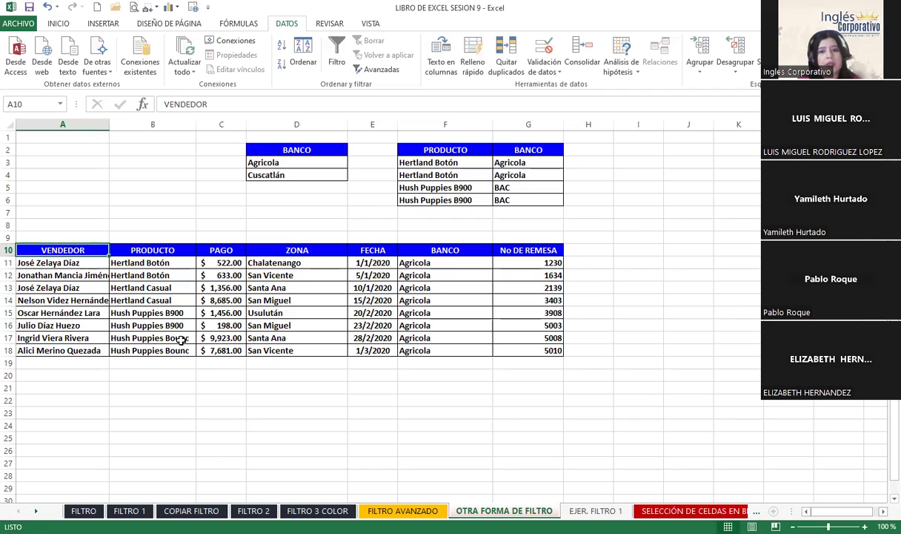
Recheck the advanced filter's D2:D4 criteria range, then cancel without applying
left_click(146, 254)
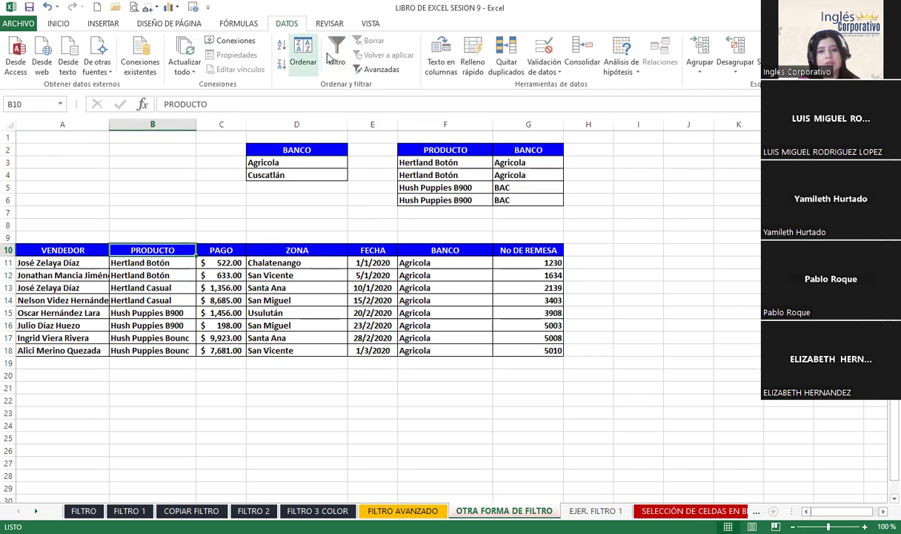
left_click(380, 75)
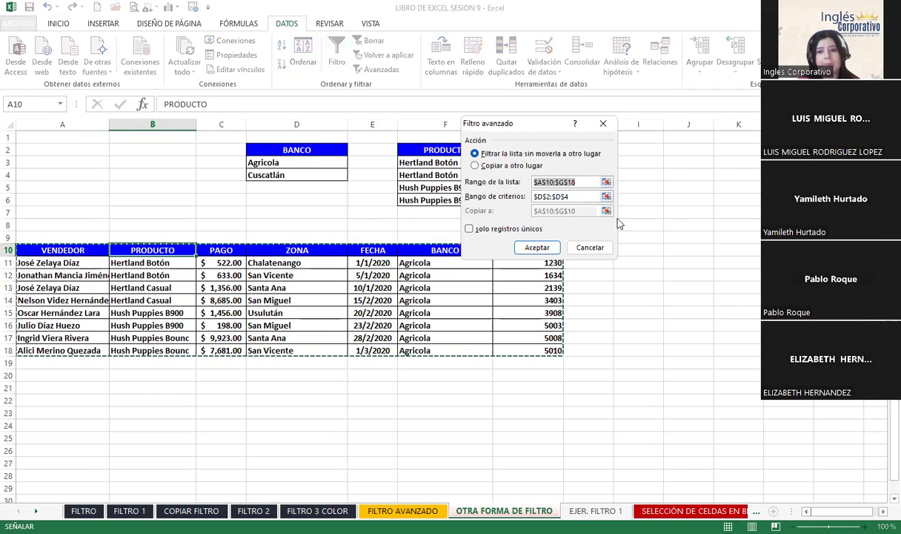
left_click(573, 196)
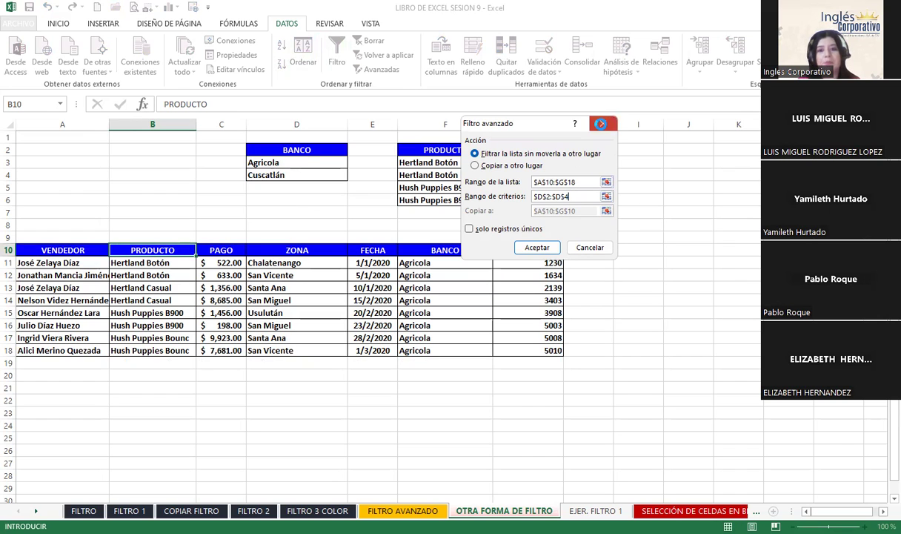
key("Escape")
left_click(439, 313)
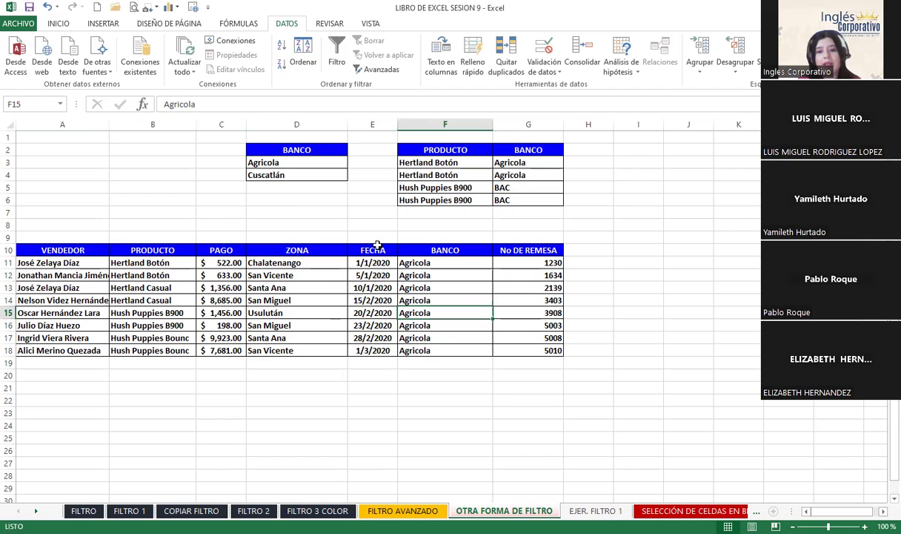
Compare a Cuscatlan source record with the Cuscatlán criterion in D4 and the Agricola-only results
left_click(410, 511)
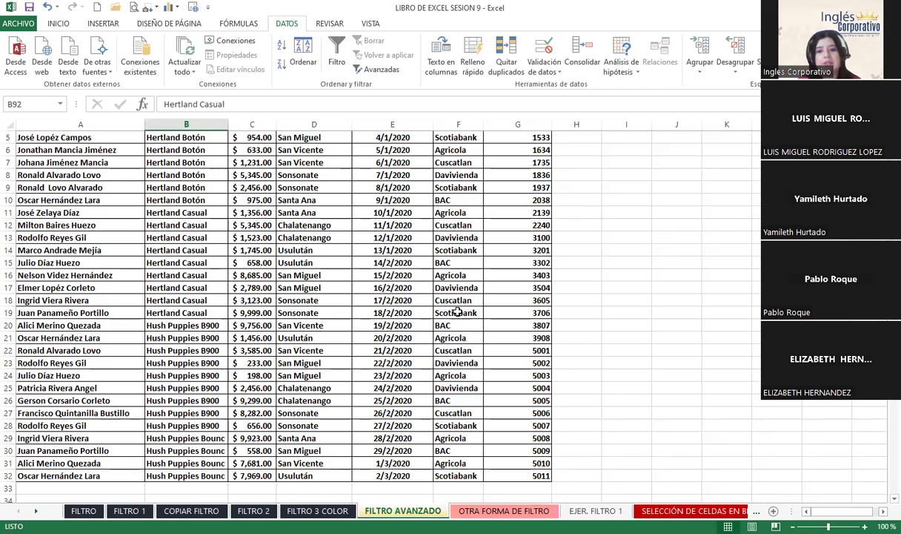
left_click(466, 299)
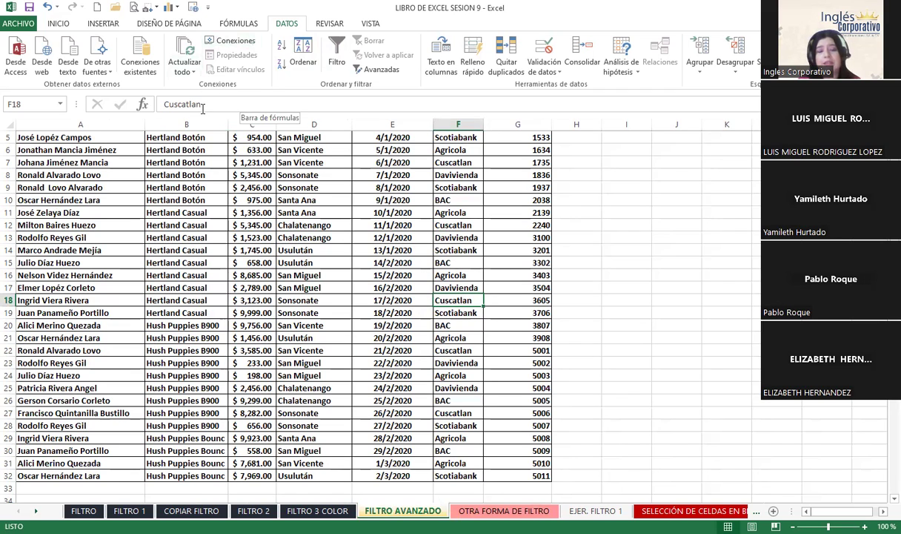
left_click(504, 511)
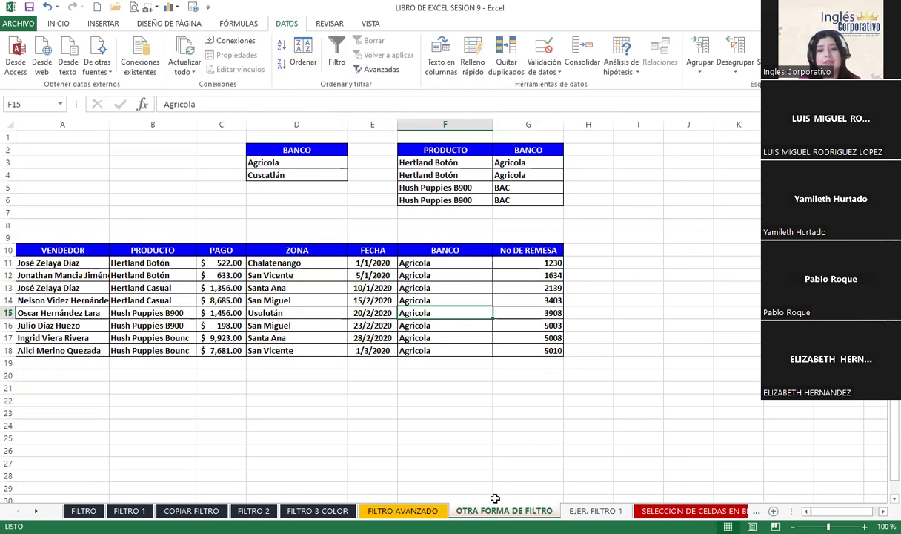
left_click(303, 175)
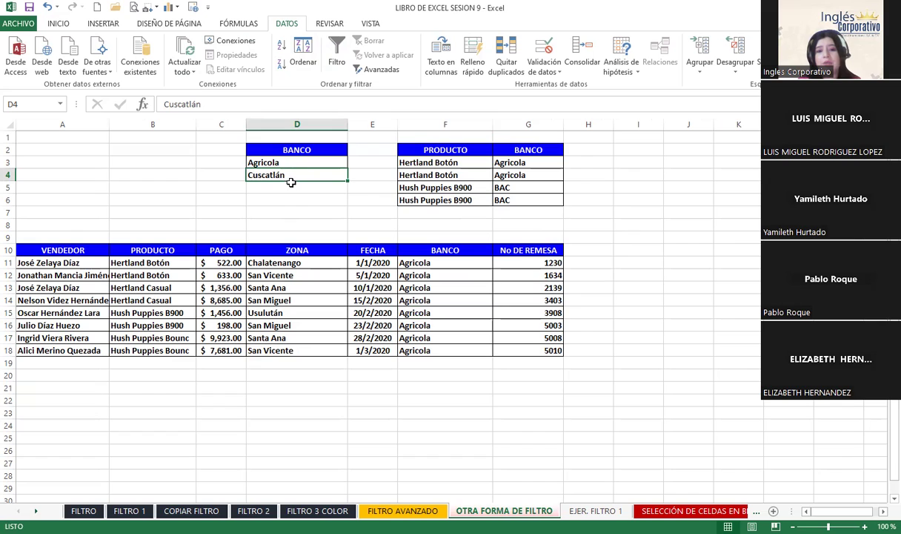
left_click(387, 299)
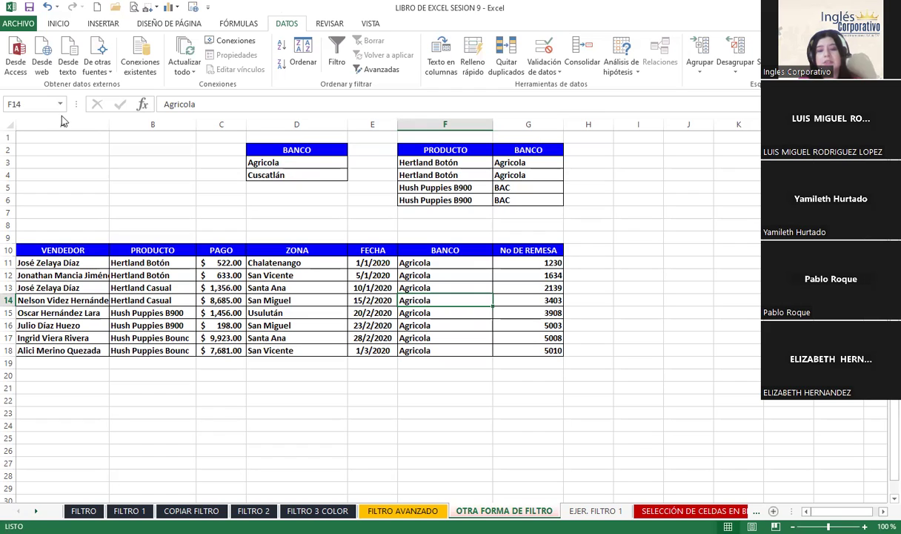
left_click(399, 286)
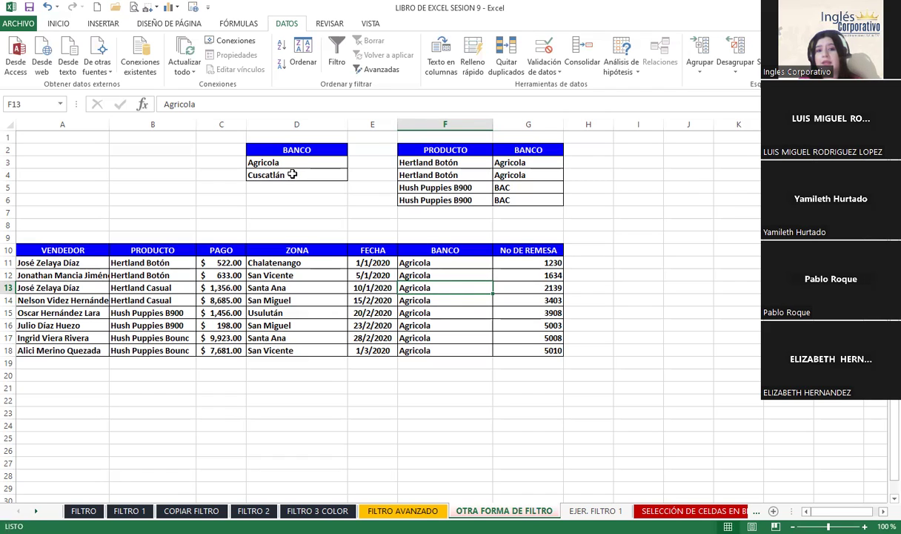
Change the D4 criterion from Cuscatlán to Cuscatlan without the accent
double_click(289, 174)
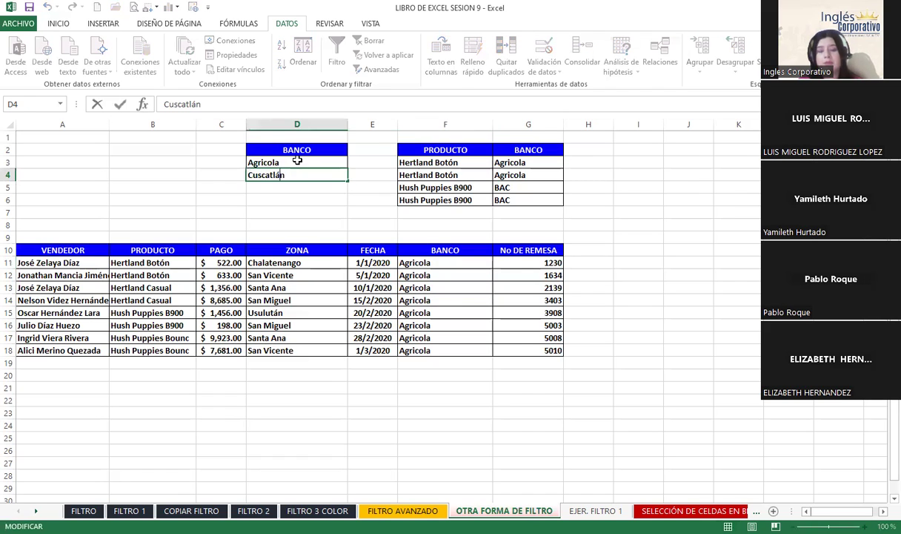
key("BackSpace")
type("a")
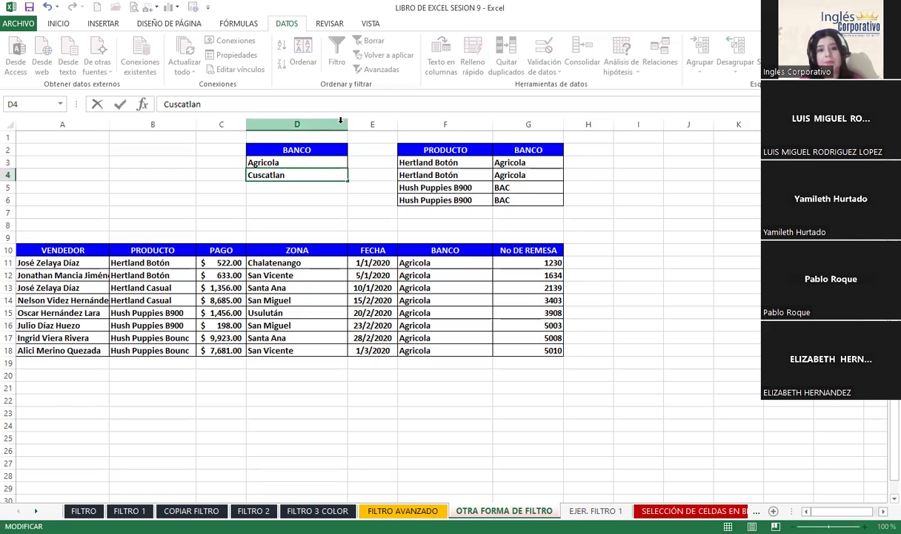
left_click(355, 291)
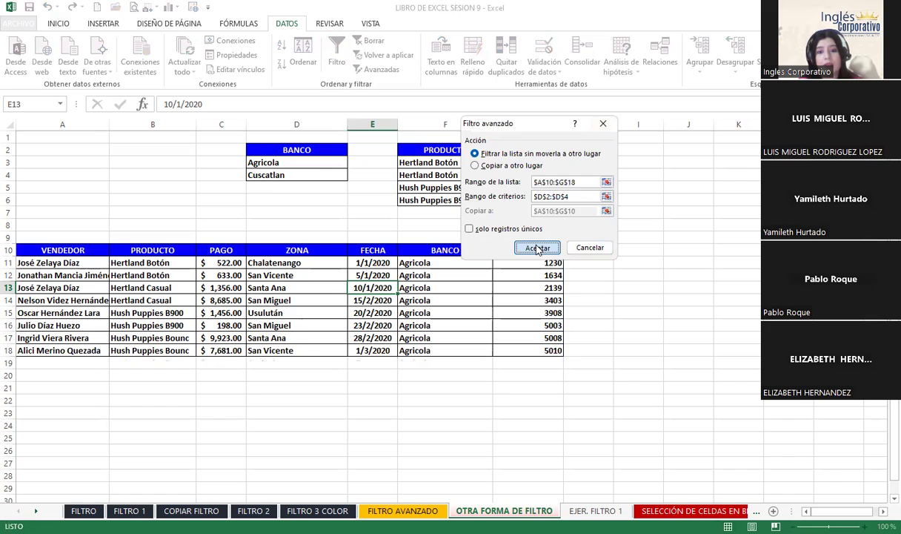
left_click(534, 245)
Rerun the advanced filter with criteria D2:D4, copying results to A10
left_click(334, 163)
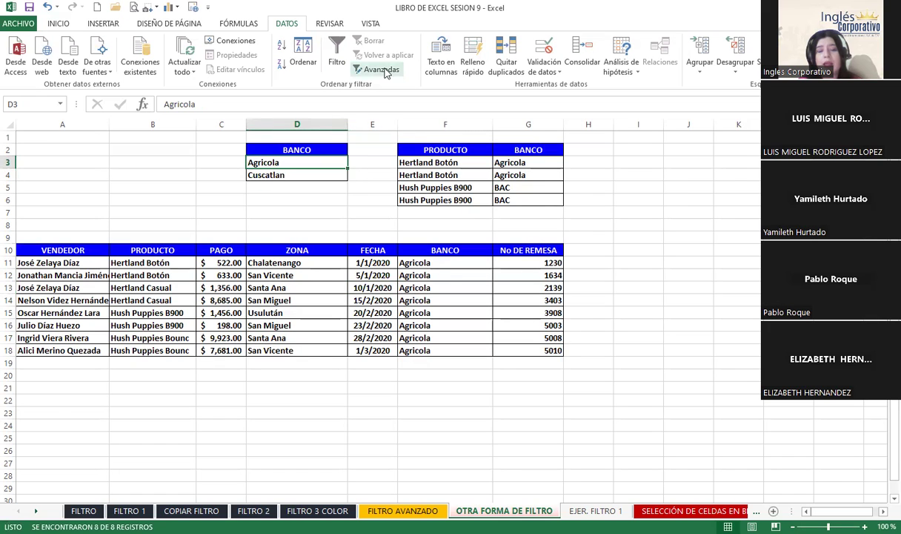
left_click(376, 68)
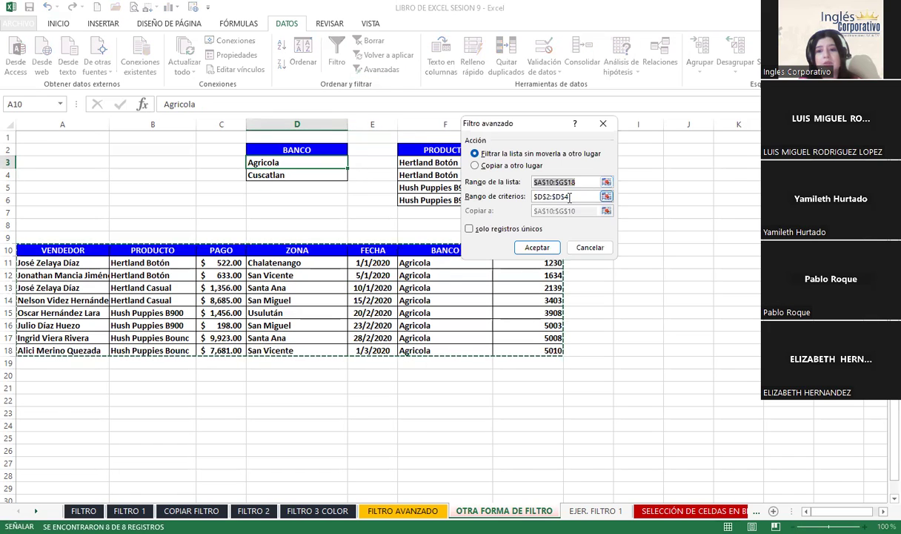
left_click(322, 151)
left_click_drag(321, 175, 321, 174)
left_click(474, 166)
left_click(583, 210)
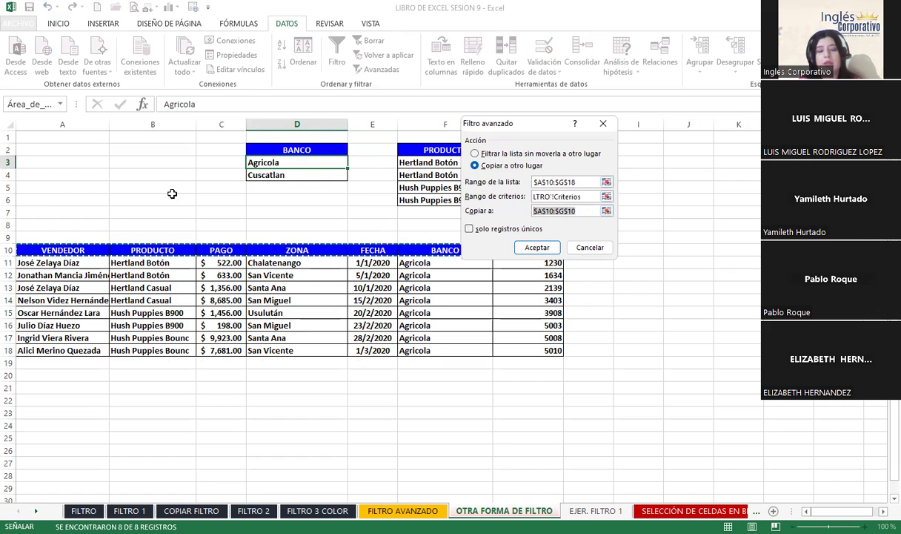
left_click(68, 250)
left_click(535, 248)
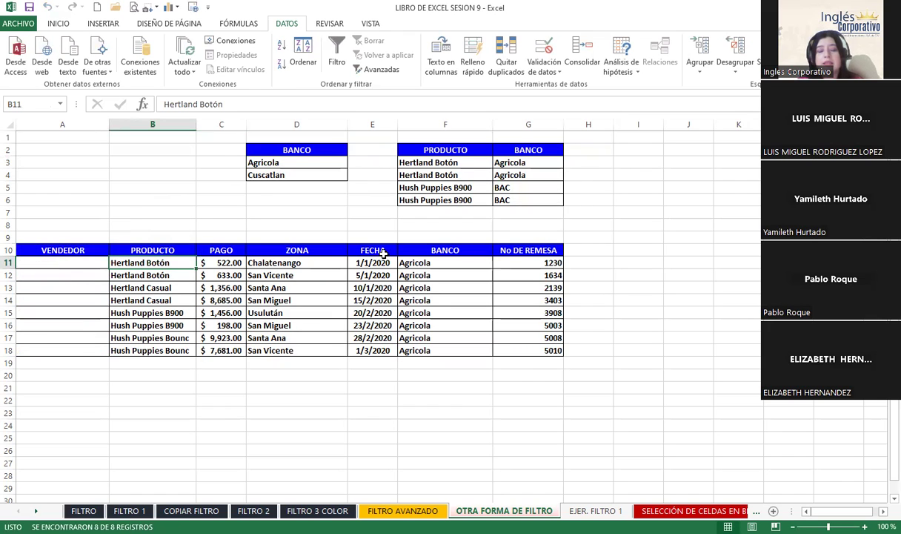
left_click(415, 287)
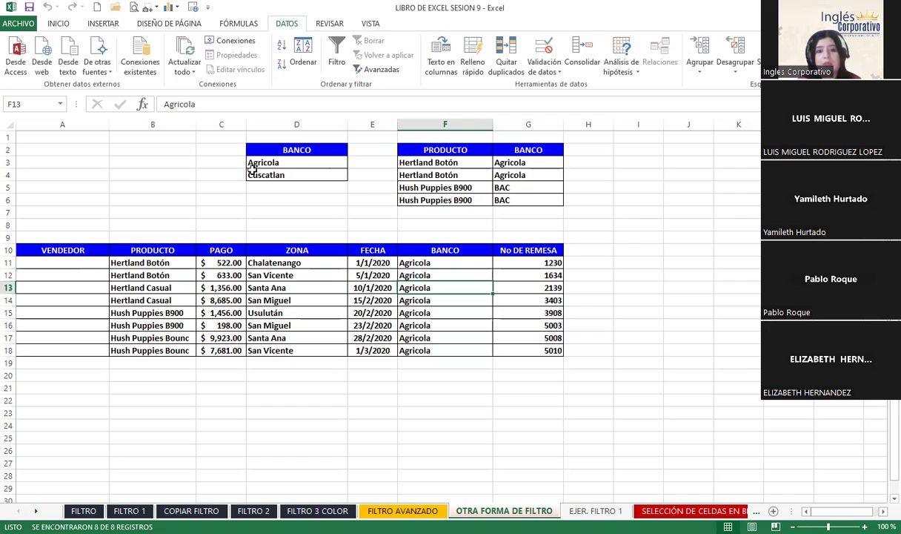
Re-enter the Cuscatlan criterion and compare its spelling with the BANCO values on FILTRO AVANZADO
left_click(287, 175)
double_click(293, 175)
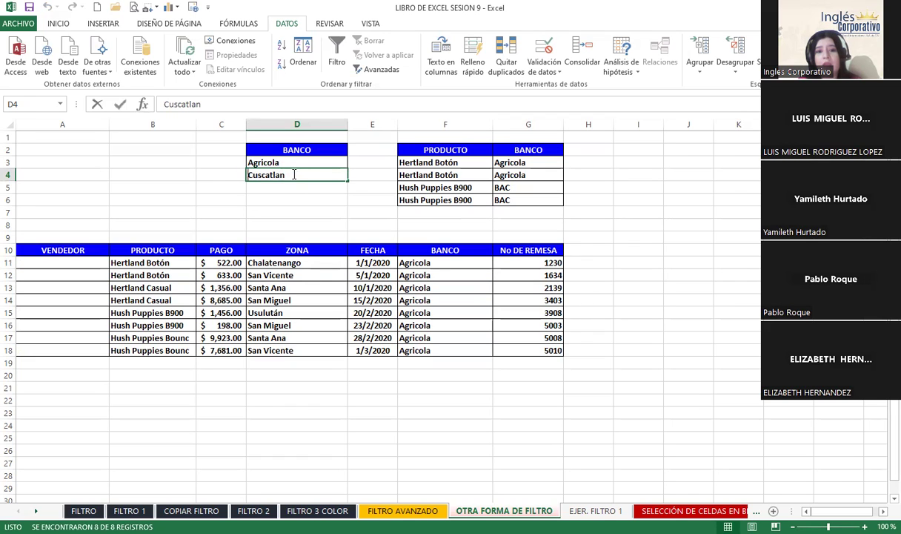
key("Return")
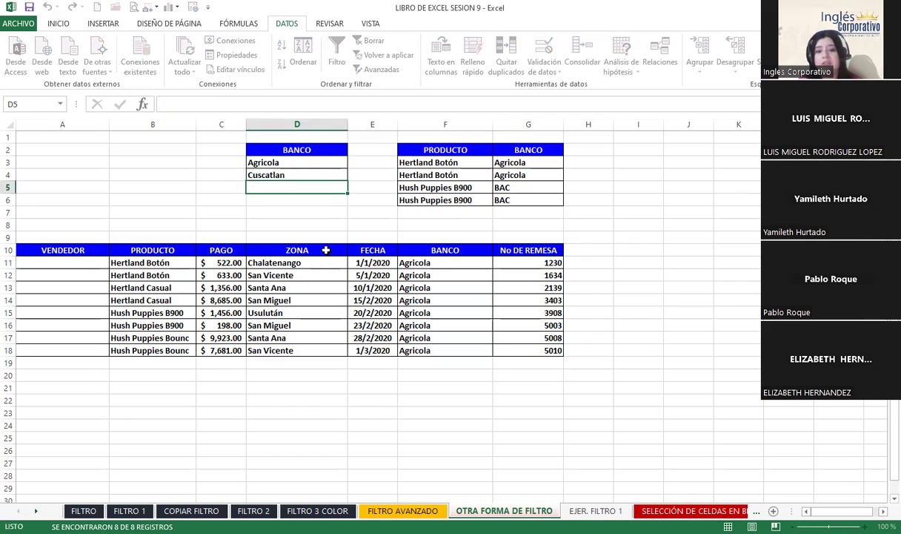
left_click(402, 511)
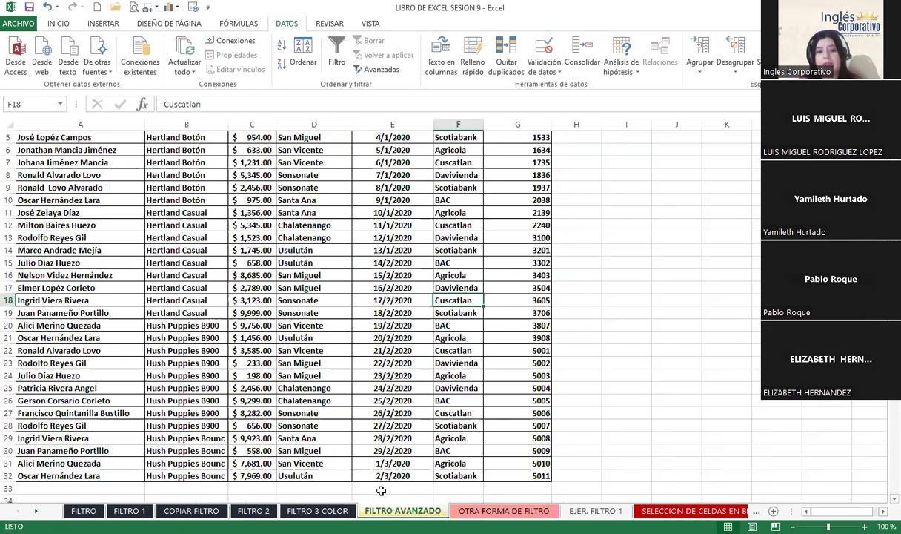
scroll(295, 259, "up", 2)
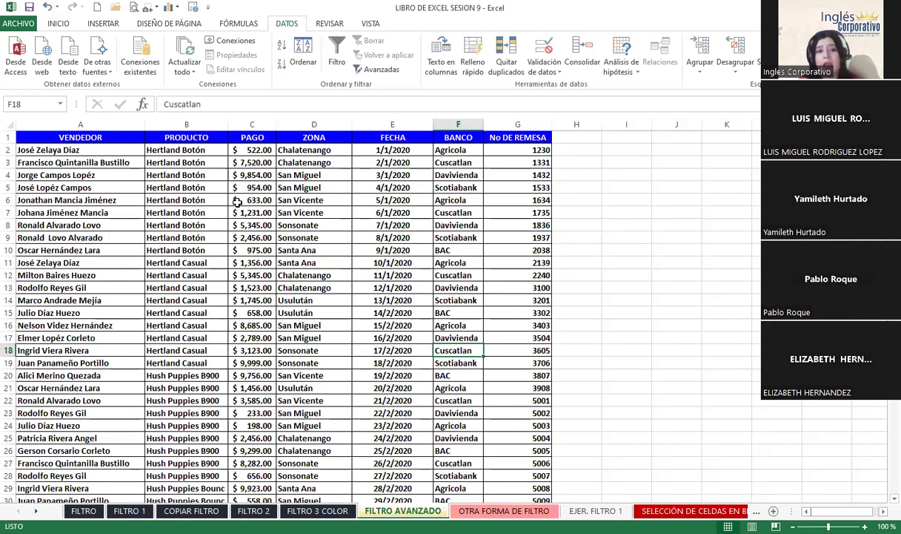
left_click(398, 186)
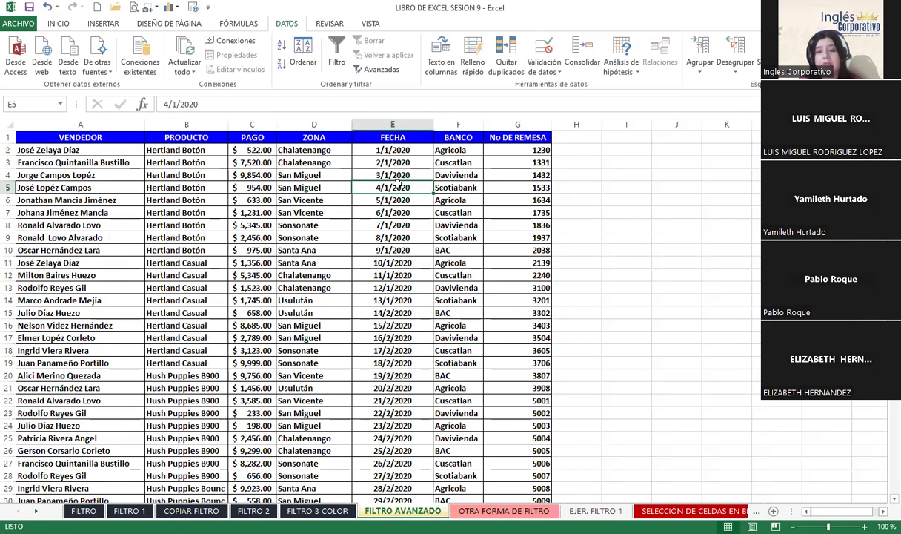
left_click(480, 164)
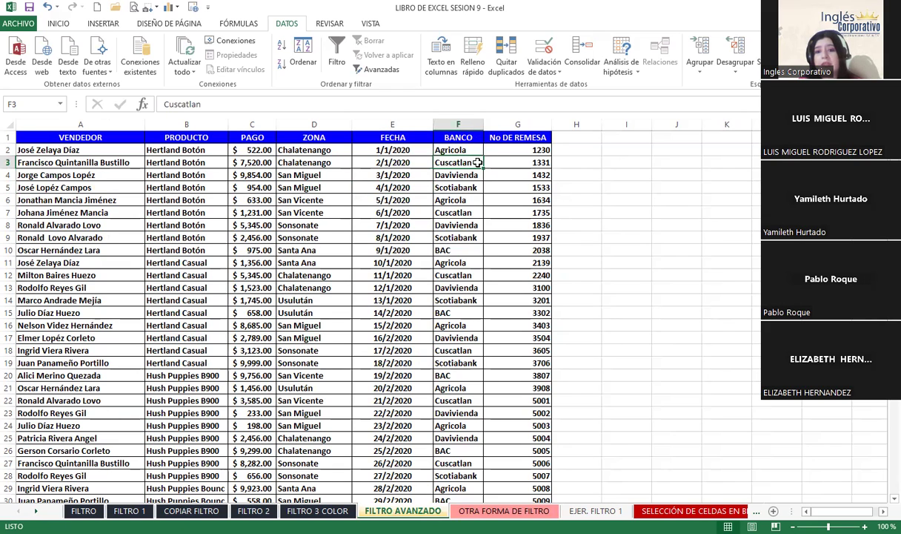
left_click(477, 191)
left_click(426, 286)
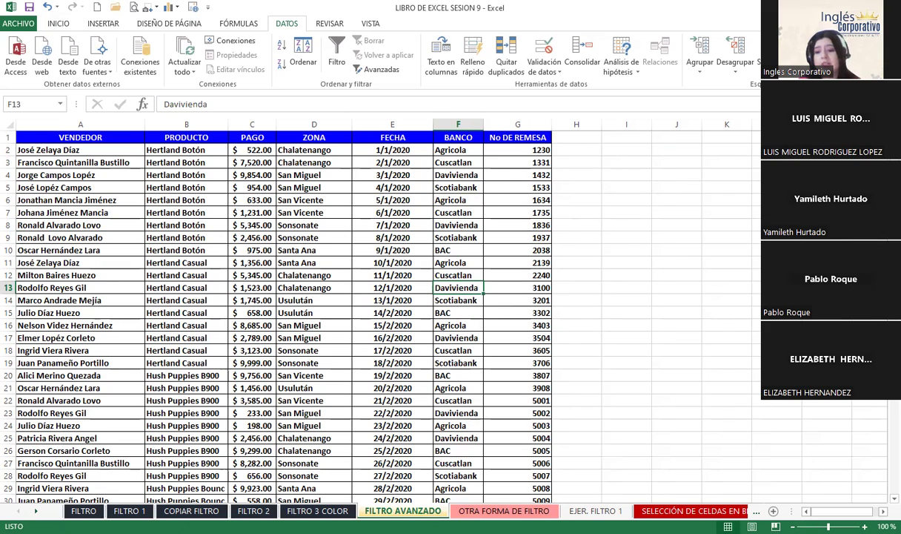
left_click(478, 510)
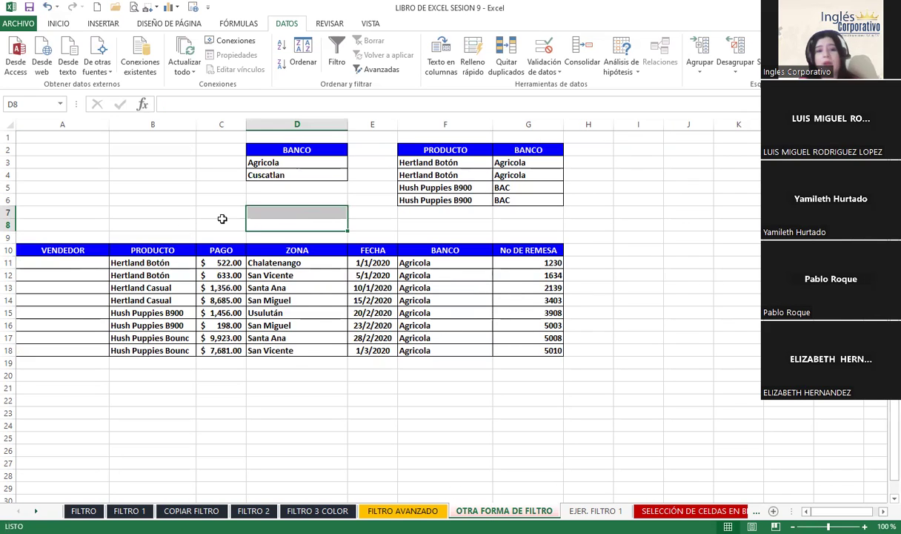
Delete rows 10–23 holding the old filtered results
left_click(9, 249)
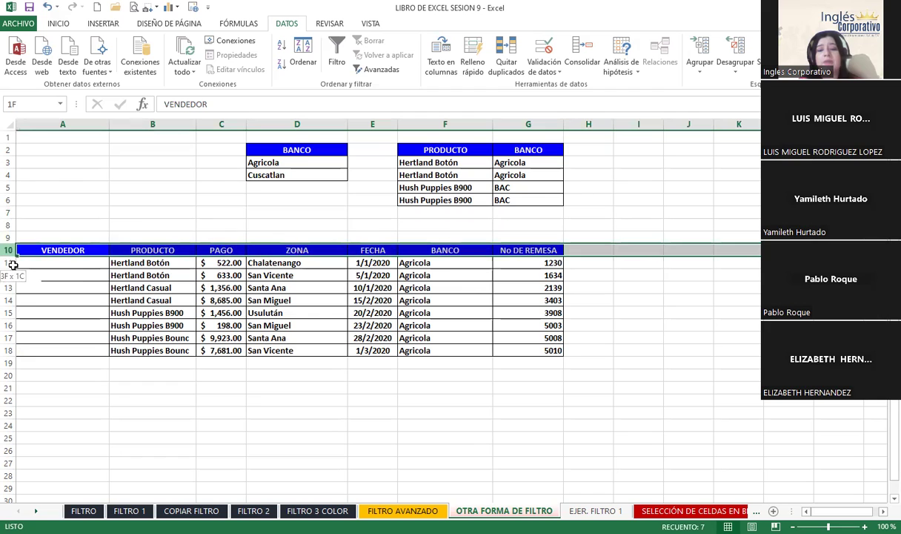
left_click(8, 412, "shift")
left_click(59, 24)
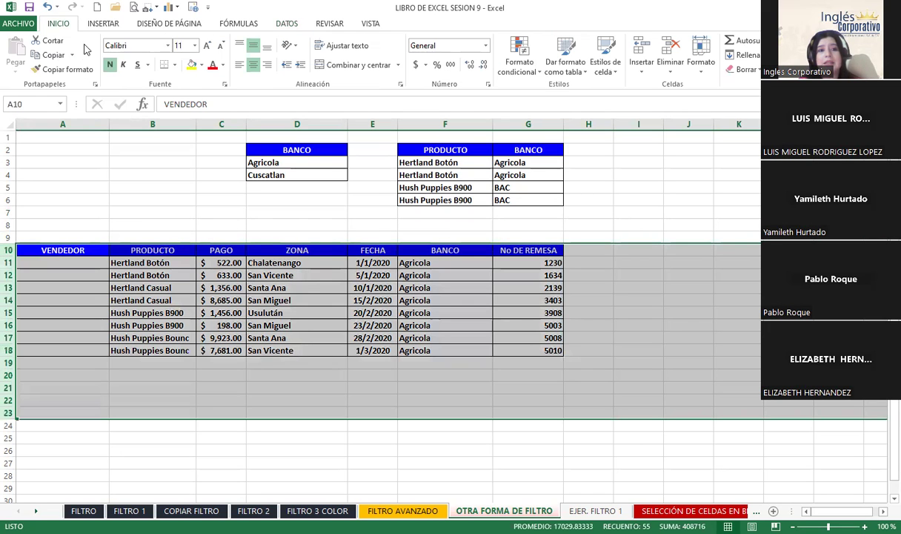
left_click(668, 46)
left_click(329, 287)
Copy Cuscatlan from FILTRO AVANZADO cell F3 into criterion cell D4
left_click(396, 510)
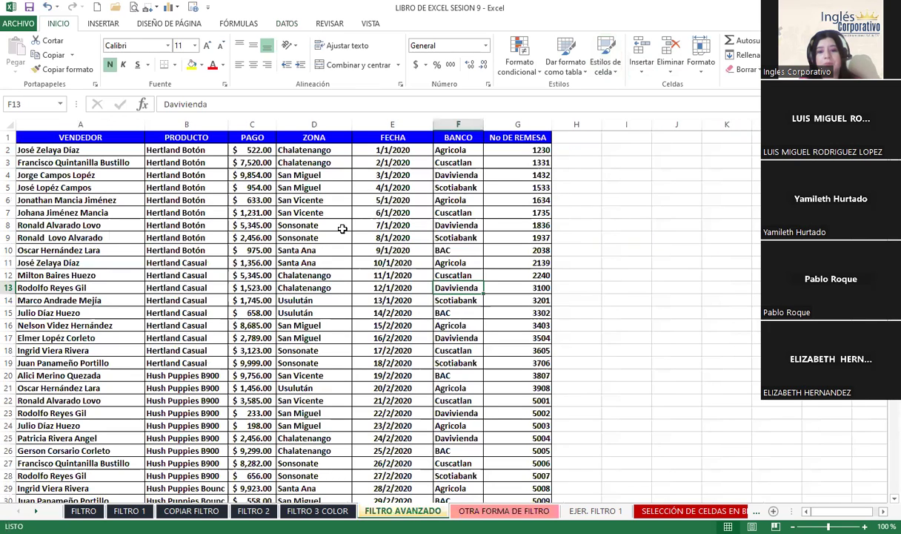
left_click(448, 162)
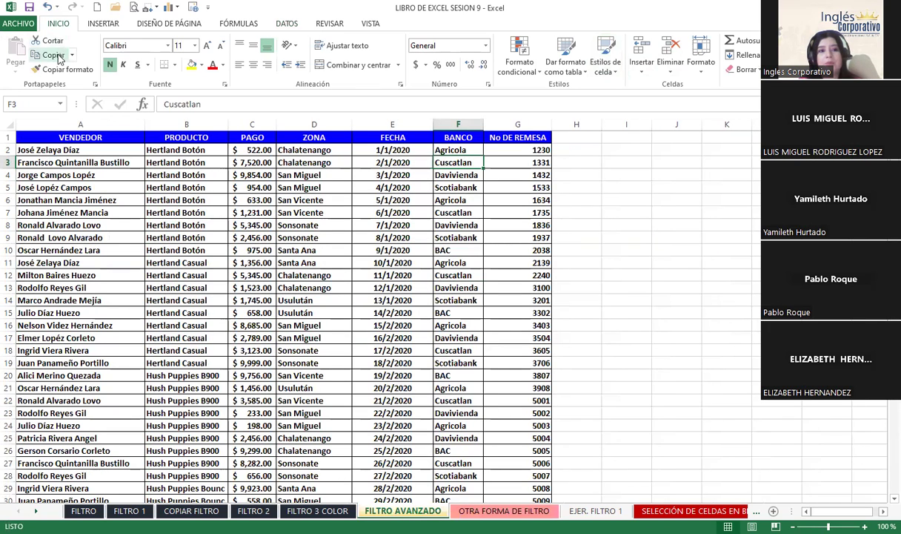
left_click(54, 55)
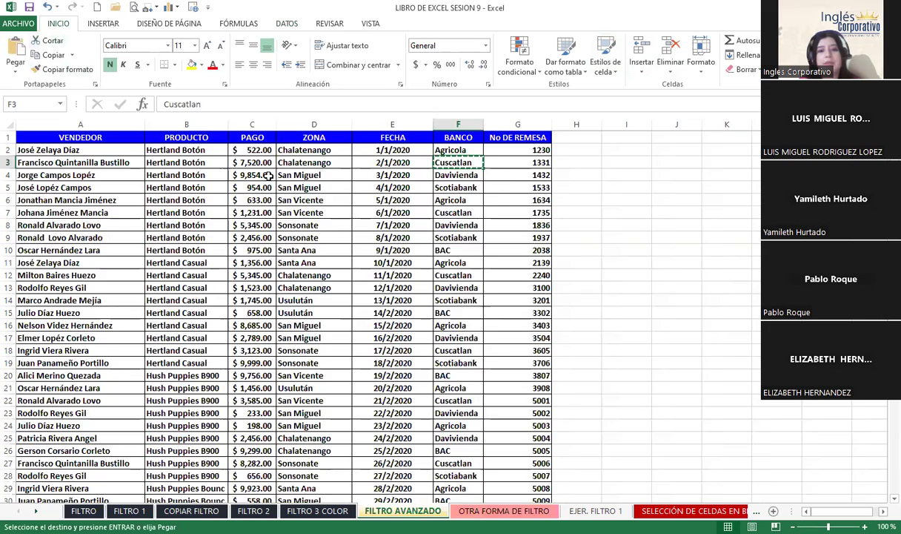
key("ctrl+Page_Down")
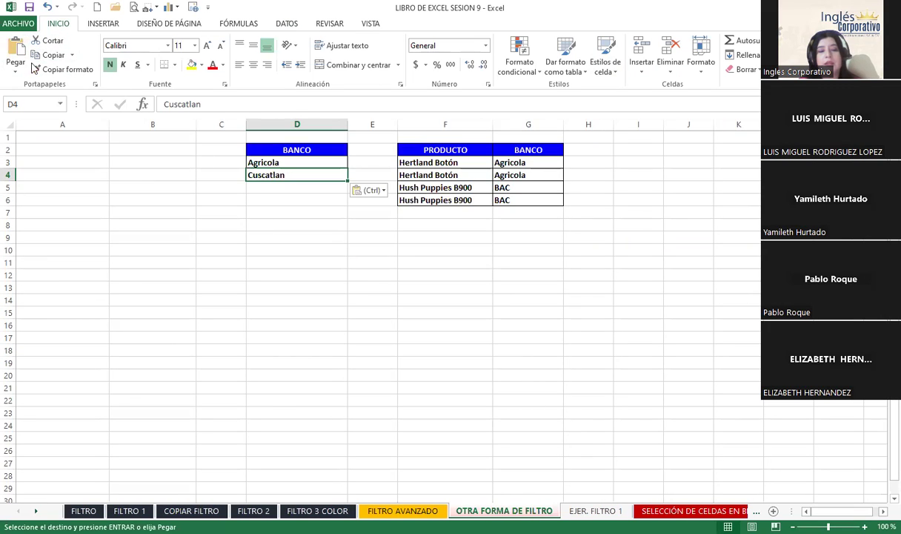
left_click(375, 312)
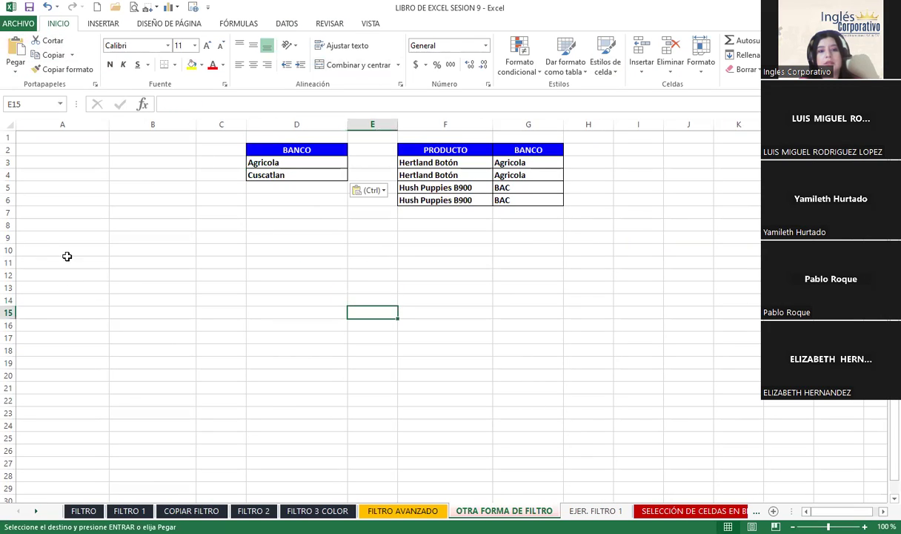
left_click(60, 223)
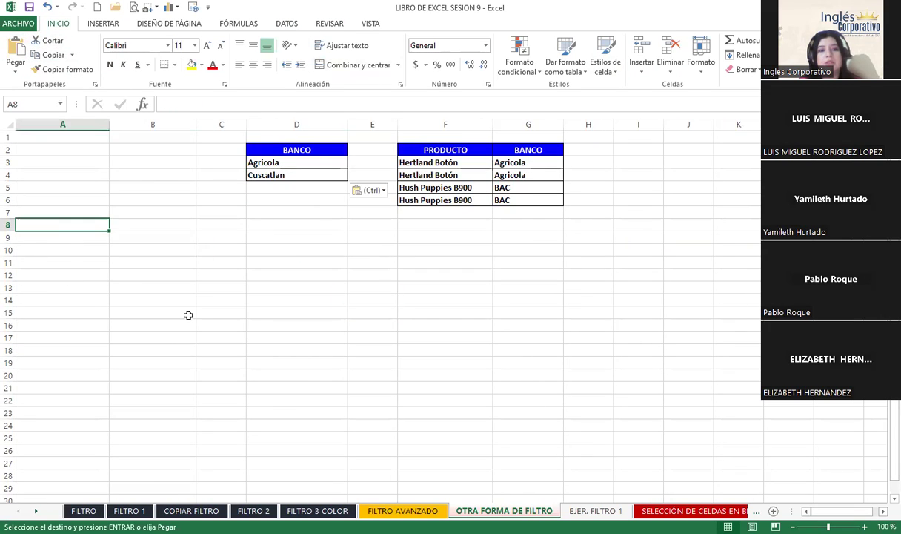
left_click(287, 23)
Set the advanced filter's list range to 'FILTRO AVANZADO'!A1:G32
left_click(376, 69)
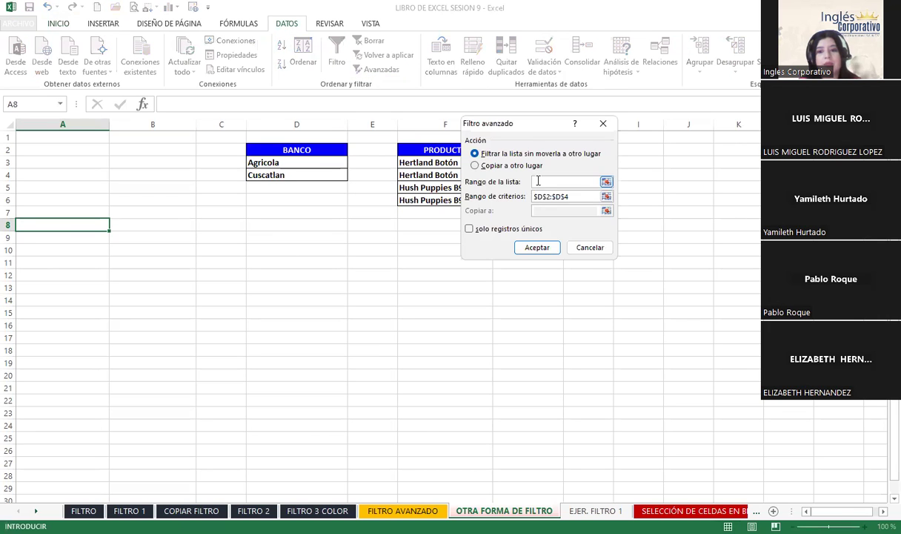
key("ctrl+Page_Up")
left_click(38, 130)
left_click_drag(37, 137, 510, 505)
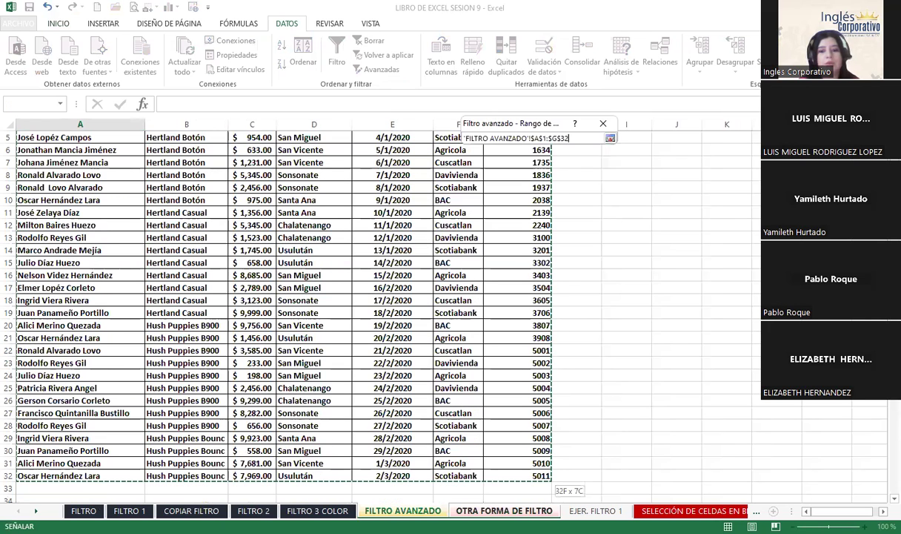
left_click(578, 197)
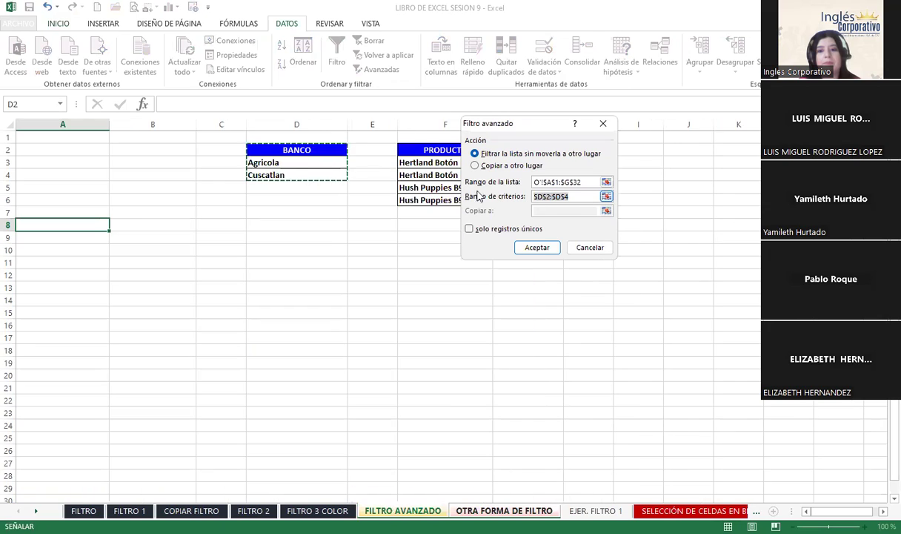
Filter with criteria D2:D4, copying the Agricola and Cuscatlan rows to A10
left_click(341, 149)
left_click_drag(326, 150, 326, 177)
left_click(474, 165)
left_click(540, 212)
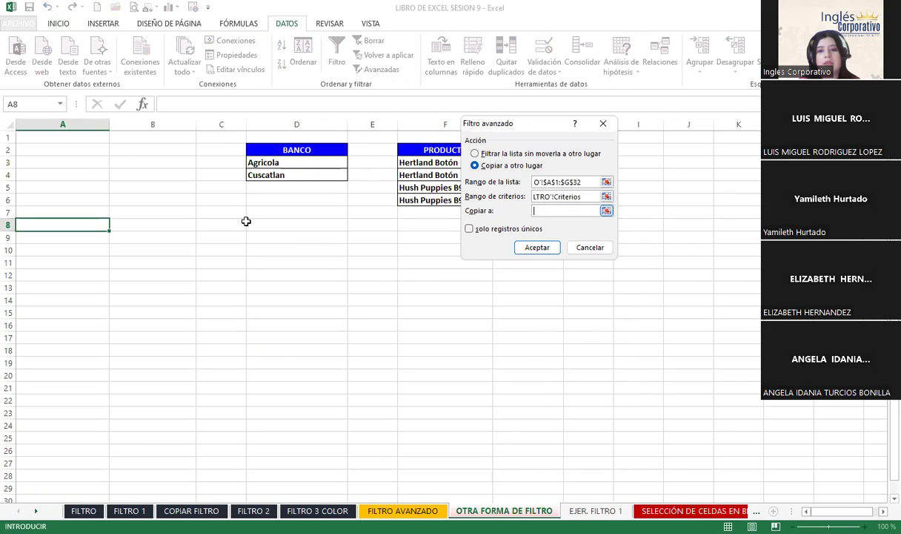
left_click(54, 247)
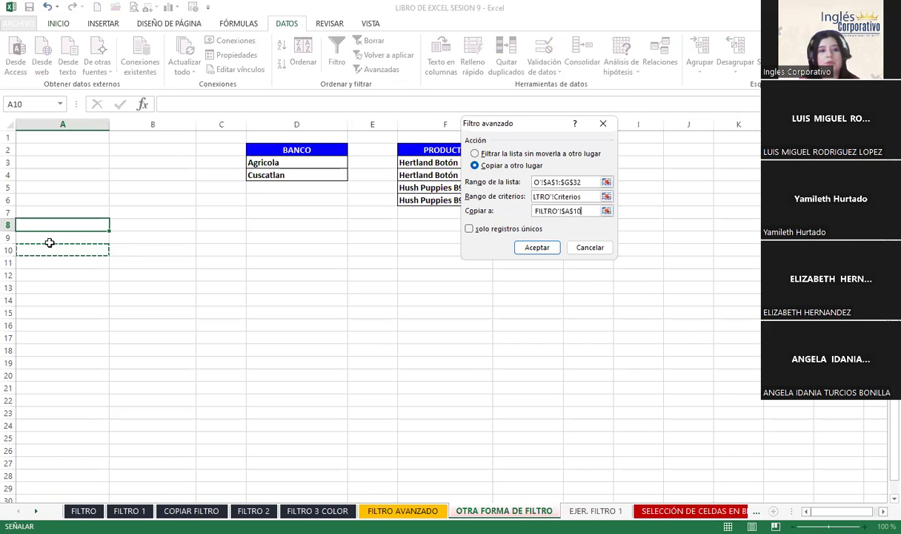
left_click(538, 247)
left_click(470, 327)
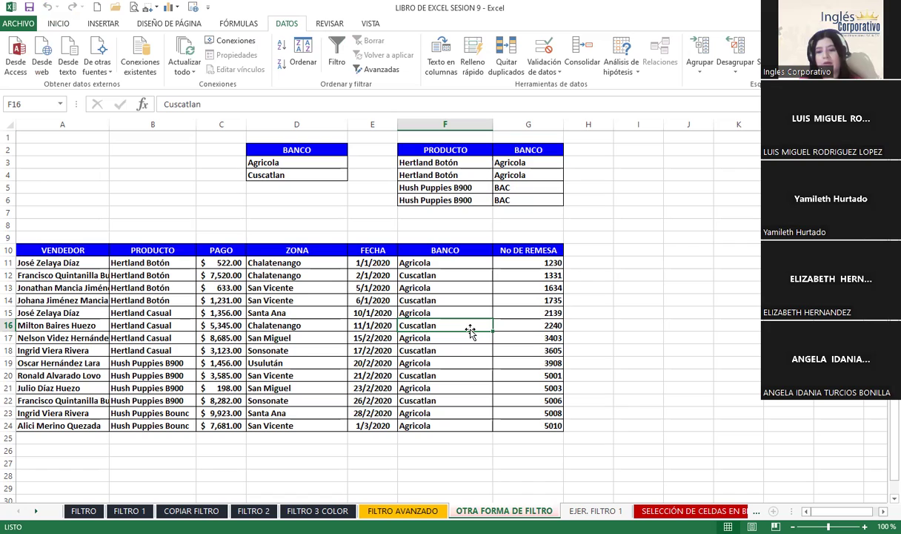
left_click(224, 263)
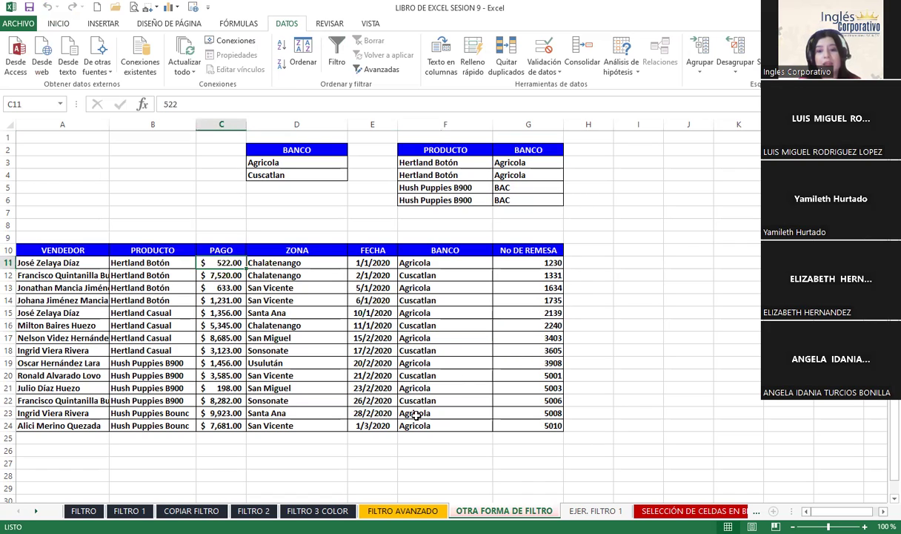